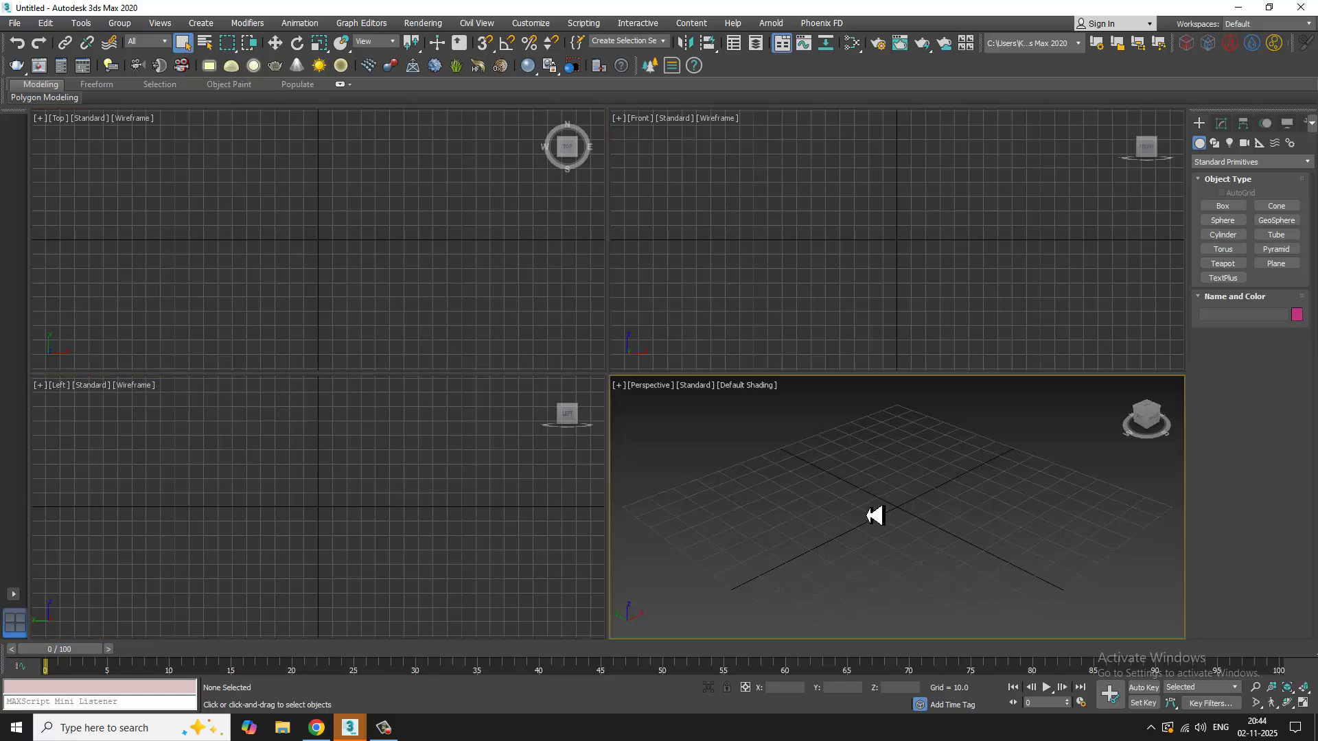
{"action": "left_click", "coordinate": [827, 287]}
{"action": "left_click", "coordinate": [473, 299]}
{"action": "left_click", "coordinate": [453, 504]}
{"action": "left_click", "coordinate": [957, 544]}
{"action": "left_click", "coordinate": [872, 288]}
{"action": "left_click", "coordinate": [450, 283]}
{"action": "left_click", "coordinate": [420, 527]}
{"action": "left_click", "coordinate": [971, 538]}
{"action": "left_click", "coordinate": [892, 319]}
{"action": "left_click", "coordinate": [516, 538]}
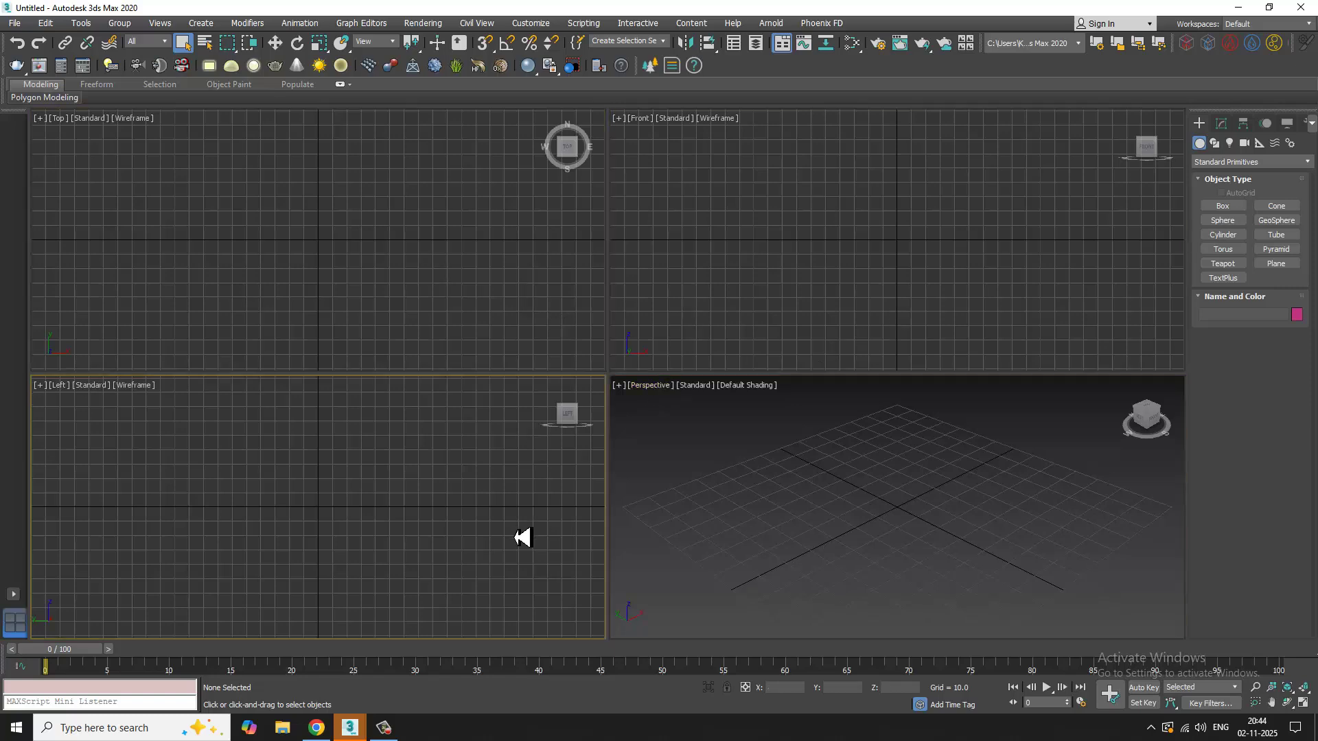
{"action": "left_click", "coordinate": [969, 525]}
Step: View the reference photo WhatsApp Image 2025-11-02 at 20.33.15.jpeg from the Downloads folder and park its window beside the working area
{"action": "left_click", "coordinate": [14, 28]}
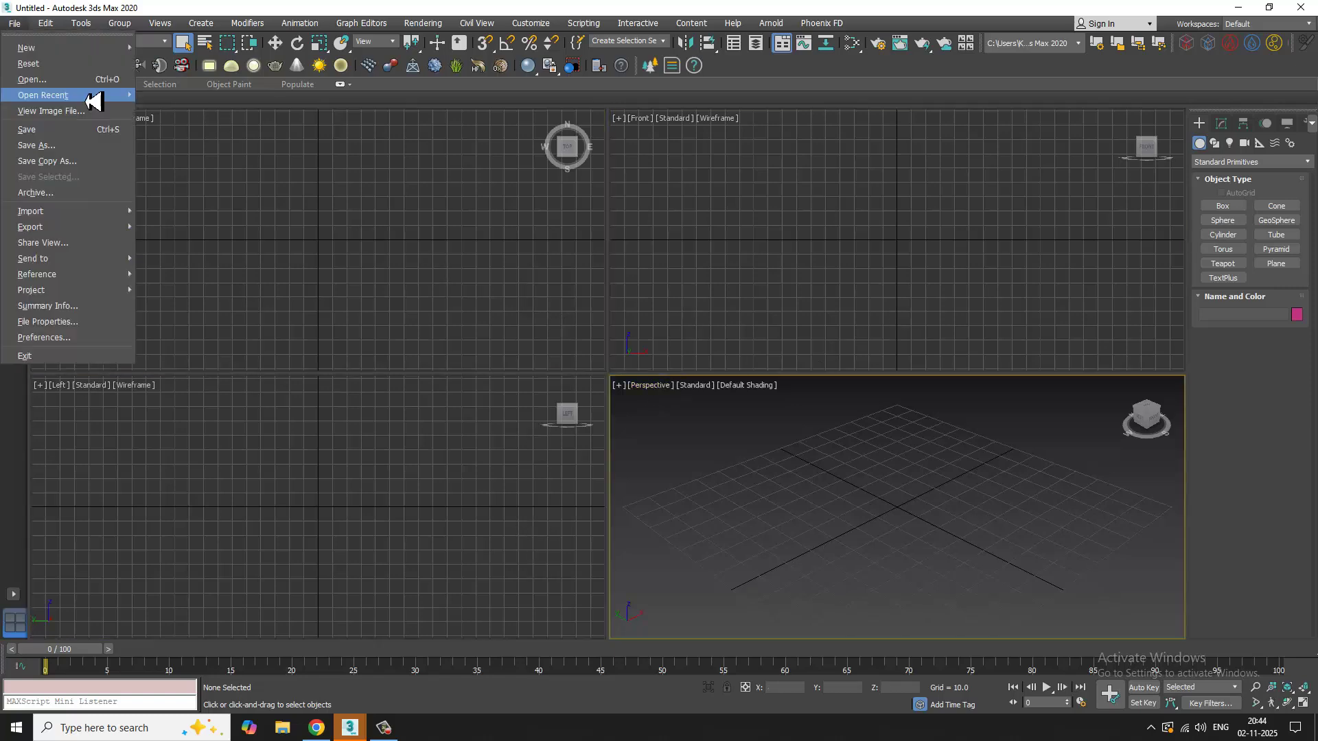
{"action": "left_click", "coordinate": [82, 117]}
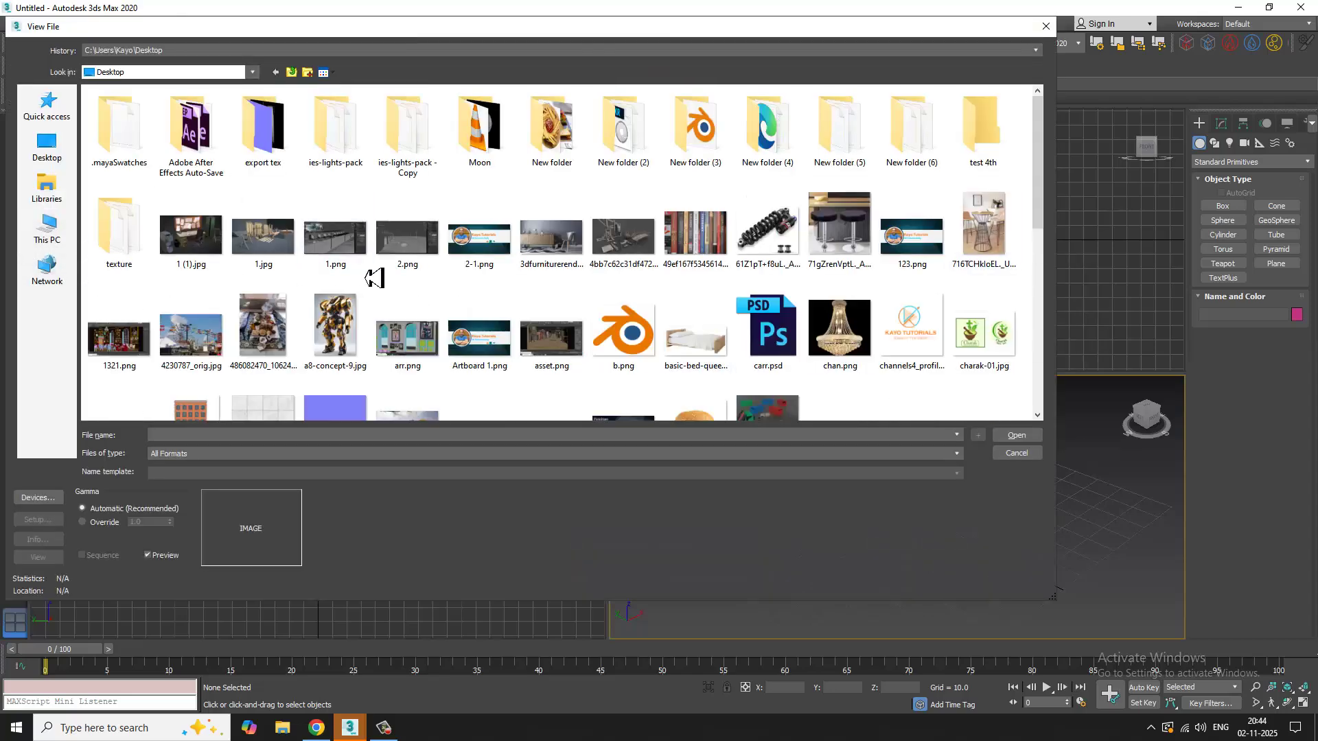
{"action": "left_click", "coordinate": [47, 230]}
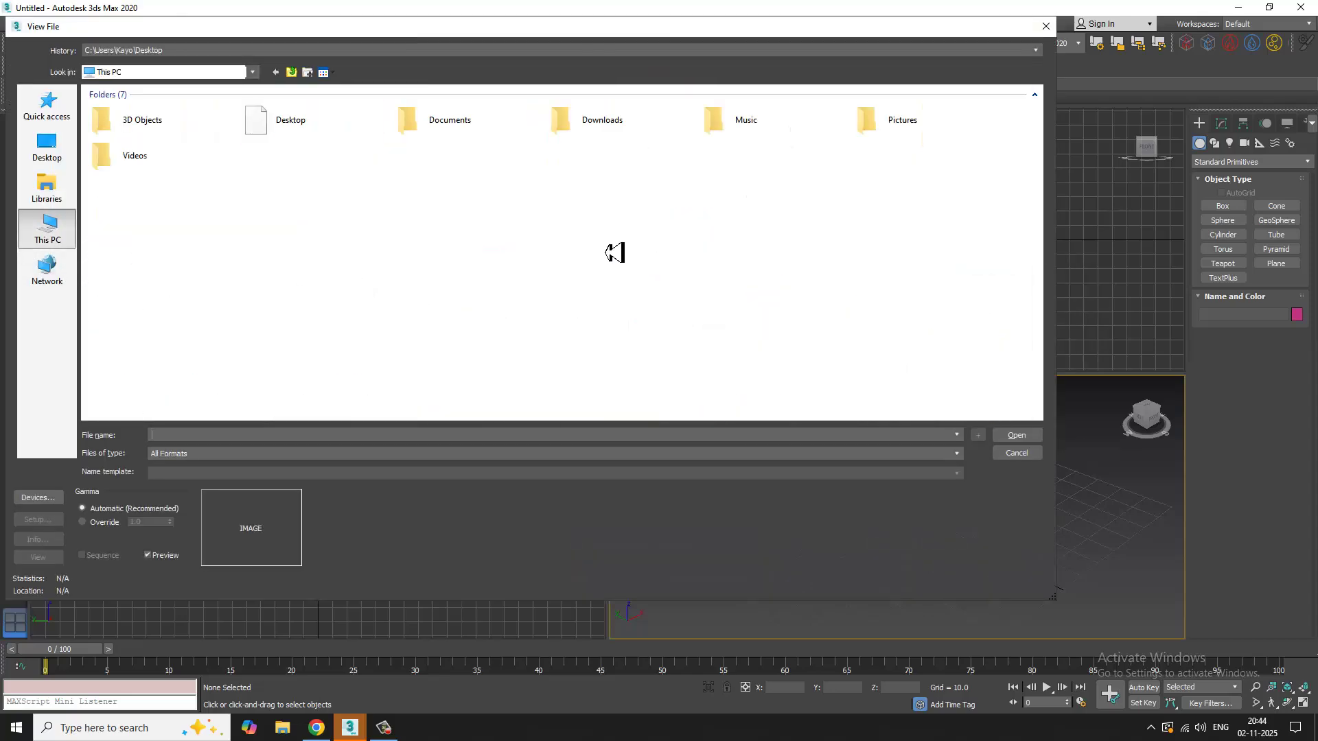
{"action": "left_click", "coordinate": [618, 138]}
{"action": "double_click", "coordinate": [621, 134]}
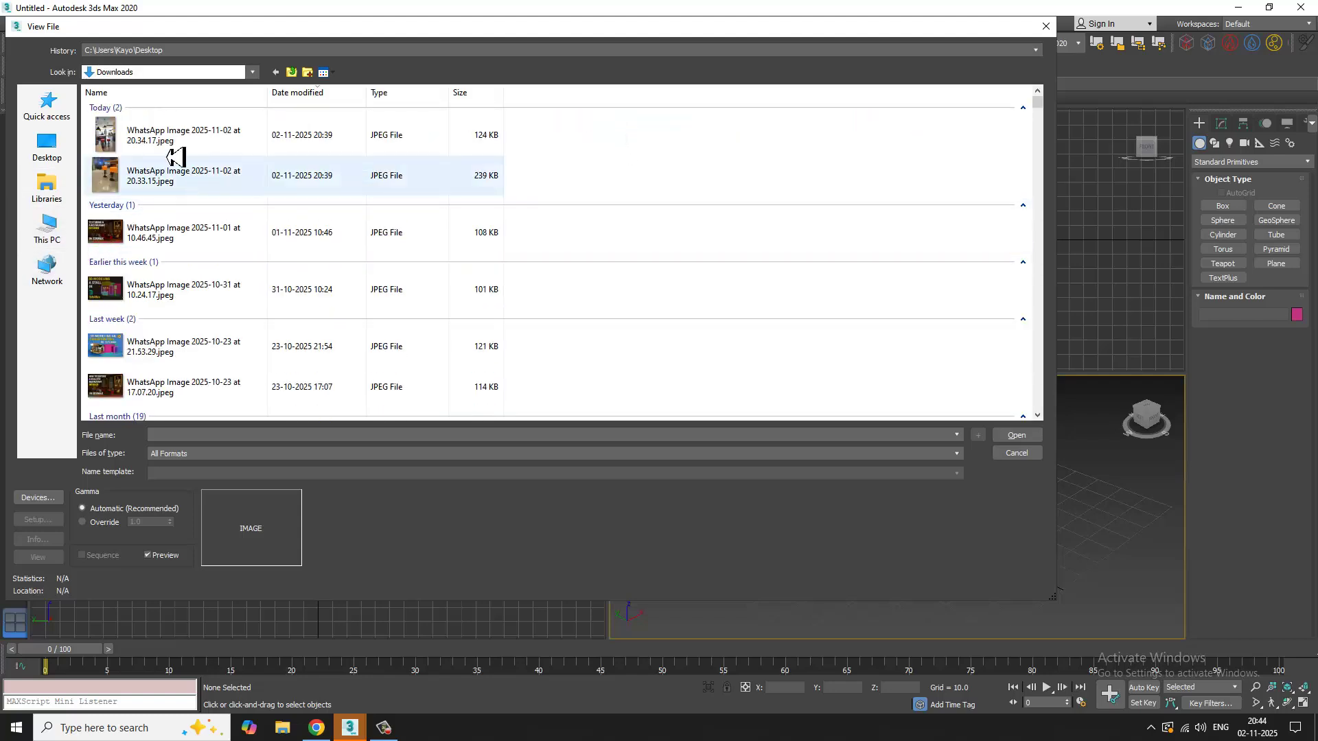
{"action": "left_click", "coordinate": [194, 152]}
{"action": "left_click", "coordinate": [200, 150]}
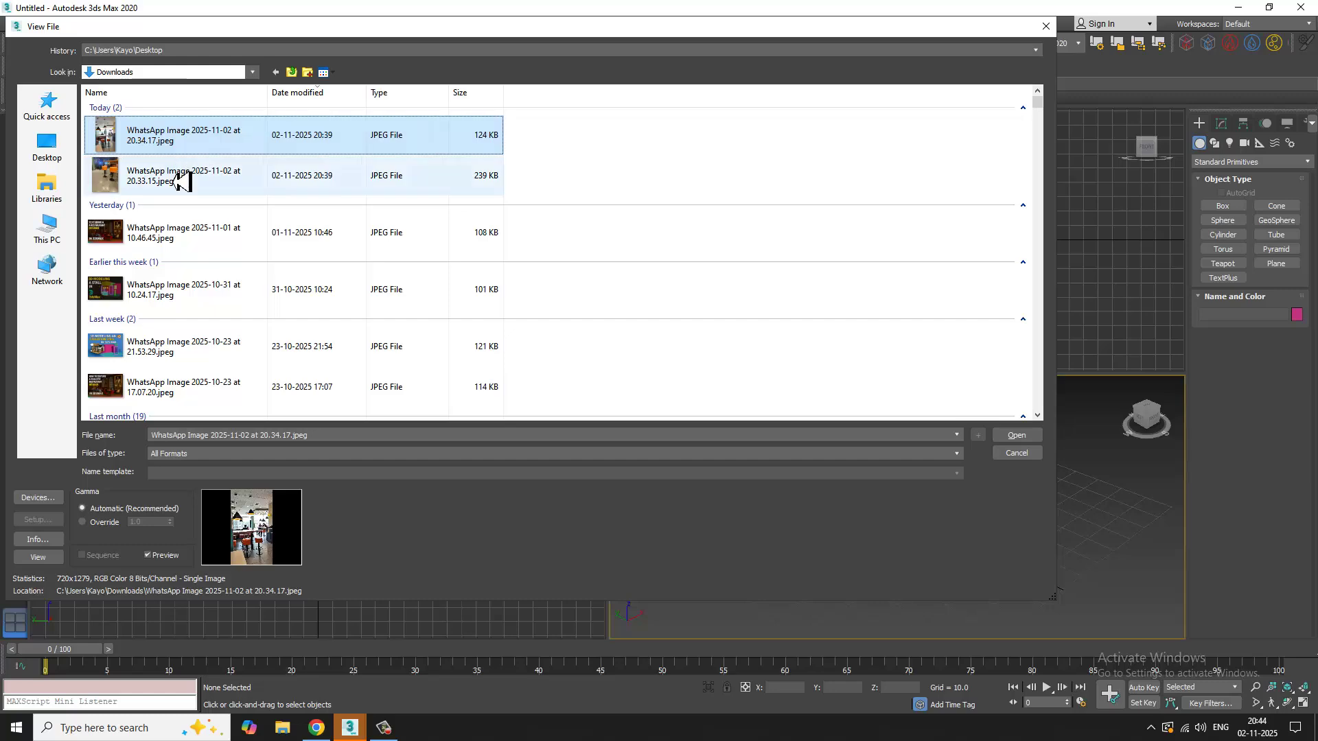
{"action": "double_click", "coordinate": [182, 178]}
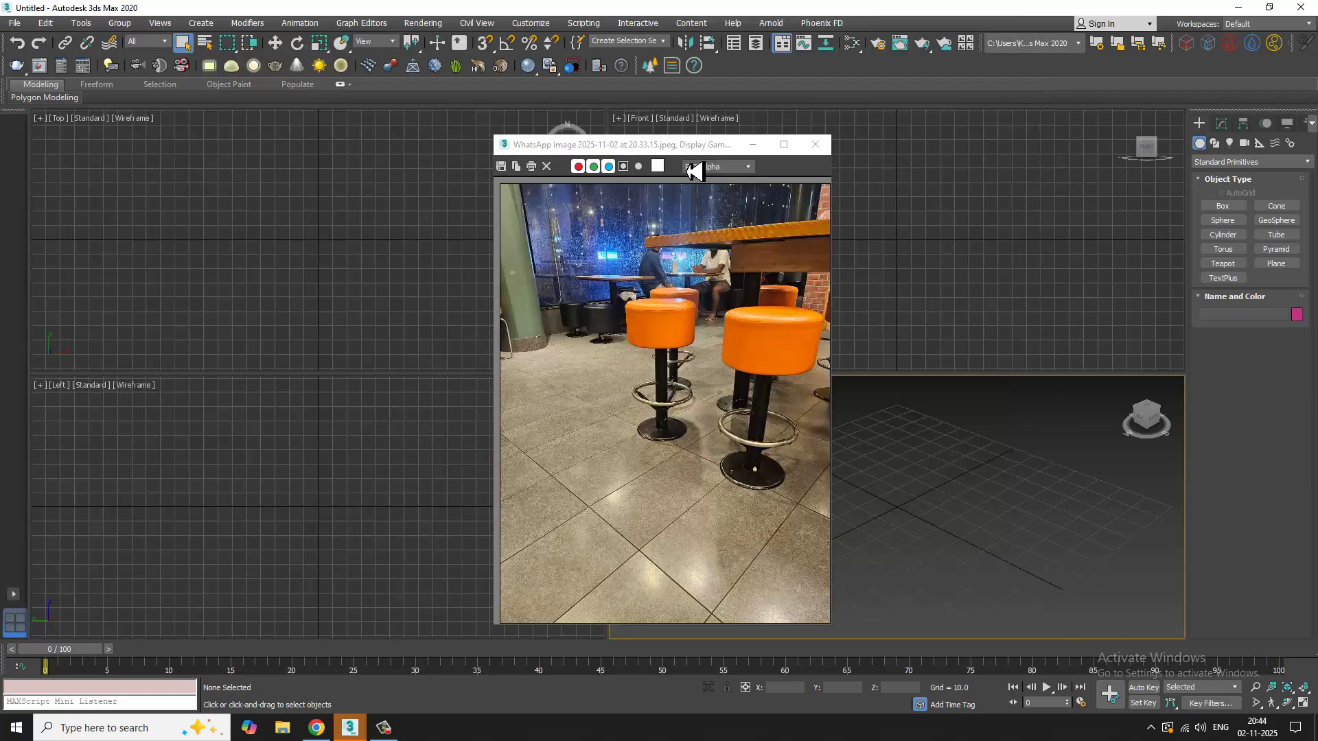
{"action": "left_click_drag", "start_coordinate": [693, 170], "coordinate": [235, 169]}
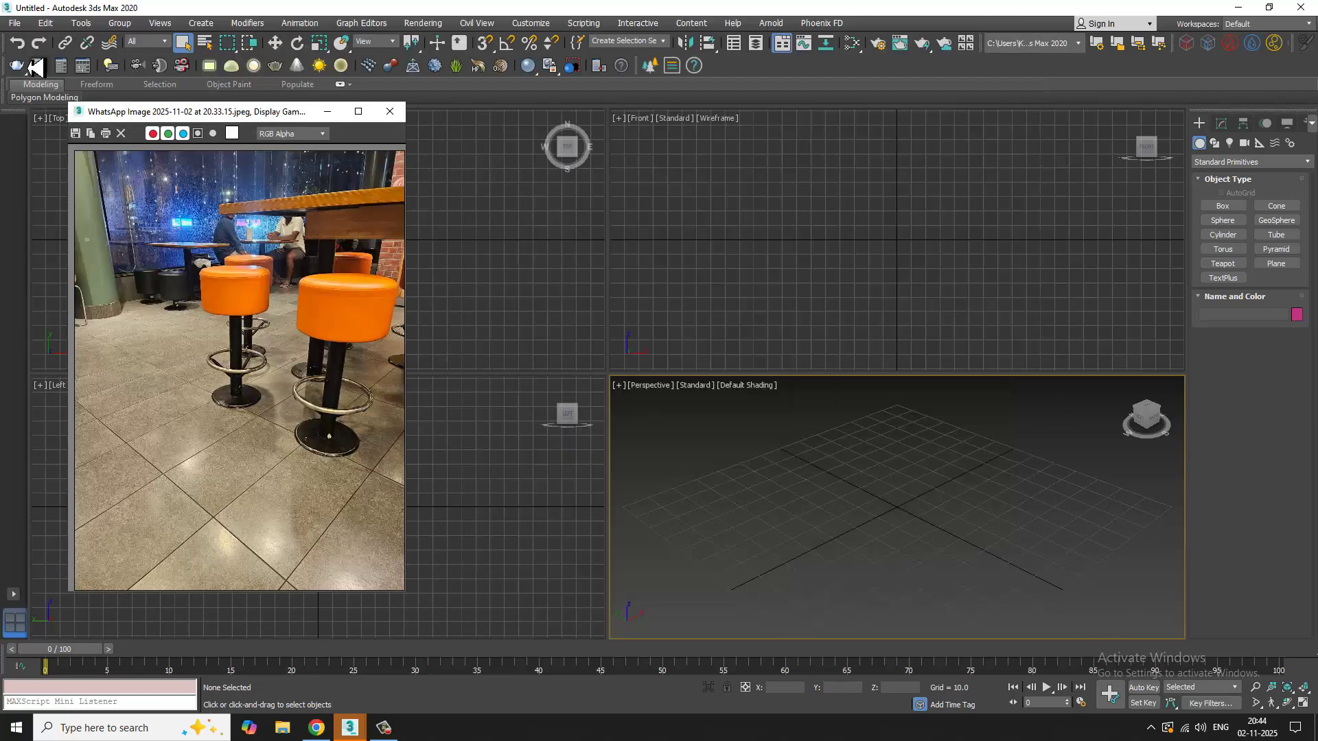
Step: View the second reference photo, WhatsApp Image 2025-11-02 at 20.34.17.jpeg, and place its window over the first one
{"action": "left_click", "coordinate": [8, 25]}
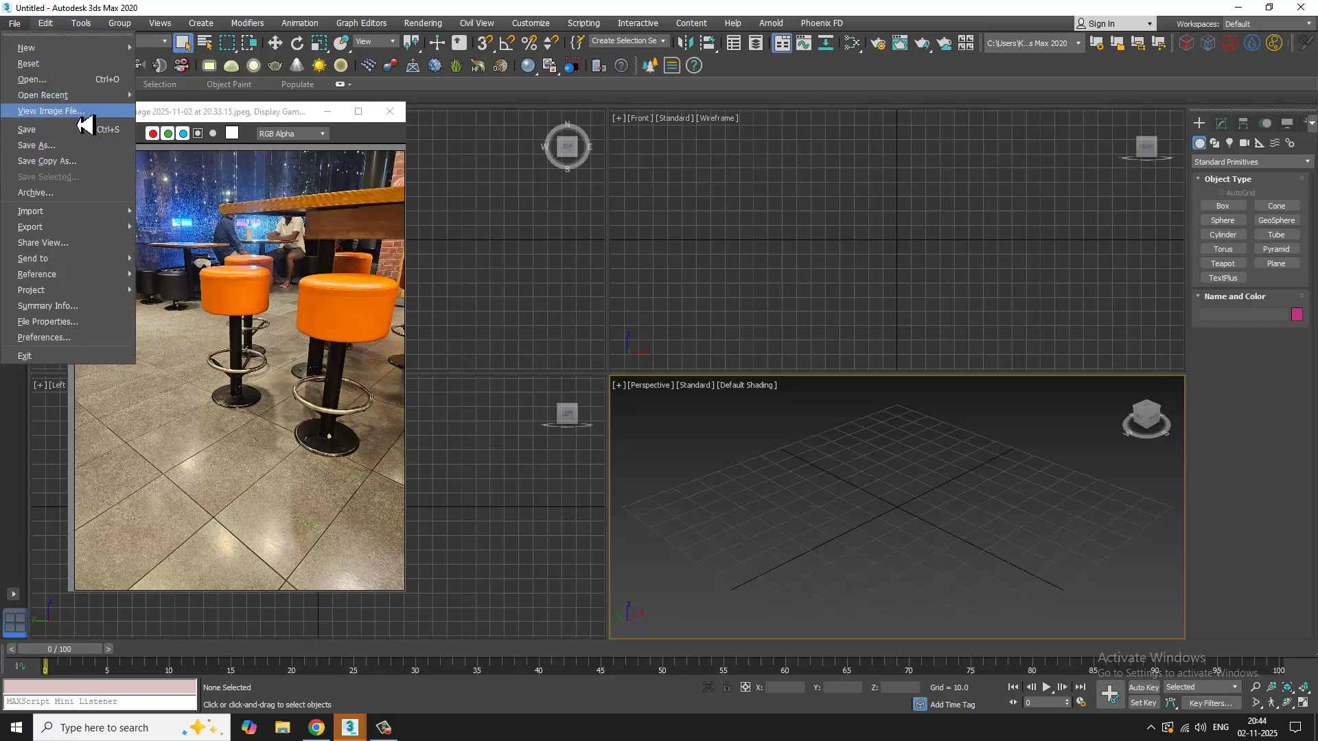
{"action": "left_click", "coordinate": [75, 113]}
{"action": "double_click", "coordinate": [181, 136]}
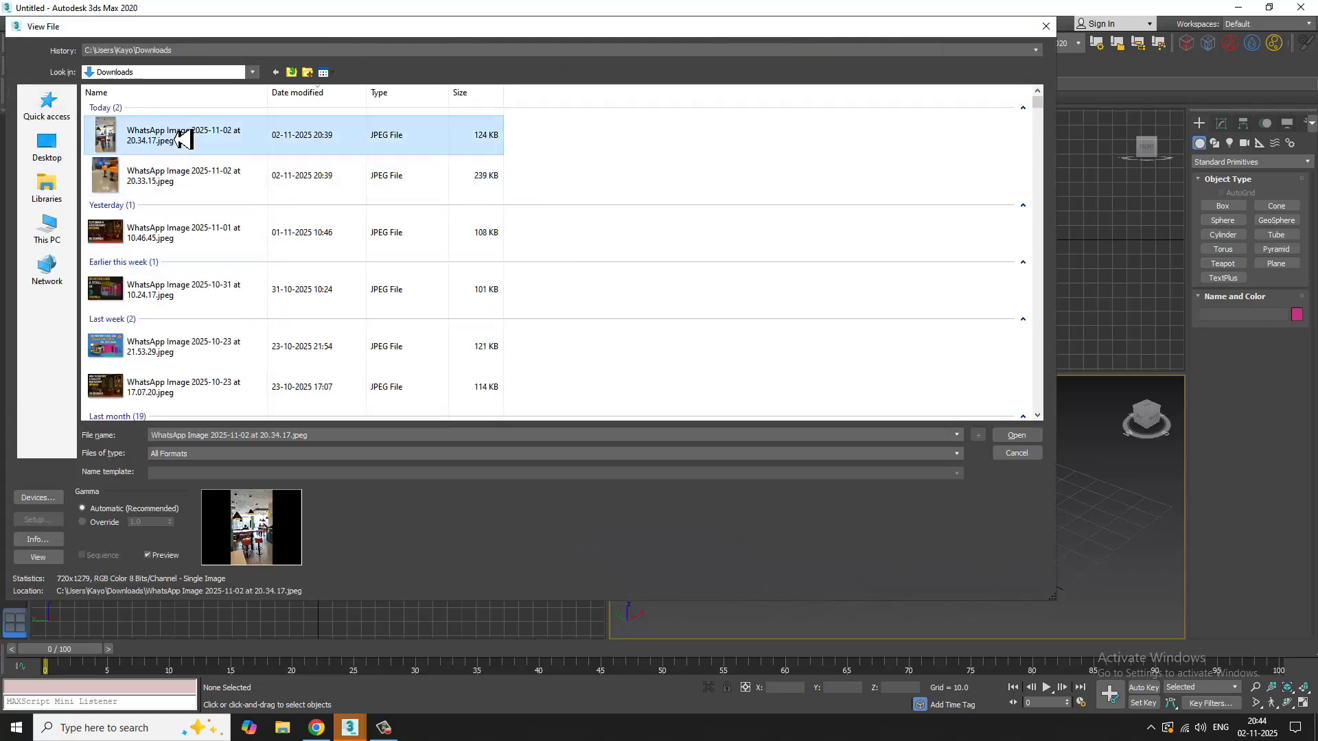
{"action": "left_click_drag", "start_coordinate": [680, 159], "coordinate": [258, 97]}
{"action": "scroll", "coordinate": [237, 396], "scroll_direction": "up", "scroll_amount": 3}
{"action": "scroll", "coordinate": [259, 403], "scroll_direction": "down", "scroll_amount": 1}
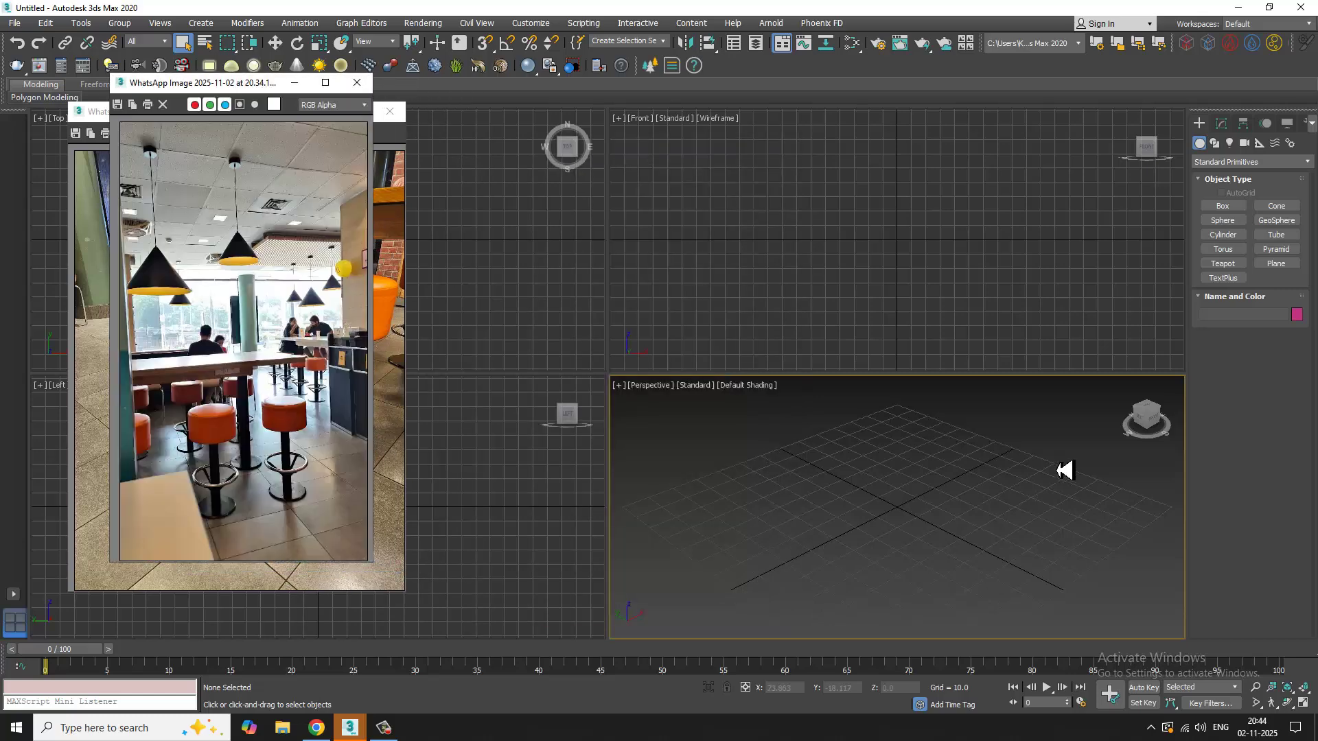
Step: Draw a large floor plane over the grid in a maximized Perspective view
{"action": "scroll", "coordinate": [952, 469], "scroll_direction": "down", "scroll_amount": 3}
{"action": "key", "text": "alt+w"}
{"action": "middle_click_drag", "start_coordinate": [883, 458], "coordinate": [727, 429], "text": "alt"}
{"action": "middle_click_drag", "start_coordinate": [727, 429], "coordinate": [897, 403]}
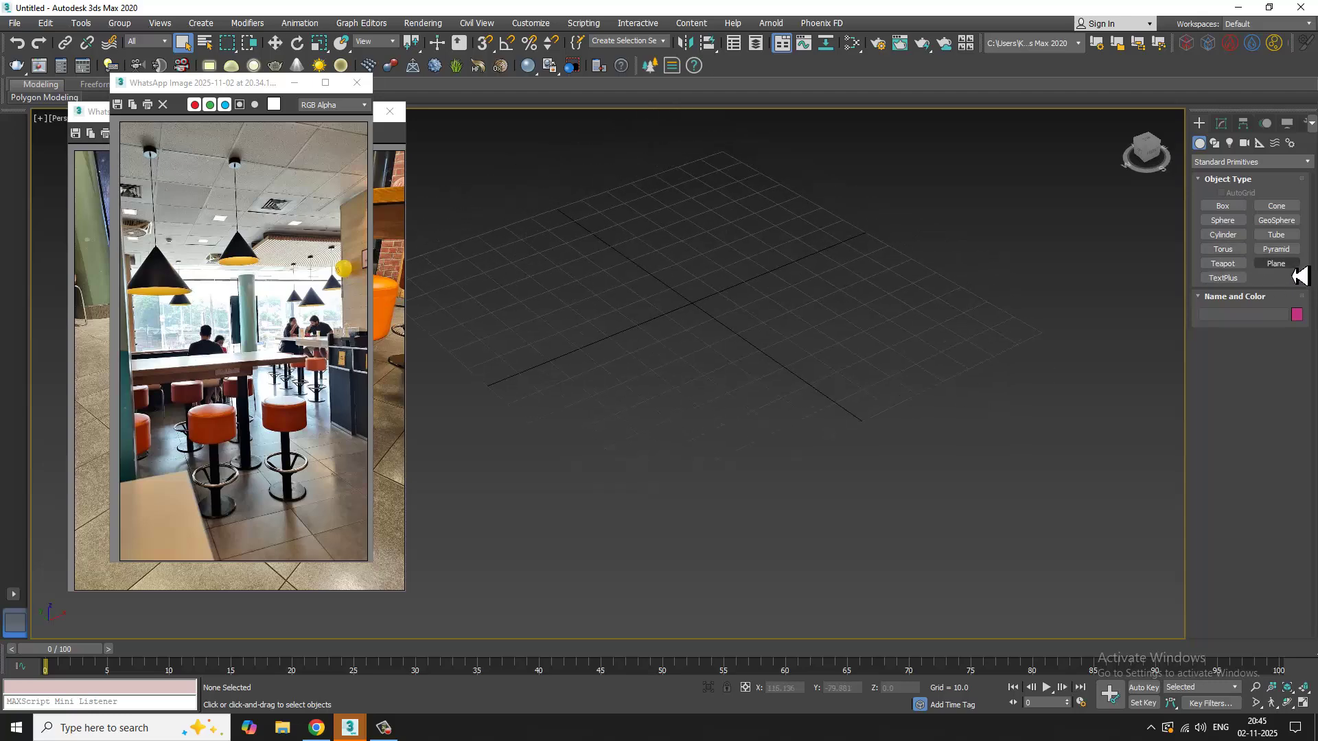
{"action": "left_click", "coordinate": [1290, 267]}
{"action": "scroll", "coordinate": [817, 319], "scroll_direction": "down", "scroll_amount": 5}
{"action": "mouse_move", "coordinate": [797, 218]}
{"action": "left_mouse_down"}
{"action": "mouse_move", "coordinate": [721, 521]}
{"action": "mouse_move", "coordinate": [694, 553]}
{"action": "left_mouse_up"}
{"action": "key", "text": "w"}
{"action": "middle_click_drag", "start_coordinate": [799, 320], "coordinate": [792, 341], "text": "alt"}
{"action": "scroll", "coordinate": [163, 389], "scroll_direction": "up", "scroll_amount": 1}
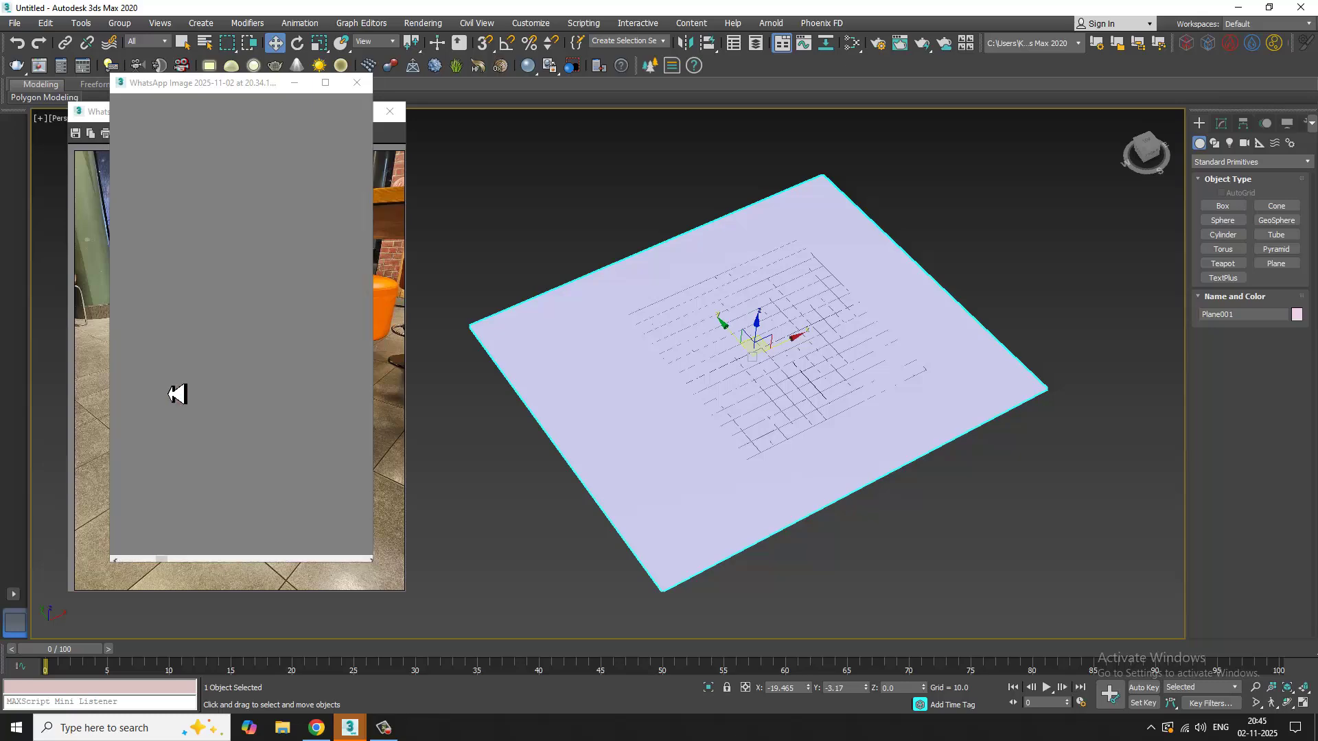
{"action": "scroll", "coordinate": [960, 295], "scroll_direction": "down", "scroll_amount": 3}
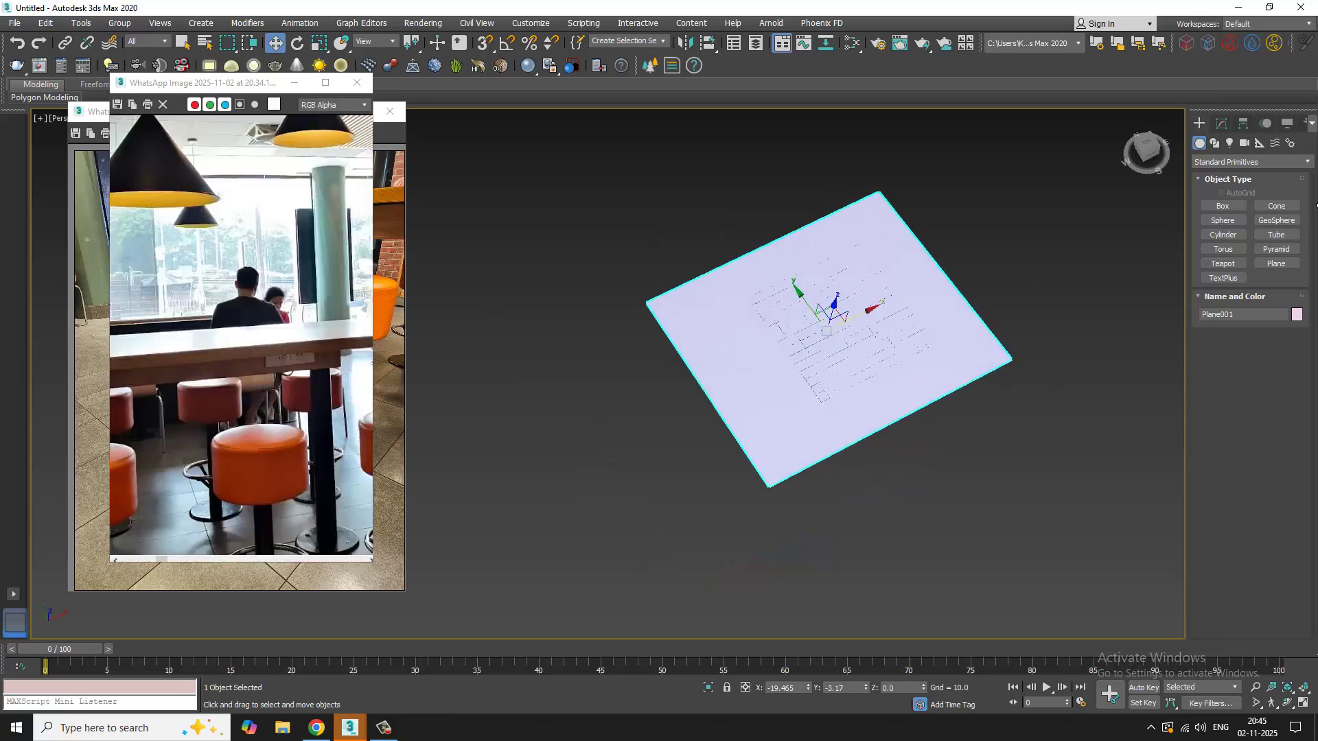
Step: Draw a tabletop box over the plane in the Top view, about 61.5 long, 207.3 wide and 5.7 high
{"action": "left_click", "coordinate": [1226, 207]}
{"action": "key", "text": "alt+w"}
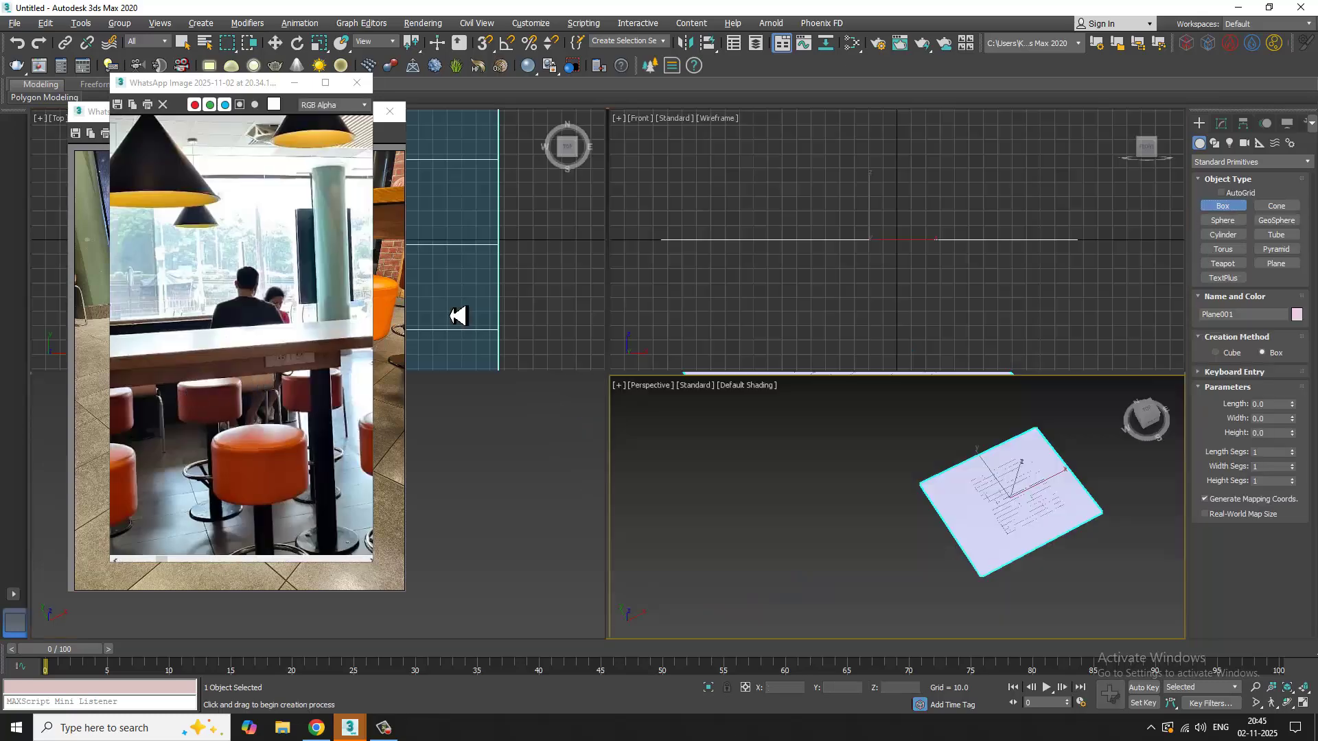
{"action": "key", "text": "alt+w"}
{"action": "middle_click_drag", "start_coordinate": [520, 299], "coordinate": [603, 300]}
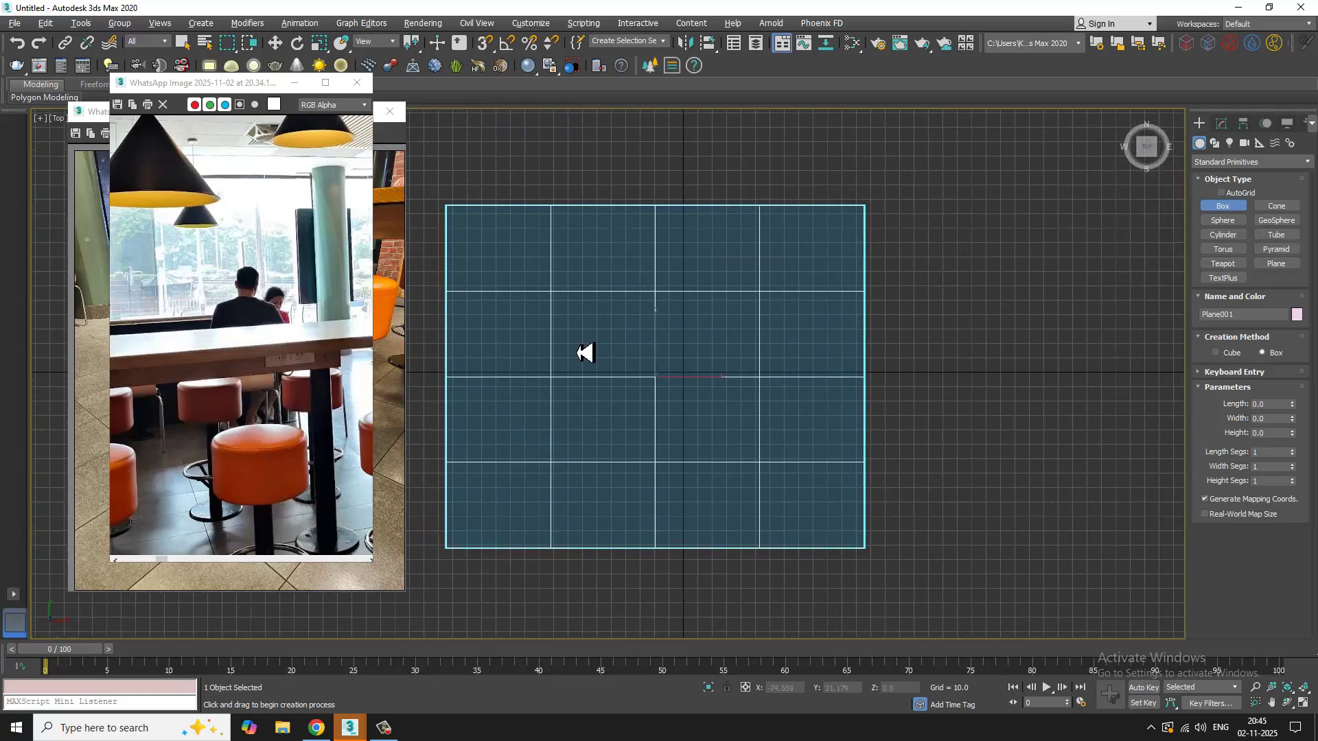
{"action": "left_click_drag", "start_coordinate": [547, 313], "coordinate": [843, 399]}
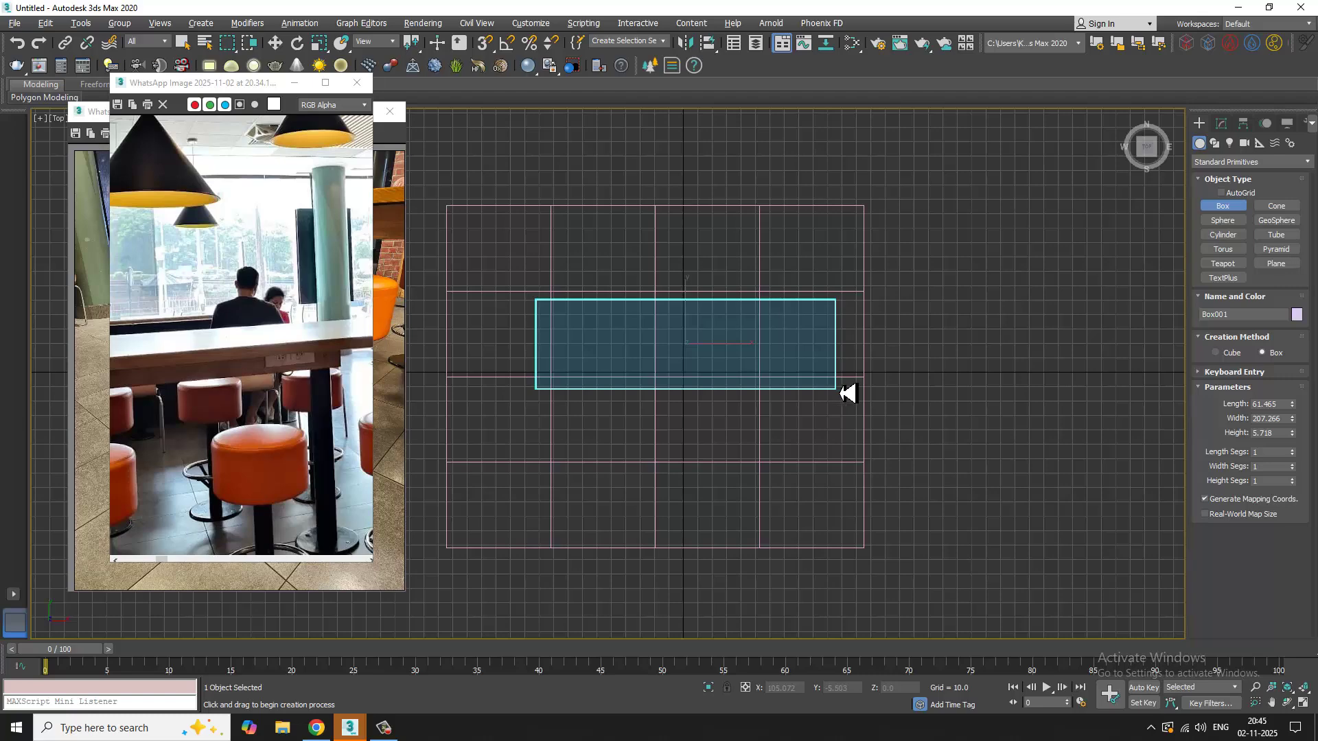
{"action": "key", "text": "w"}
Step: Raise the tabletop box well above the floor plane to table height
{"action": "key", "text": "alt+w"}
{"action": "middle_click_drag", "start_coordinate": [1008, 413], "coordinate": [918, 345]}
{"action": "key", "text": "alt+w"}
{"action": "key", "text": "alt+w"}
{"action": "middle_click_drag", "start_coordinate": [971, 263], "coordinate": [932, 299]}
{"action": "key", "text": "alt+w"}
{"action": "left_click_drag", "start_coordinate": [731, 442], "coordinate": [756, 229]}
{"action": "key", "text": "alt+w"}
{"action": "middle_click_drag", "start_coordinate": [920, 481], "coordinate": [909, 477]}
{"action": "key", "text": "alt+w"}
{"action": "middle_click_drag", "start_coordinate": [924, 412], "coordinate": [831, 400], "text": "alt"}
{"action": "scroll", "coordinate": [851, 397], "scroll_direction": "up", "scroll_amount": 3}
Step: Scale the tabletop slightly deeper along Y and lower it to a Z position of about 69
{"action": "key", "text": "r"}
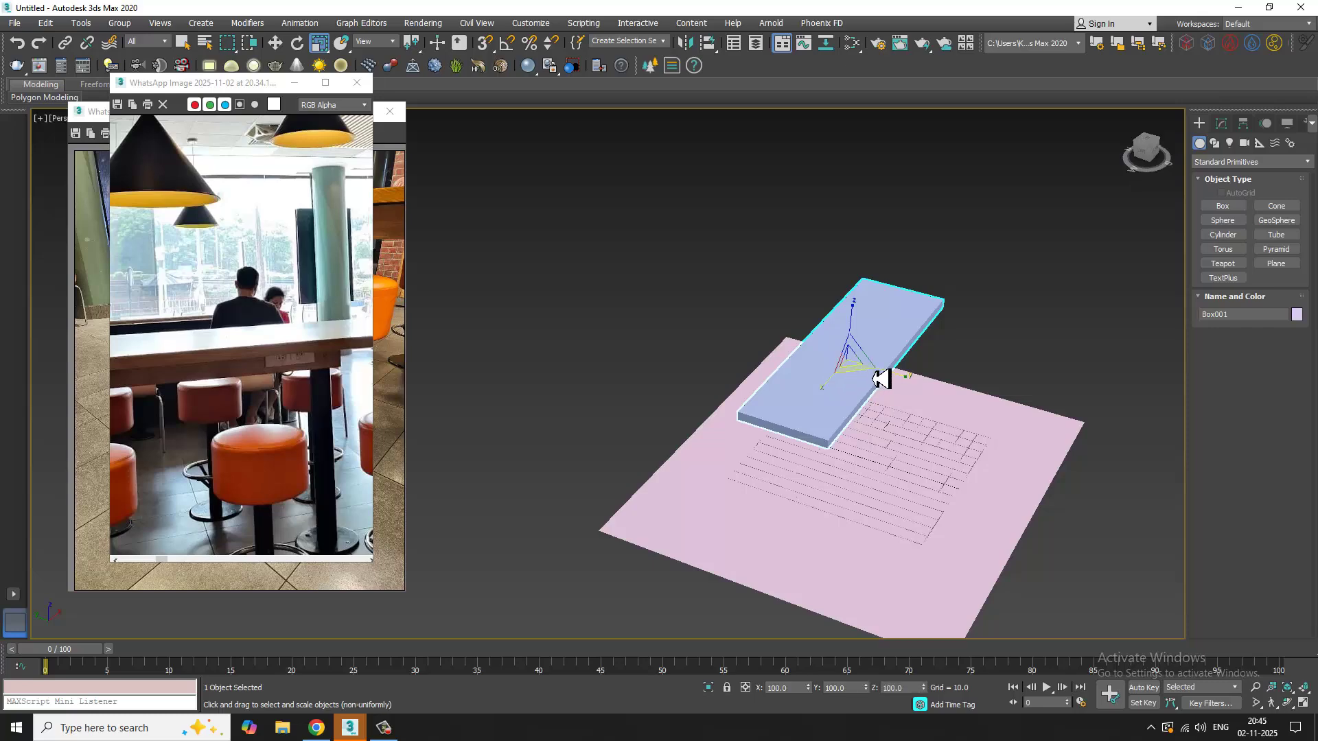
{"action": "left_click_drag", "start_coordinate": [894, 380], "coordinate": [898, 381]}
{"action": "scroll", "coordinate": [894, 379], "scroll_direction": "up", "scroll_amount": 3}
{"action": "middle_click_drag", "start_coordinate": [894, 379], "coordinate": [855, 336], "text": "alt"}
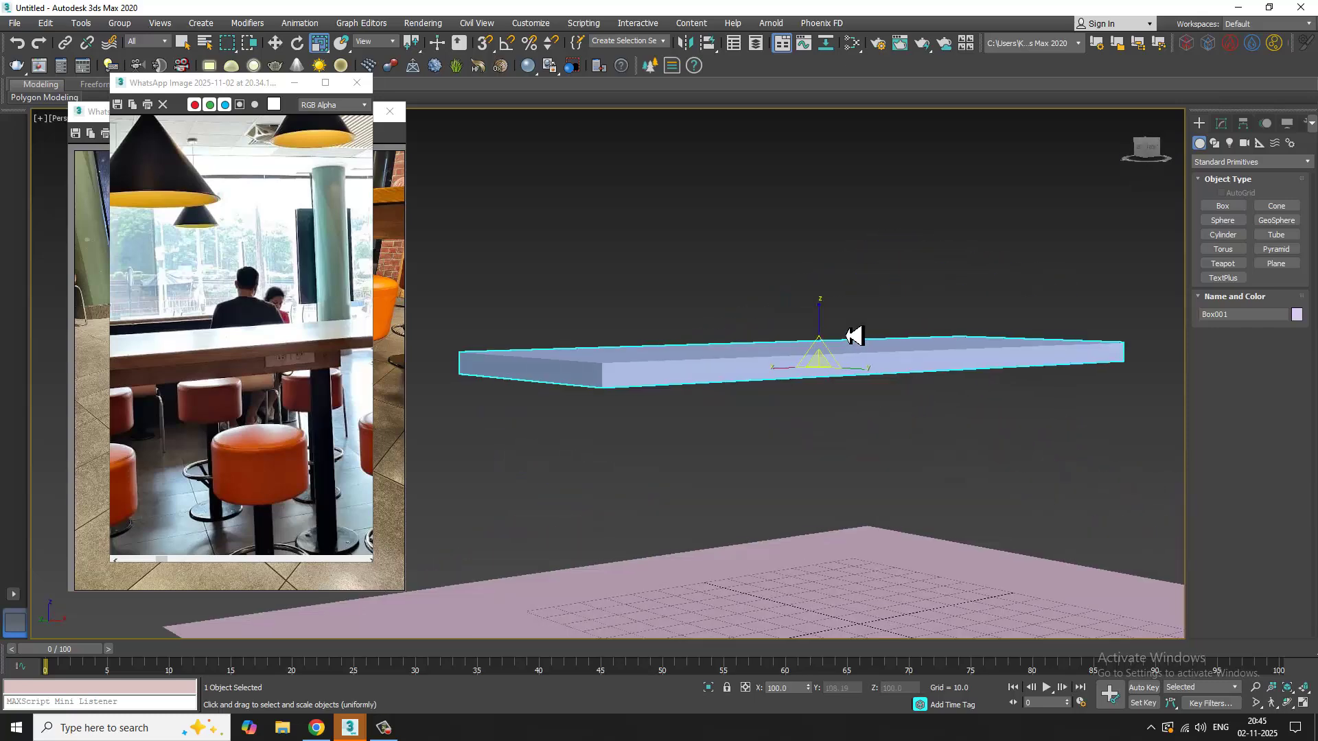
{"action": "scroll", "coordinate": [853, 334], "scroll_direction": "down", "scroll_amount": 2}
{"action": "key", "text": "w"}
{"action": "left_click_drag", "start_coordinate": [829, 318], "coordinate": [831, 329]}
{"action": "middle_click_drag", "start_coordinate": [826, 345], "coordinate": [820, 356], "text": "alt"}
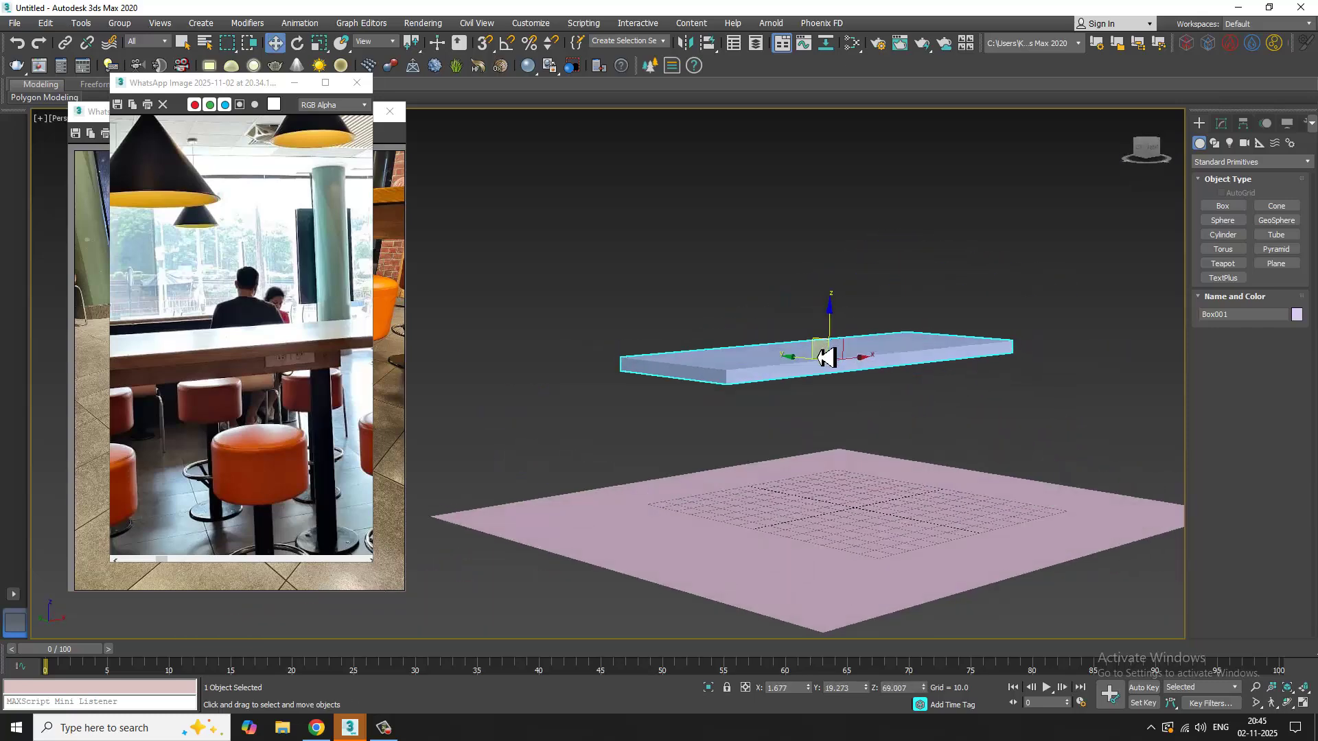
Step: Show edged faces and set the tabletop box's length, width and height segments to 3 each
{"action": "scroll", "coordinate": [820, 356], "scroll_direction": "up", "scroll_amount": 3}
{"action": "left_click", "coordinate": [1221, 123]}
{"action": "scroll", "coordinate": [1009, 302], "scroll_direction": "up", "scroll_amount": 5}
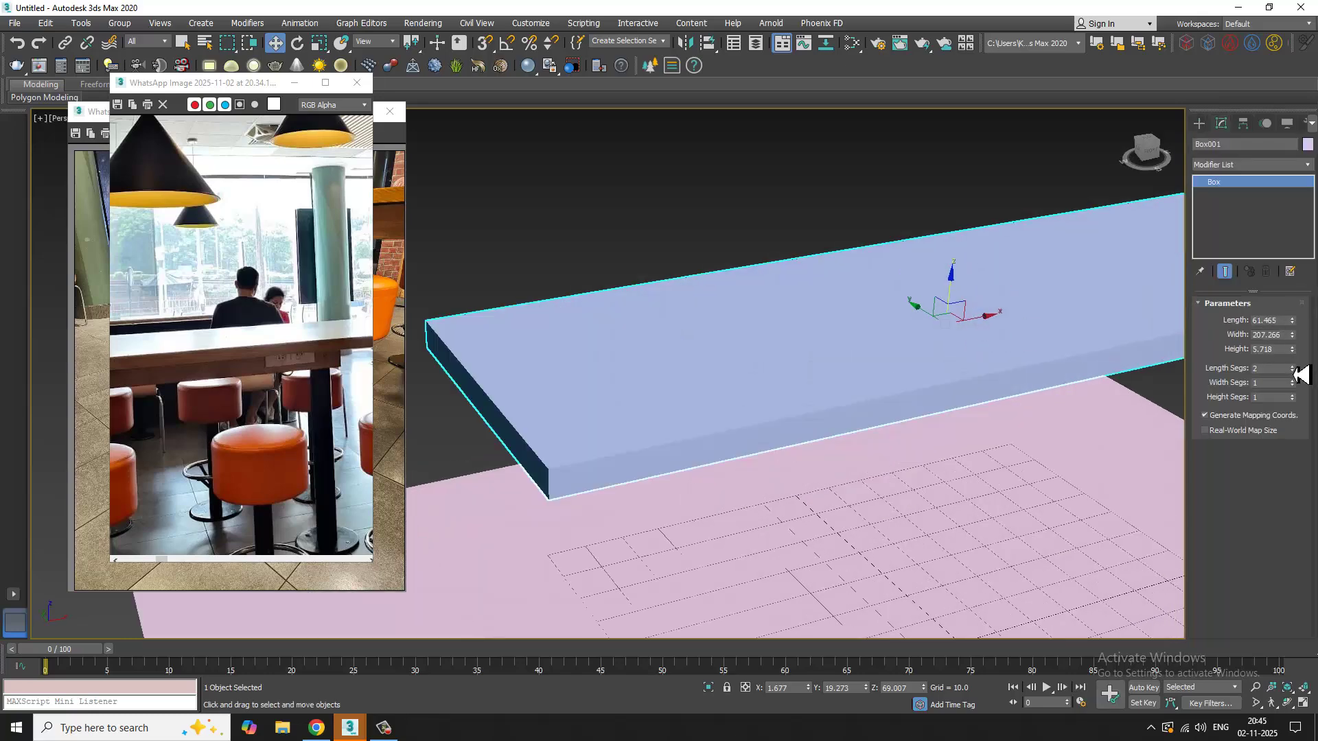
{"action": "key", "text": "F4"}
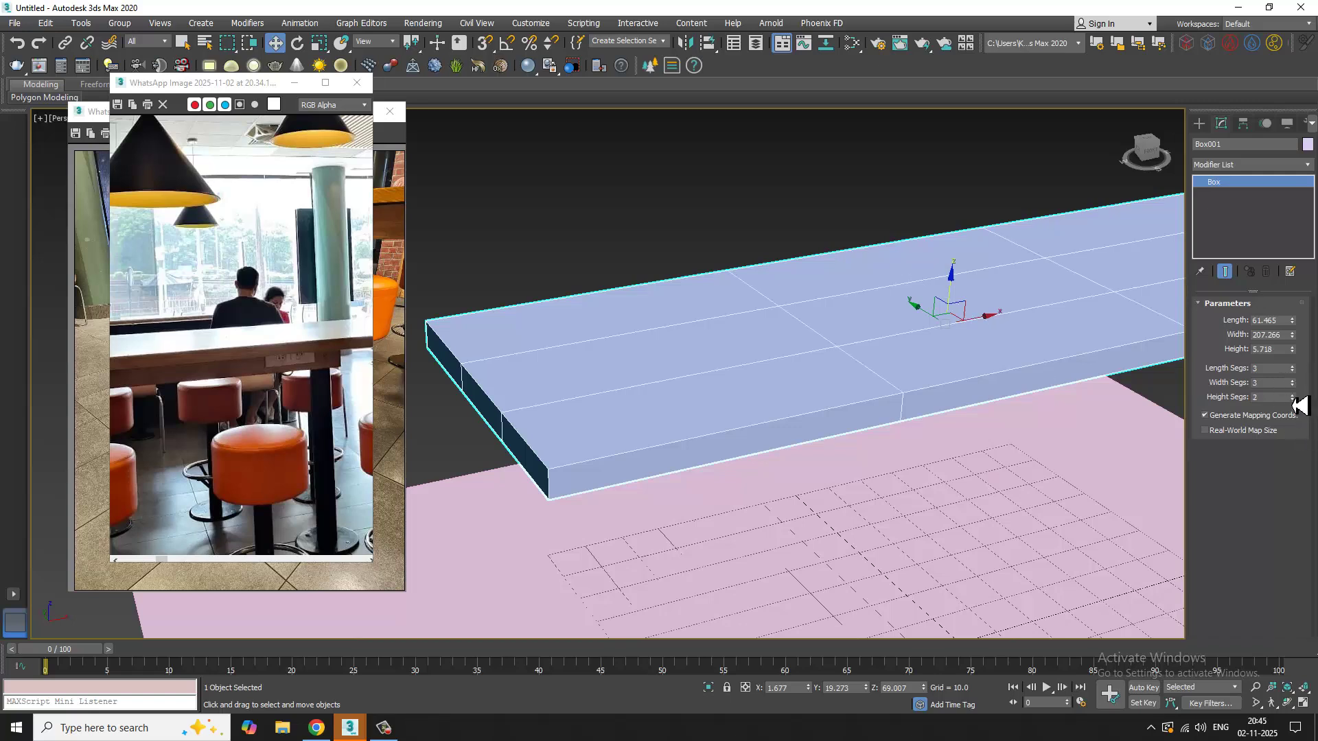
{"action": "left_click", "coordinate": [1292, 395]}
{"action": "middle_click_drag", "start_coordinate": [800, 385], "coordinate": [808, 395], "text": "alt"}
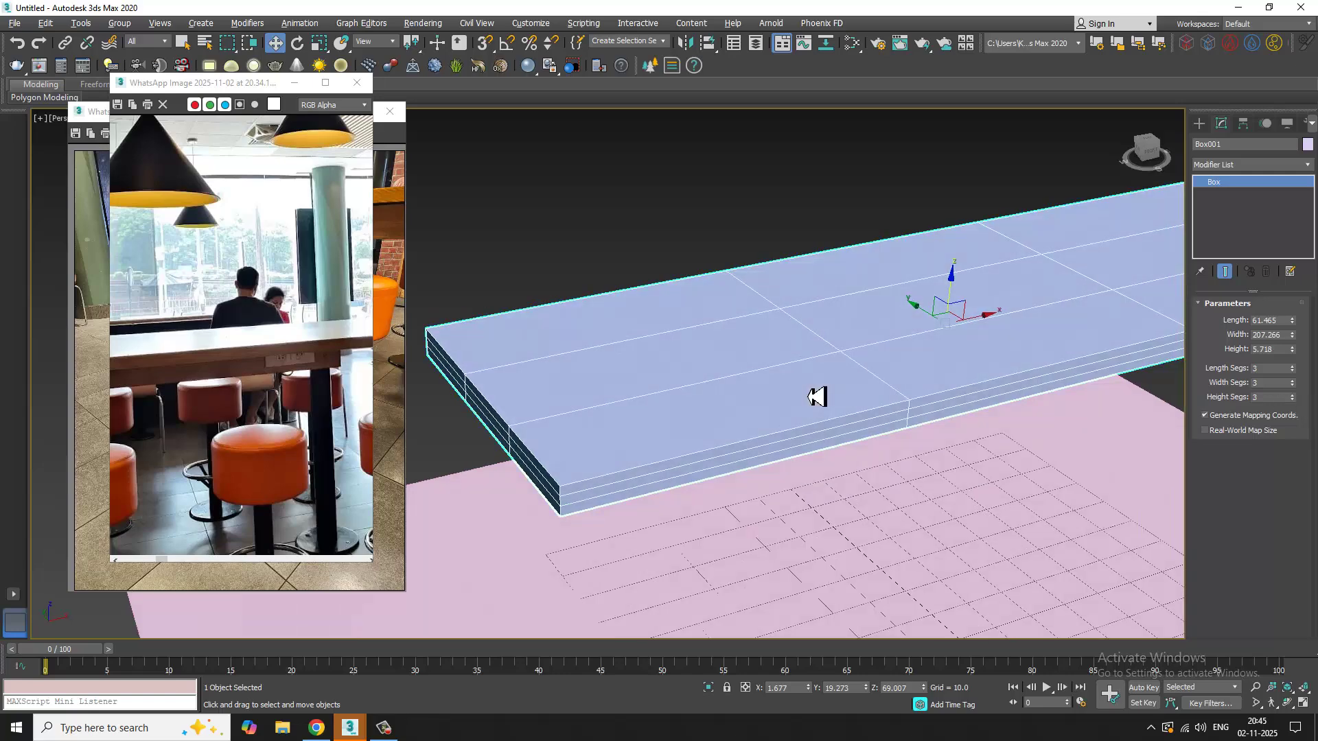
Step: Convert the tabletop box to an Editable Poly and reposition the reference photo to compare the table's underside
{"action": "right_click", "coordinate": [759, 377]}
{"action": "mouse_move", "coordinate": [838, 513]}
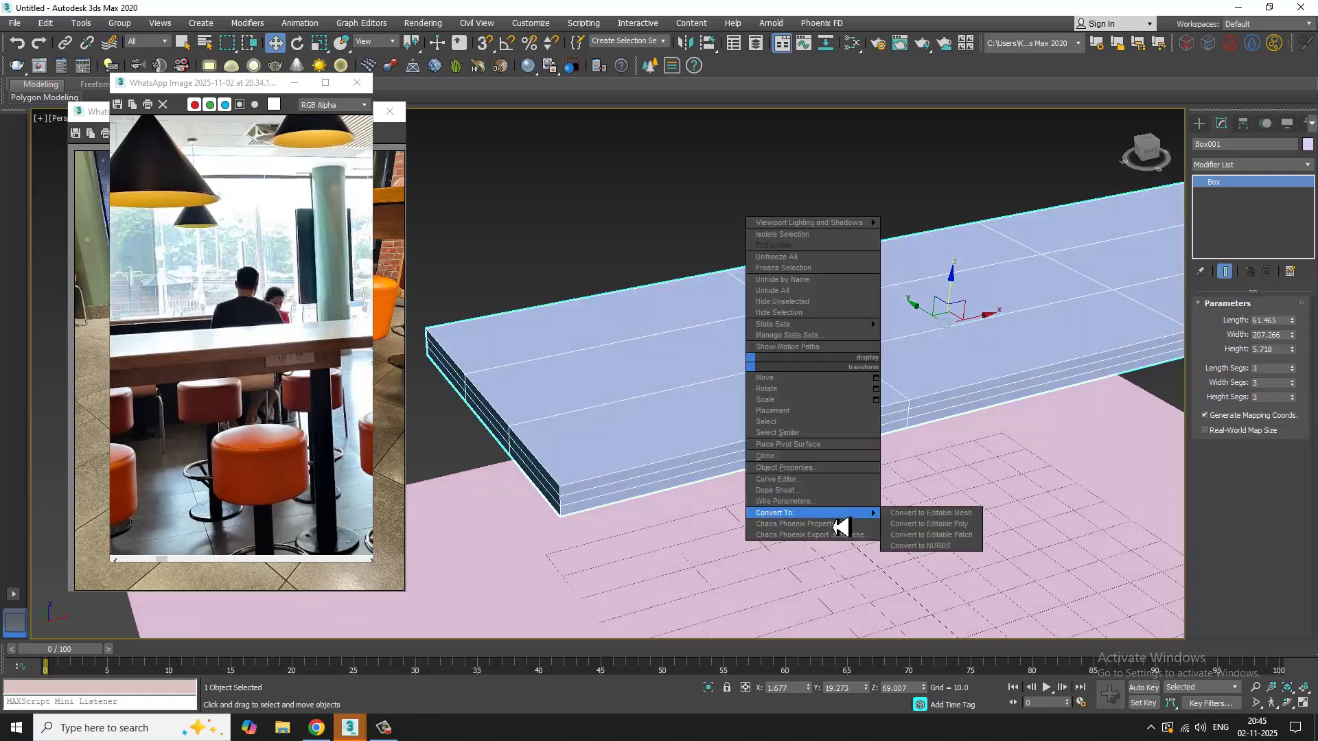
{"action": "left_click", "coordinate": [933, 523]}
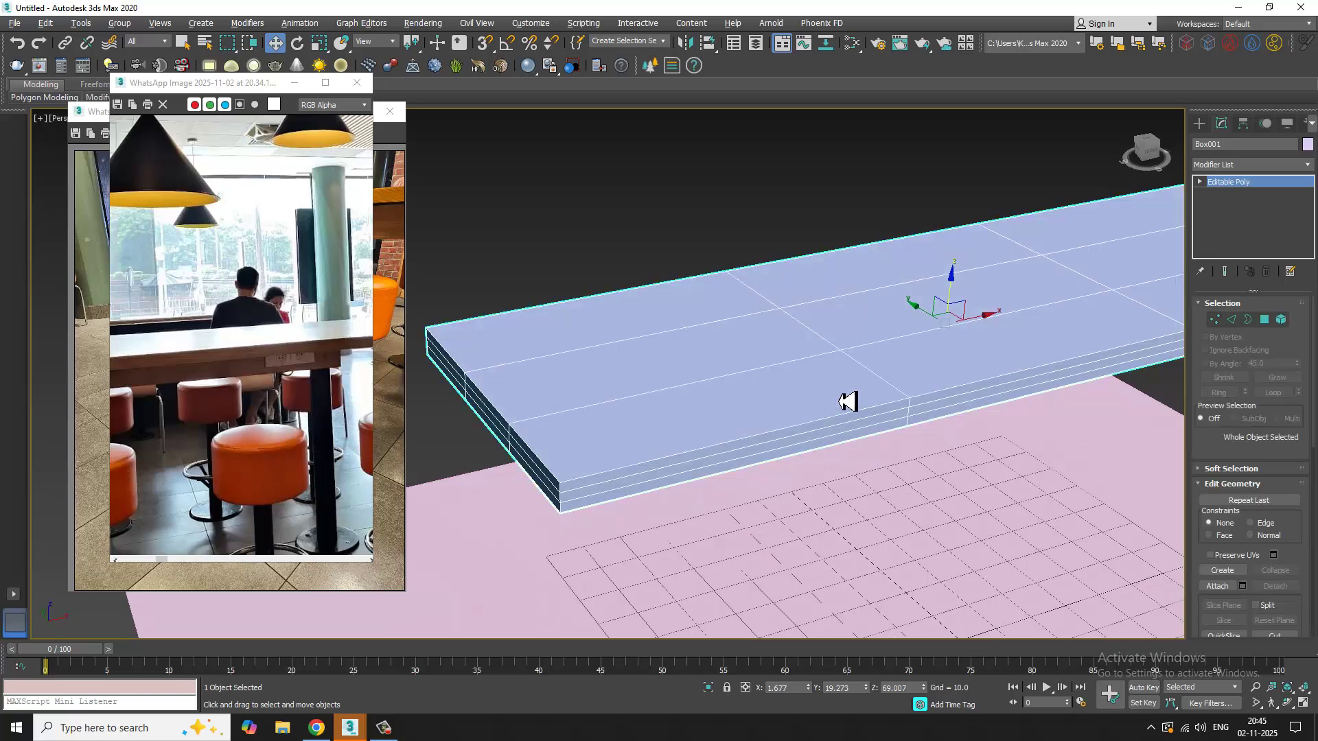
{"action": "middle_click_drag", "start_coordinate": [930, 397], "coordinate": [533, 147], "text": "alt"}
{"action": "left_click_drag", "start_coordinate": [185, 85], "coordinate": [183, 141]}
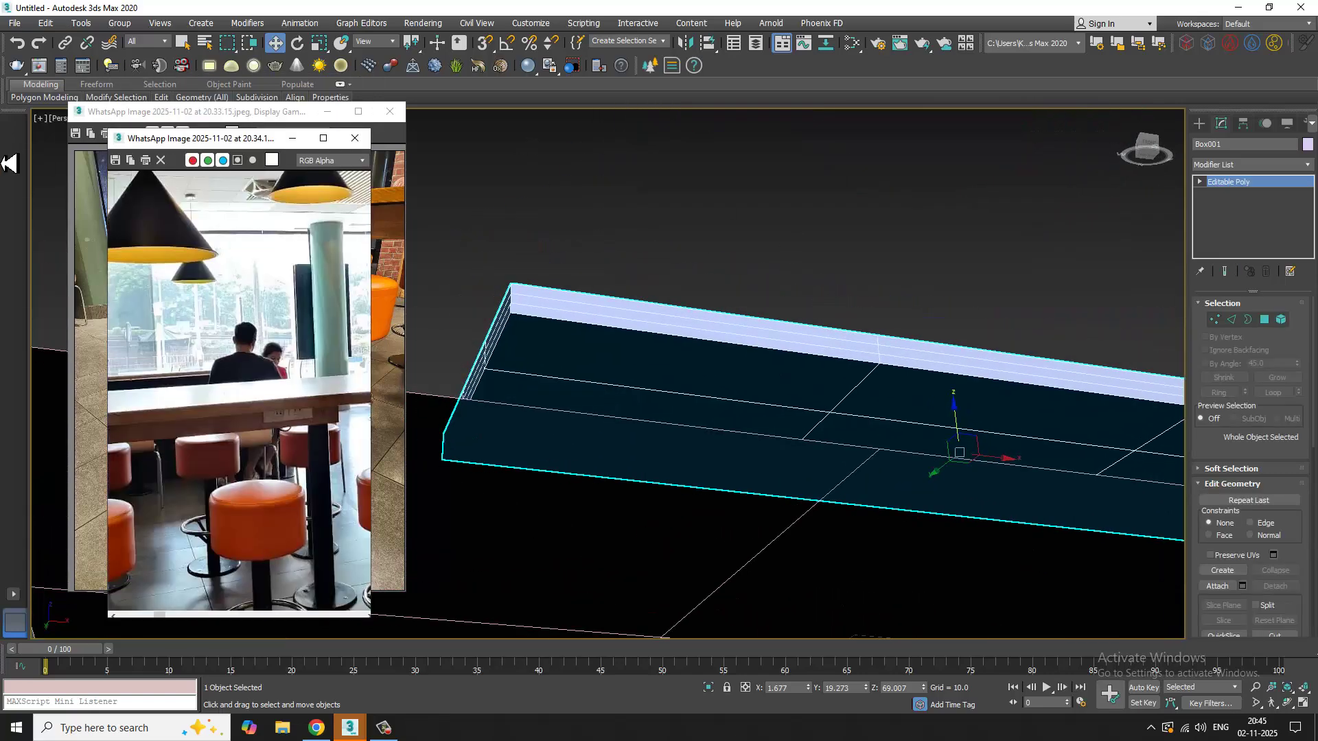
{"action": "middle_click_drag", "start_coordinate": [323, 456], "coordinate": [266, 447]}
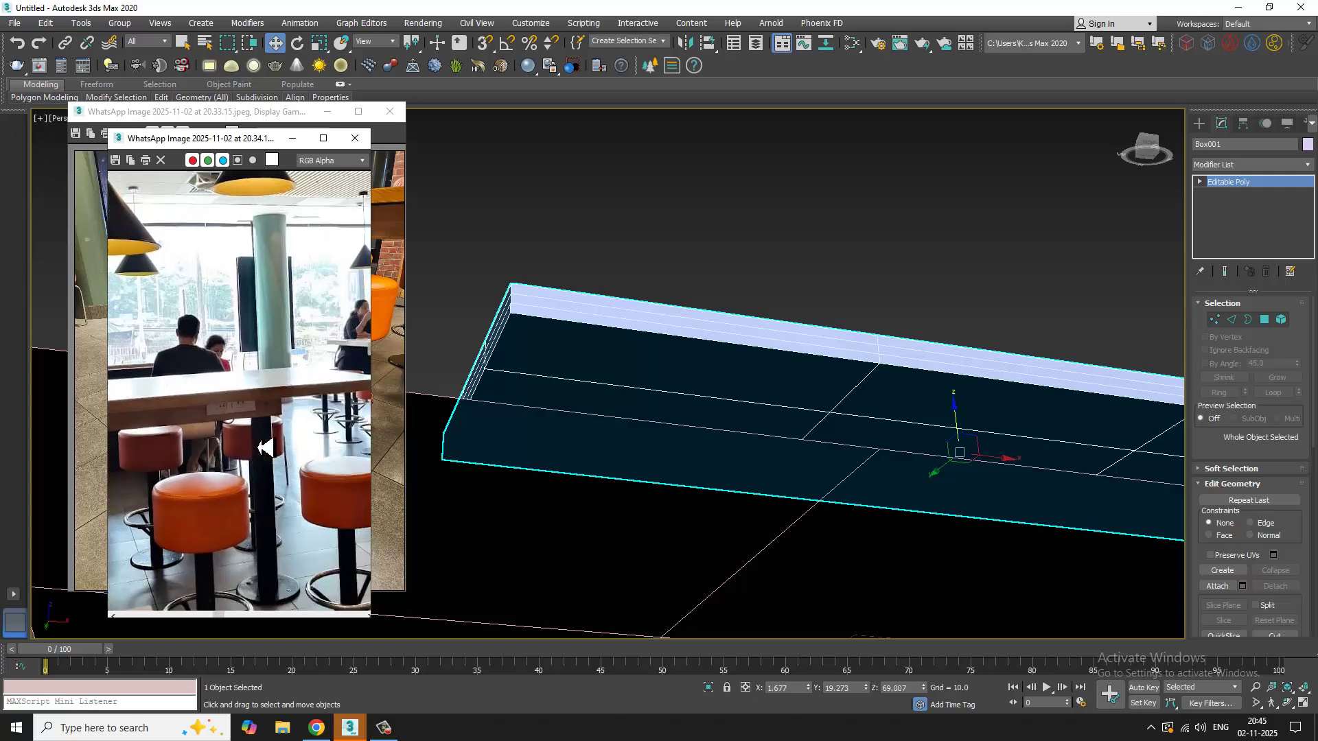
{"action": "middle_click_drag", "start_coordinate": [639, 405], "coordinate": [402, 162], "text": "alt"}
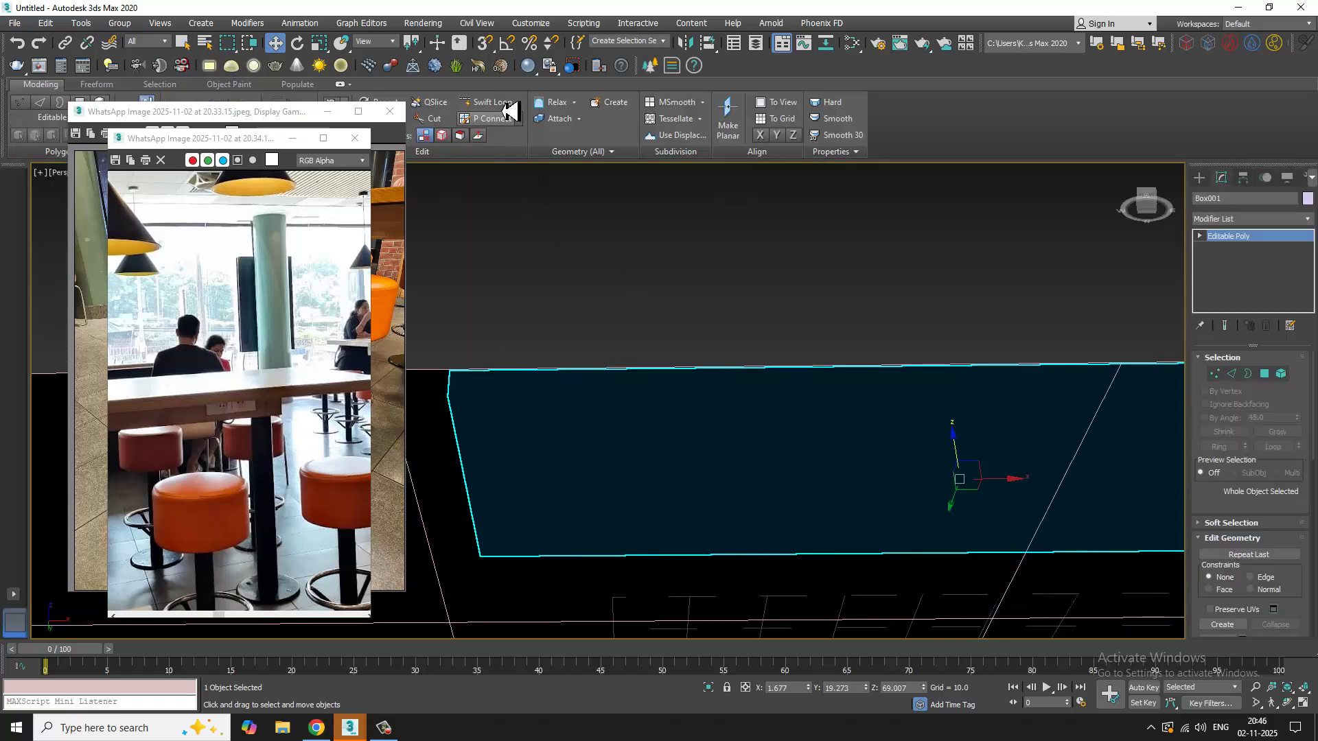
Step: Add one Swift Loop edge loop across the tabletop's depth near each of its two short ends
{"action": "left_click", "coordinate": [490, 102]}
{"action": "middle_click_drag", "start_coordinate": [763, 396], "coordinate": [776, 422], "text": "alt"}
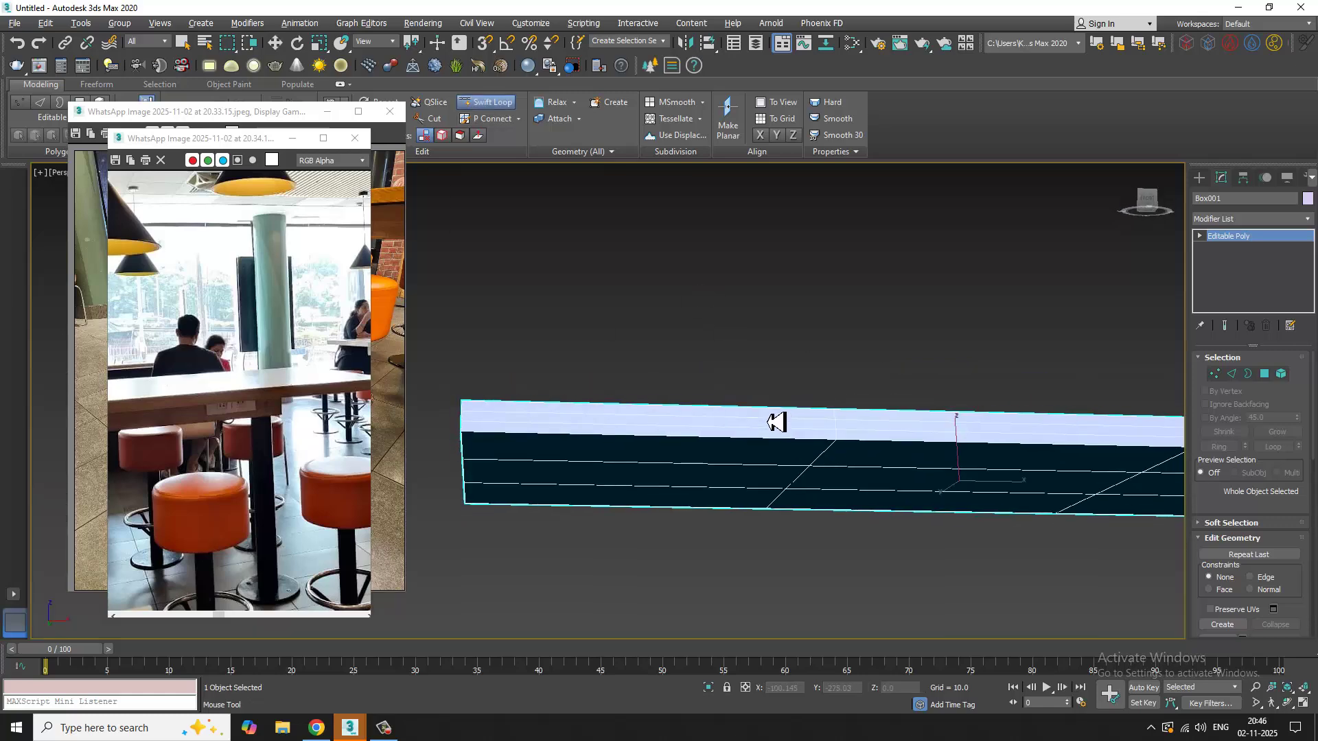
{"action": "left_click", "coordinate": [598, 454]}
{"action": "key", "text": "w"}
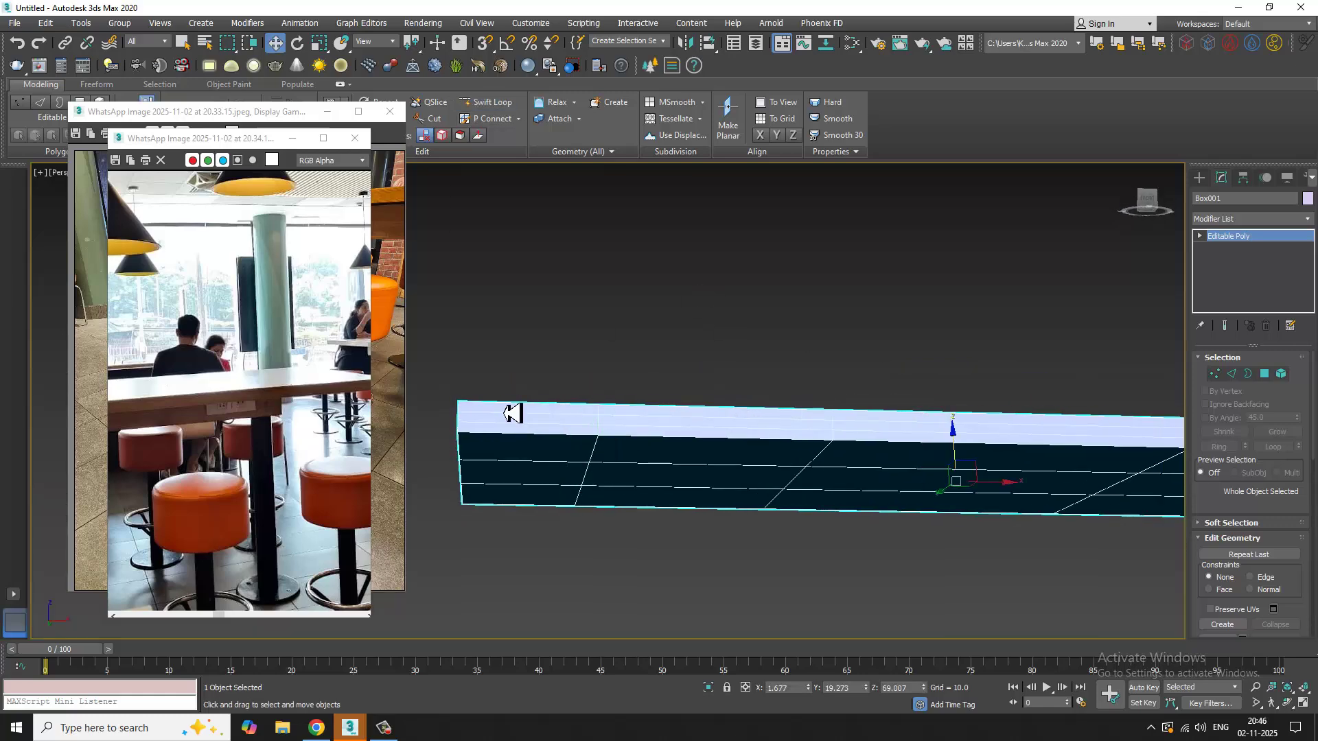
{"action": "key", "text": "alt+w"}
{"action": "middle_click", "coordinate": [506, 362]}
{"action": "key", "text": "alt+w"}
{"action": "middle_click_drag", "start_coordinate": [613, 348], "coordinate": [660, 396]}
{"action": "scroll", "coordinate": [789, 374], "scroll_direction": "up", "scroll_amount": 2}
{"action": "left_click", "coordinate": [504, 106]}
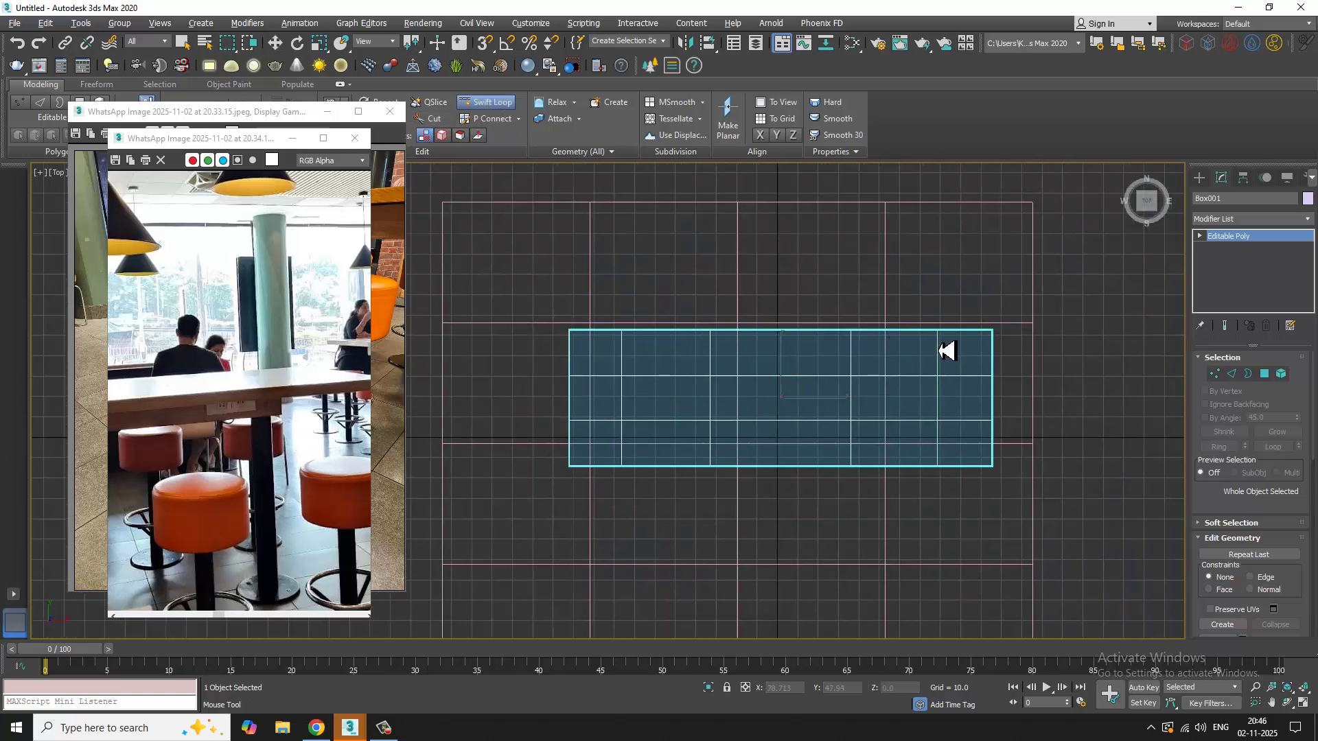
{"action": "key", "text": "w"}
Step: Extrude the three central polygons on the tabletop's underside by 10 to form a support beam
{"action": "key", "text": "alt+w"}
{"action": "middle_click", "coordinate": [985, 472]}
{"action": "key", "text": "alt+w"}
{"action": "middle_click_drag", "start_coordinate": [983, 473], "coordinate": [797, 419], "text": "alt"}
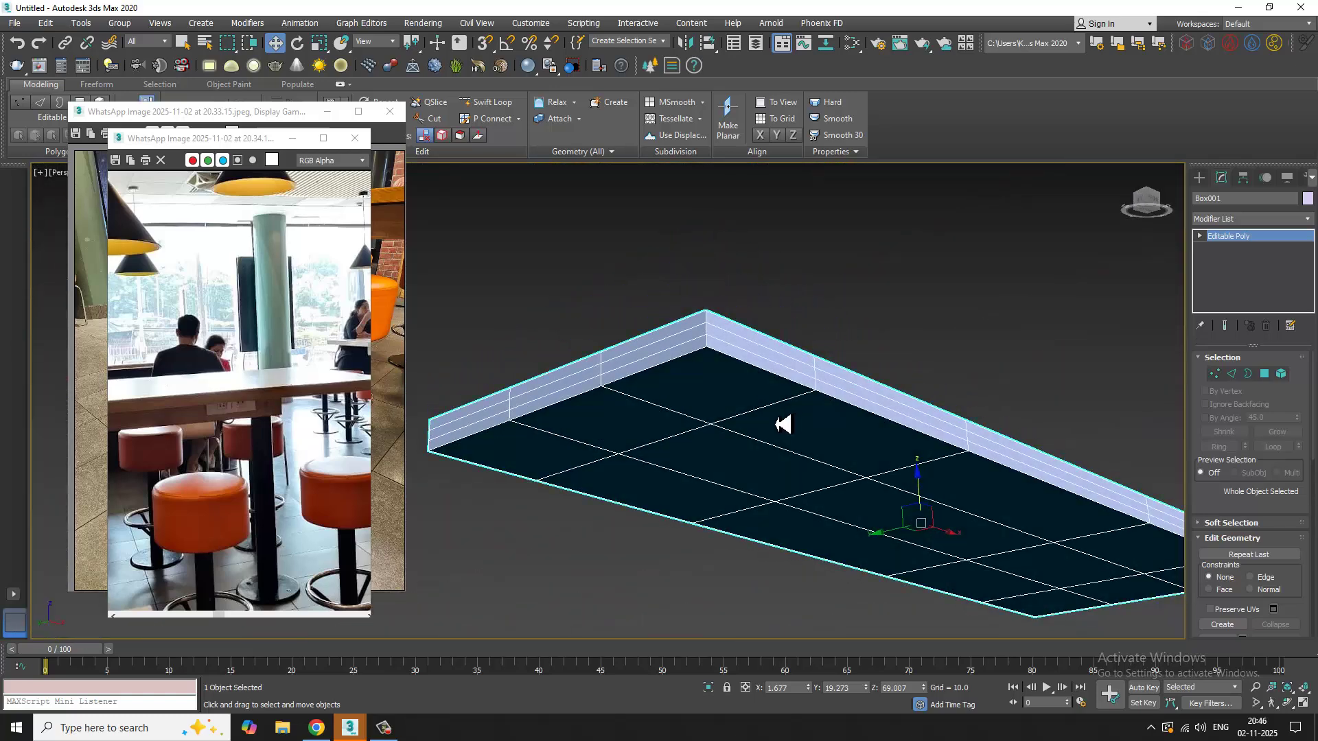
{"action": "key", "text": "4"}
{"action": "left_click", "coordinate": [779, 483]}
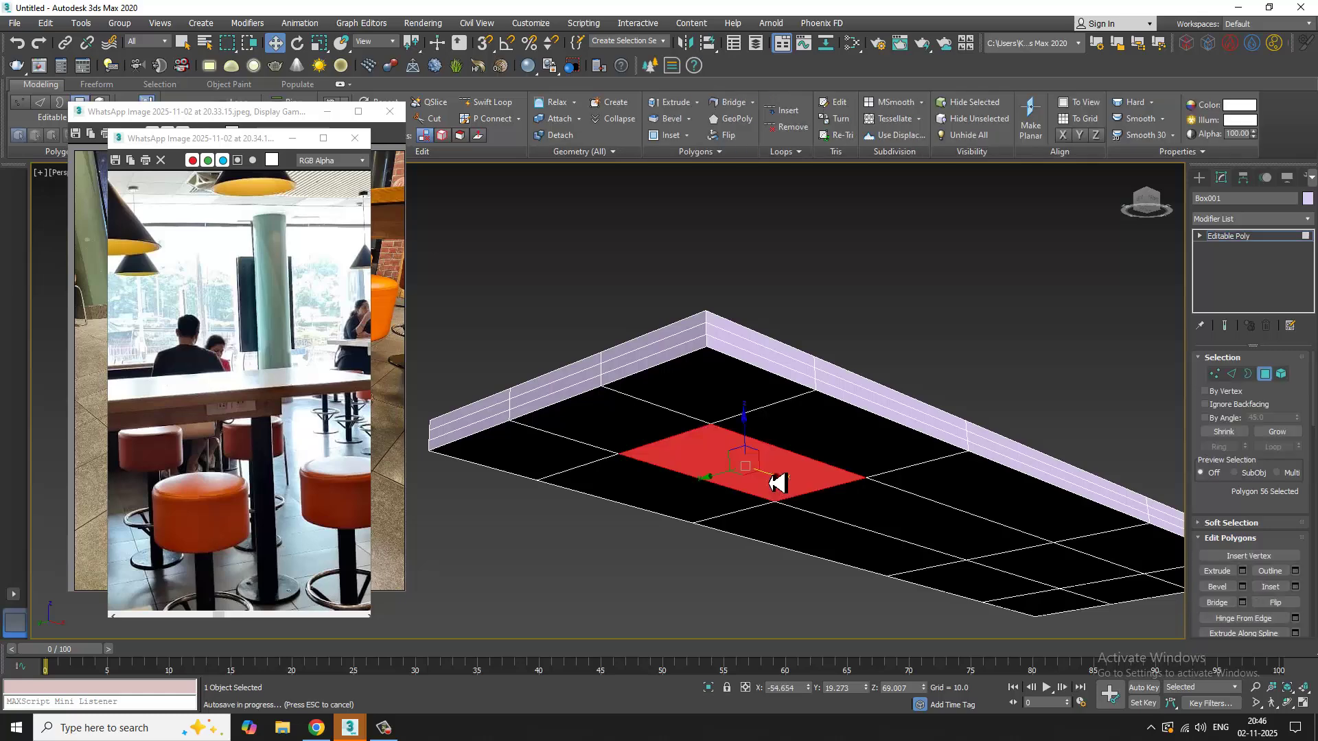
{"action": "left_click", "coordinate": [961, 528], "text": "ctrl"}
{"action": "left_click", "coordinate": [1075, 573], "text": "ctrl"}
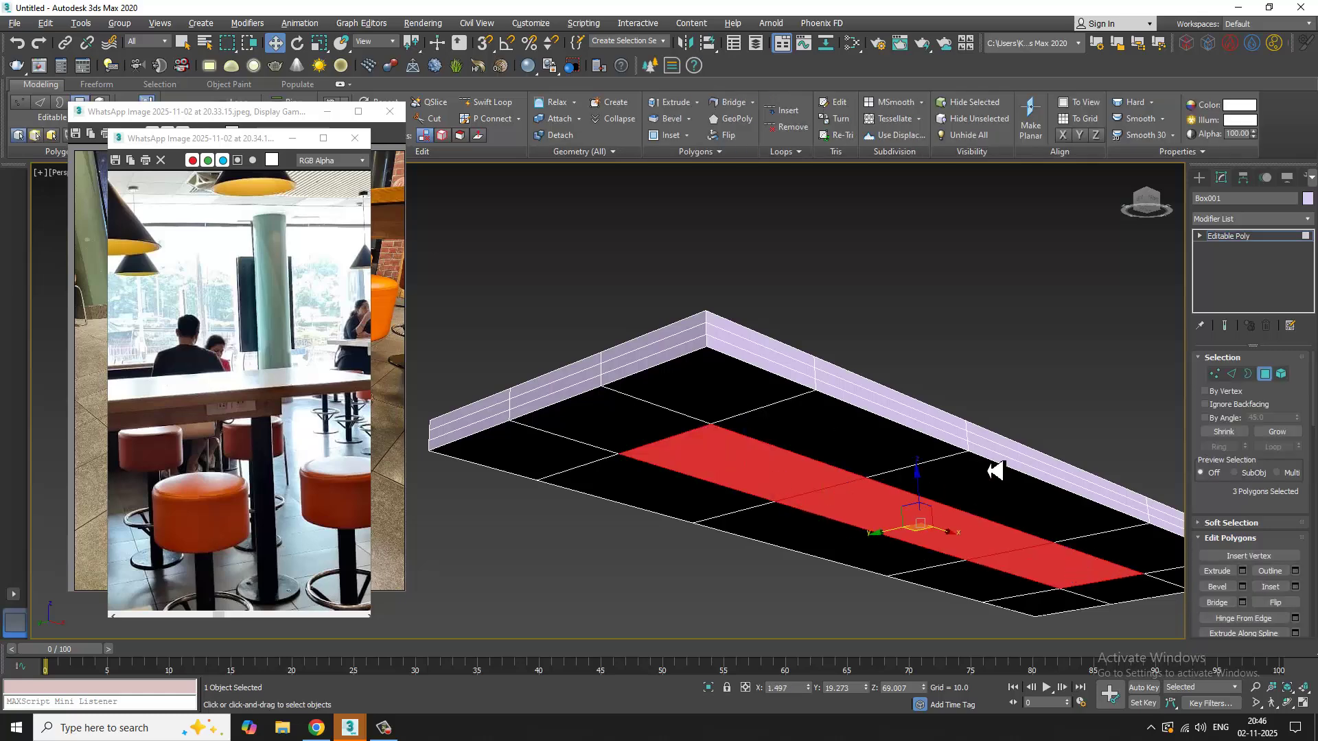
{"action": "middle_click_drag", "start_coordinate": [995, 471], "coordinate": [914, 411], "text": "alt"}
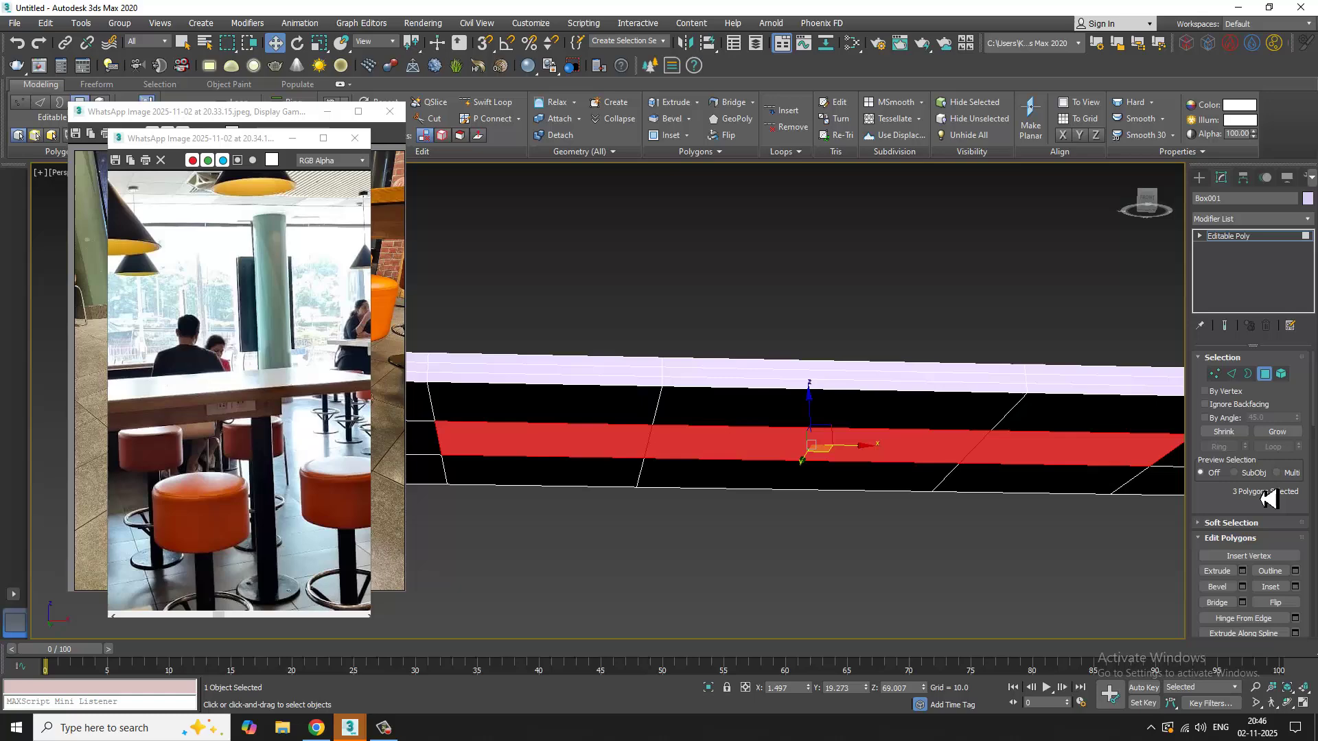
{"action": "left_click", "coordinate": [1243, 572]}
{"action": "middle_click_drag", "start_coordinate": [696, 468], "coordinate": [709, 476], "text": "alt"}
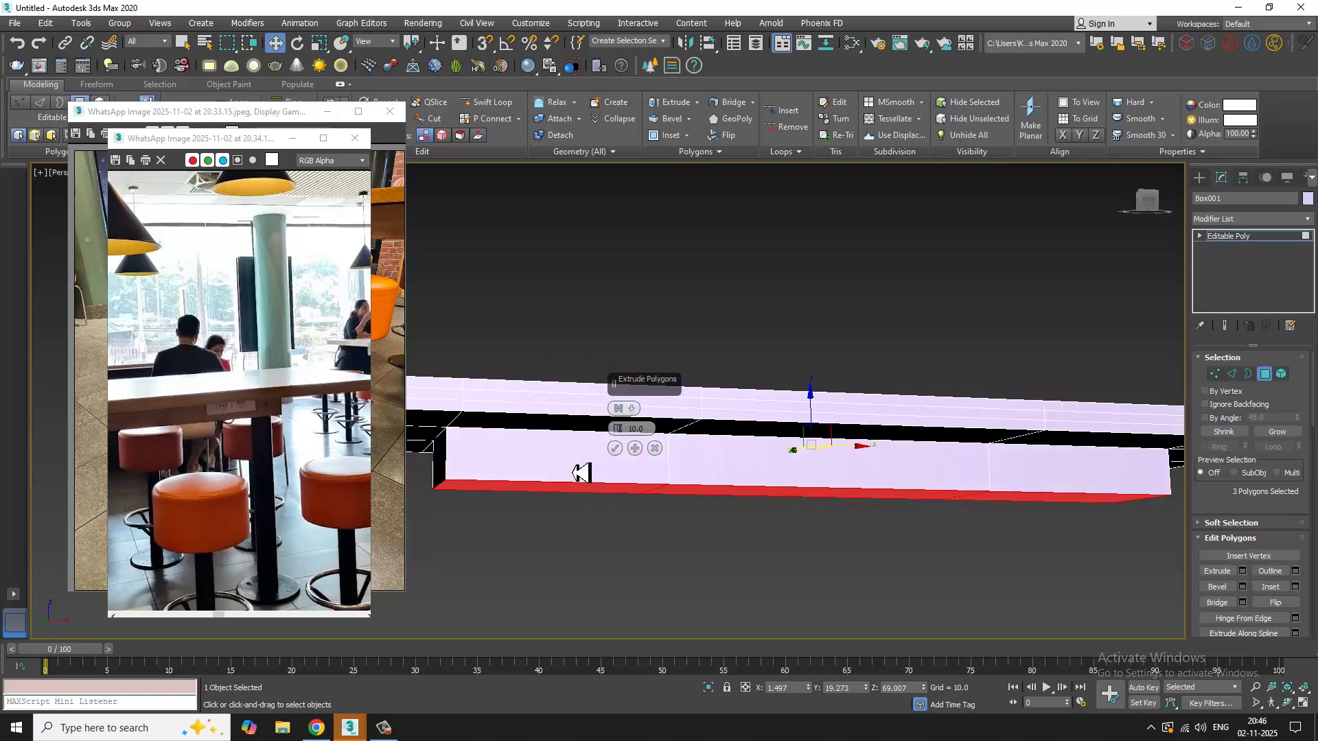
{"action": "left_click", "coordinate": [616, 451]}
Step: Narrow the underside beam by moving its two lengthwise vertex rows inward to Y positions of about 29.7 and 9.4
{"action": "key", "text": "alt+w"}
{"action": "middle_click_drag", "start_coordinate": [897, 293], "coordinate": [874, 297]}
{"action": "middle_click_drag", "start_coordinate": [617, 480], "coordinate": [588, 484]}
{"action": "middle_click_drag", "start_coordinate": [555, 502], "coordinate": [539, 503]}
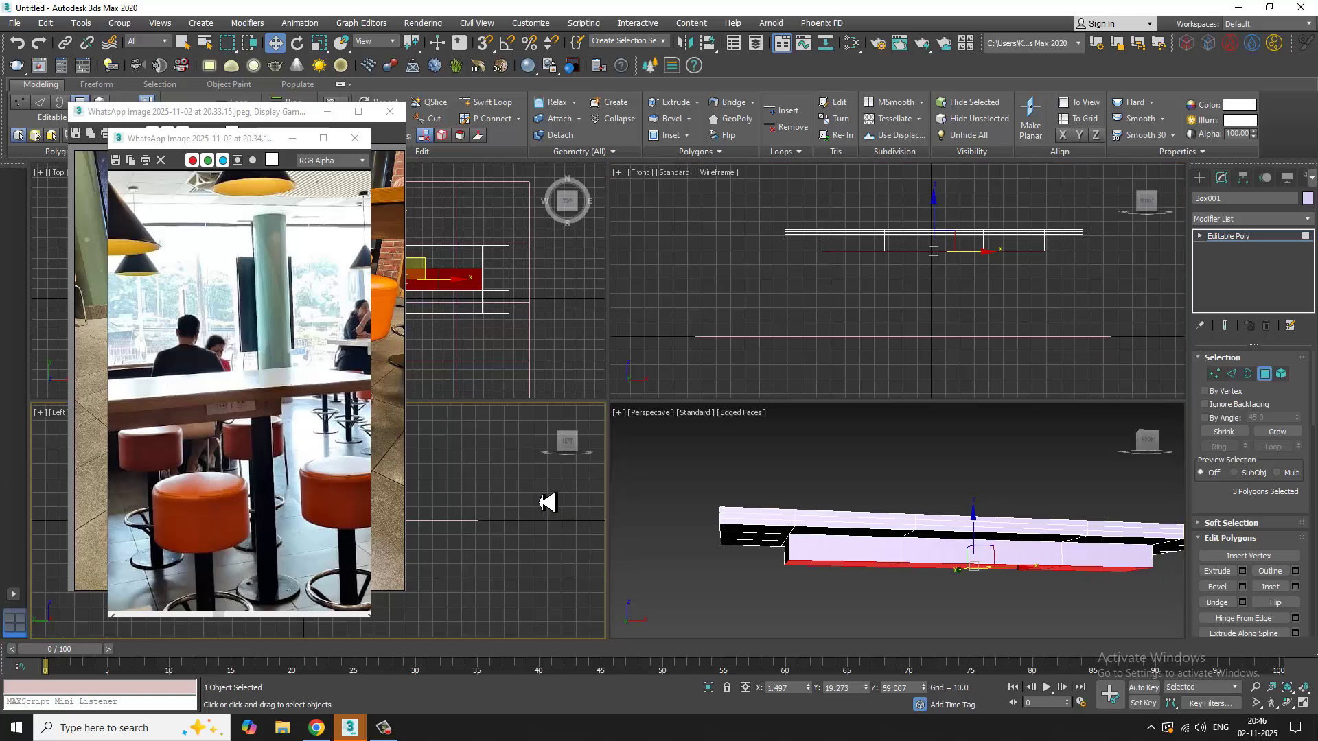
{"action": "key", "text": "alt+w"}
{"action": "scroll", "coordinate": [710, 421], "scroll_direction": "up", "scroll_amount": 6}
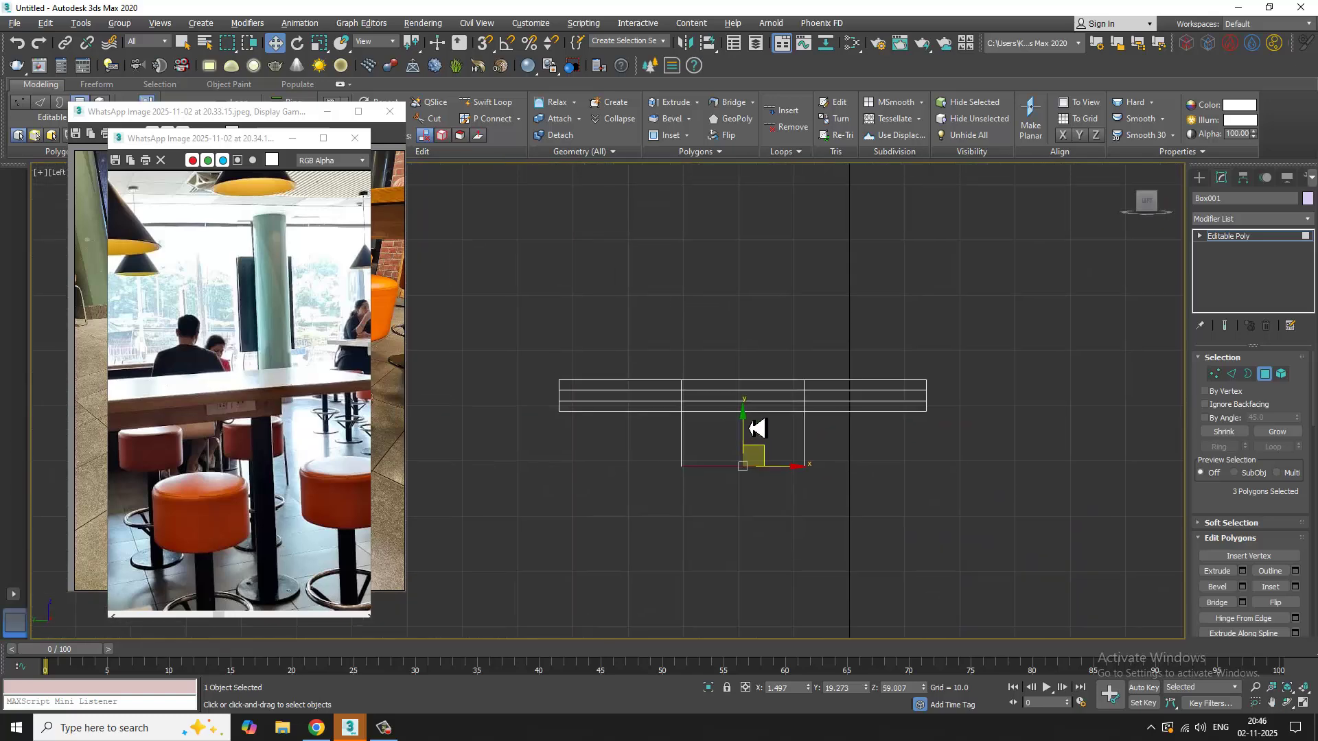
{"action": "scroll", "coordinate": [727, 417], "scroll_direction": "down", "scroll_amount": 1}
{"action": "middle_click_drag", "start_coordinate": [727, 417], "coordinate": [723, 410]}
{"action": "scroll", "coordinate": [723, 409], "scroll_direction": "up", "scroll_amount": 1}
{"action": "key", "text": "1"}
{"action": "left_click_drag", "start_coordinate": [673, 367], "coordinate": [740, 523]}
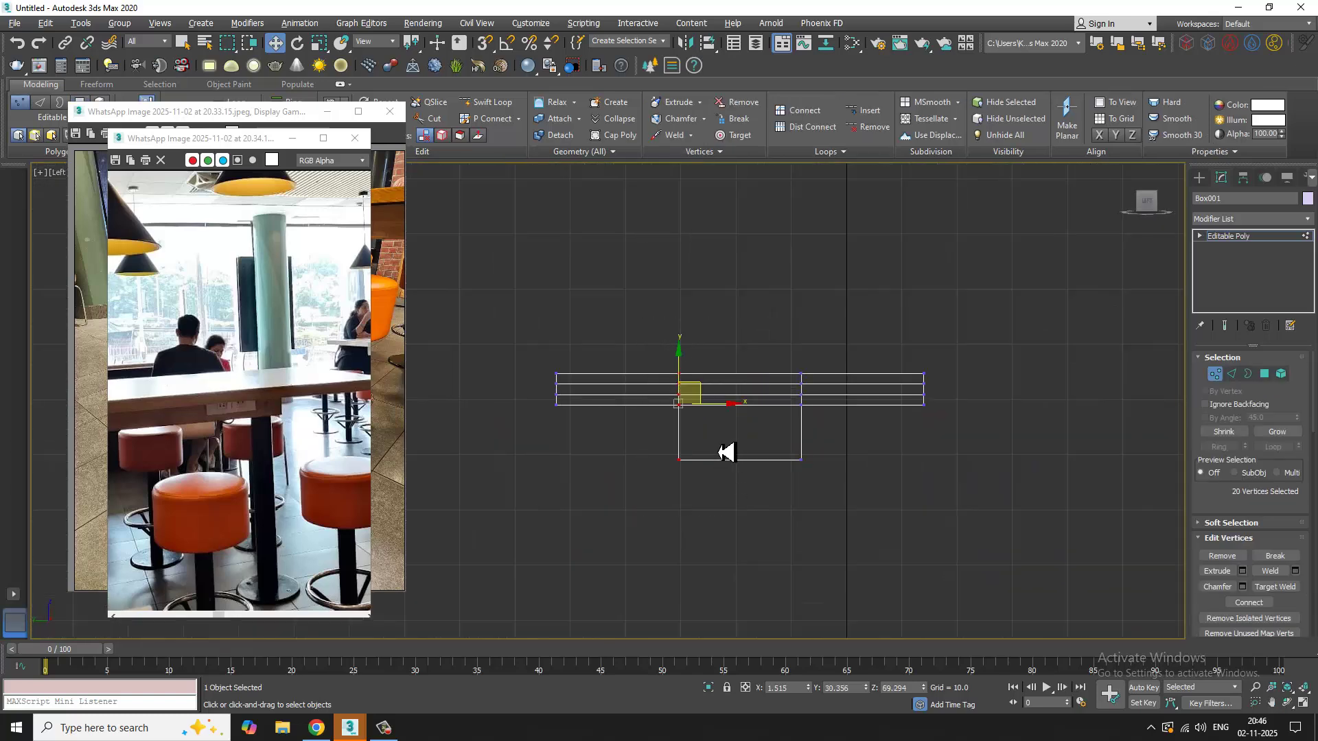
{"action": "scroll", "coordinate": [721, 444], "scroll_direction": "up", "scroll_amount": 2}
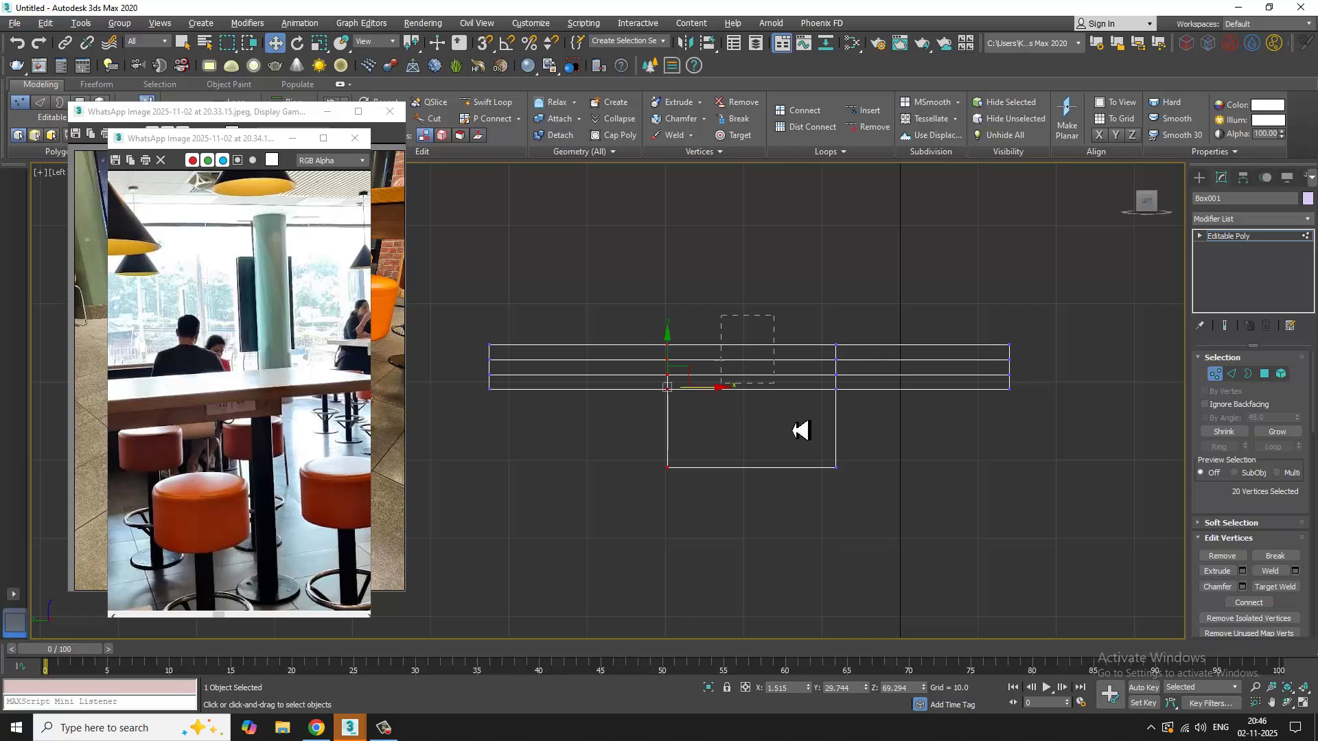
{"action": "left_click_drag", "start_coordinate": [901, 564], "coordinate": [900, 562]}
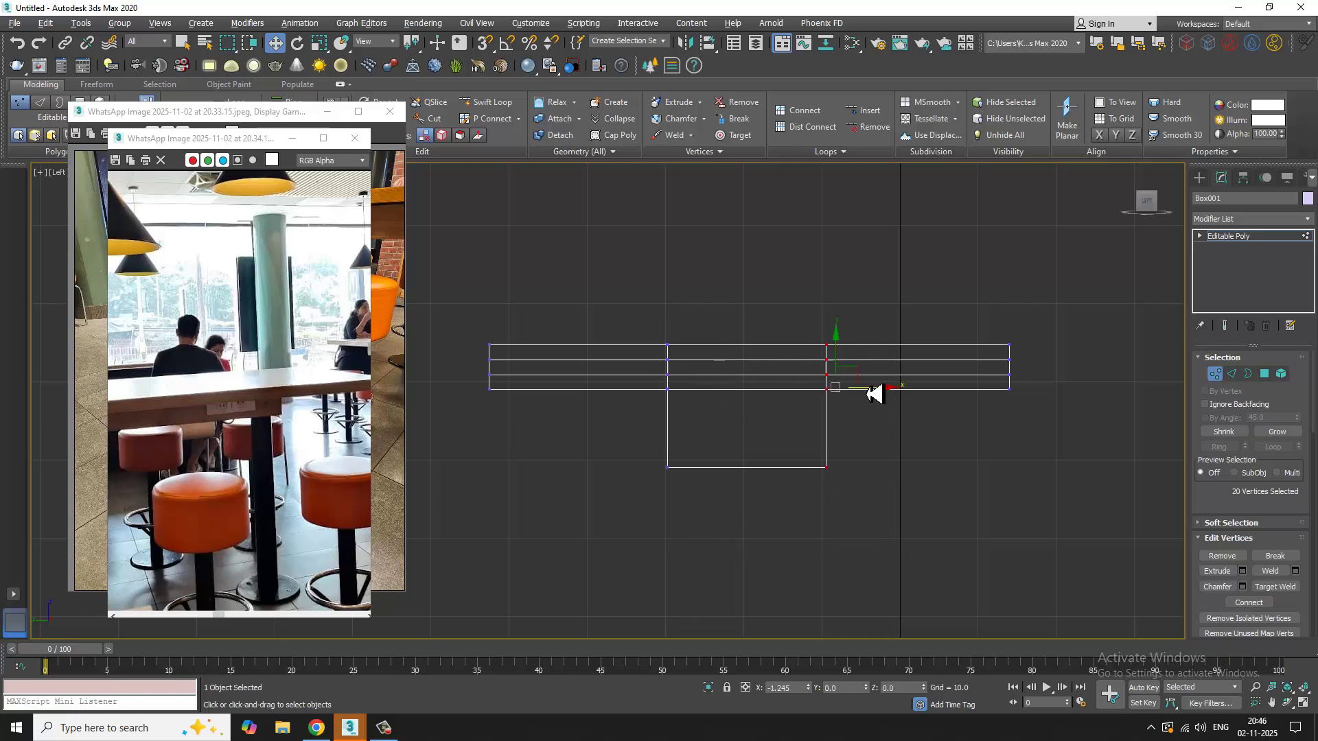
Step: Create a flat cylinder of radius about 15.2 and height about 2.4 on the floor beneath one end of the table
{"action": "key", "text": "alt+w"}
{"action": "middle_click", "coordinate": [523, 318]}
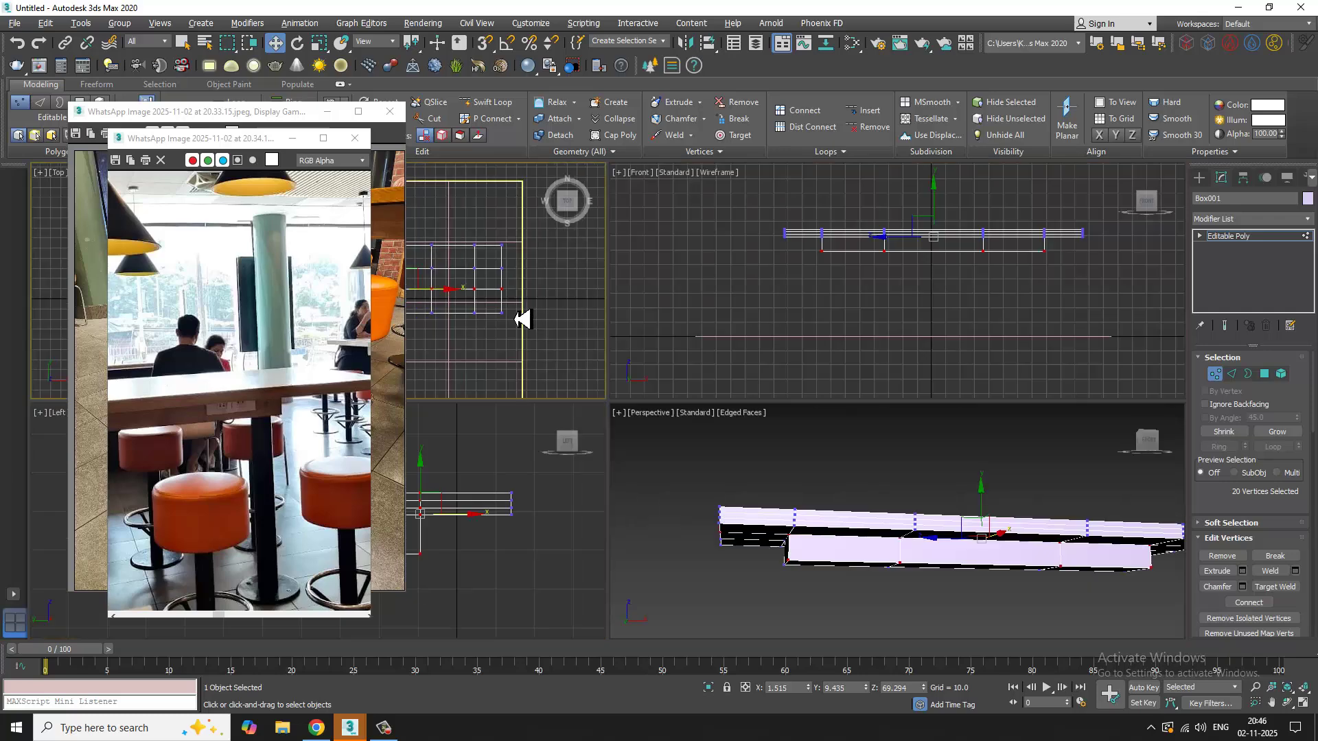
{"action": "key", "text": "alt+w"}
{"action": "scroll", "coordinate": [614, 317], "scroll_direction": "up", "scroll_amount": 3}
{"action": "middle_click_drag", "start_coordinate": [868, 330], "coordinate": [526, 286]}
{"action": "scroll", "coordinate": [479, 313], "scroll_direction": "down", "scroll_amount": 3}
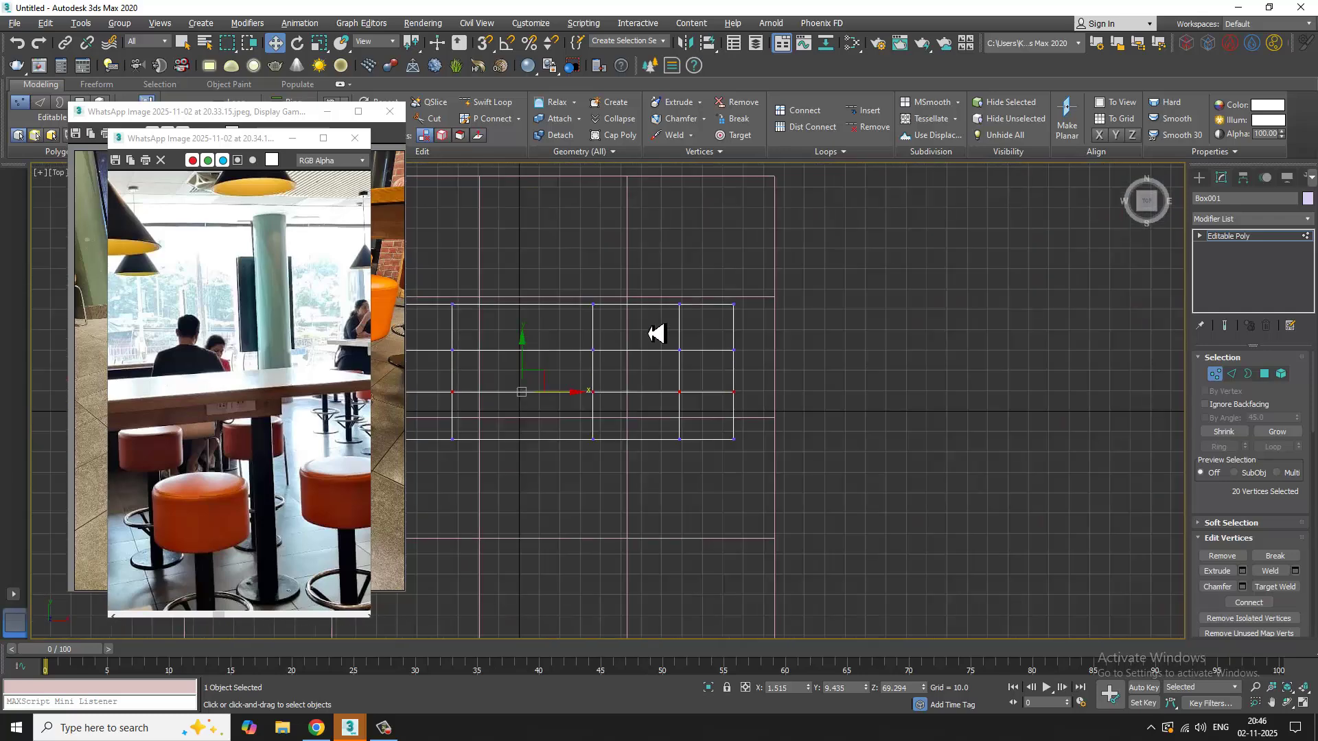
{"action": "middle_click_drag", "start_coordinate": [656, 332], "coordinate": [677, 379]}
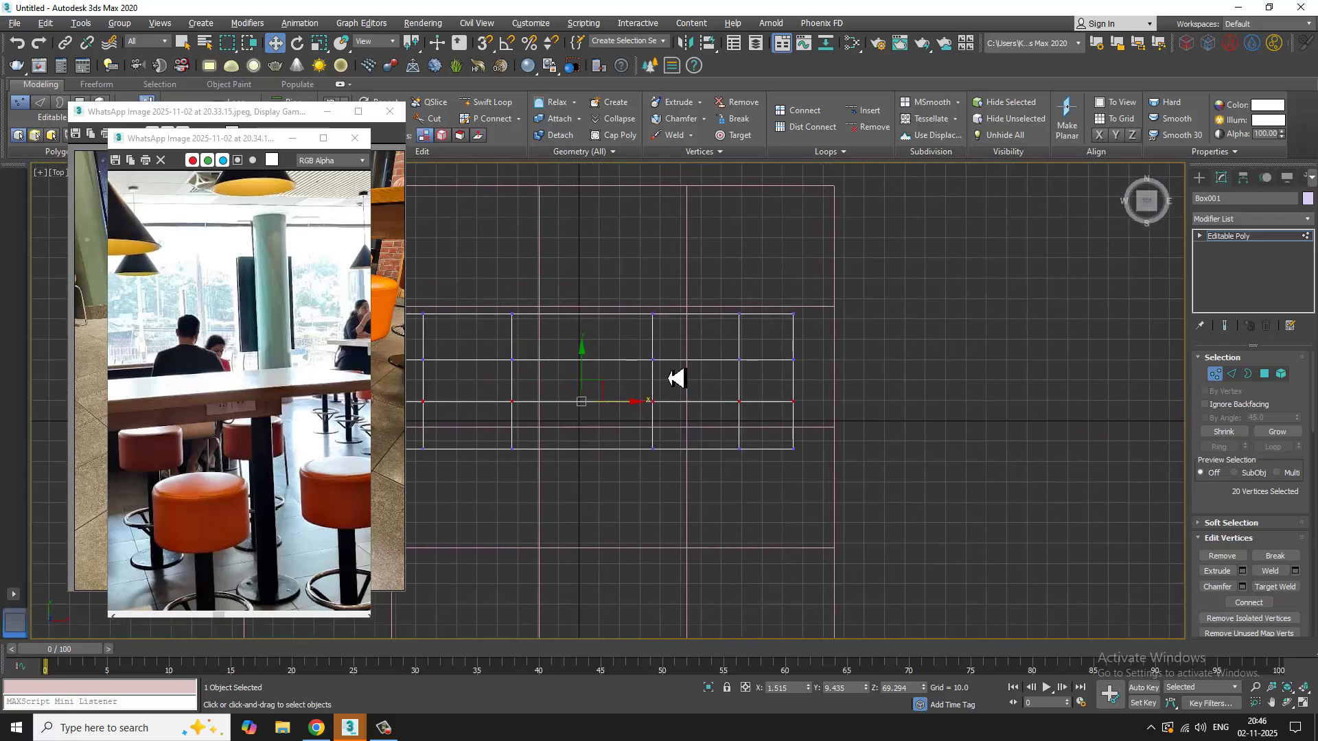
{"action": "left_click", "coordinate": [1199, 178]}
{"action": "left_click", "coordinate": [1234, 294]}
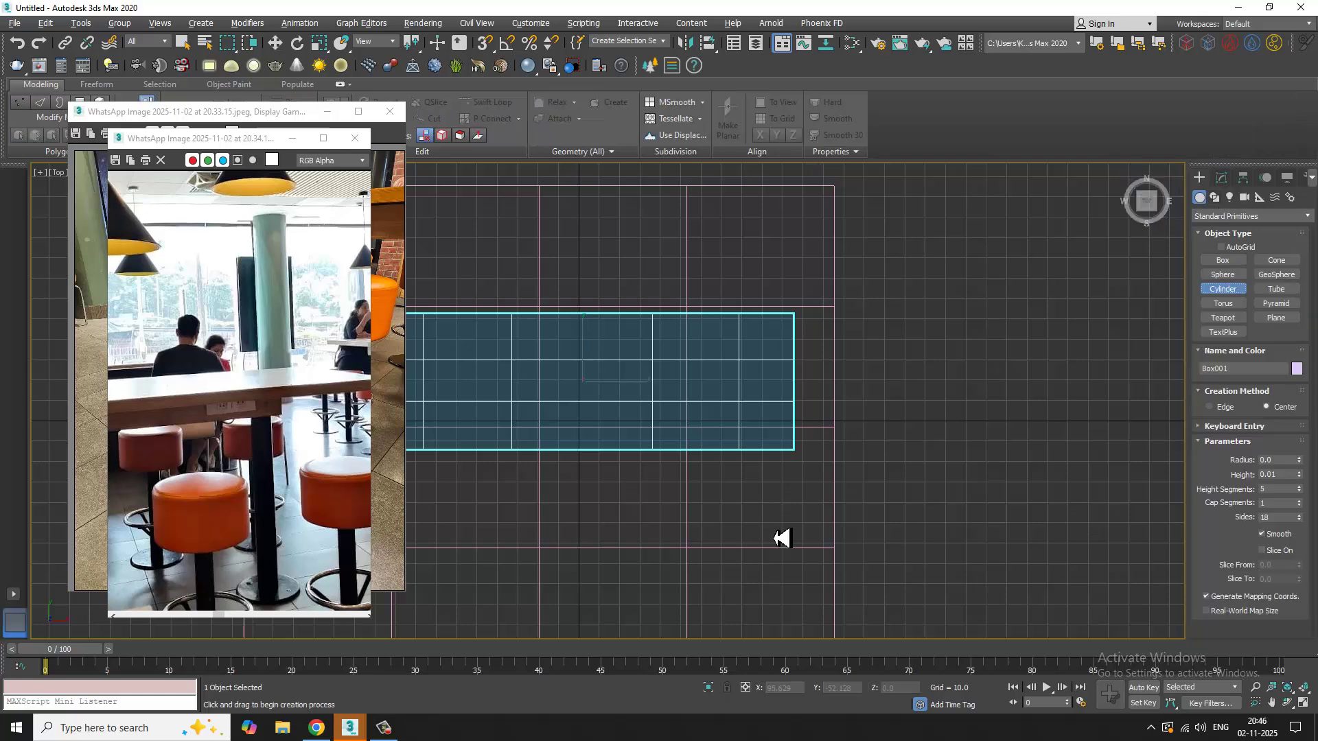
{"action": "middle_click_drag", "start_coordinate": [696, 414], "coordinate": [706, 434]}
{"action": "scroll", "coordinate": [707, 435], "scroll_direction": "up", "scroll_amount": 2}
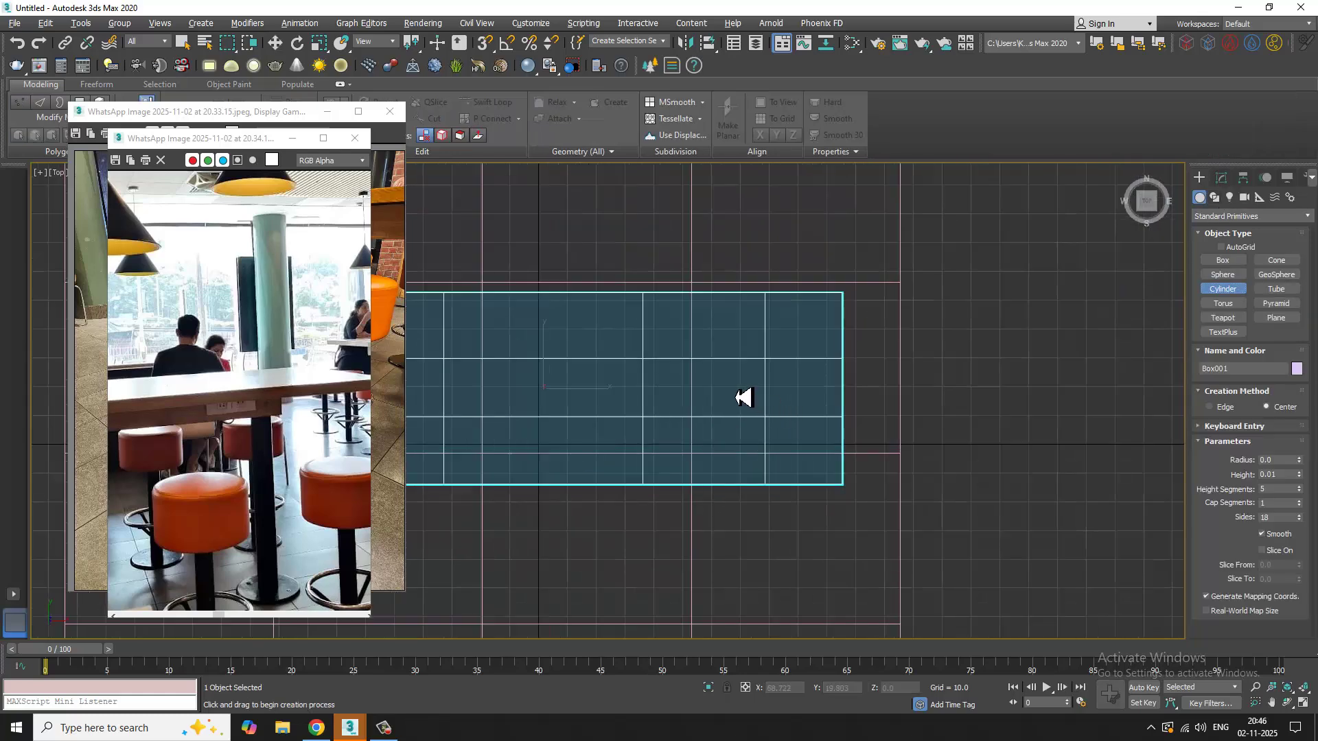
{"action": "left_click_drag", "start_coordinate": [735, 385], "coordinate": [770, 430]}
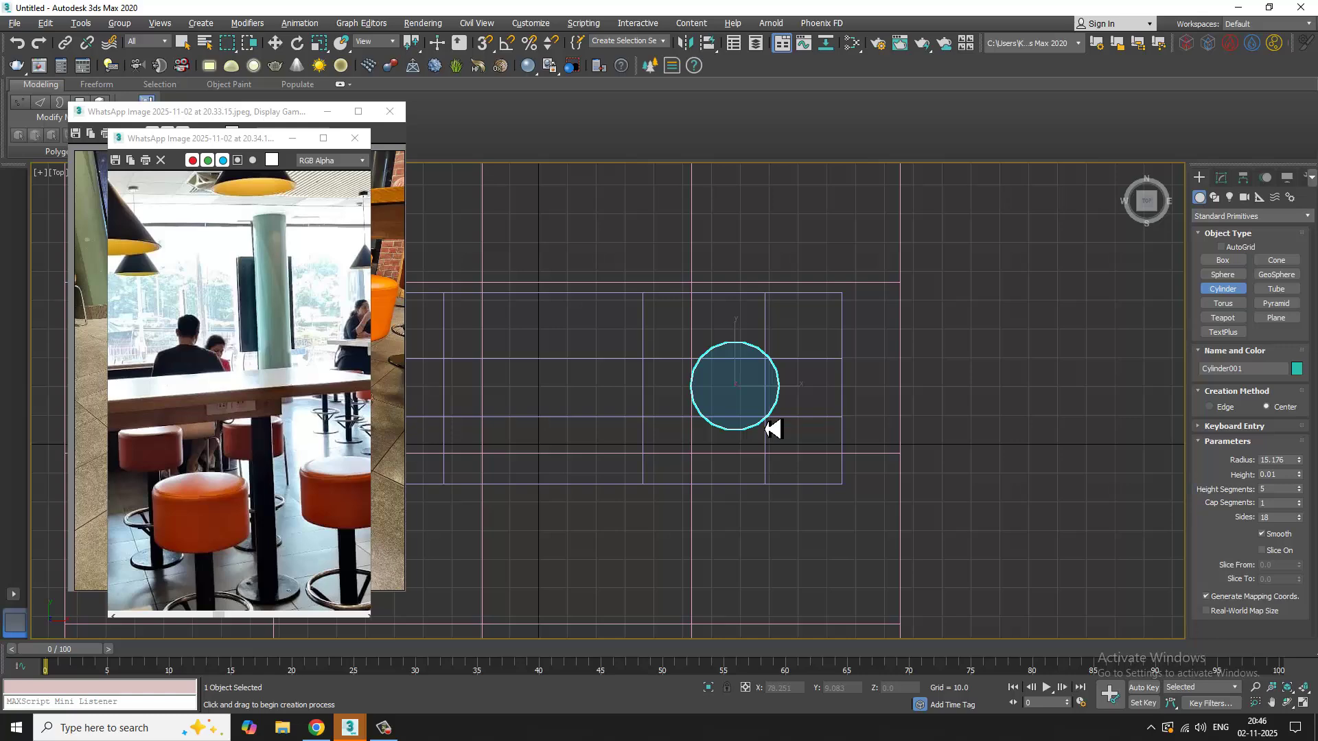
{"action": "left_click", "coordinate": [766, 421]}
{"action": "key", "text": "w"}
Step: Set the base cylinder's number of sides to 24
{"action": "key", "text": "alt+w"}
{"action": "middle_click", "coordinate": [923, 533]}
{"action": "key", "text": "alt+w"}
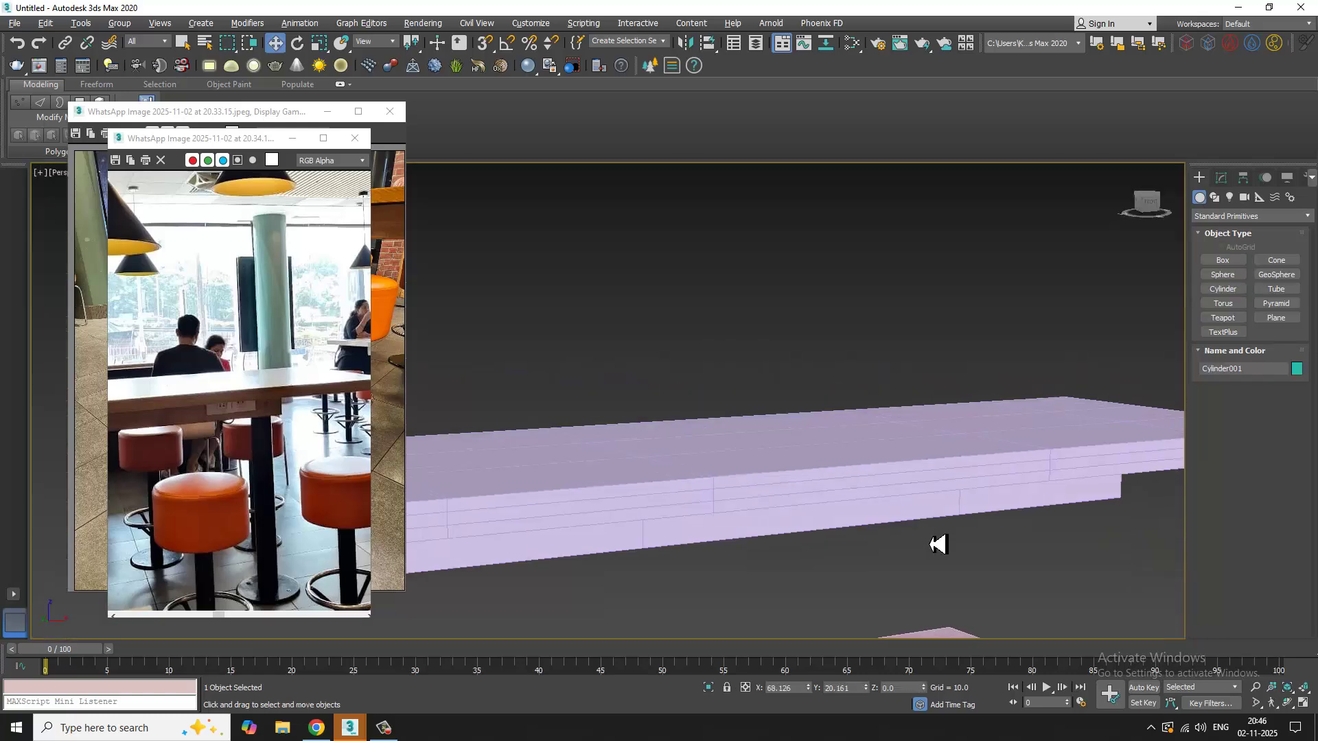
{"action": "scroll", "coordinate": [938, 557], "scroll_direction": "down", "scroll_amount": 5}
{"action": "scroll", "coordinate": [872, 462], "scroll_direction": "up", "scroll_amount": 5}
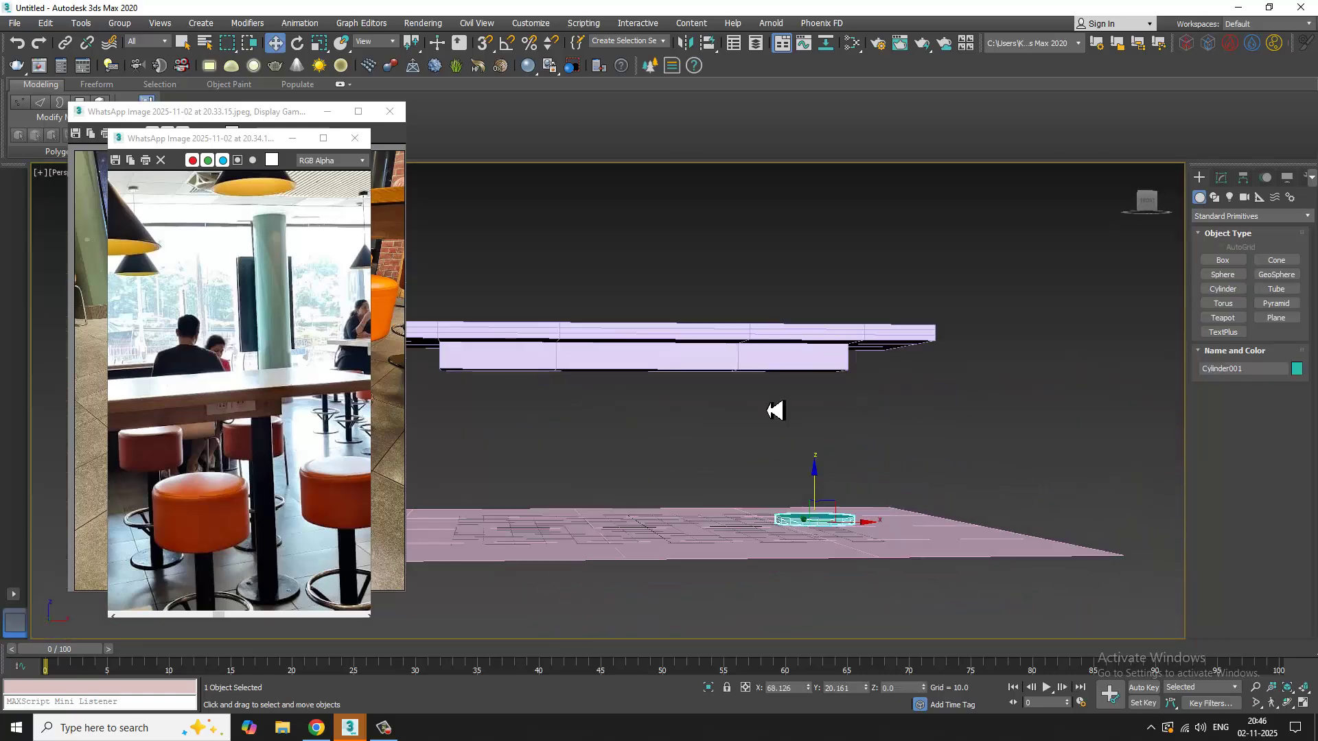
{"action": "left_click", "coordinate": [750, 376]}
{"action": "left_click_drag", "start_coordinate": [646, 317], "coordinate": [646, 287]}
{"action": "scroll", "coordinate": [893, 483], "scroll_direction": "up", "scroll_amount": 3}
{"action": "middle_click_drag", "start_coordinate": [883, 420], "coordinate": [820, 489], "text": "alt"}
{"action": "scroll", "coordinate": [782, 489], "scroll_direction": "up", "scroll_amount": 3}
{"action": "left_click", "coordinate": [751, 465]}
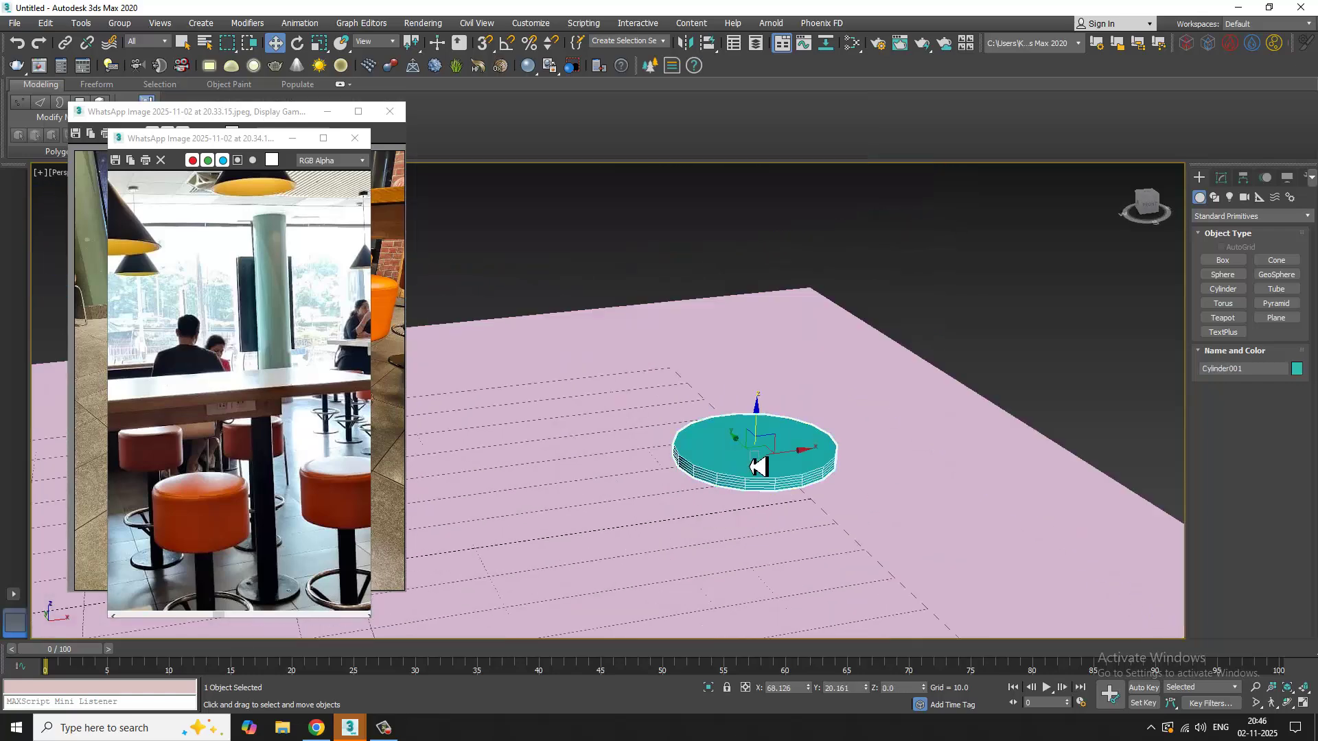
{"action": "scroll", "coordinate": [753, 467], "scroll_direction": "up", "scroll_amount": 5}
{"action": "left_click", "coordinate": [1222, 186]}
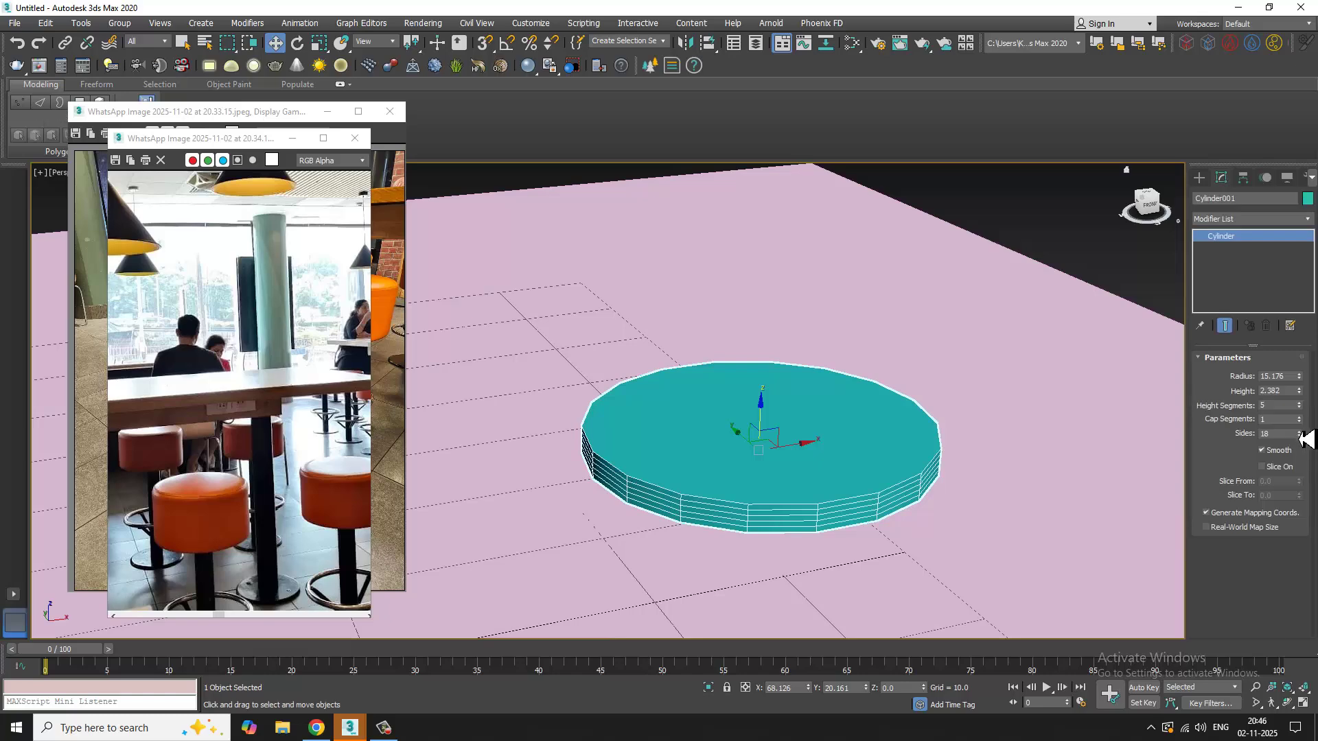
{"action": "left_click", "coordinate": [1299, 433]}
{"action": "left_click", "coordinate": [1299, 433]}
{"action": "left_click", "coordinate": [1299, 432]}
{"action": "left_click", "coordinate": [1298, 432]}
{"action": "left_click", "coordinate": [1298, 432]}
{"action": "left_click", "coordinate": [1298, 432]}
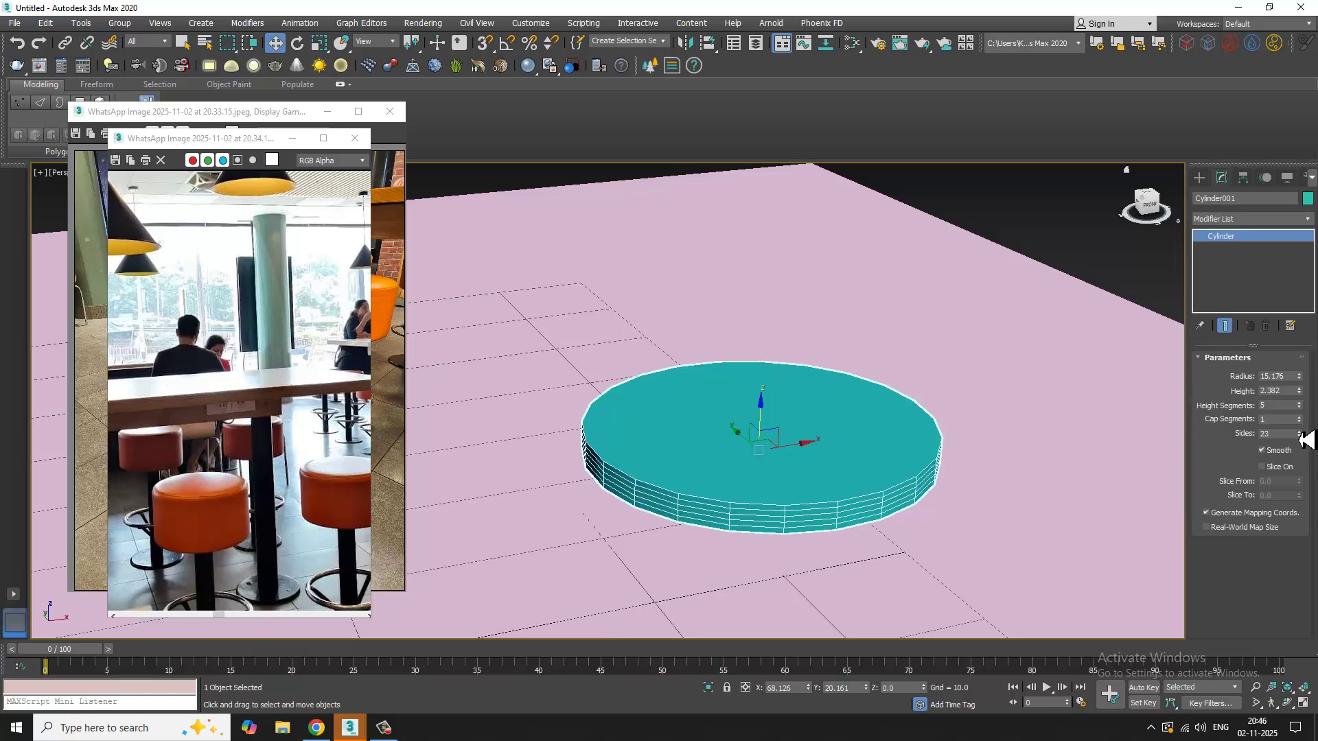
Step: Reduce the base cylinder's height segments to 1 and convert it to an Editable Poly
{"action": "scroll", "coordinate": [850, 441], "scroll_direction": "up", "scroll_amount": 3}
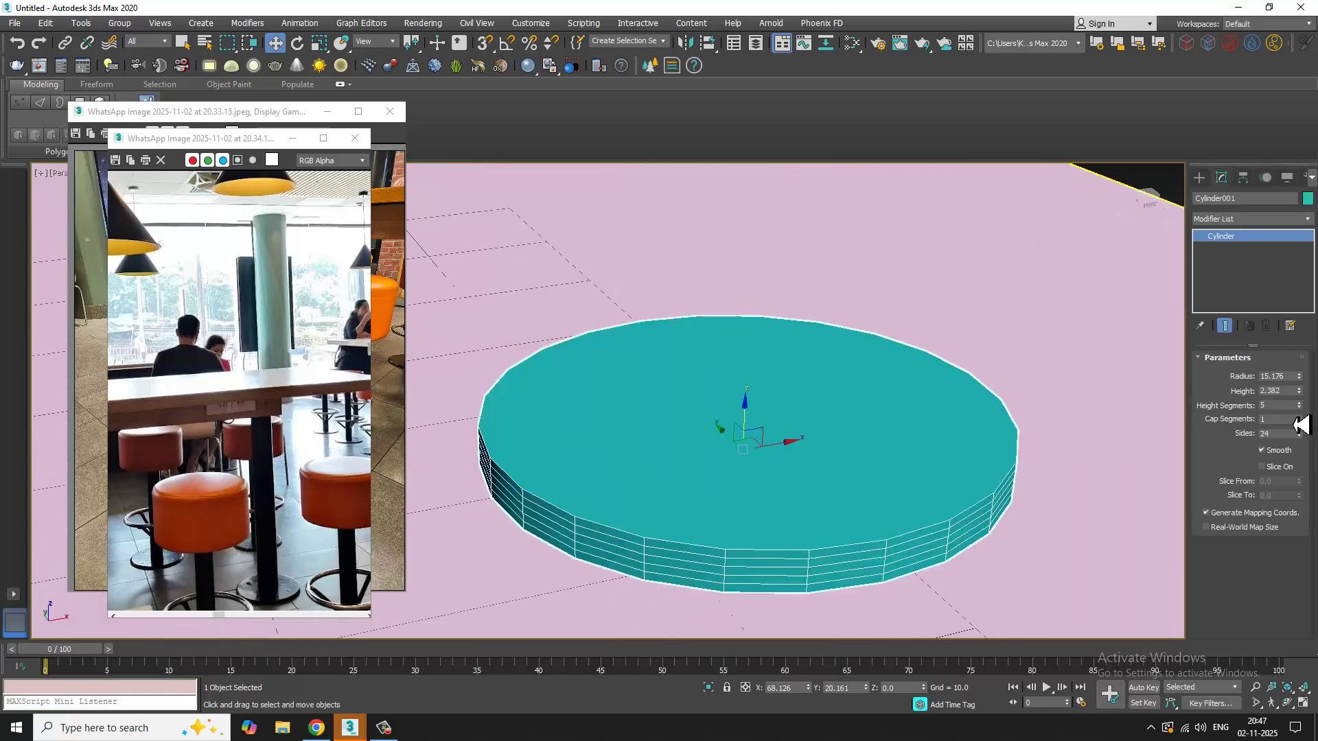
{"action": "right_click", "coordinate": [1299, 406]}
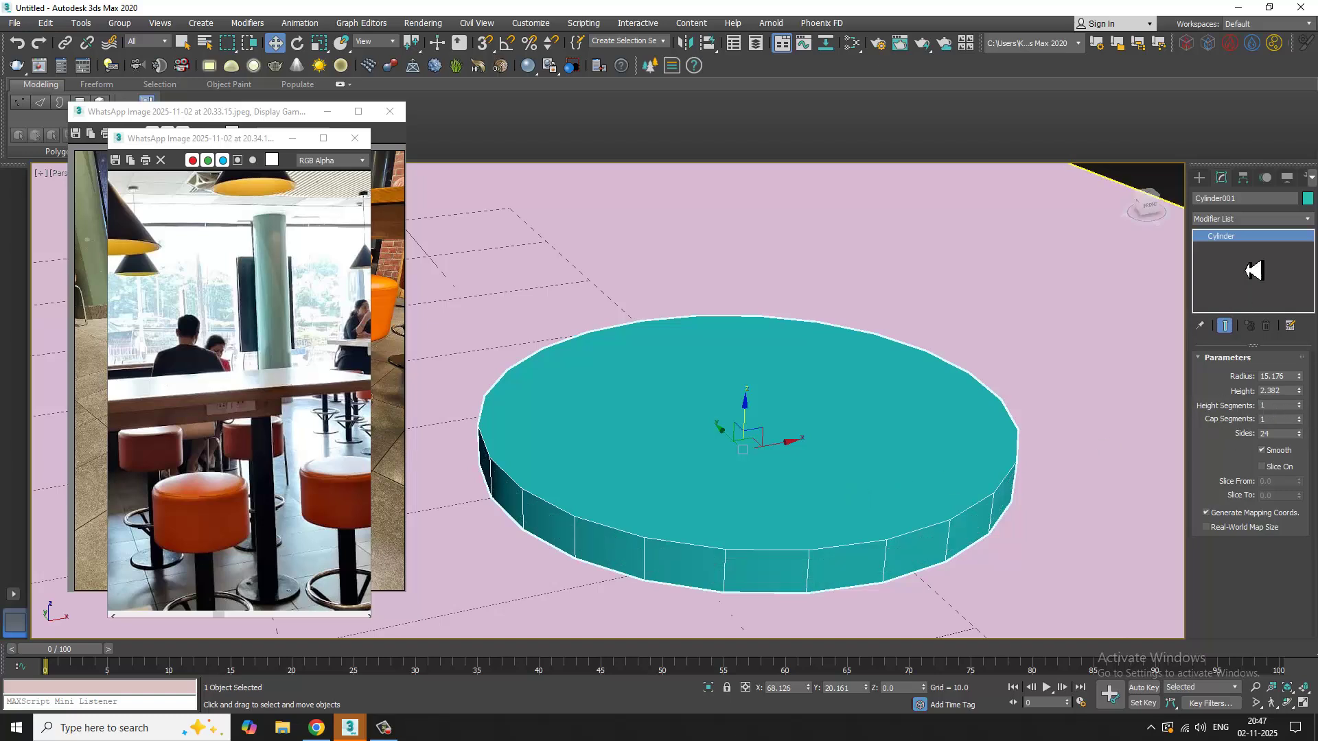
{"action": "right_click", "coordinate": [1253, 244]}
{"action": "left_click", "coordinate": [1284, 343]}
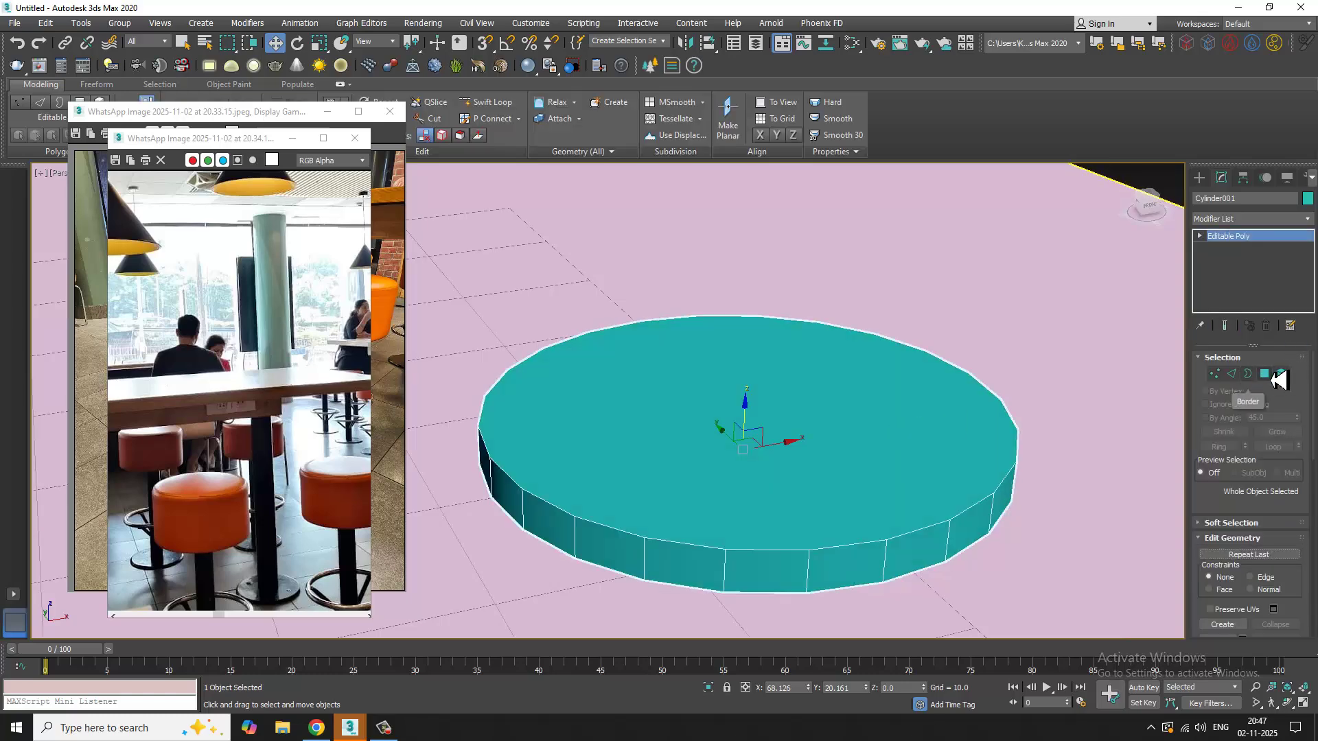
Step: Chamfer the rim edges around both caps of the base disc by about 0.309, using several chamfer segments
{"action": "left_click", "coordinate": [1265, 376]}
{"action": "left_click", "coordinate": [828, 448]}
{"action": "middle_click_drag", "start_coordinate": [770, 490], "coordinate": [758, 430], "text": "alt"}
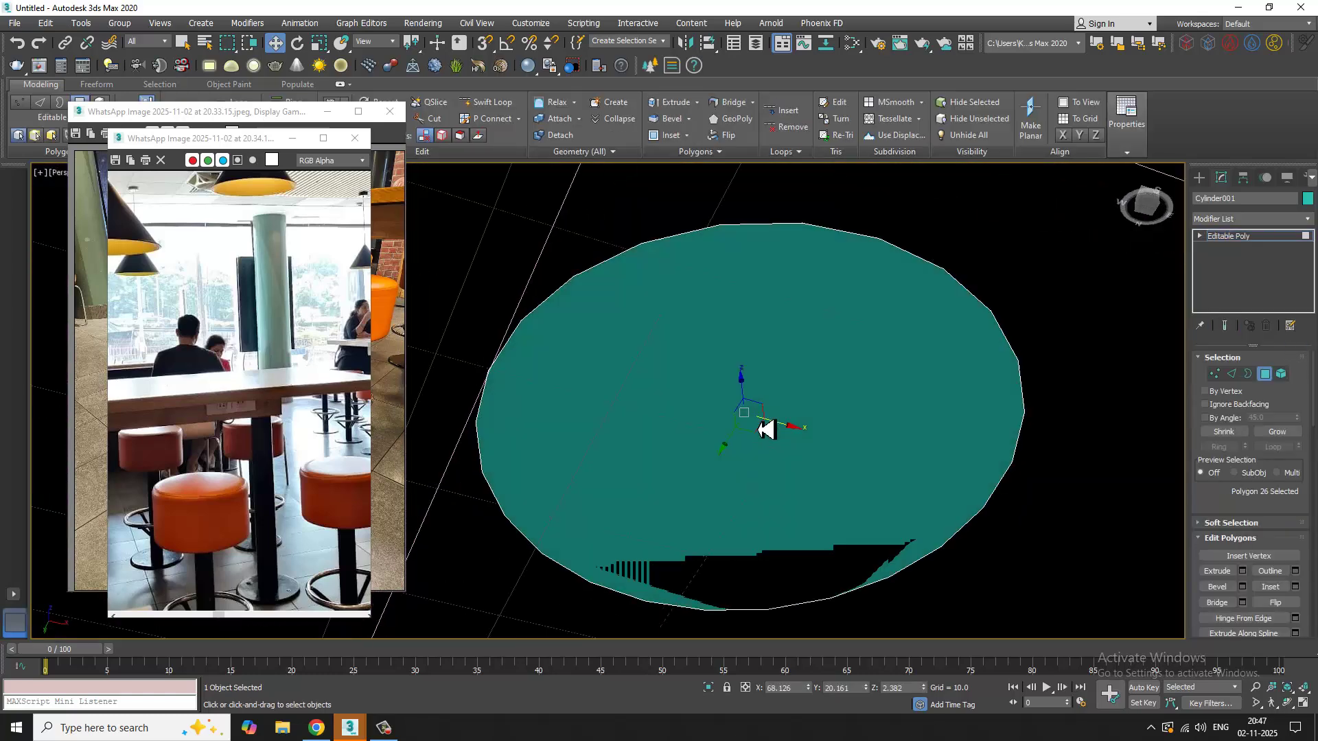
{"action": "left_click", "coordinate": [935, 424], "text": "ctrl"}
{"action": "middle_click_drag", "start_coordinate": [934, 424], "coordinate": [944, 485], "text": "alt"}
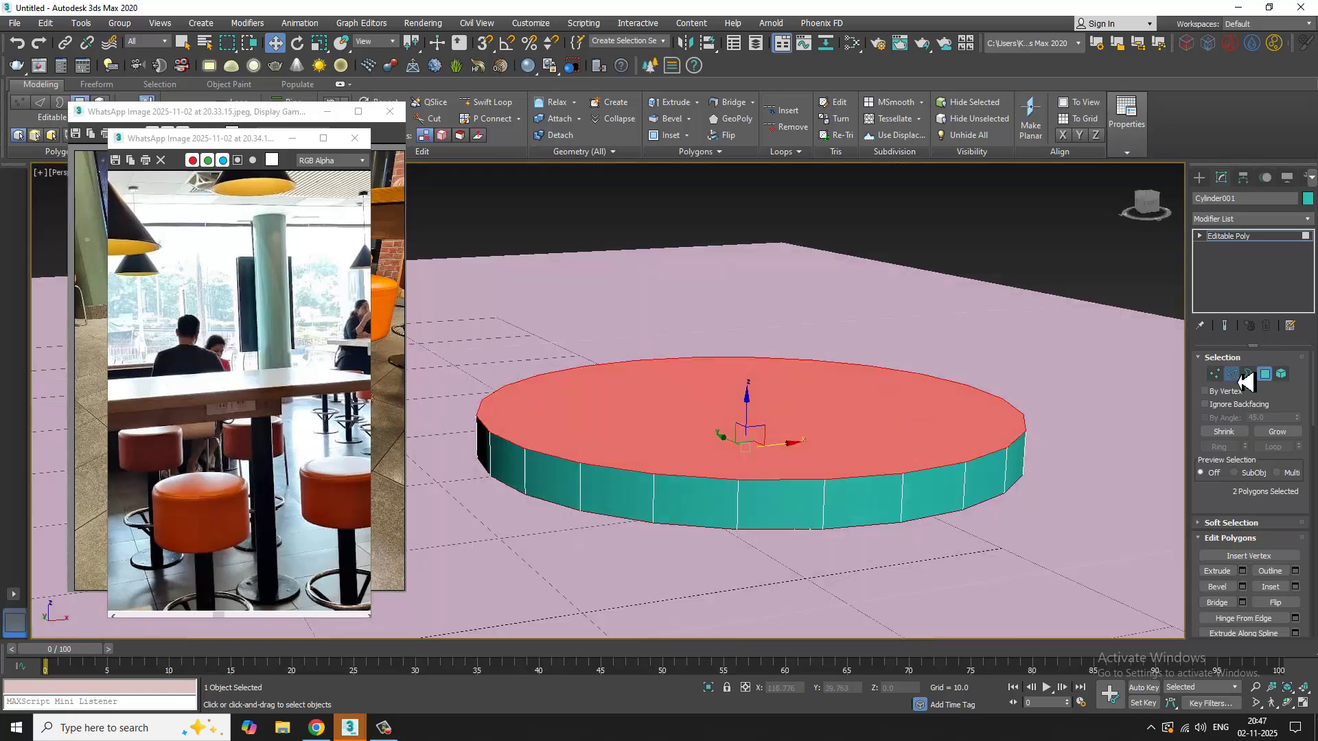
{"action": "left_click", "coordinate": [1234, 374], "text": "ctrl"}
{"action": "scroll", "coordinate": [1235, 508], "scroll_direction": "down", "scroll_amount": 2}
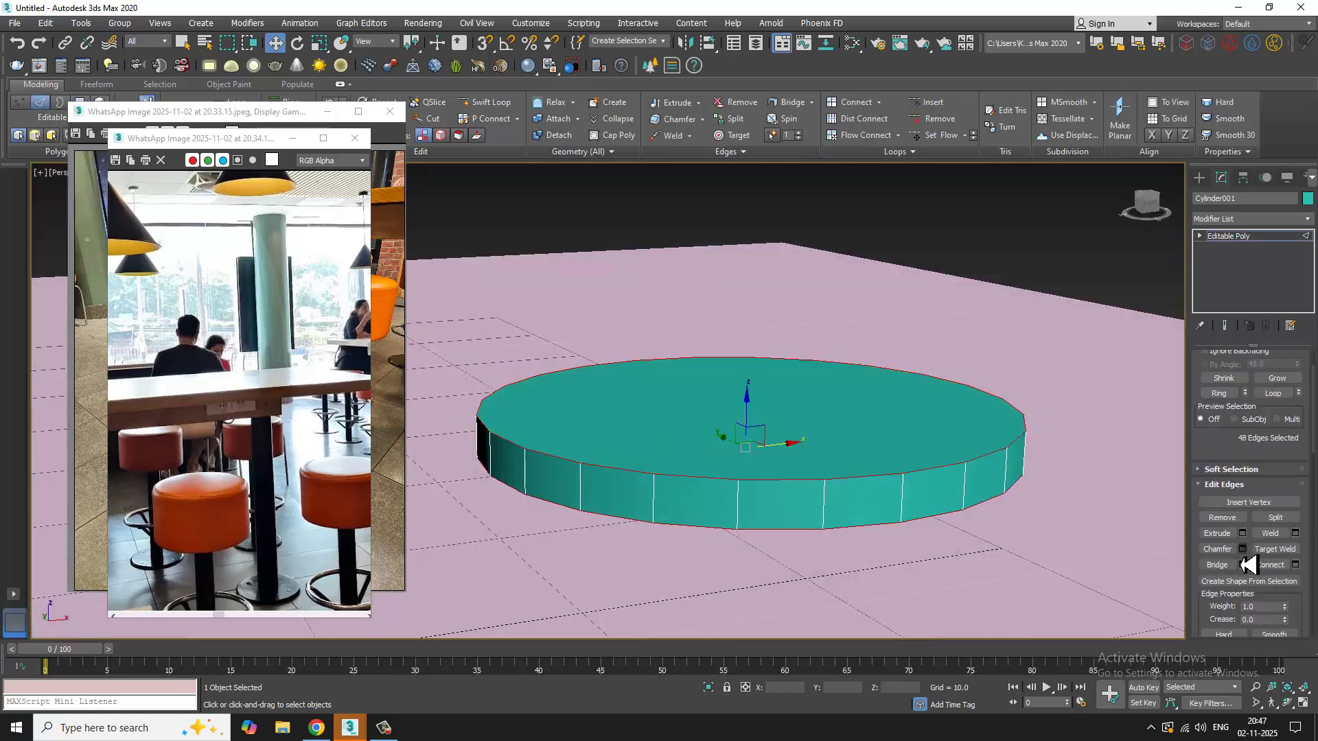
{"action": "middle_click_drag", "start_coordinate": [844, 329], "coordinate": [898, 334], "text": "alt"}
{"action": "scroll", "coordinate": [686, 440], "scroll_direction": "up", "scroll_amount": 3}
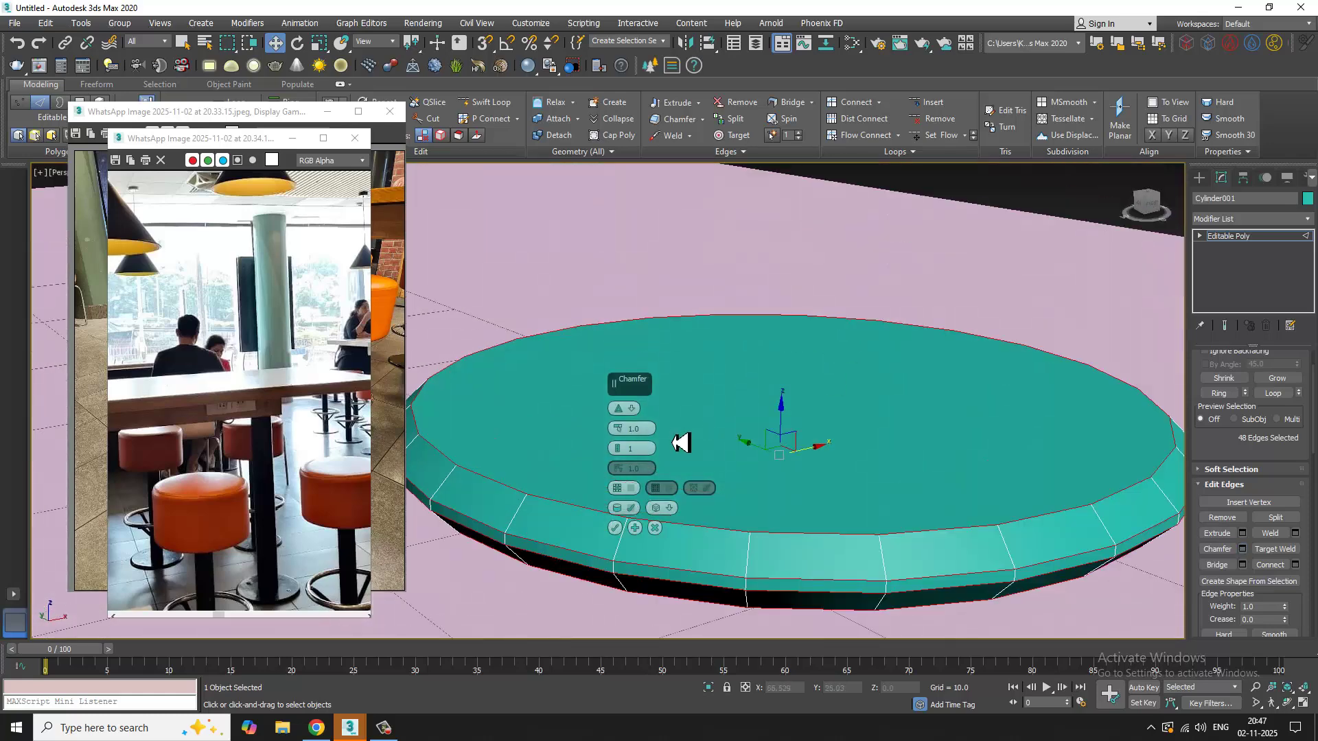
{"action": "left_click", "coordinate": [619, 447]}
{"action": "left_click", "coordinate": [619, 446]}
{"action": "left_click", "coordinate": [619, 446]}
{"action": "left_click_drag", "start_coordinate": [619, 434], "coordinate": [620, 447]}
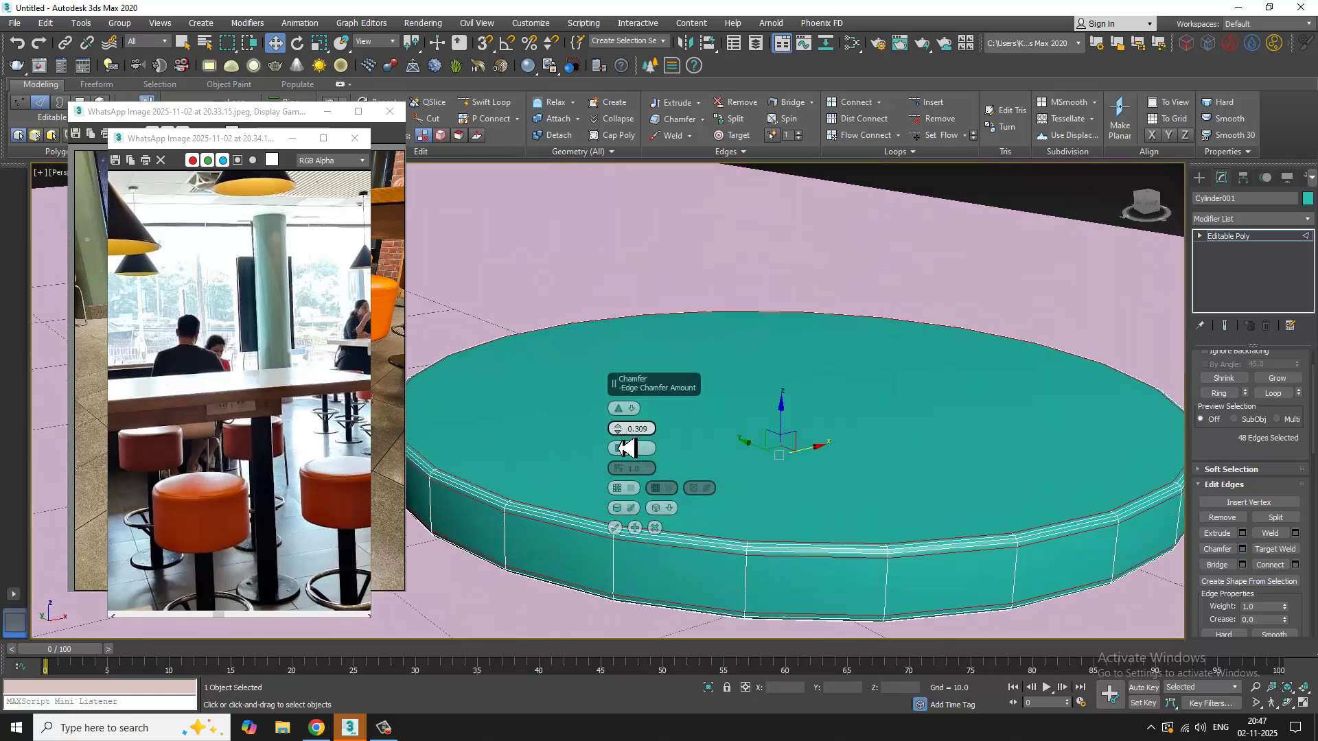
{"action": "left_click", "coordinate": [615, 528]}
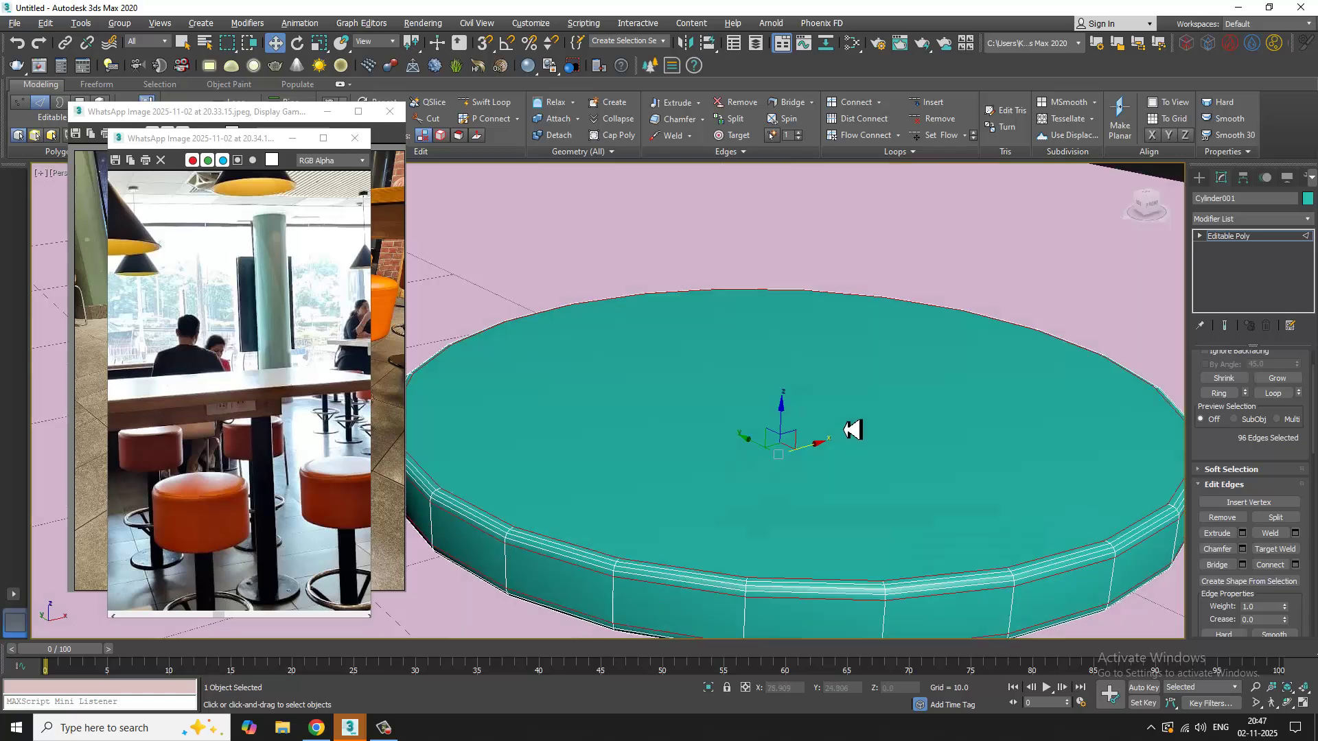
Step: Inset the base disc's top polygon by about 12.5, leaving a small central circle for the table's post
{"action": "scroll", "coordinate": [855, 394], "scroll_direction": "up", "scroll_amount": 2}
{"action": "left_click", "coordinate": [950, 423]}
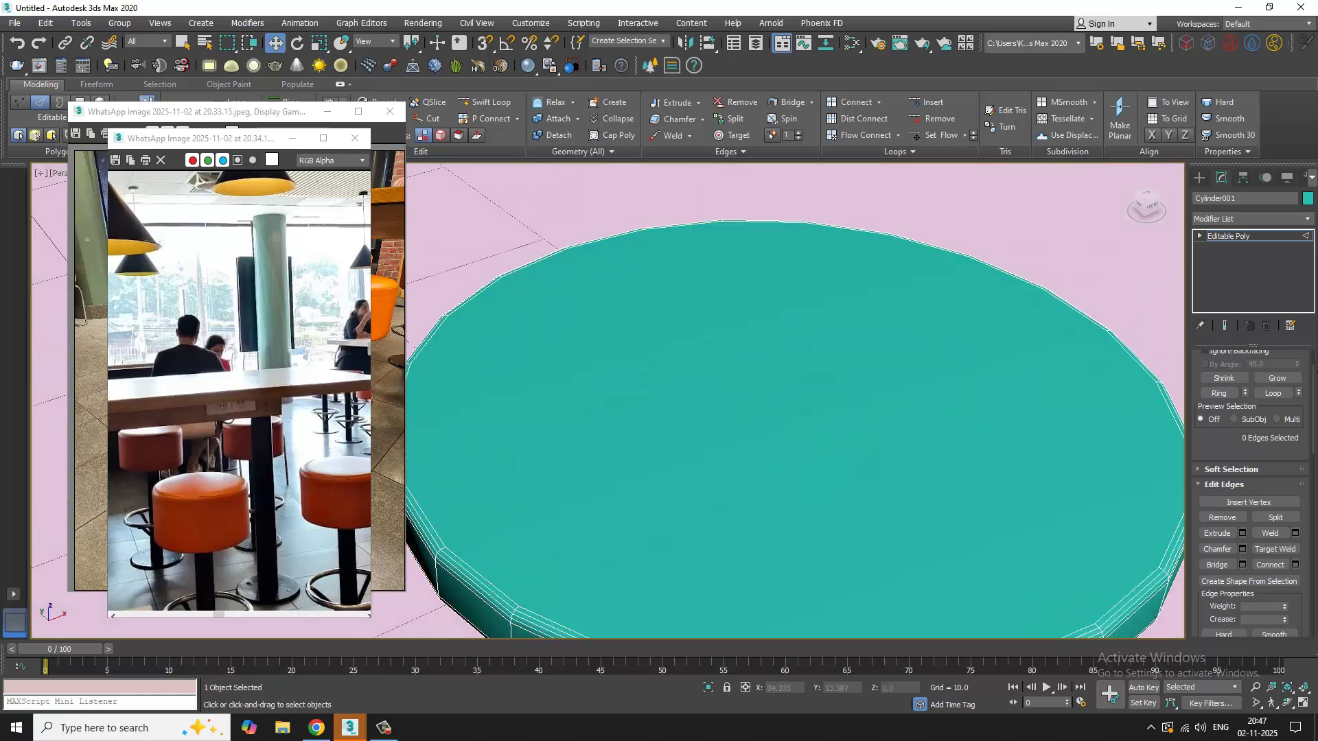
{"action": "scroll", "coordinate": [1273, 418], "scroll_direction": "up", "scroll_amount": 2}
{"action": "left_click", "coordinate": [1265, 374]}
{"action": "left_click", "coordinate": [1008, 462]}
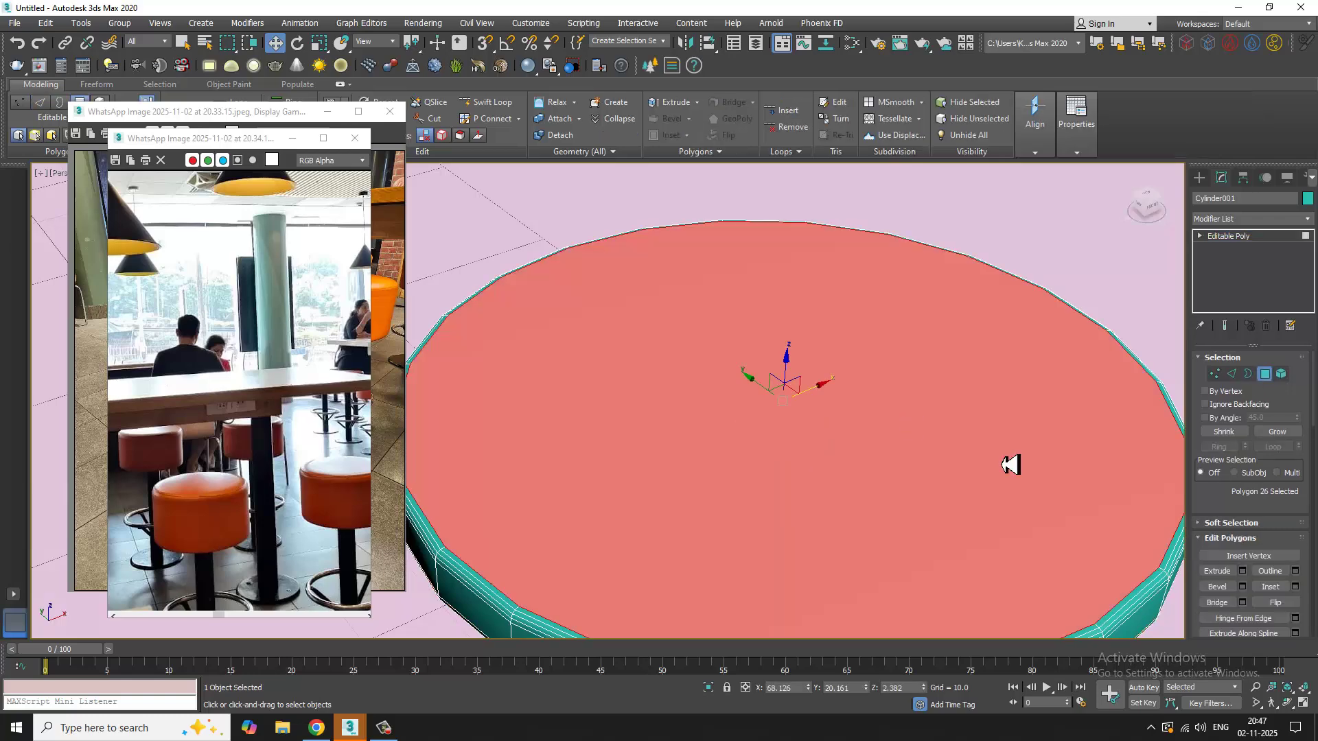
{"action": "left_click", "coordinate": [1295, 586]}
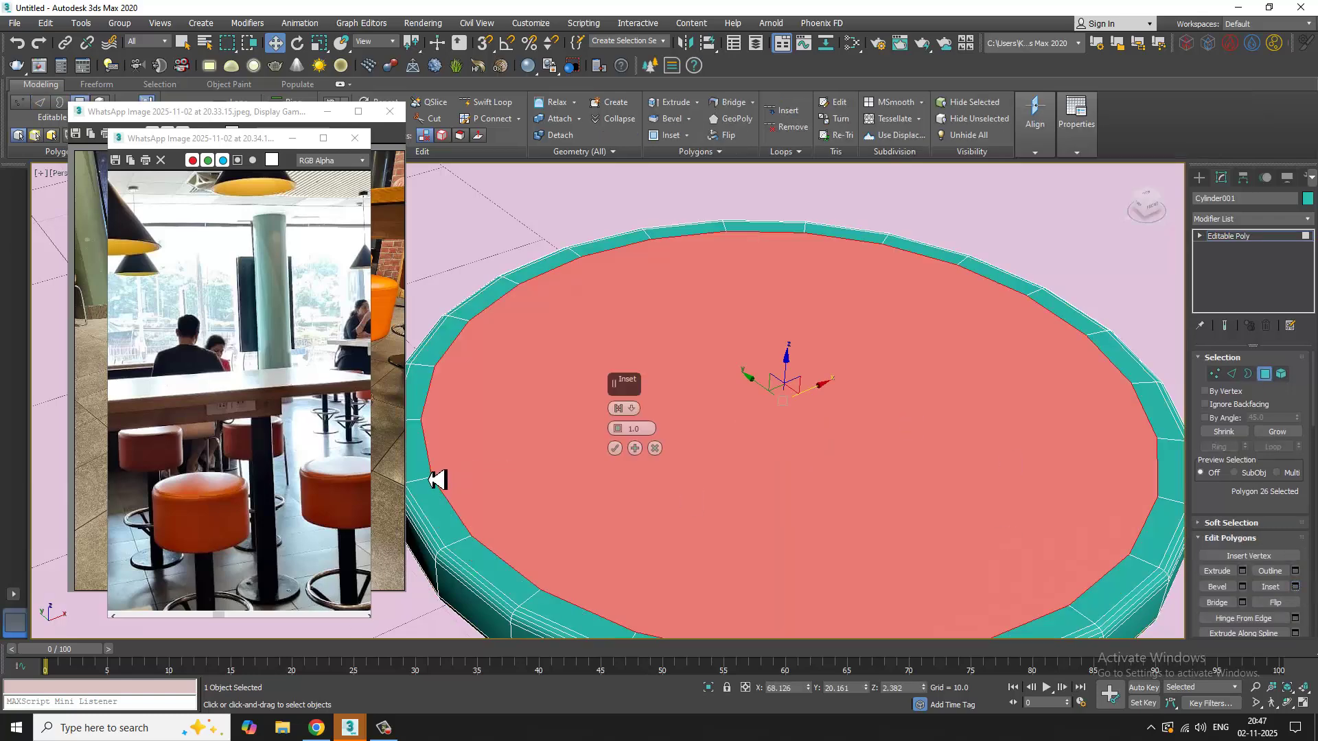
{"action": "left_click_drag", "start_coordinate": [618, 430], "coordinate": [627, 356]}
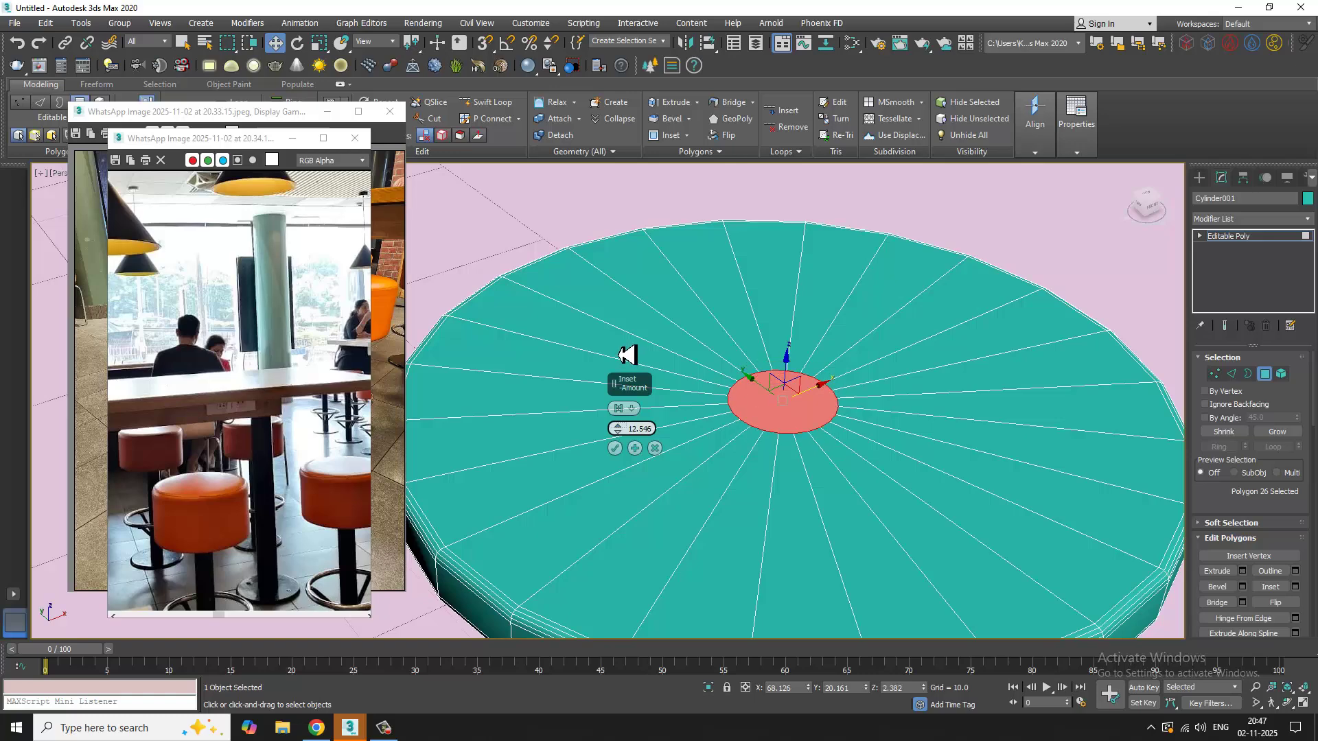
{"action": "scroll", "coordinate": [791, 438], "scroll_direction": "down", "scroll_amount": 4}
{"action": "middle_click_drag", "start_coordinate": [793, 440], "coordinate": [644, 473], "text": "alt"}
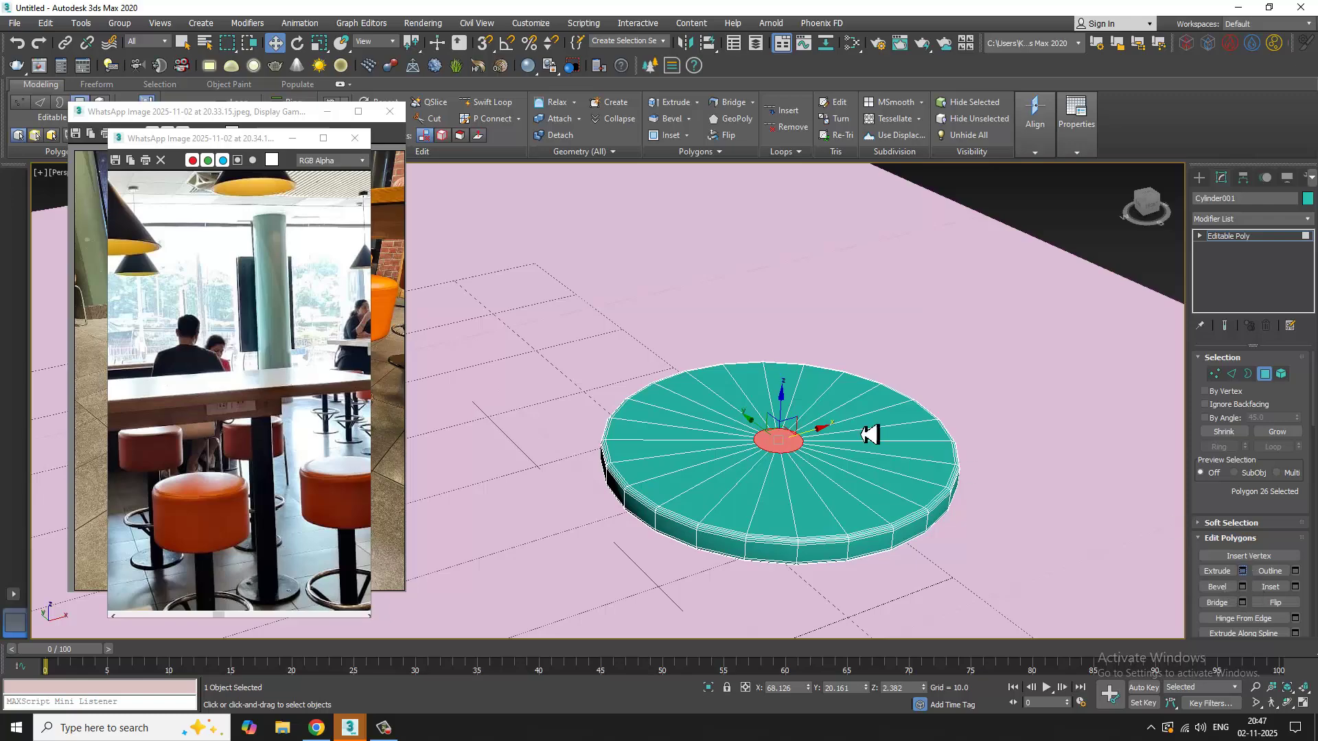
{"action": "scroll", "coordinate": [871, 434], "scroll_direction": "down", "scroll_amount": 6}
{"action": "middle_click_drag", "start_coordinate": [877, 406], "coordinate": [857, 404], "text": "alt"}
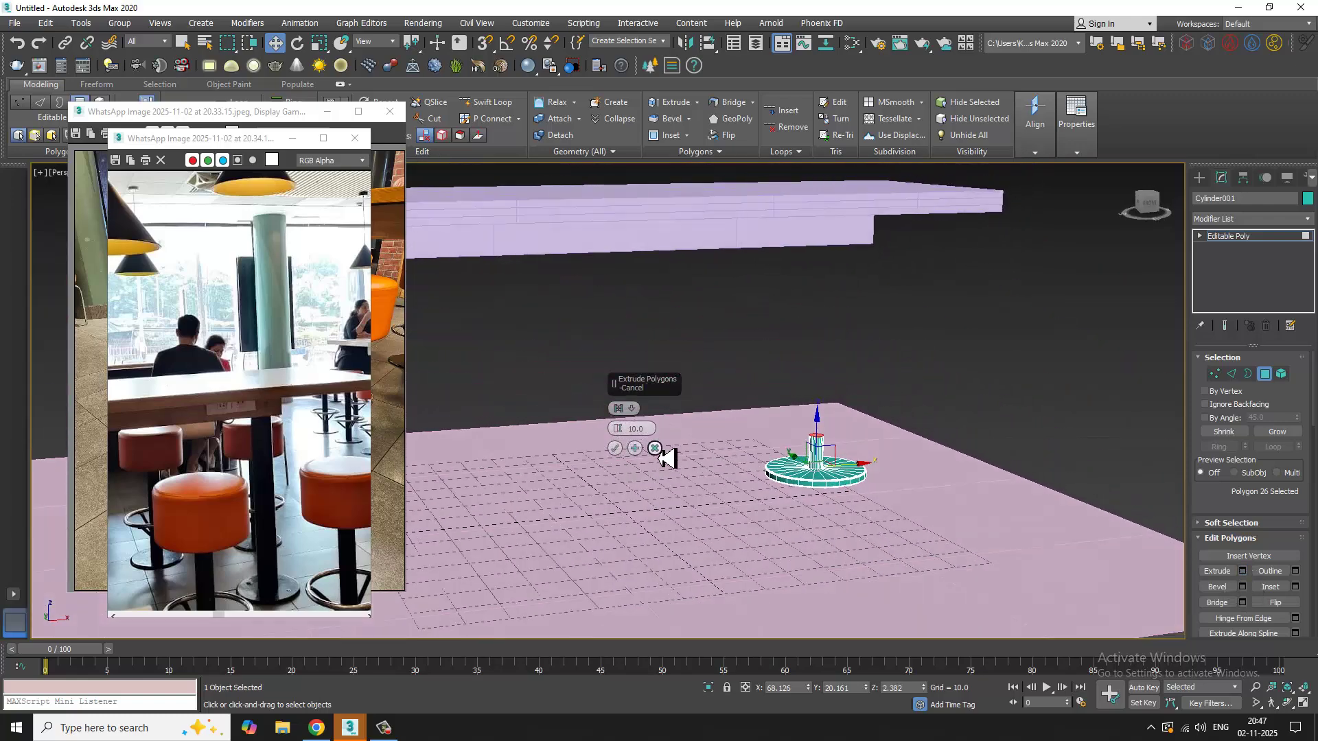
{"action": "left_click", "coordinate": [657, 451]}
Step: Scale the base disc's central circle polygon up to roughly twice its size to match the post's thickness
{"action": "middle_click_drag", "start_coordinate": [1030, 446], "coordinate": [1019, 511], "text": "alt"}
{"action": "scroll", "coordinate": [927, 474], "scroll_direction": "up", "scroll_amount": 8}
{"action": "middle_click_drag", "start_coordinate": [516, 412], "coordinate": [708, 401]}
{"action": "key", "text": "r"}
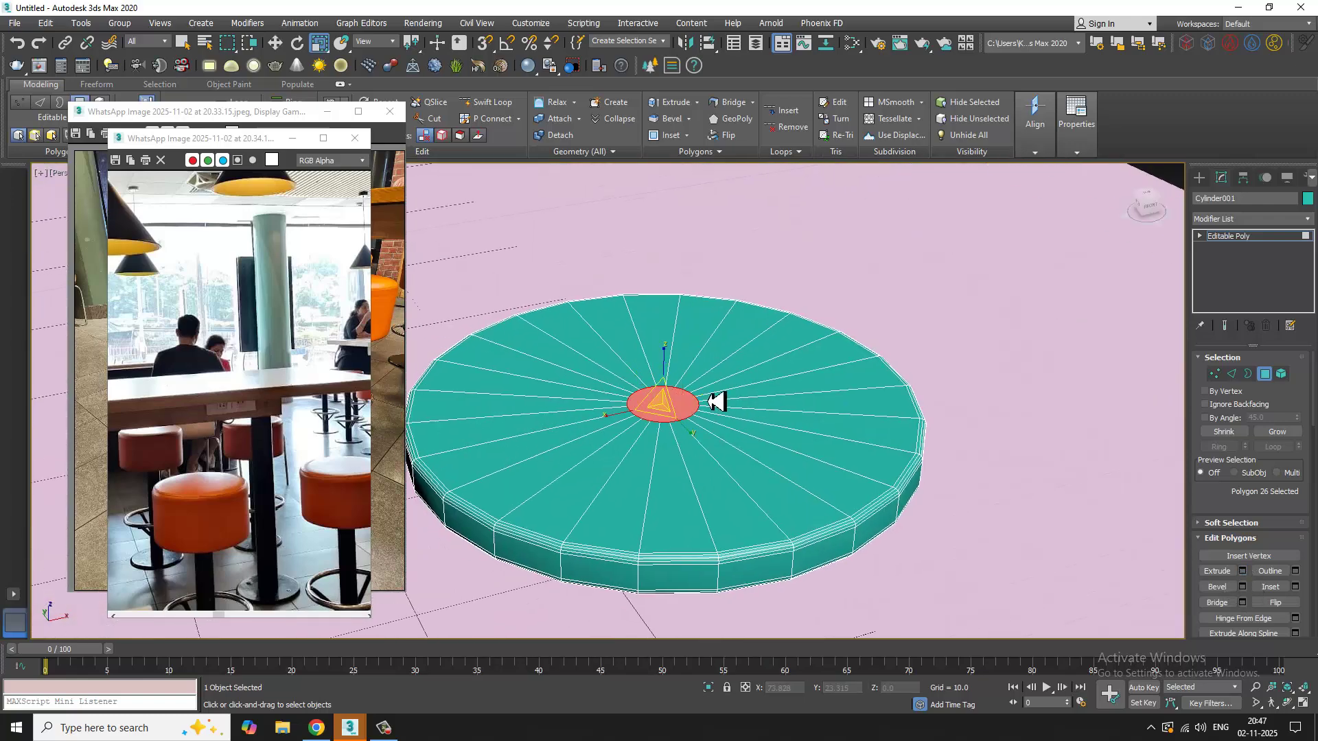
{"action": "left_click_drag", "start_coordinate": [657, 401], "coordinate": [575, 354]}
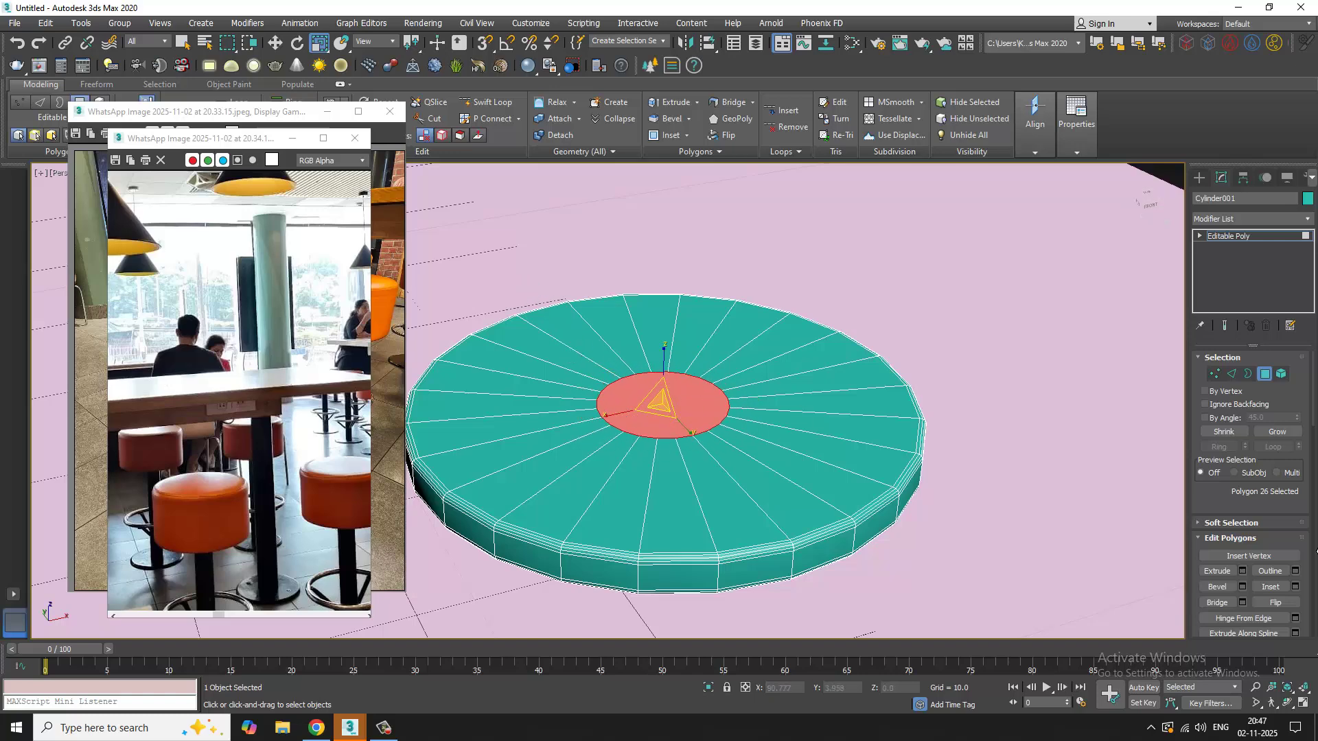
Step: Extrude the central circle by 10 and raise its top polygon to about Z 74.4 to form a post reaching the underside beam
{"action": "left_click", "coordinate": [1242, 572]}
{"action": "scroll", "coordinate": [602, 310], "scroll_direction": "down", "scroll_amount": 5}
{"action": "middle_click_drag", "start_coordinate": [603, 320], "coordinate": [617, 285], "text": "alt"}
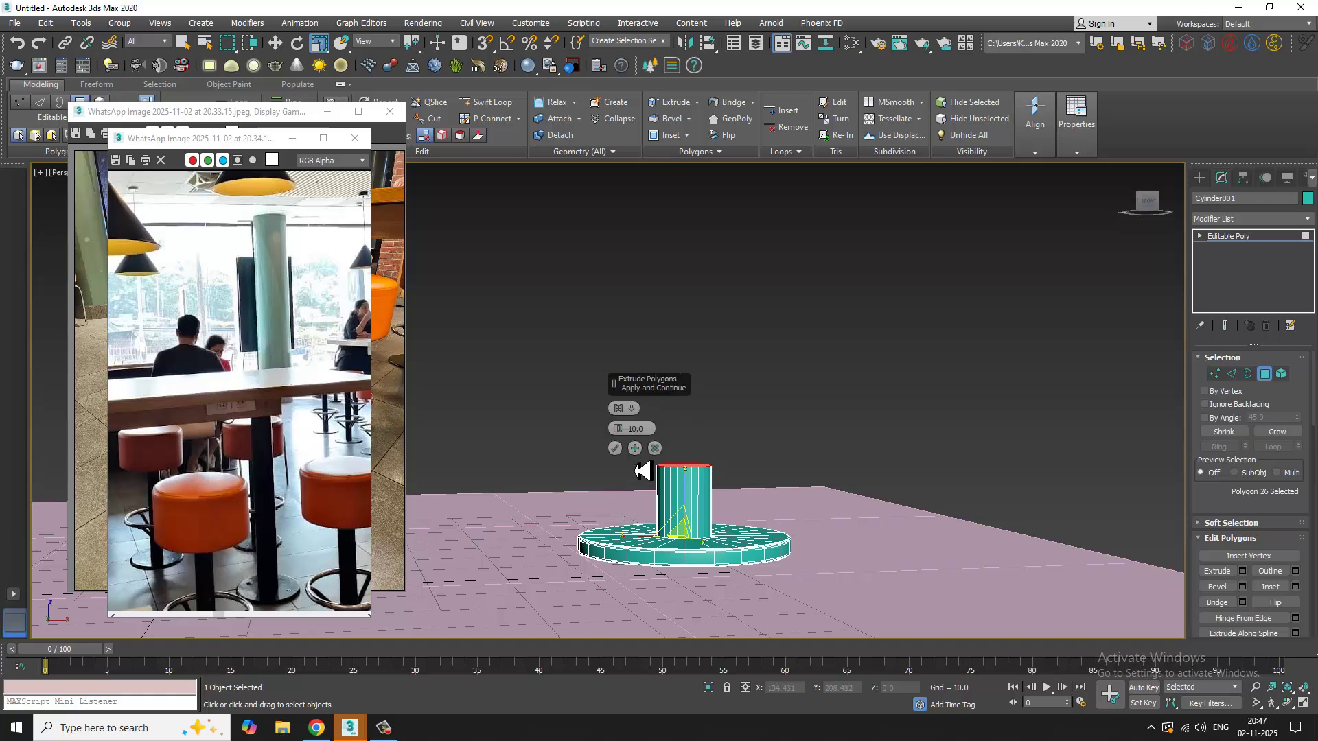
{"action": "scroll", "coordinate": [639, 458], "scroll_direction": "down", "scroll_amount": 2}
{"action": "key", "text": "w"}
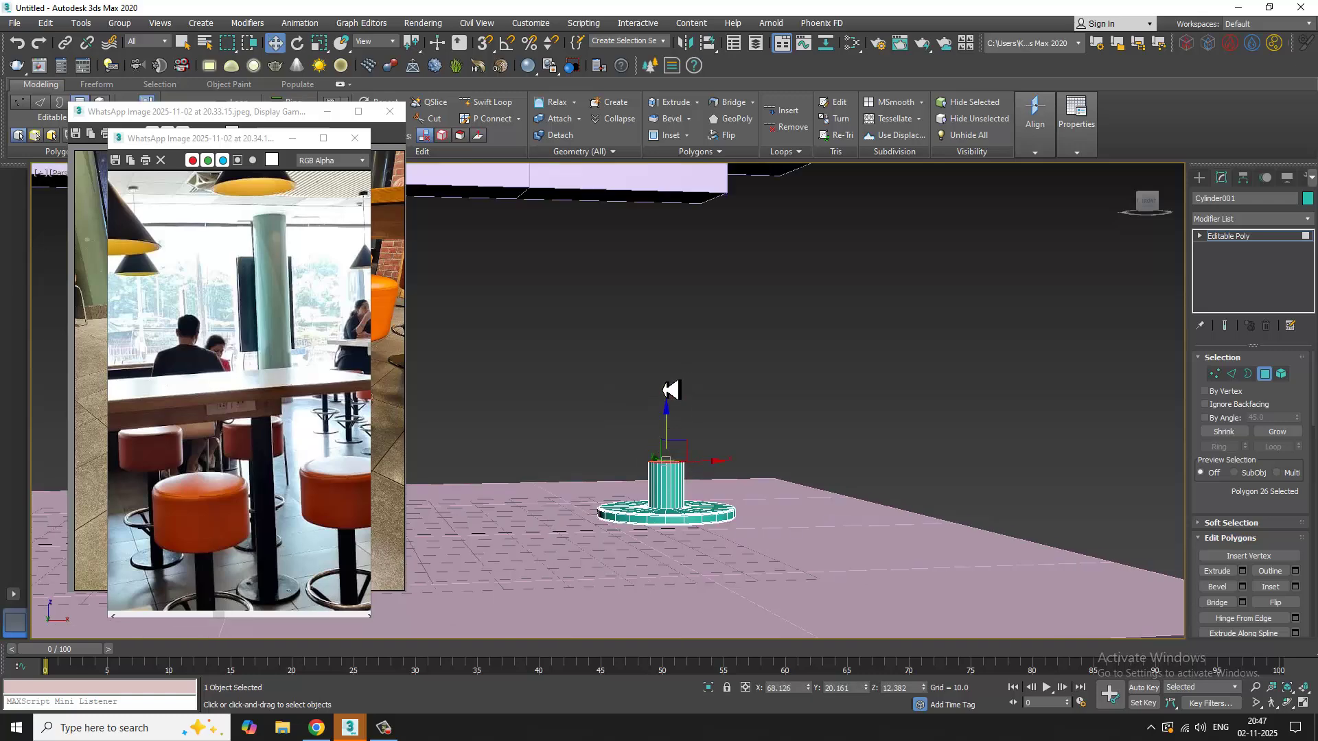
{"action": "left_click_drag", "start_coordinate": [671, 389], "coordinate": [658, 183]}
{"action": "middle_click_drag", "start_coordinate": [657, 167], "coordinate": [741, 359], "text": "alt"}
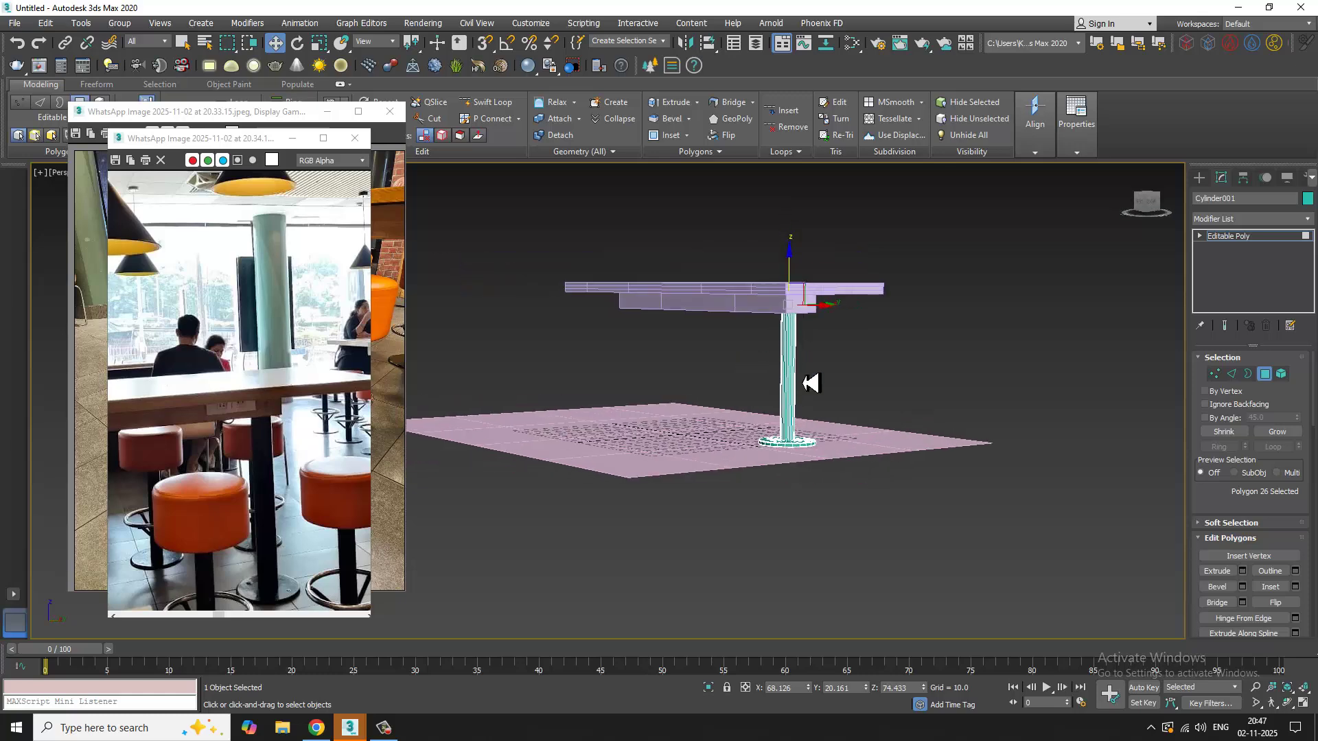
Step: Lengthen the table in the Top view by moving the vertices of the end without a leg about 29 units outward along X
{"action": "middle_click_drag", "start_coordinate": [812, 383], "coordinate": [845, 389], "text": "alt"}
{"action": "scroll", "coordinate": [834, 405], "scroll_direction": "up", "scroll_amount": 4}
{"action": "key", "text": "alt+w"}
{"action": "middle_click_drag", "start_coordinate": [554, 332], "coordinate": [530, 329]}
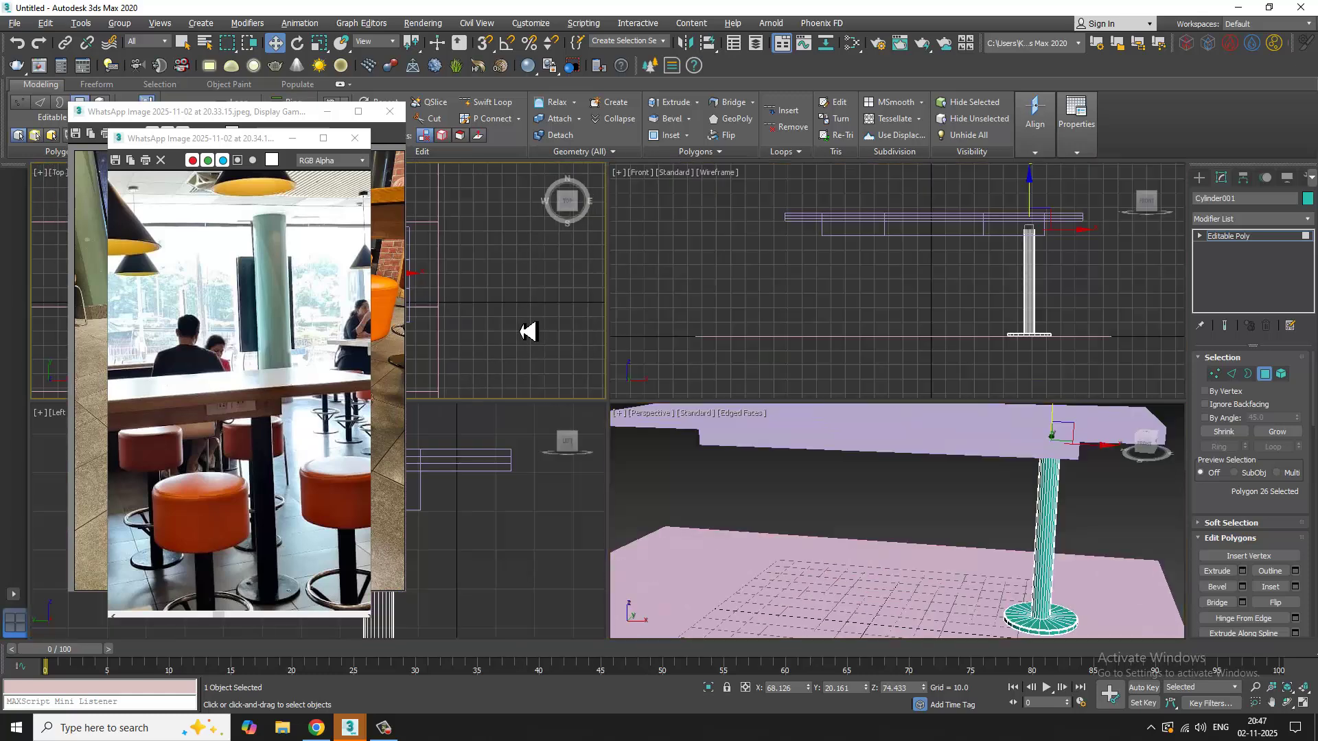
{"action": "key", "text": "alt+w"}
{"action": "middle_click_drag", "start_coordinate": [743, 344], "coordinate": [865, 358]}
{"action": "scroll", "coordinate": [863, 358], "scroll_direction": "down", "scroll_amount": 2}
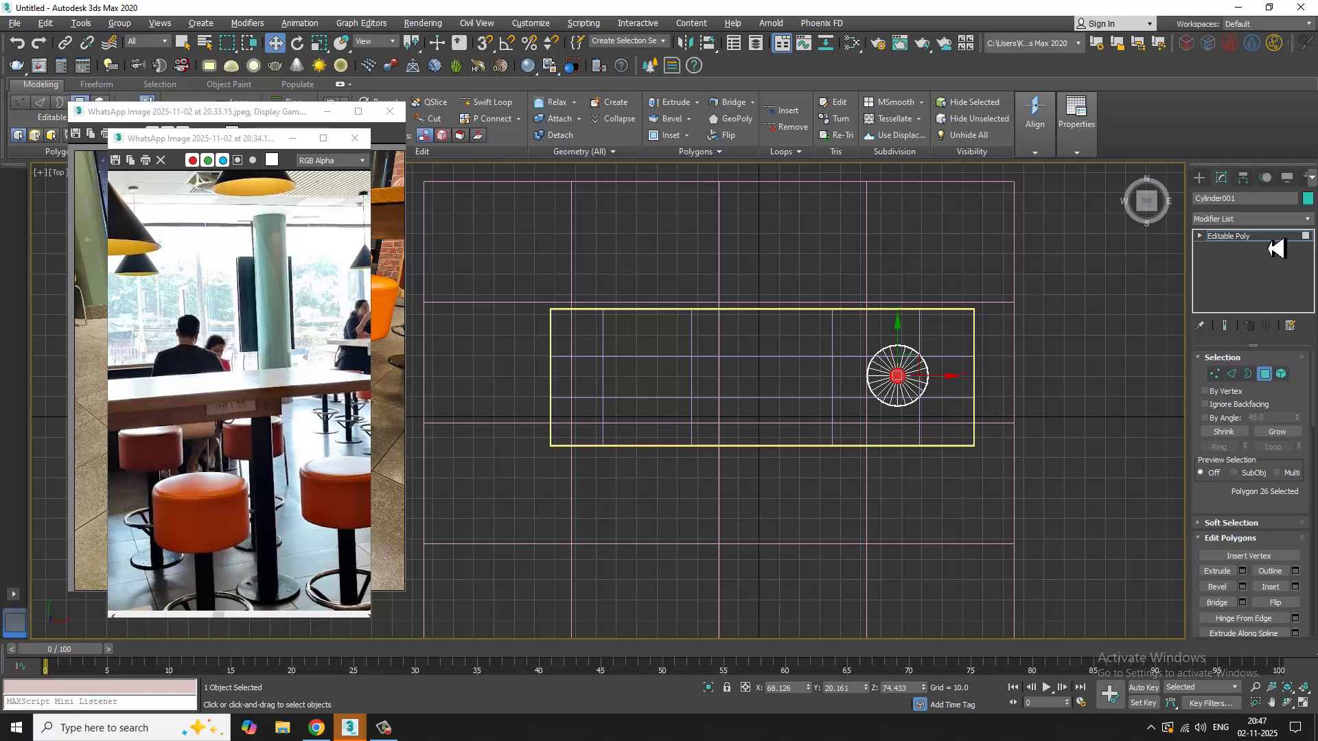
{"action": "left_click", "coordinate": [1249, 236]}
{"action": "scroll", "coordinate": [833, 364], "scroll_direction": "up", "scroll_amount": 2}
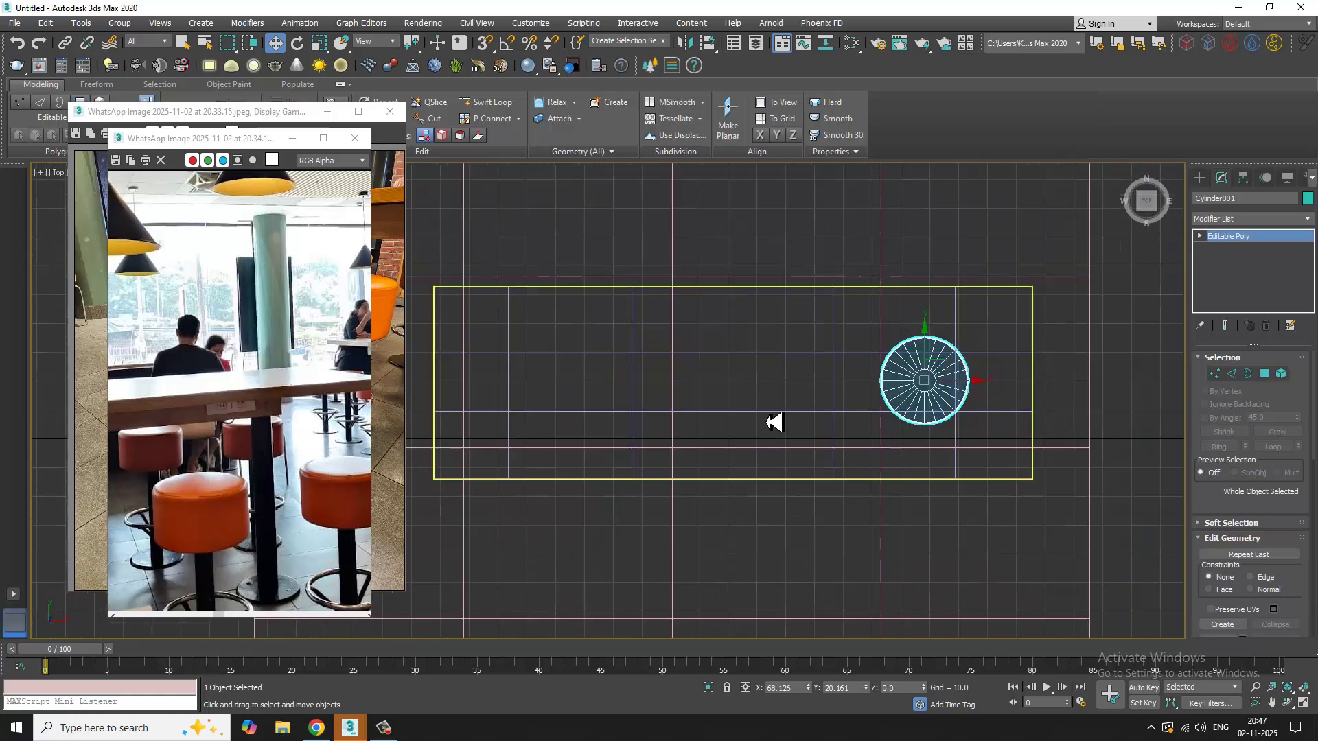
{"action": "left_click", "coordinate": [767, 413]}
{"action": "middle_click_drag", "start_coordinate": [562, 374], "coordinate": [758, 405]}
{"action": "key", "text": "1"}
{"action": "left_click_drag", "start_coordinate": [569, 239], "coordinate": [776, 483]}
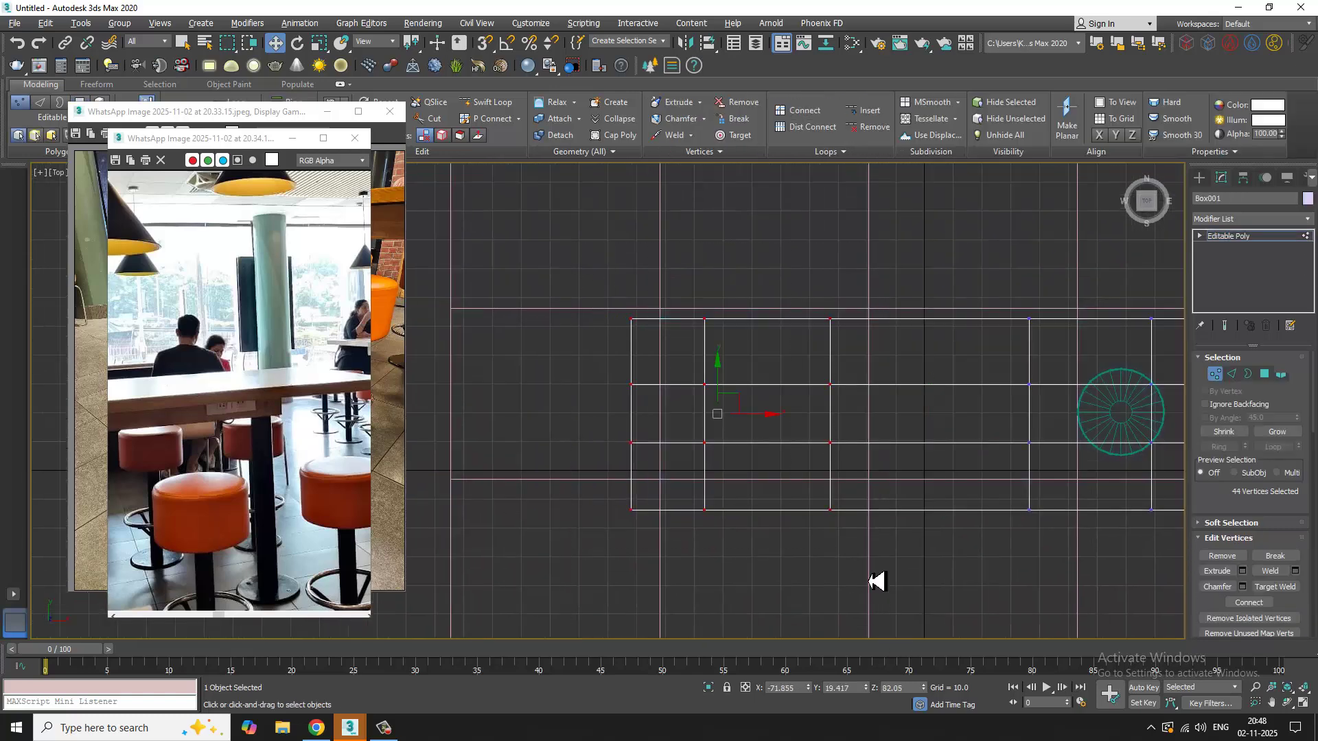
{"action": "left_click_drag", "start_coordinate": [769, 429], "coordinate": [684, 429]}
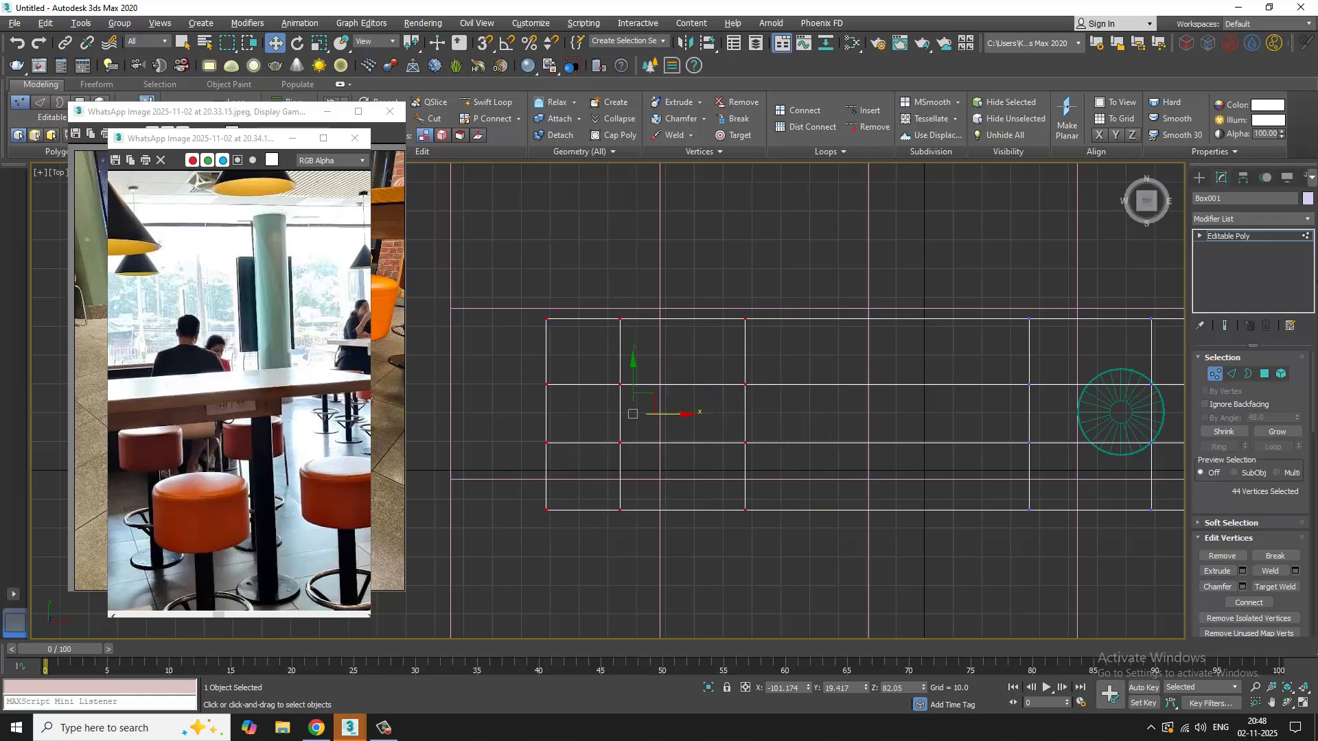
{"action": "left_click", "coordinate": [1263, 238]}
Step: Copy the leg with its round base along X to about -90.9, under the table's opposite end
{"action": "middle_click_drag", "start_coordinate": [1023, 422], "coordinate": [918, 426]}
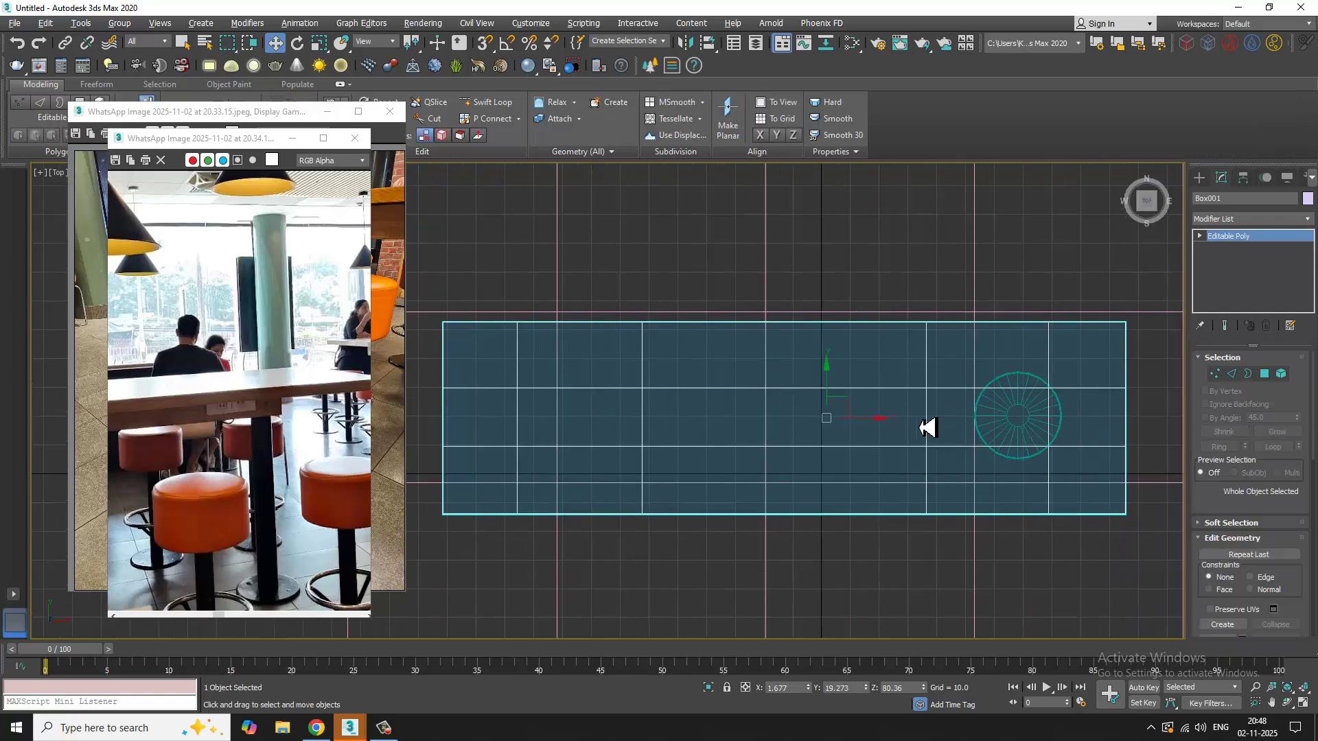
{"action": "left_click", "coordinate": [1021, 453]}
{"action": "left_click_drag", "start_coordinate": [796, 432], "coordinate": [613, 421], "text": "shift"}
{"action": "left_click", "coordinate": [670, 424]}
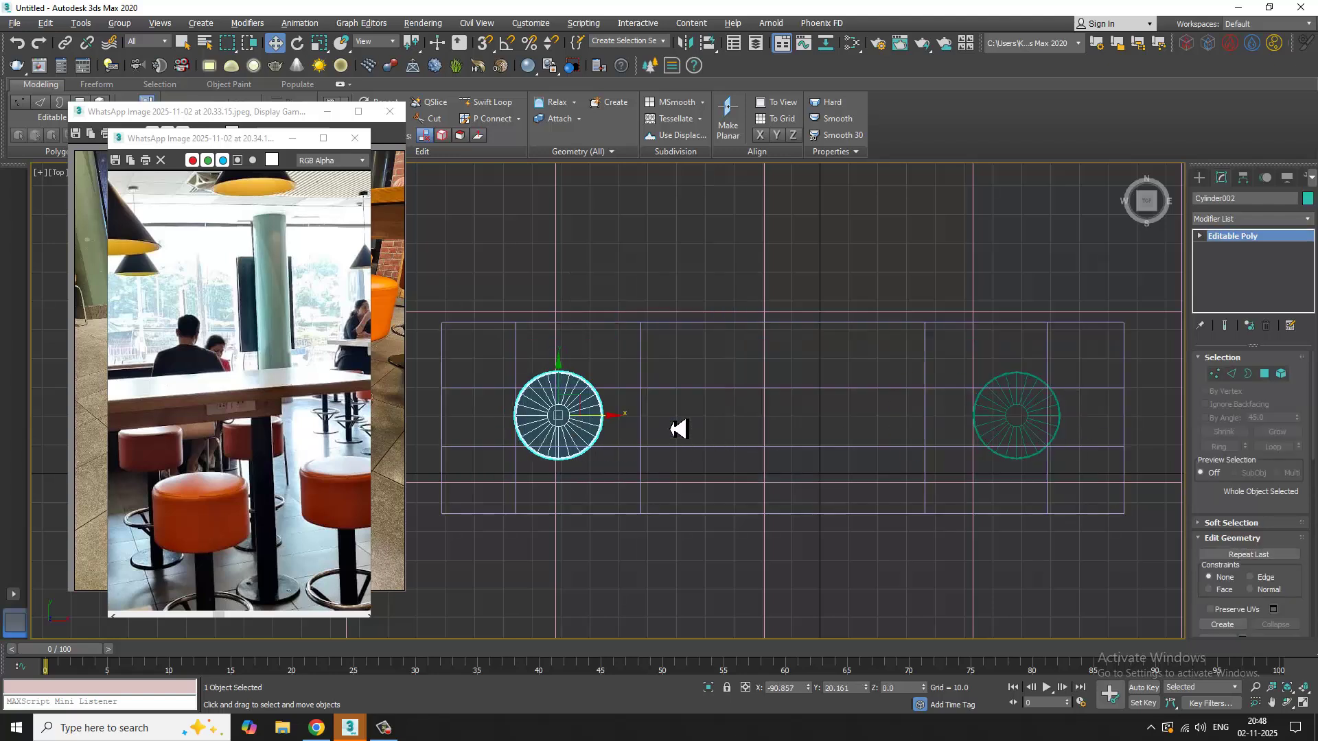
Step: Add Swift Loop support edges on the tabletop slab close to one short end and near its upper and lower rims
{"action": "key", "text": "alt+w"}
{"action": "right_click", "coordinate": [932, 535]}
{"action": "key", "text": "alt+w"}
{"action": "middle_click_drag", "start_coordinate": [748, 585], "coordinate": [695, 584], "text": "alt"}
{"action": "left_click_drag", "start_coordinate": [694, 584], "coordinate": [674, 579]}
{"action": "middle_click_drag", "start_coordinate": [762, 391], "coordinate": [625, 346], "text": "alt"}
{"action": "left_click", "coordinate": [700, 304]}
{"action": "scroll", "coordinate": [723, 379], "scroll_direction": "up", "scroll_amount": 2}
{"action": "scroll", "coordinate": [619, 475], "scroll_direction": "up", "scroll_amount": 2}
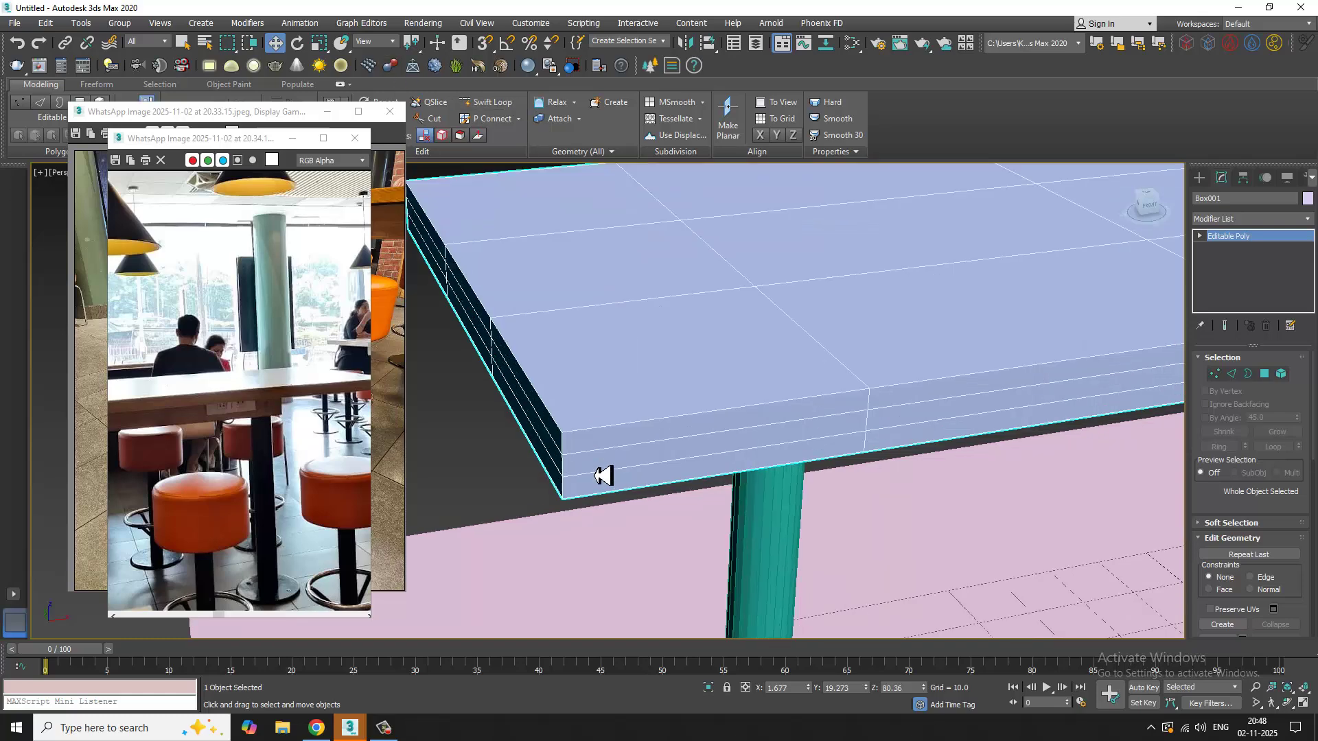
{"action": "left_click", "coordinate": [485, 102]}
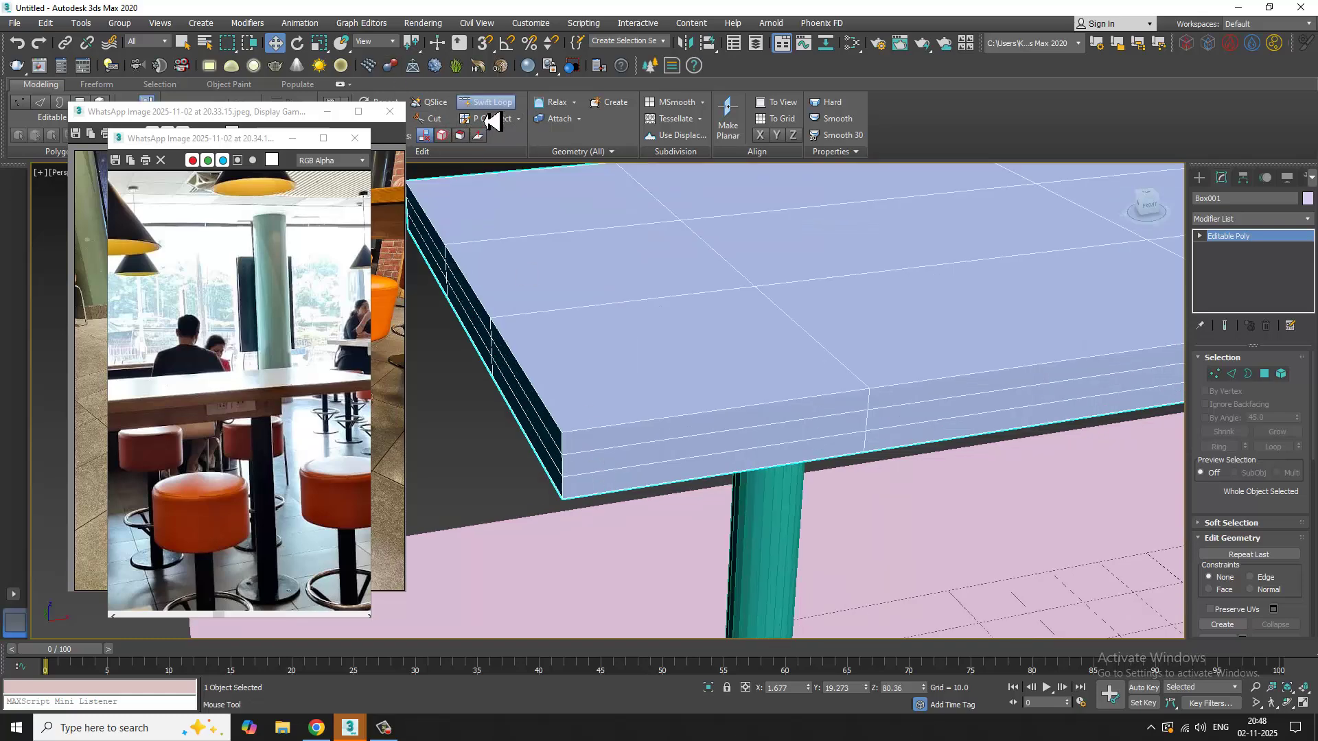
{"action": "left_click", "coordinate": [581, 453]}
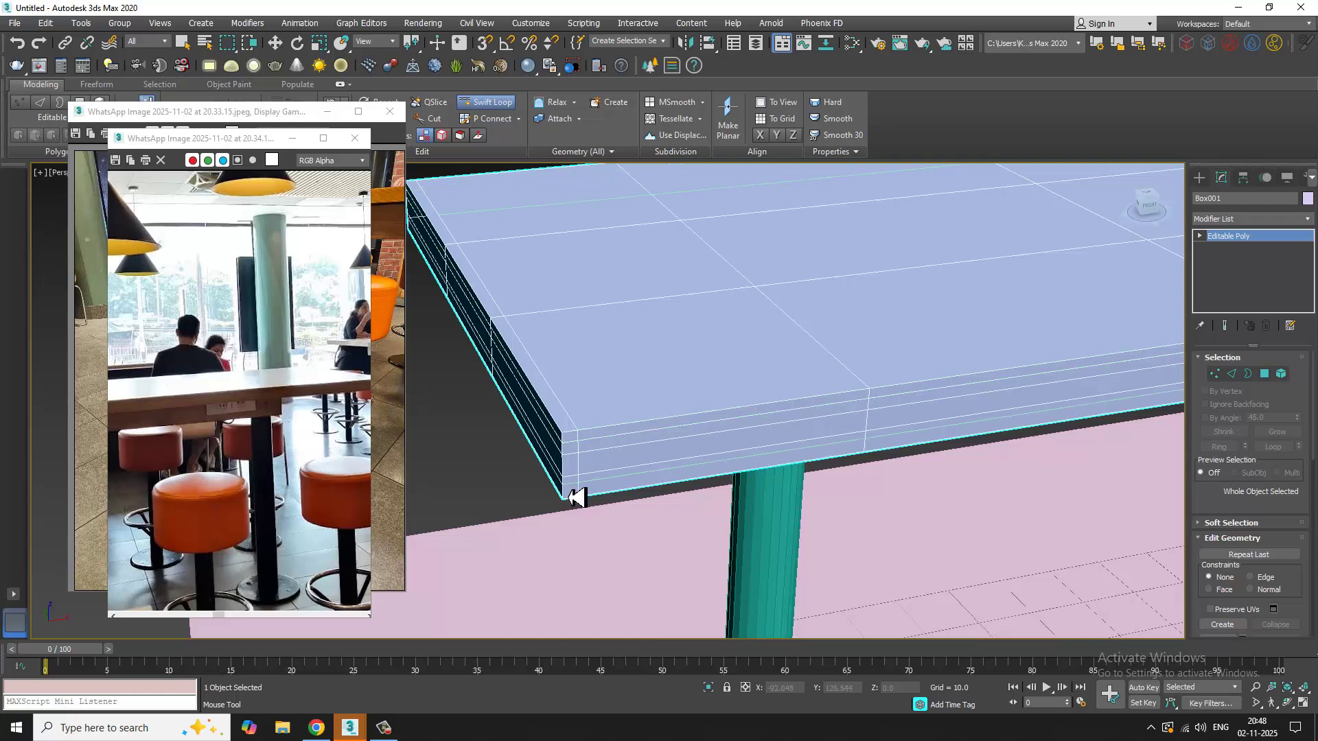
{"action": "scroll", "coordinate": [582, 516], "scroll_direction": "up", "scroll_amount": 3}
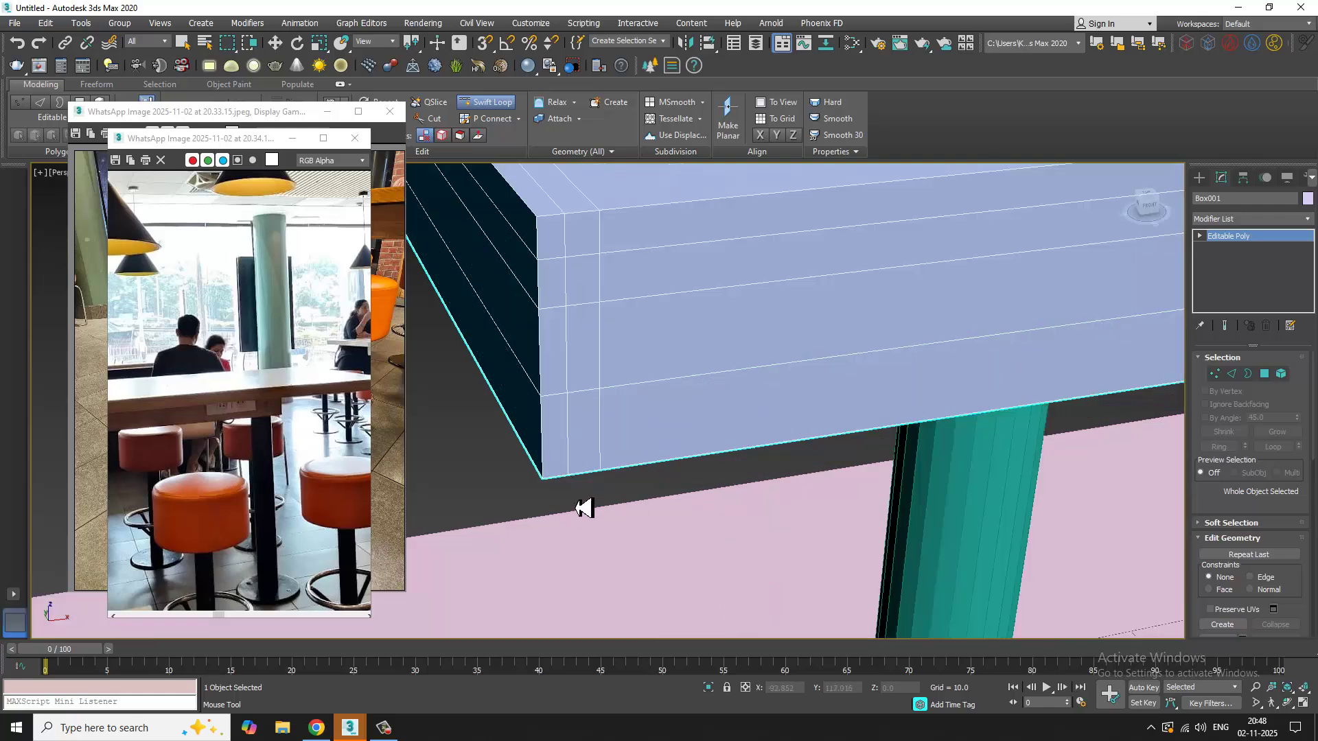
{"action": "left_click", "coordinate": [545, 473]}
{"action": "scroll", "coordinate": [646, 441], "scroll_direction": "down", "scroll_amount": 4}
{"action": "scroll", "coordinate": [571, 336], "scroll_direction": "up", "scroll_amount": 2}
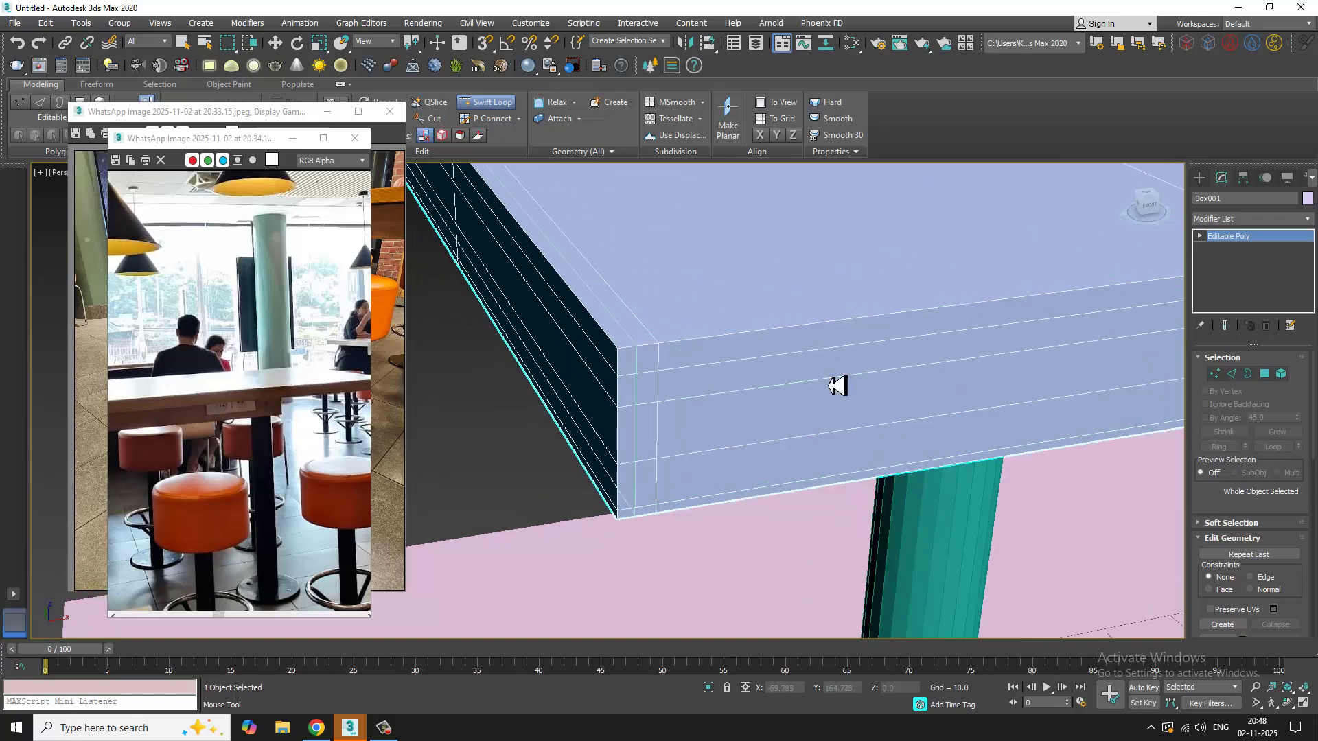
Step: Add Swift Loop support edges close to the tabletop's other short end and along its long sides
{"action": "scroll", "coordinate": [850, 388], "scroll_direction": "down", "scroll_amount": 4}
{"action": "middle_click_drag", "start_coordinate": [924, 405], "coordinate": [498, 477], "text": "alt"}
{"action": "scroll", "coordinate": [912, 398], "scroll_direction": "down", "scroll_amount": 4}
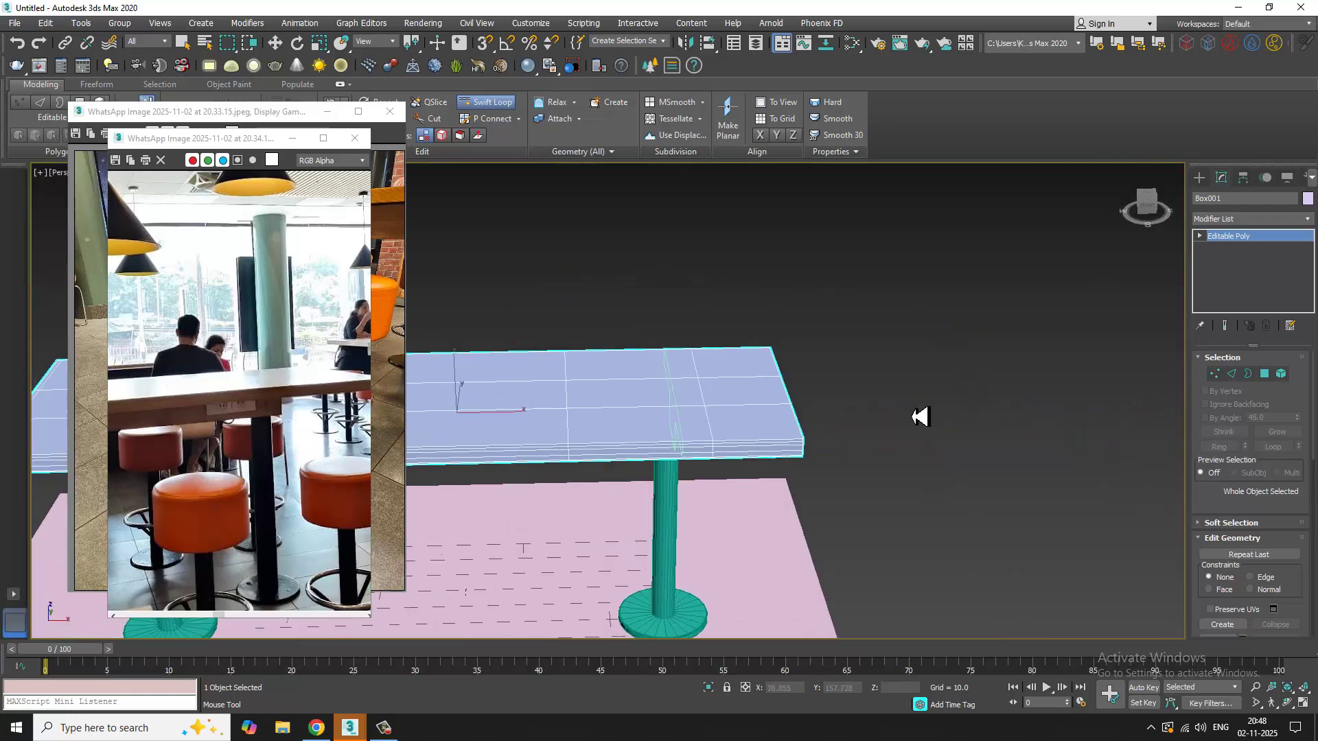
{"action": "scroll", "coordinate": [793, 461], "scroll_direction": "up", "scroll_amount": 3}
{"action": "scroll", "coordinate": [837, 439], "scroll_direction": "down", "scroll_amount": 3}
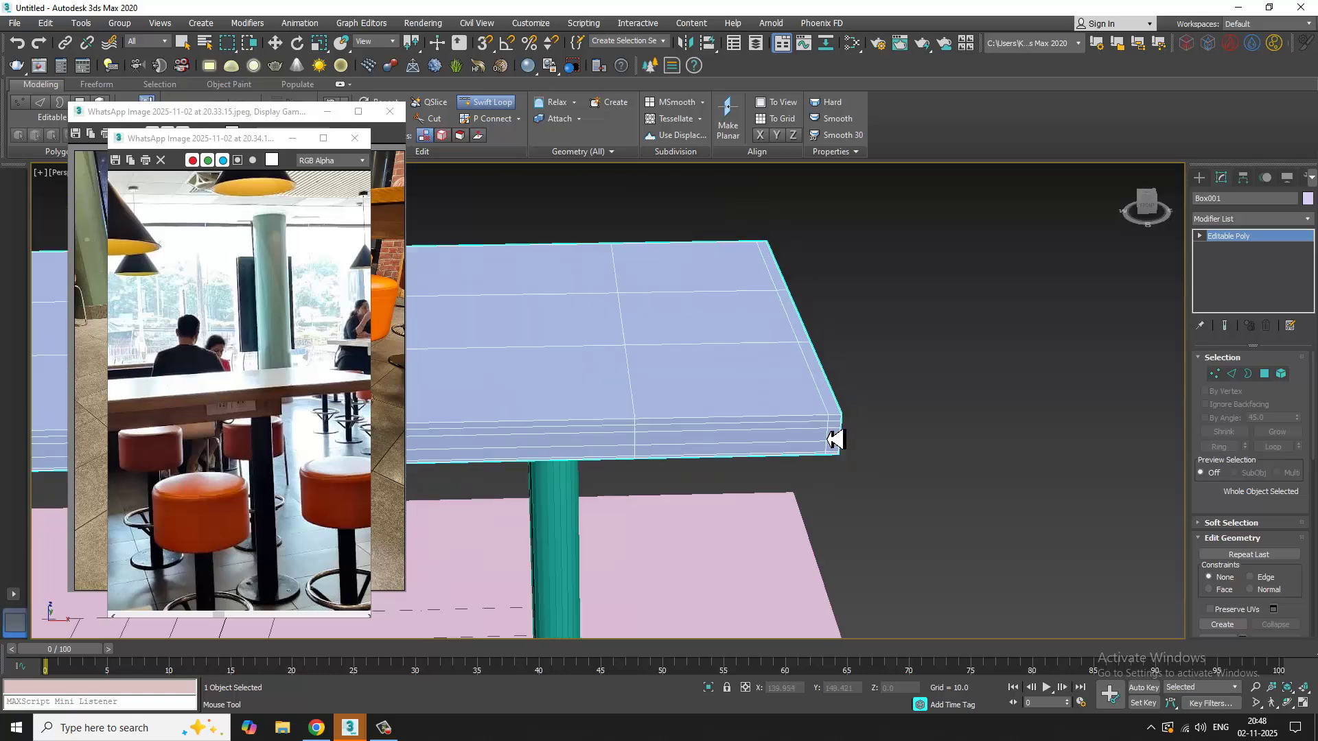
{"action": "middle_click_drag", "start_coordinate": [835, 437], "coordinate": [745, 364], "text": "alt"}
{"action": "scroll", "coordinate": [745, 363], "scroll_direction": "up", "scroll_amount": 3}
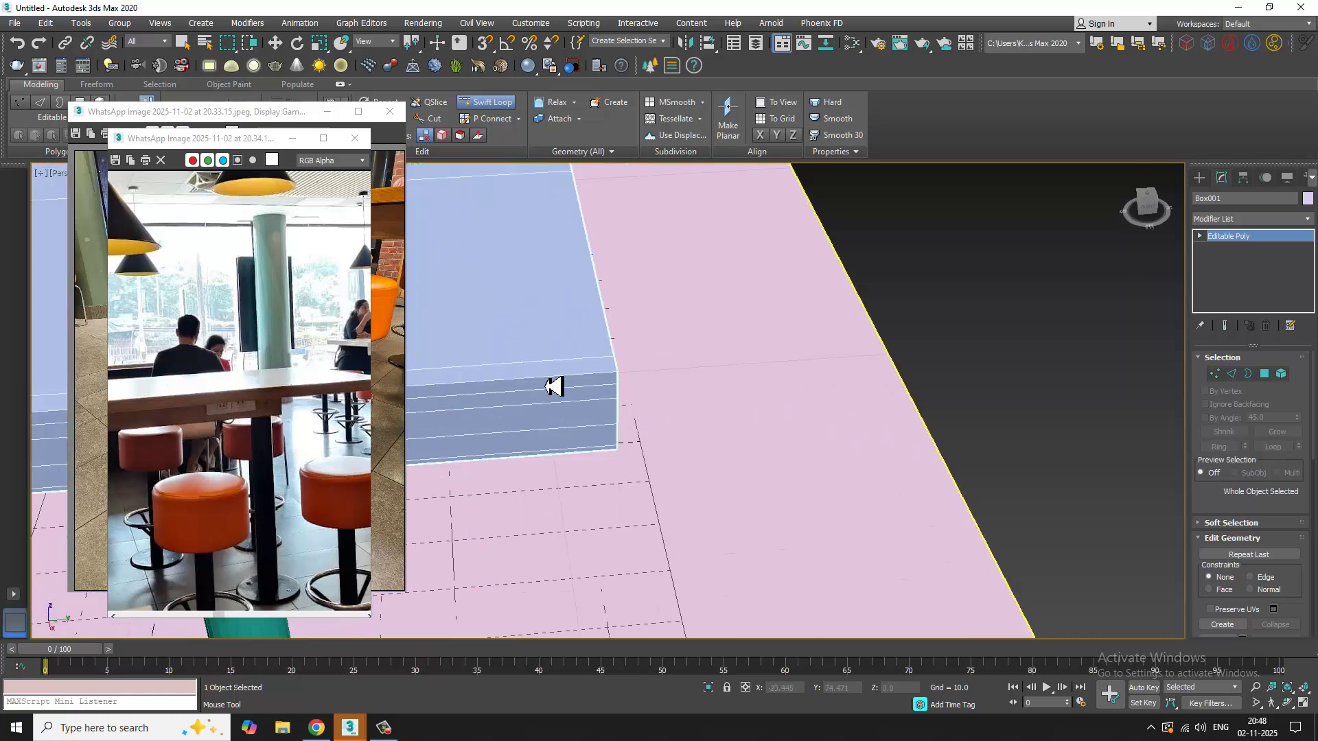
{"action": "left_click", "coordinate": [611, 379]}
{"action": "scroll", "coordinate": [612, 377], "scroll_direction": "down", "scroll_amount": 3}
{"action": "middle_click_drag", "start_coordinate": [497, 377], "coordinate": [879, 418]}
{"action": "scroll", "coordinate": [763, 462], "scroll_direction": "up", "scroll_amount": 2}
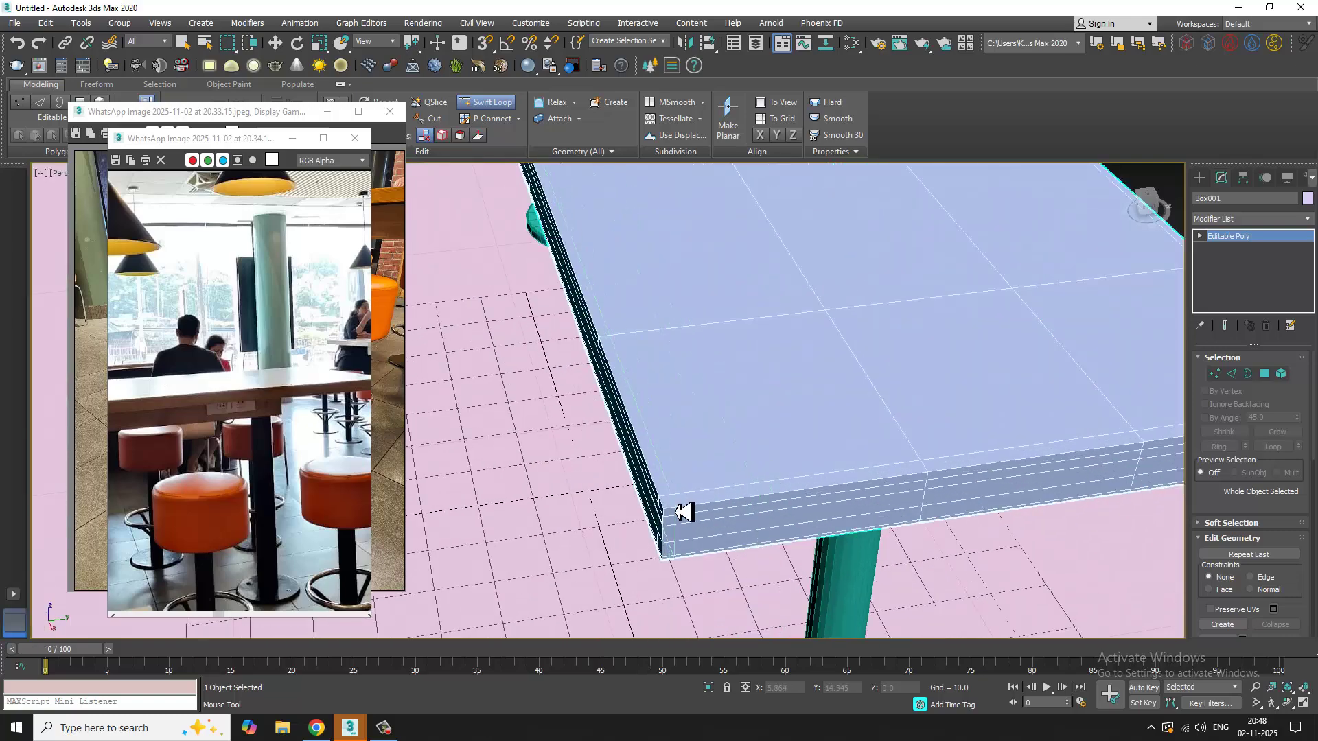
{"action": "key", "text": "w"}
{"action": "scroll", "coordinate": [676, 508], "scroll_direction": "down", "scroll_amount": 4}
{"action": "middle_click_drag", "start_coordinate": [671, 494], "coordinate": [804, 439], "text": "alt"}
Step: Apply a TurboSmooth modifier with 1 iteration to the table object
{"action": "left_click", "coordinate": [1285, 238]}
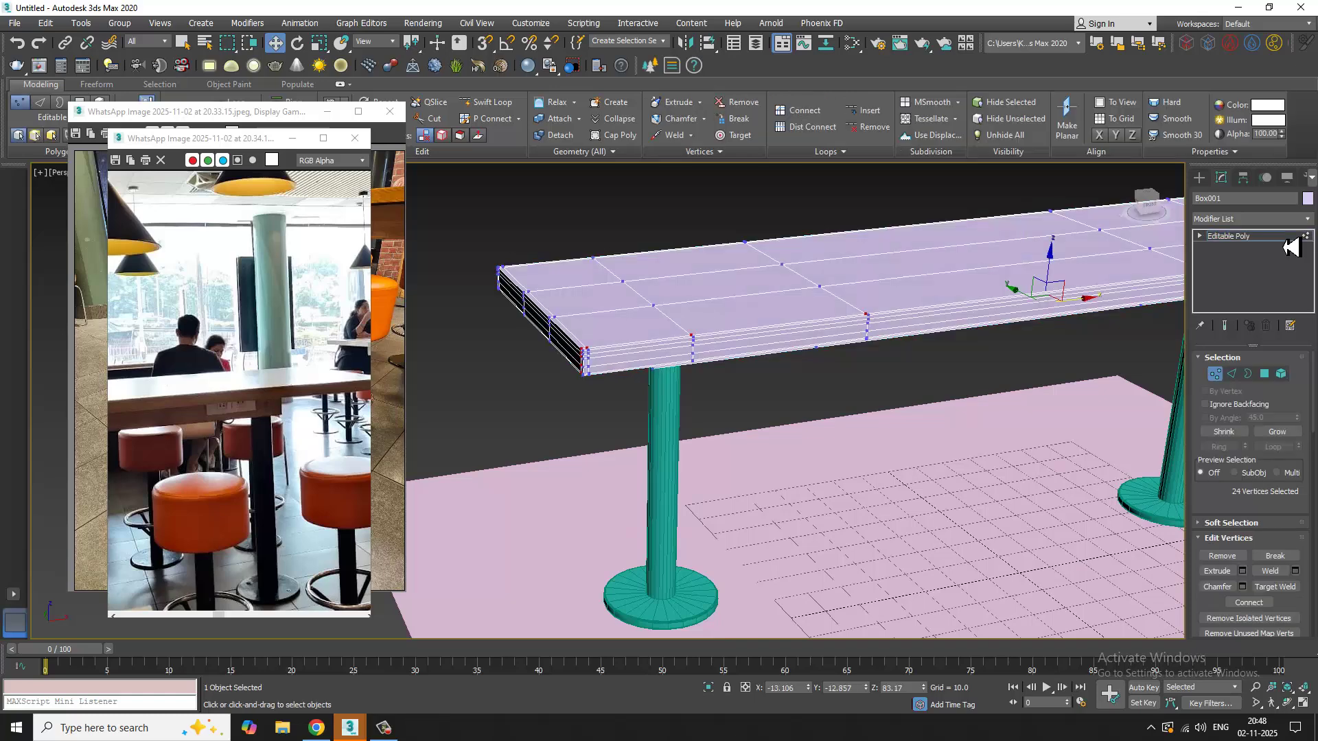
{"action": "left_click", "coordinate": [1285, 238]}
{"action": "left_click", "coordinate": [1273, 220]}
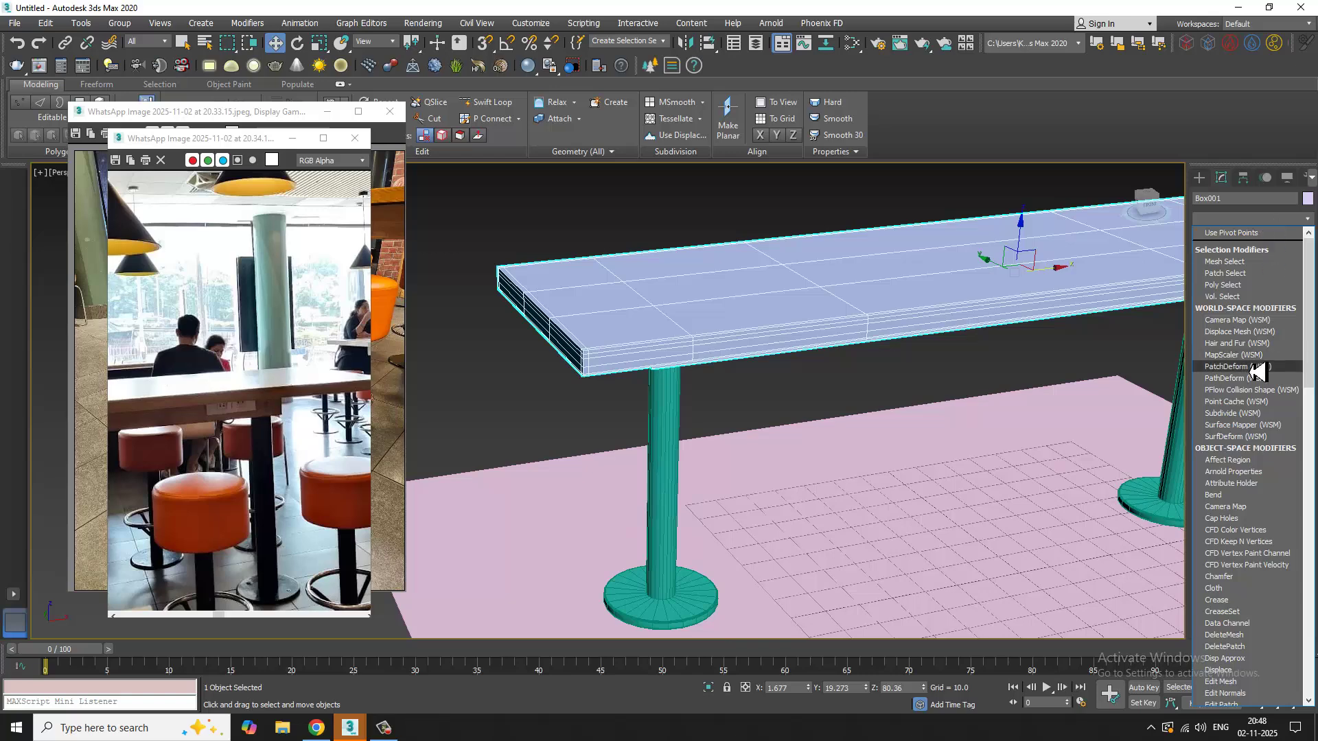
{"action": "type", "text": "tu"}
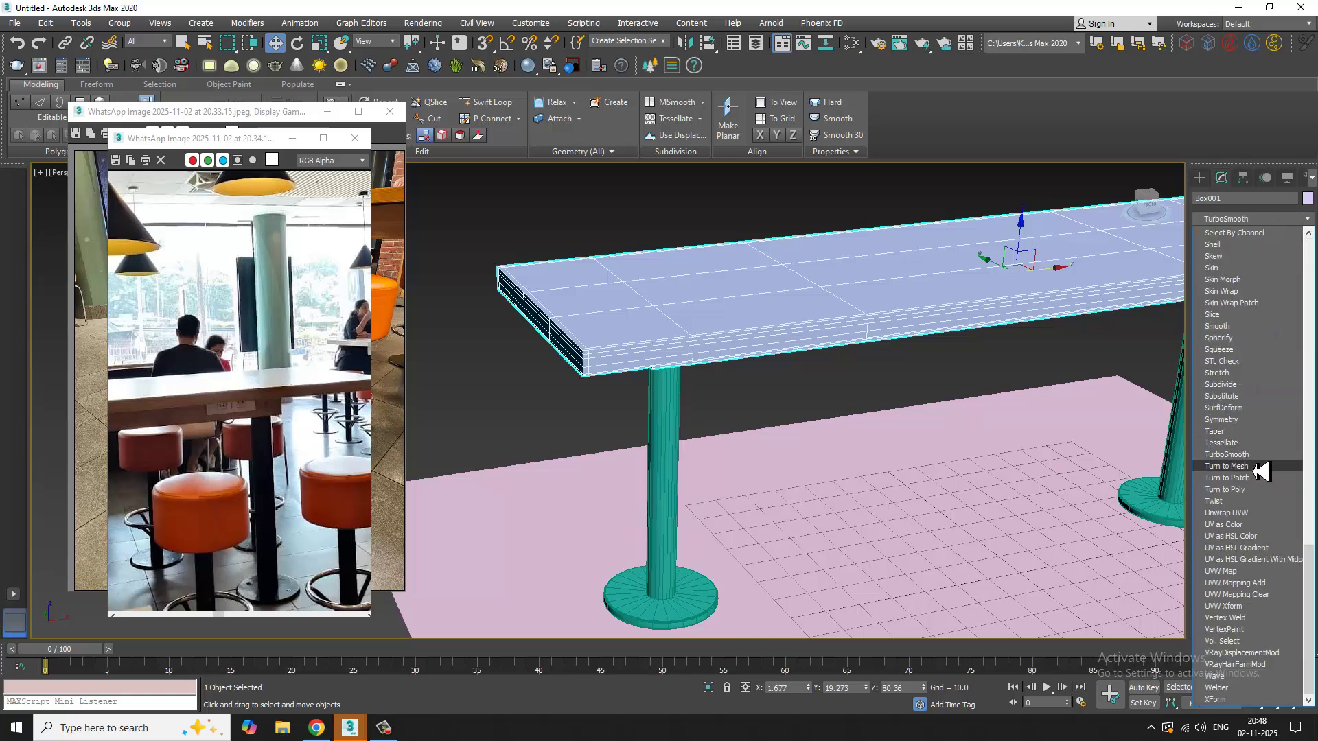
{"action": "left_click", "coordinate": [1252, 458]}
{"action": "middle_click_drag", "start_coordinate": [799, 289], "coordinate": [842, 352], "text": "alt"}
{"action": "scroll", "coordinate": [841, 352], "scroll_direction": "up", "scroll_amount": 3}
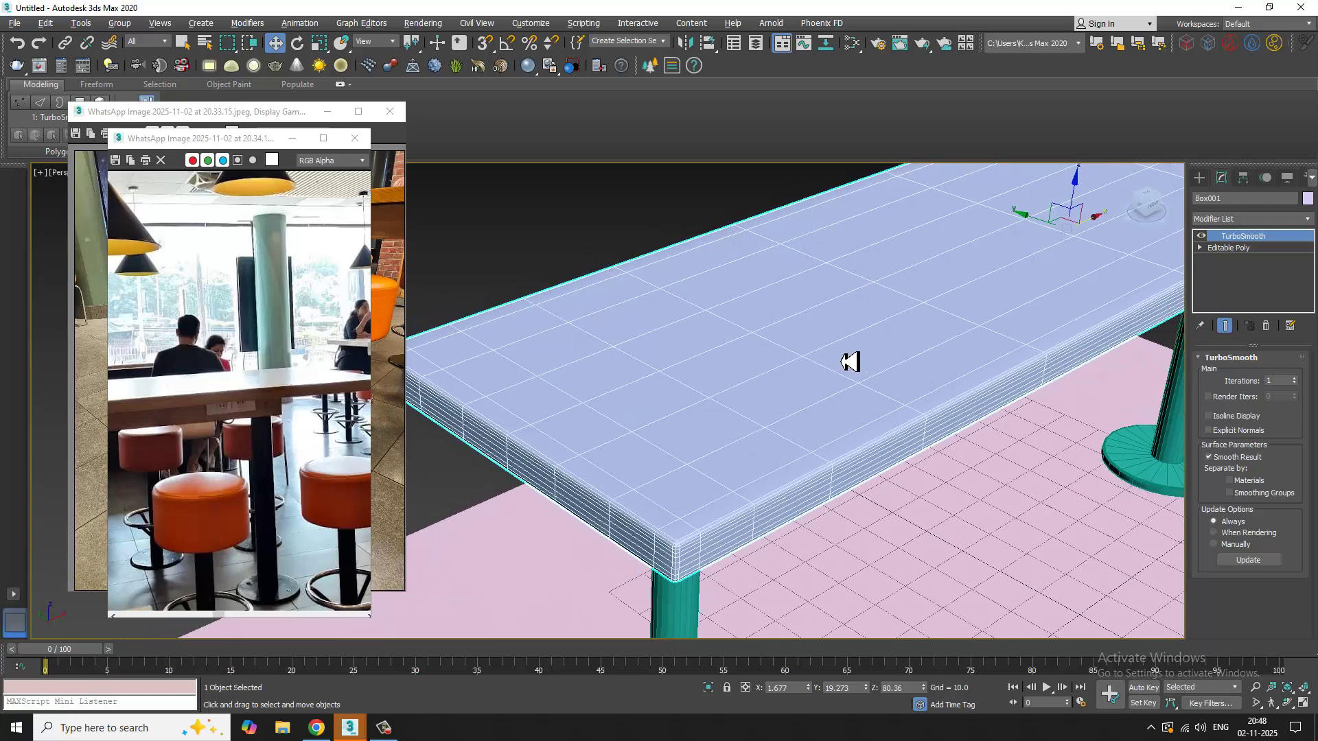
Step: Check the smoothed underside beam and remove the TurboSmooth modifier from the table object
{"action": "right_click", "coordinate": [836, 352]}
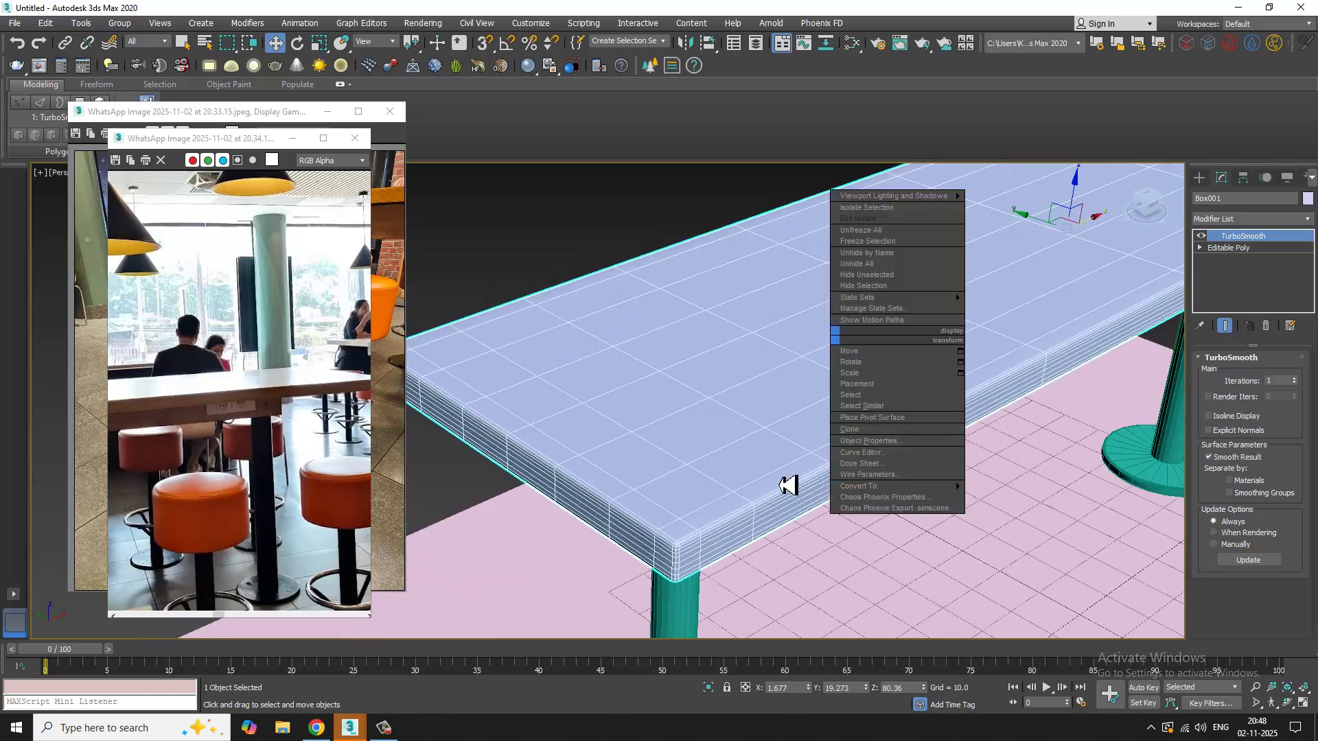
{"action": "middle_click_drag", "start_coordinate": [781, 486], "coordinate": [766, 397], "text": "alt"}
{"action": "left_click", "coordinate": [1201, 236]}
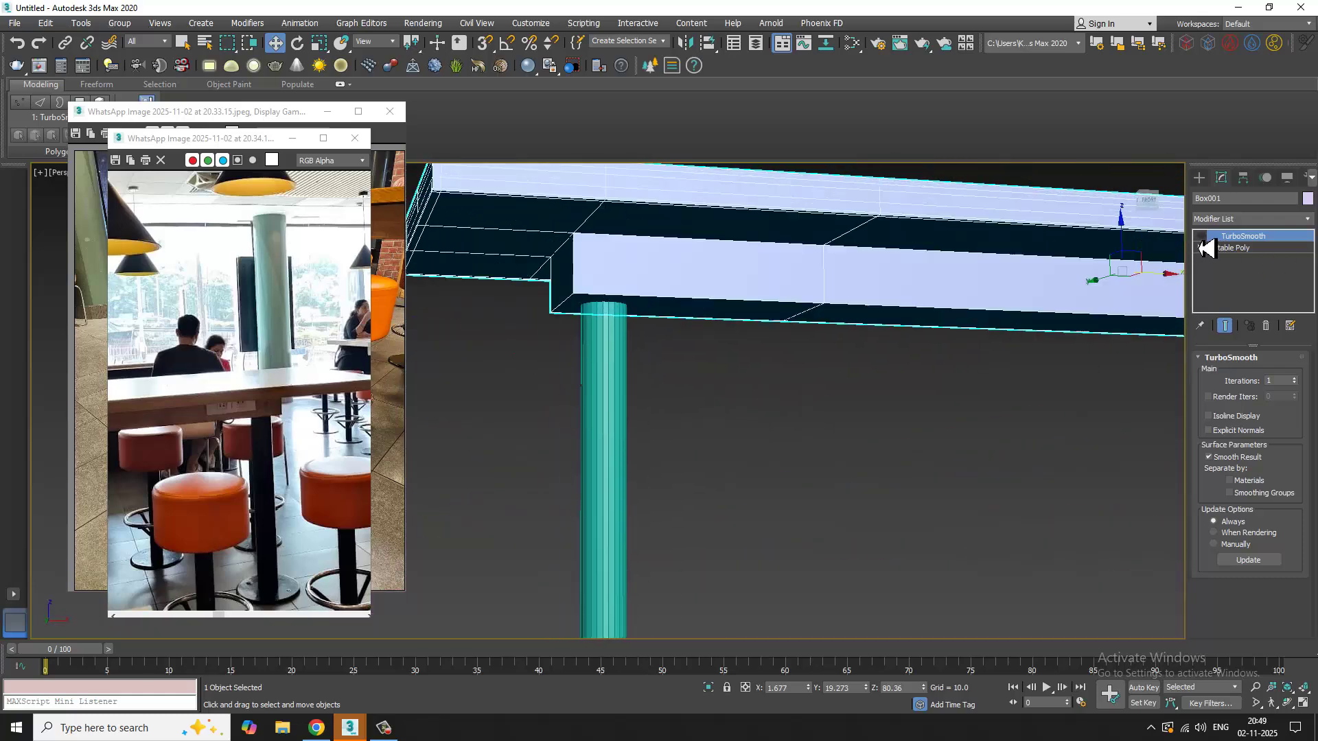
{"action": "middle_click_drag", "start_coordinate": [855, 267], "coordinate": [813, 276], "text": "alt"}
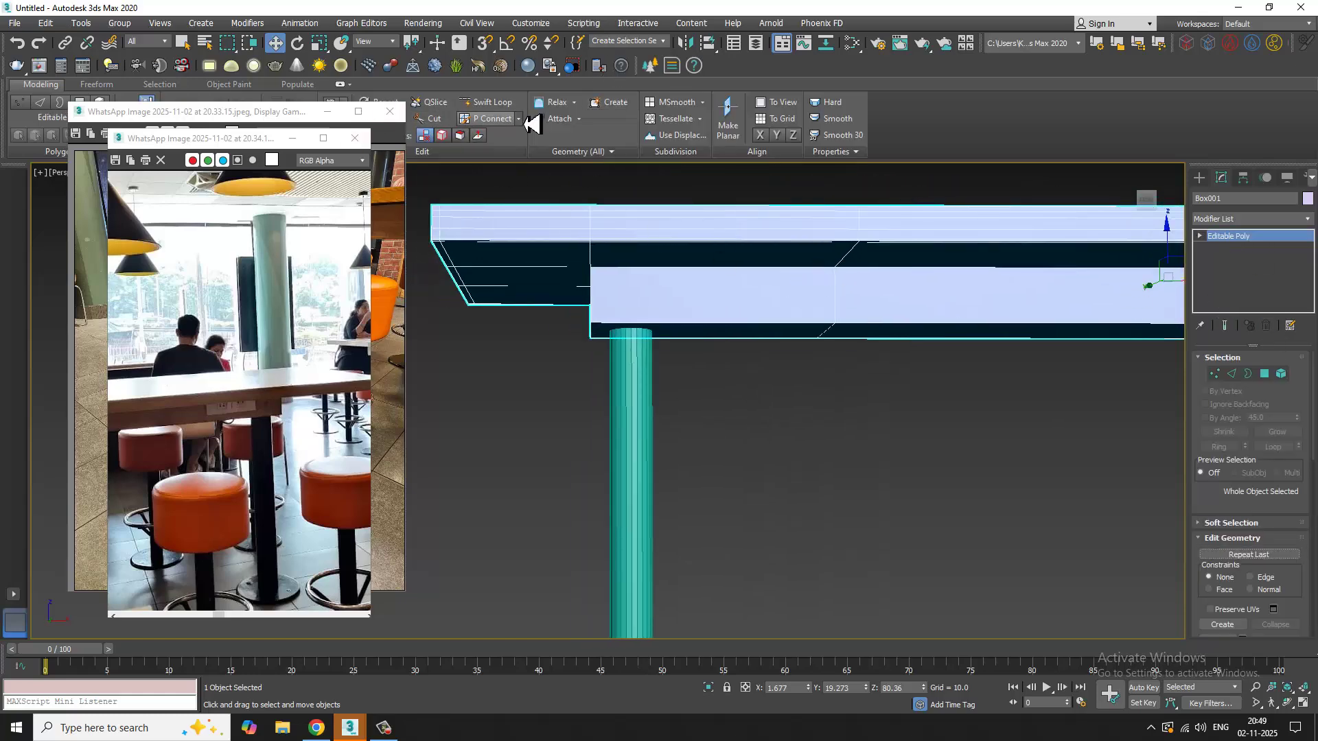
Step: Add Swift Loop support edges on the underside beam near its upper and lower edges and close to one end
{"action": "left_click", "coordinate": [505, 106]}
{"action": "middle_click_drag", "start_coordinate": [689, 256], "coordinate": [647, 279], "text": "alt"}
{"action": "scroll", "coordinate": [657, 279], "scroll_direction": "up", "scroll_amount": 2}
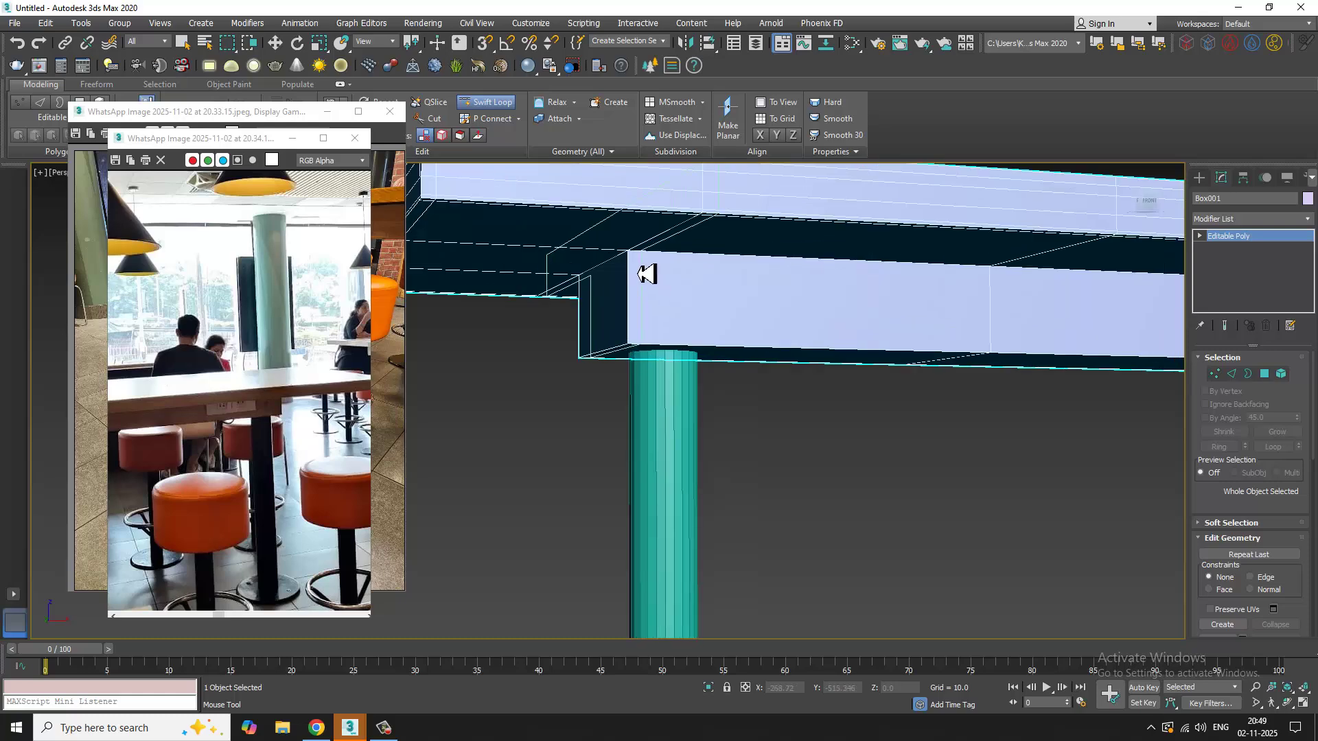
{"action": "left_click", "coordinate": [630, 269]}
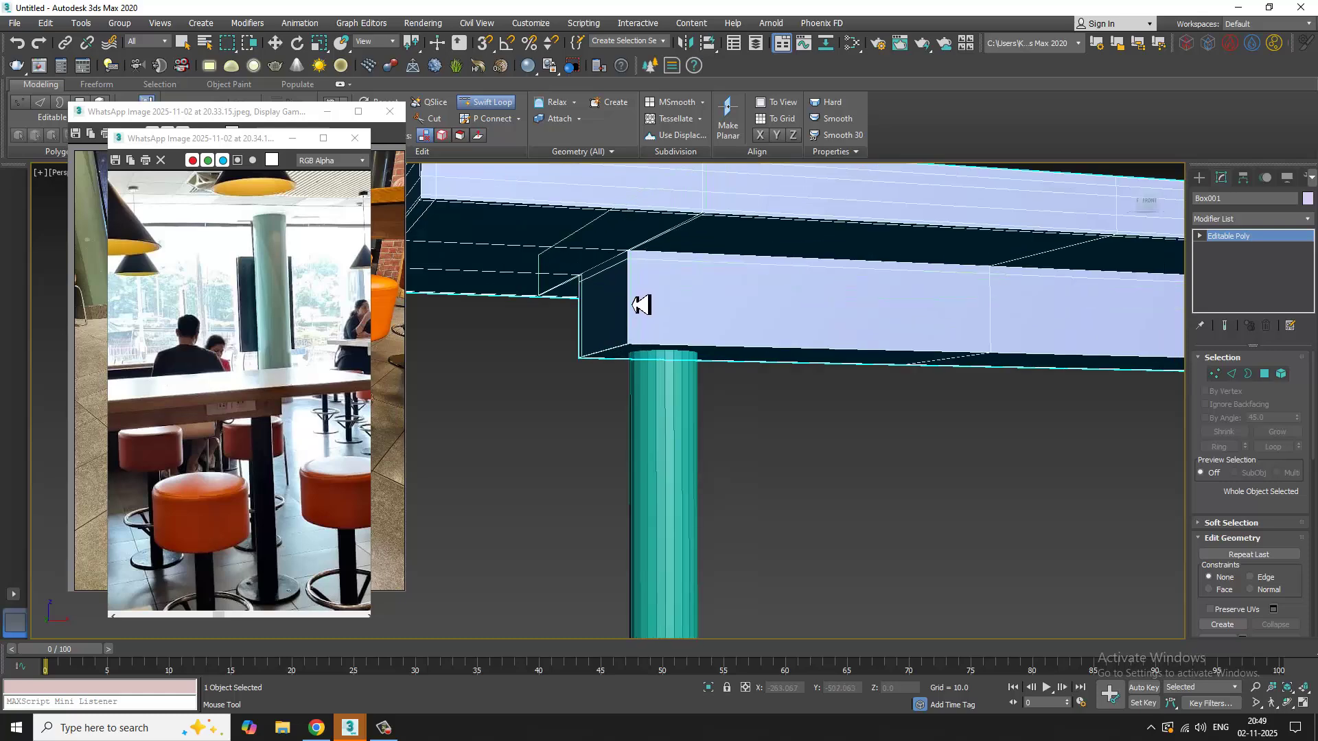
{"action": "left_click", "coordinate": [629, 340]}
{"action": "middle_click_drag", "start_coordinate": [629, 340], "coordinate": [611, 318], "text": "alt"}
{"action": "left_click", "coordinate": [859, 318]}
{"action": "middle_click_drag", "start_coordinate": [859, 318], "coordinate": [832, 316]}
{"action": "scroll", "coordinate": [652, 362], "scroll_direction": "up", "scroll_amount": 4}
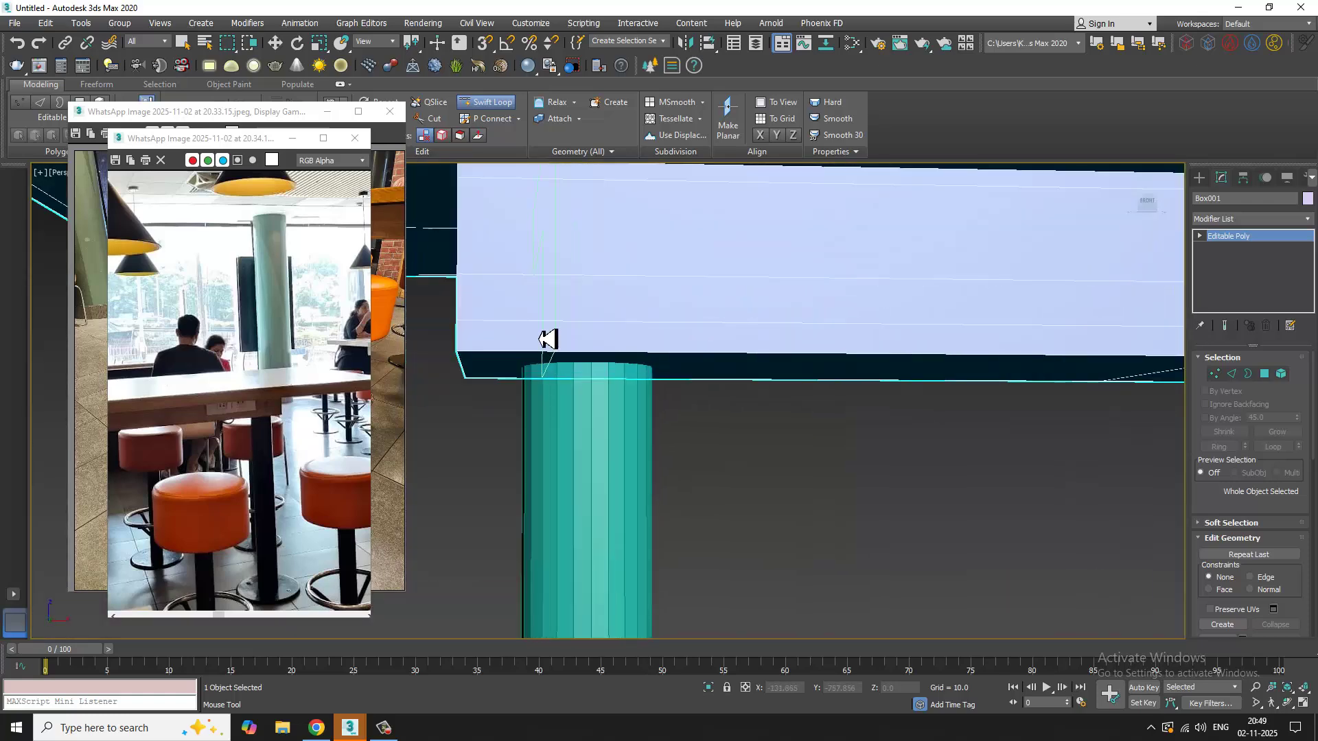
{"action": "middle_click_drag", "start_coordinate": [547, 339], "coordinate": [517, 274], "text": "alt"}
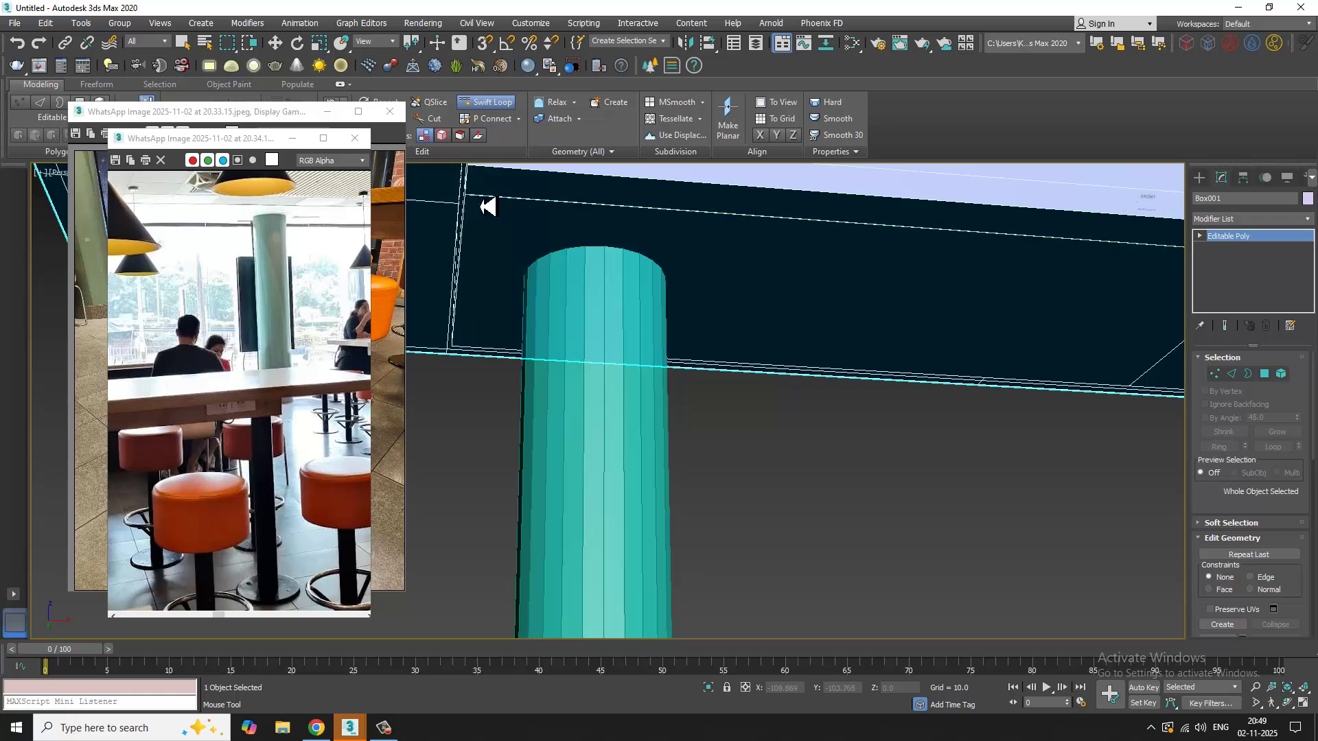
{"action": "scroll", "coordinate": [505, 208], "scroll_direction": "down", "scroll_amount": 3}
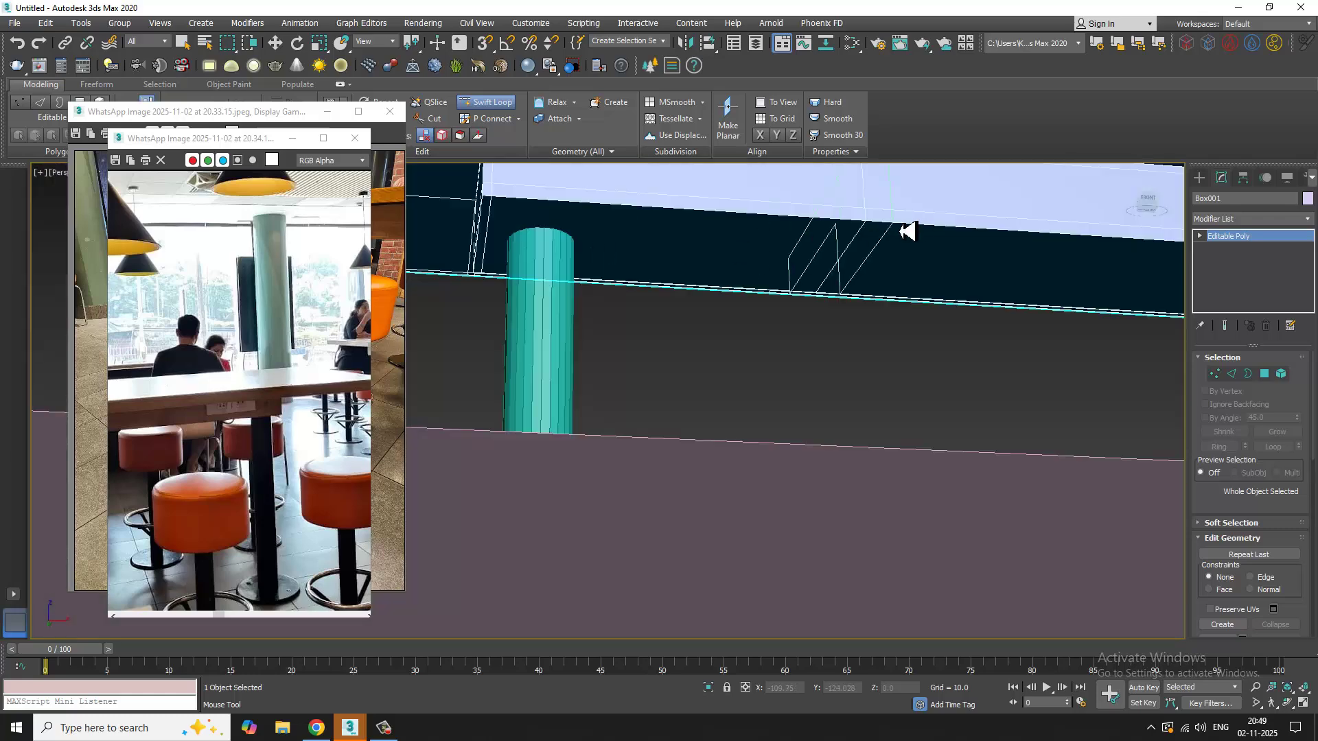
Step: Add a Swift Loop support edge close to the underside beam's other end
{"action": "middle_click_drag", "start_coordinate": [899, 231], "coordinate": [865, 388], "text": "alt"}
{"action": "middle_click_drag", "start_coordinate": [1139, 349], "coordinate": [991, 370]}
{"action": "middle_click_drag", "start_coordinate": [1166, 397], "coordinate": [964, 386]}
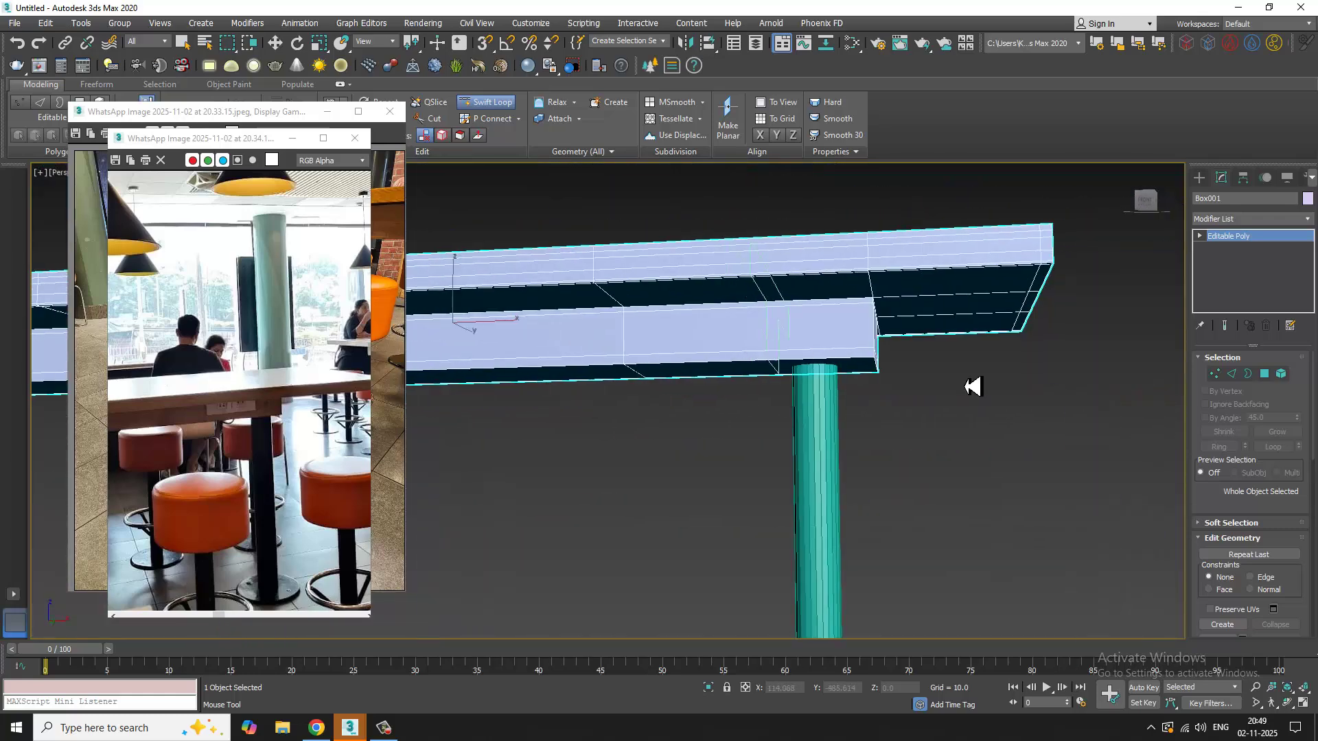
{"action": "middle_click_drag", "start_coordinate": [871, 353], "coordinate": [924, 470], "text": "alt"}
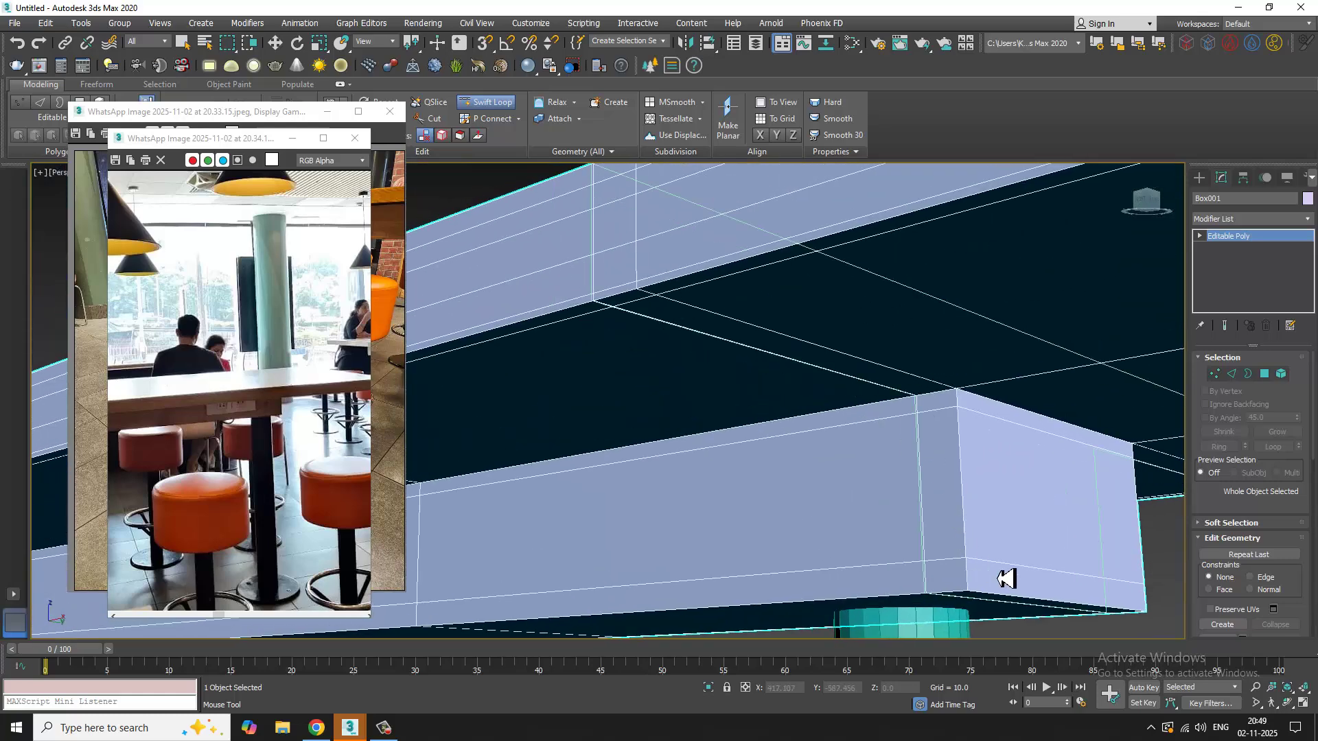
{"action": "middle_click_drag", "start_coordinate": [982, 566], "coordinate": [899, 471], "text": "alt"}
Step: Add Swift Loop support edges close to both long sides of the underside beam in the Left view
{"action": "key", "text": "alt+w"}
{"action": "middle_click_drag", "start_coordinate": [553, 488], "coordinate": [539, 494]}
{"action": "key", "text": "alt+w"}
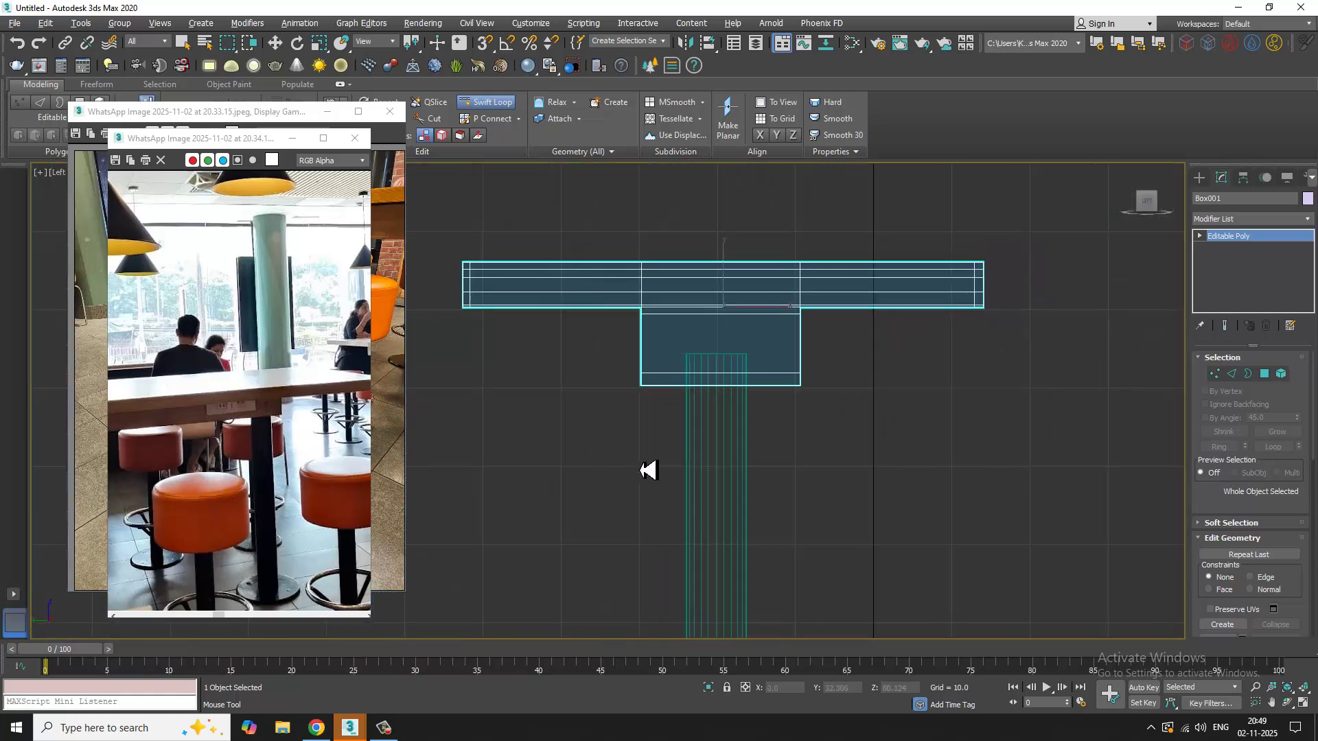
{"action": "scroll", "coordinate": [708, 449], "scroll_direction": "up", "scroll_amount": 3}
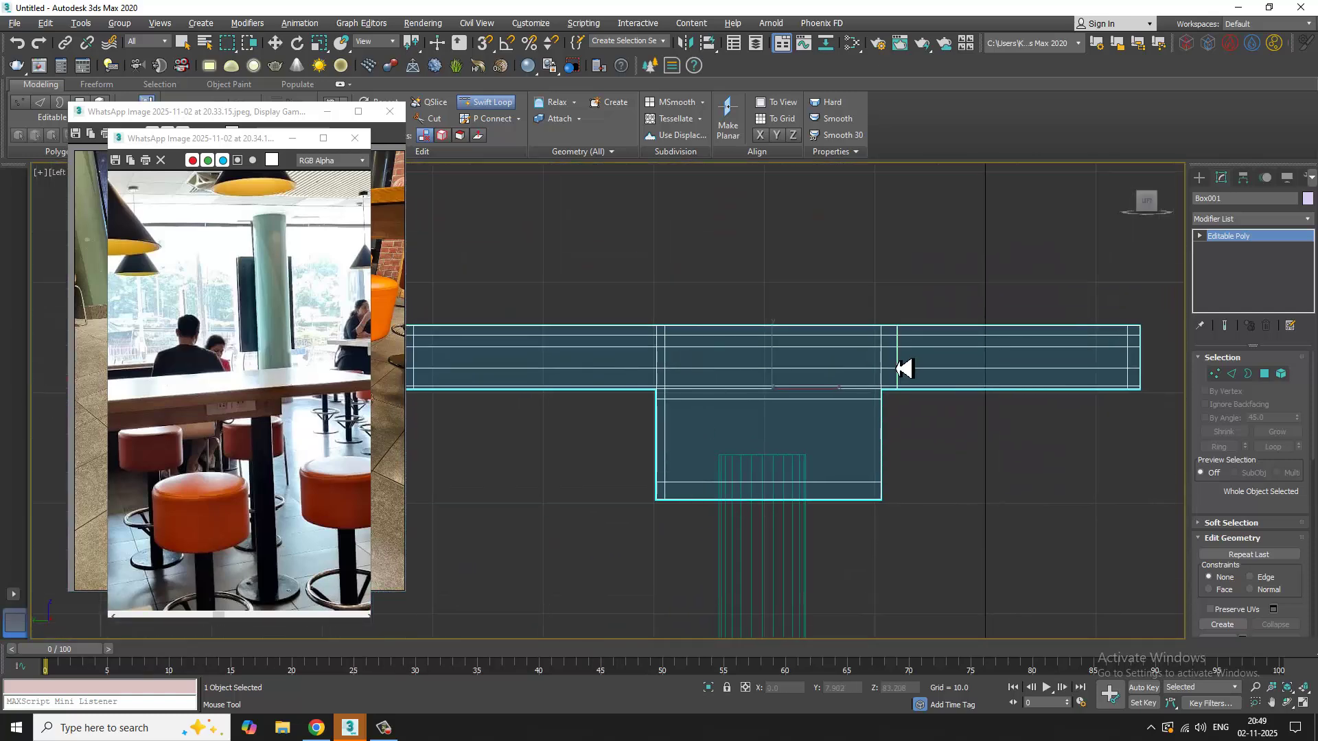
{"action": "right_click", "coordinate": [924, 580]}
{"action": "key", "text": "alt+w"}
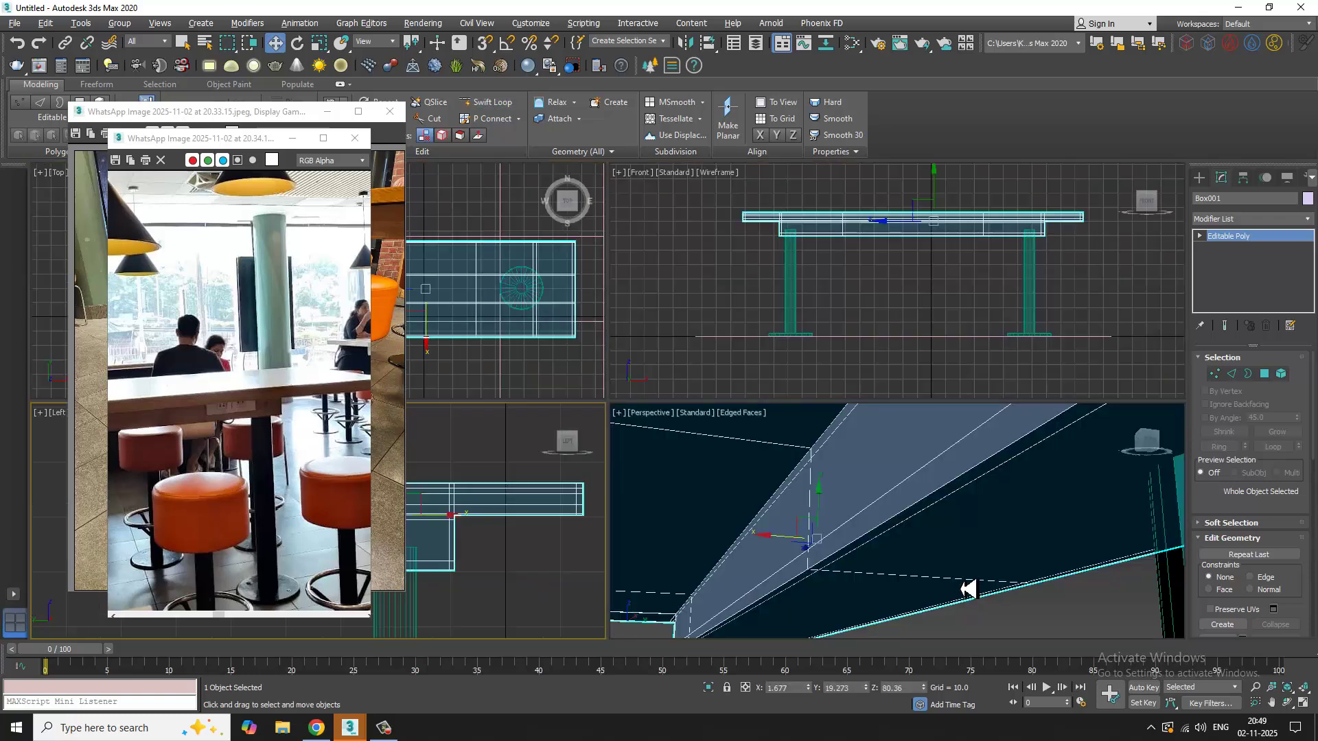
Step: Add a crosswise Swift Loop edge around the table between the two legs in the Perspective view
{"action": "middle_click", "coordinate": [966, 589]}
{"action": "key", "text": "alt+w"}
{"action": "scroll", "coordinate": [945, 533], "scroll_direction": "down", "scroll_amount": 5}
{"action": "middle_click_drag", "start_coordinate": [877, 541], "coordinate": [856, 471], "text": "alt"}
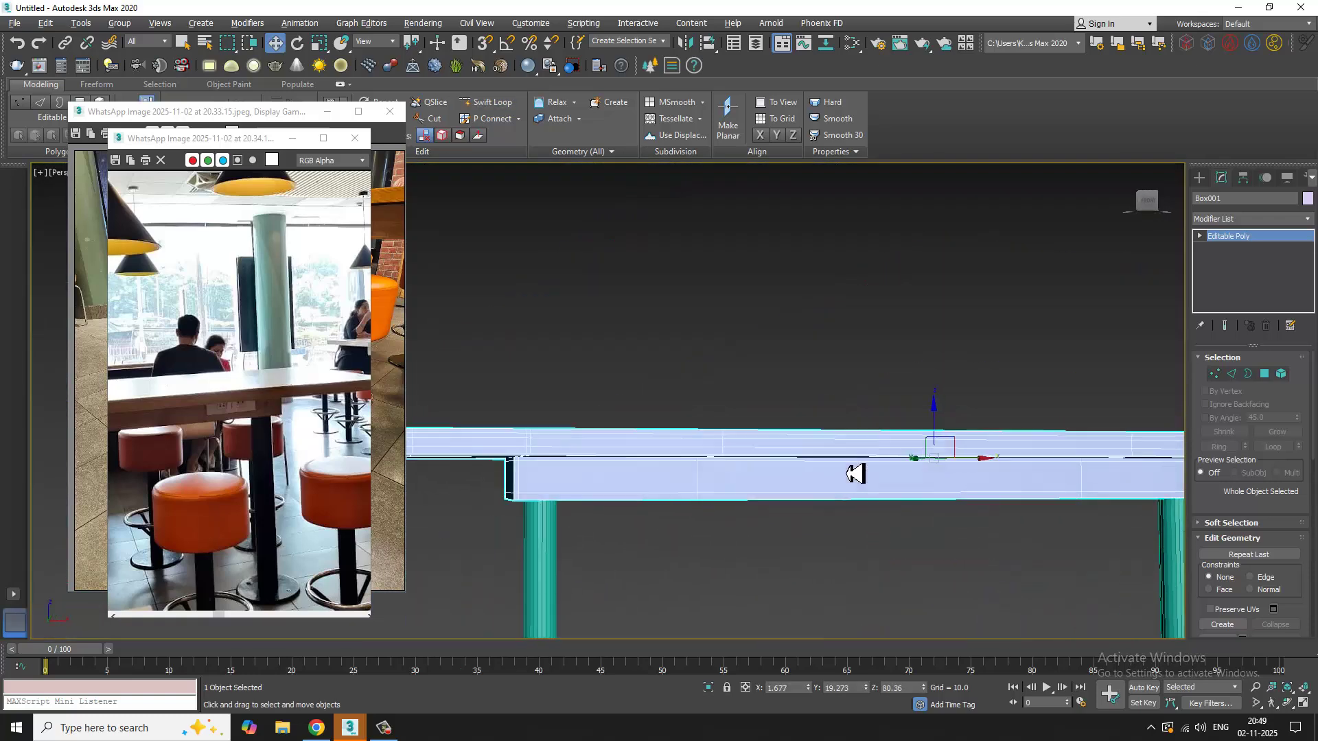
{"action": "left_click", "coordinate": [489, 105]}
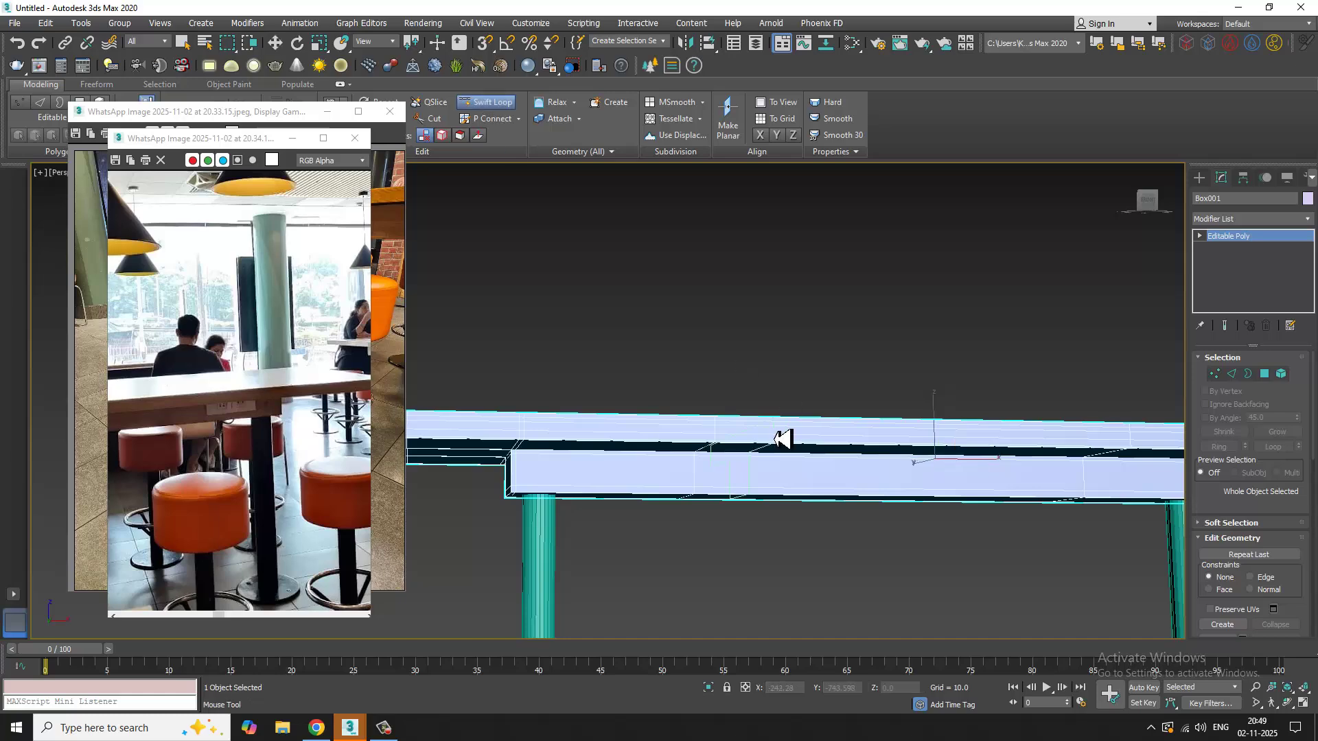
{"action": "left_click", "coordinate": [825, 475]}
{"action": "middle_click_drag", "start_coordinate": [846, 479], "coordinate": [851, 453], "text": "alt"}
{"action": "key", "text": "w"}
Step: Apply a TurboSmooth modifier with 1 iteration to the table object
{"action": "middle_click_drag", "start_coordinate": [776, 403], "coordinate": [950, 441], "text": "alt"}
{"action": "scroll", "coordinate": [812, 412], "scroll_direction": "down", "scroll_amount": 4}
{"action": "middle_click_drag", "start_coordinate": [865, 489], "coordinate": [818, 456]}
{"action": "scroll", "coordinate": [788, 458], "scroll_direction": "up", "scroll_amount": 3}
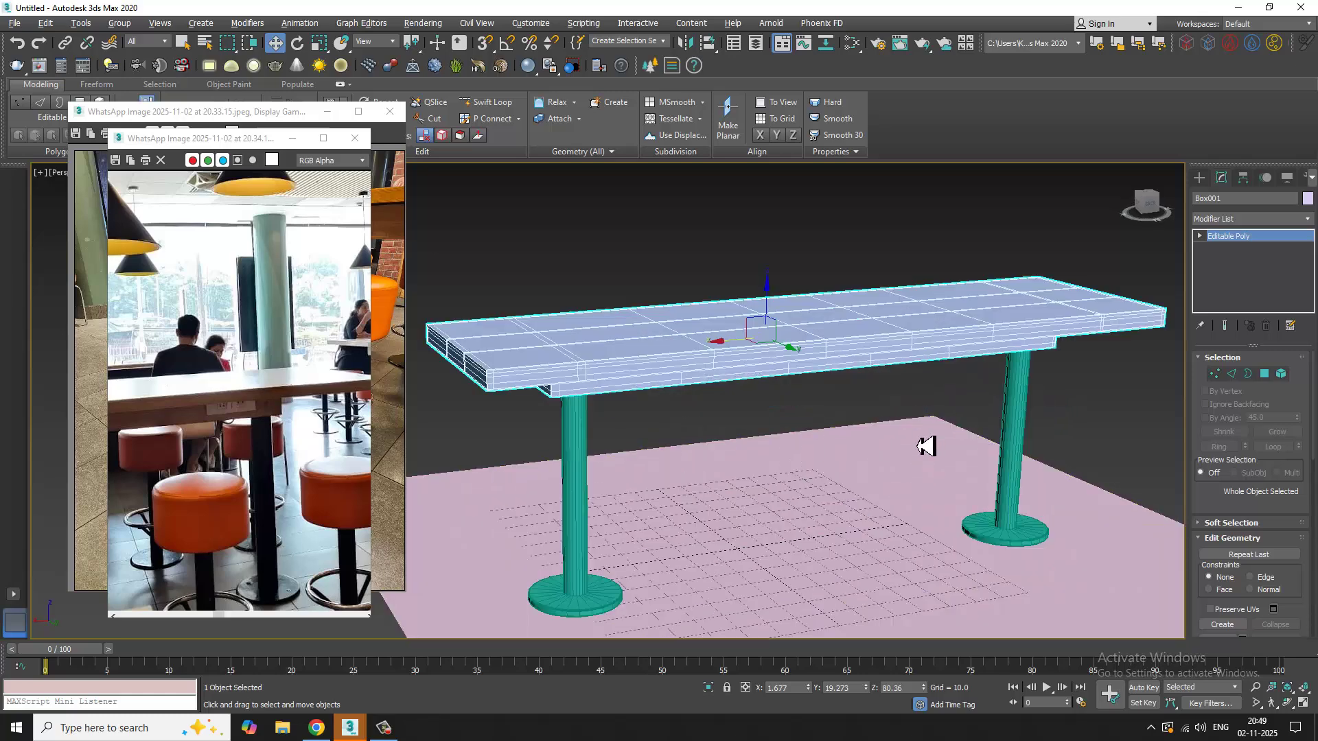
{"action": "middle_click_drag", "start_coordinate": [927, 446], "coordinate": [690, 450], "text": "alt"}
{"action": "middle_click_drag", "start_coordinate": [789, 390], "coordinate": [800, 412], "text": "alt"}
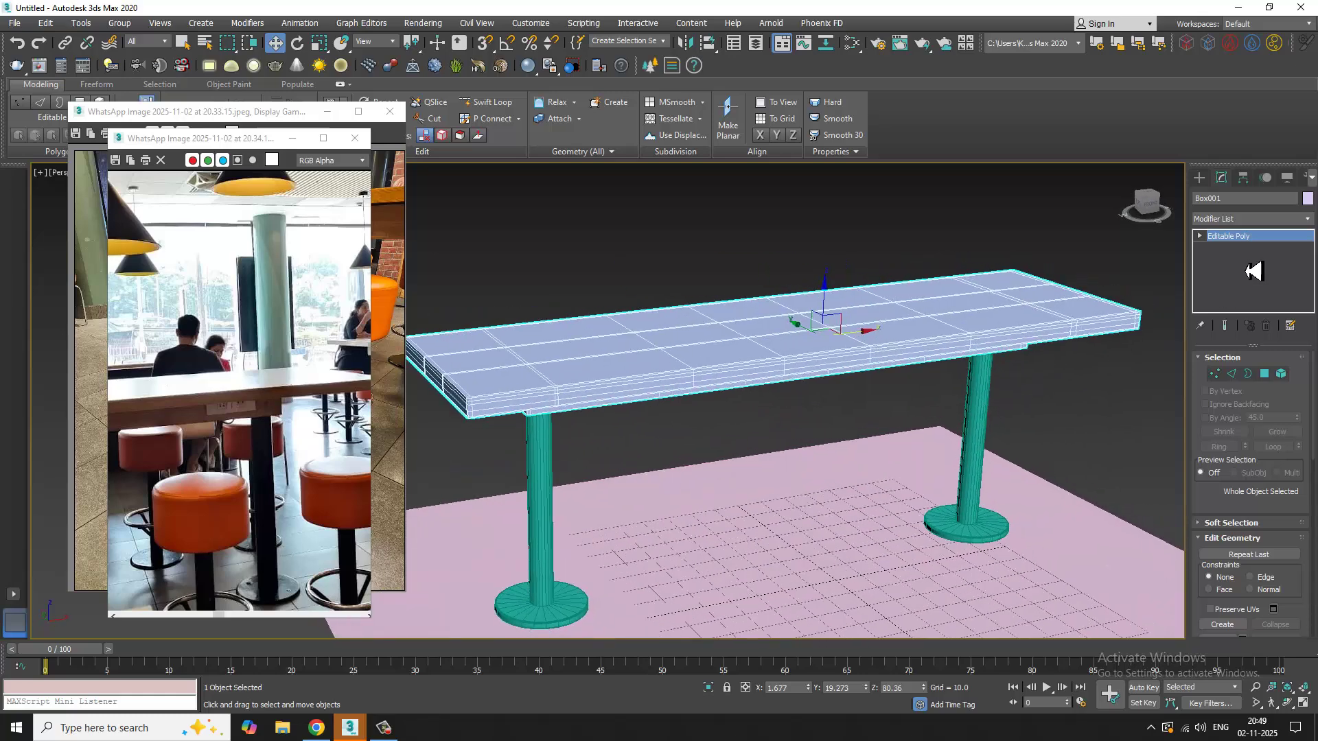
{"action": "left_click", "coordinate": [1275, 241]}
{"action": "left_click", "coordinate": [1275, 238]}
{"action": "left_click", "coordinate": [1273, 219]}
{"action": "type", "text": "tu"}
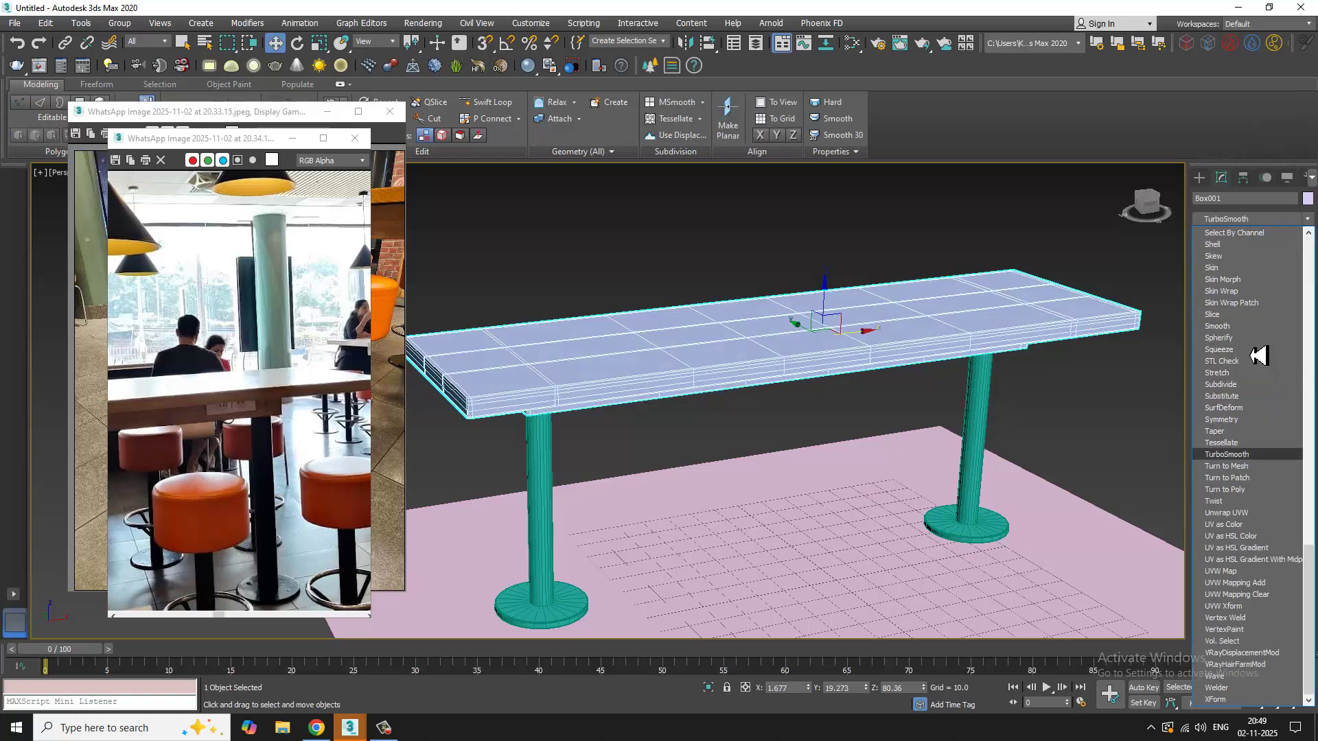
{"action": "left_click", "coordinate": [1255, 457]}
{"action": "middle_click_drag", "start_coordinate": [990, 439], "coordinate": [720, 304], "text": "alt"}
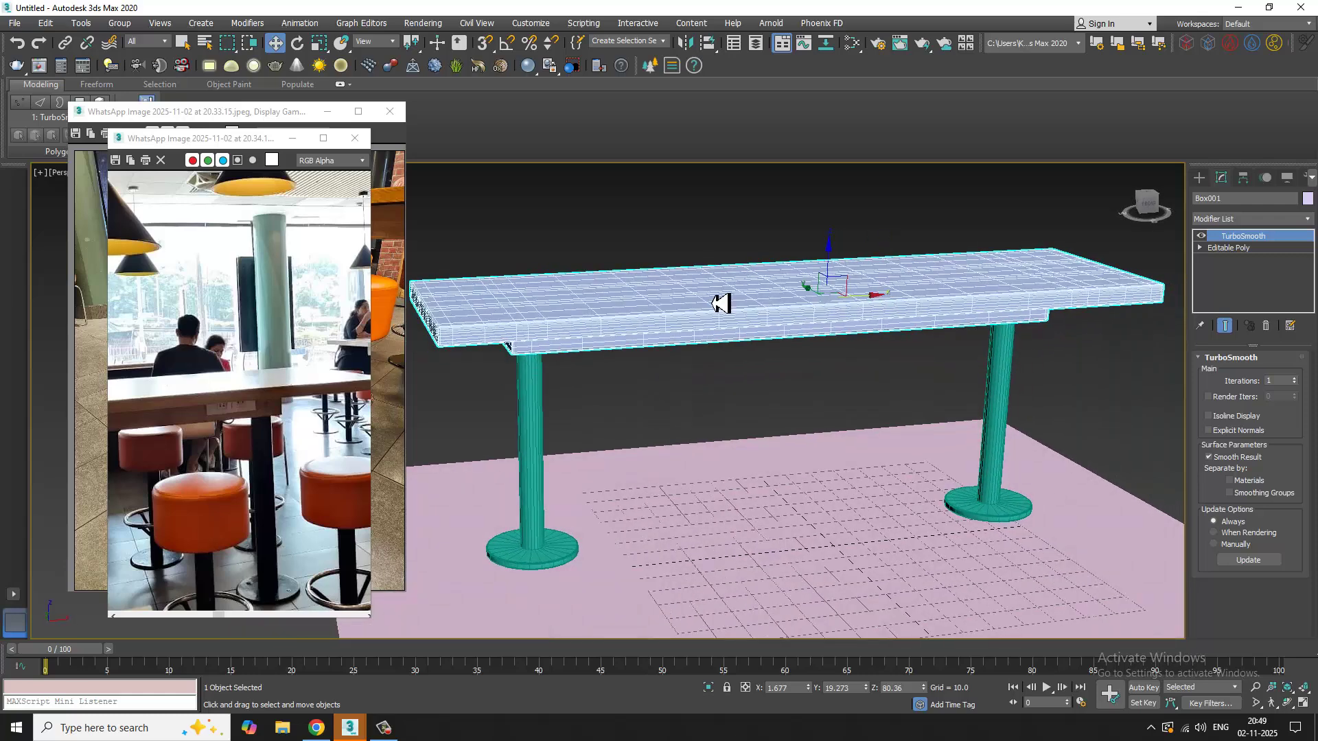
Step: Examine the stools in both reference photos and compare their round bases with the modelled table leg's base
{"action": "scroll", "coordinate": [252, 434], "scroll_direction": "down", "scroll_amount": 1}
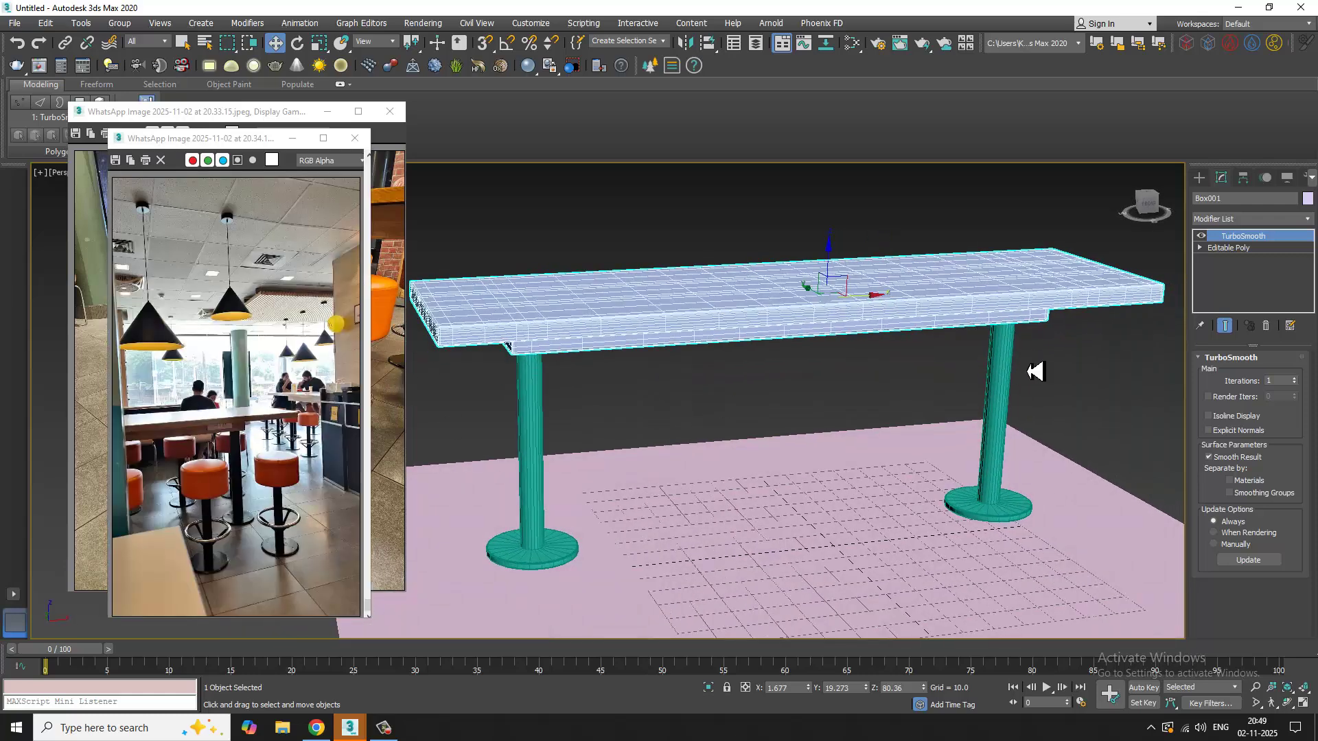
{"action": "middle_click_drag", "start_coordinate": [707, 503], "coordinate": [676, 569], "text": "alt"}
{"action": "scroll", "coordinate": [210, 568], "scroll_direction": "up", "scroll_amount": 1}
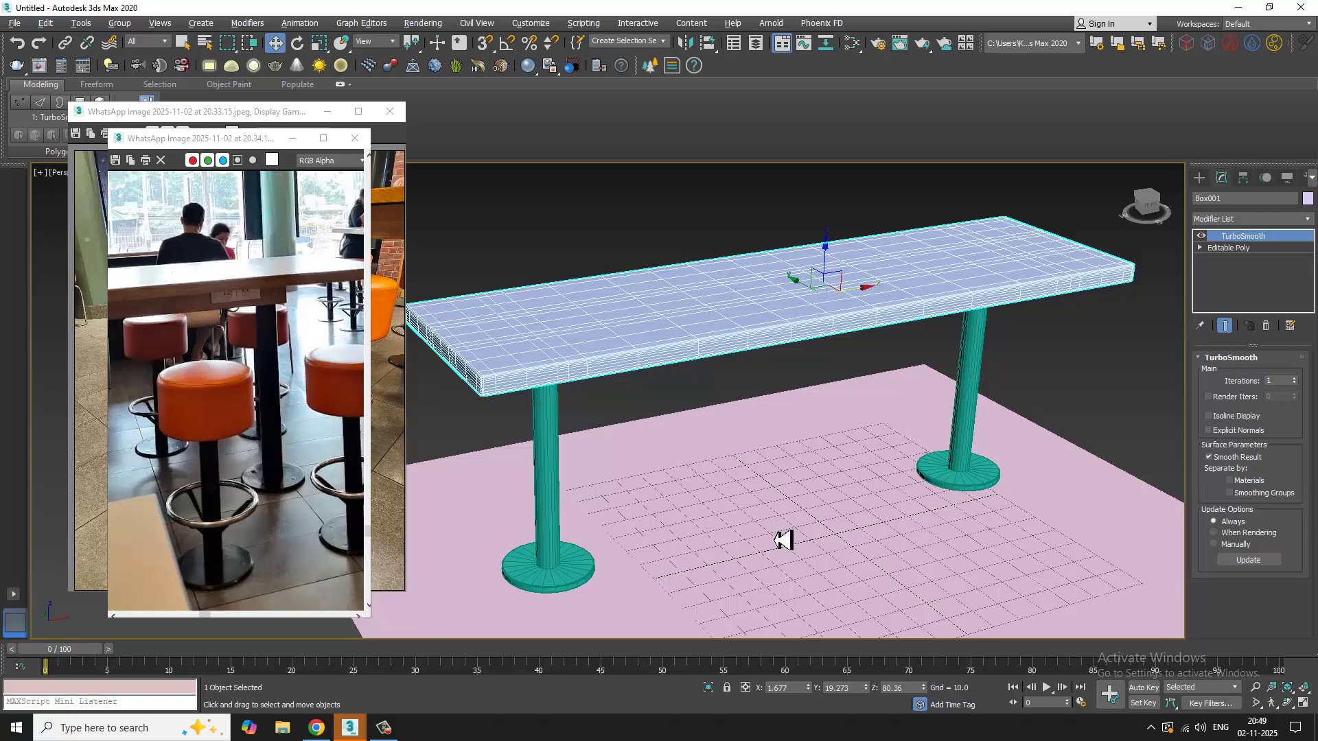
{"action": "middle_click_drag", "start_coordinate": [199, 549], "coordinate": [225, 517]}
{"action": "middle_click_drag", "start_coordinate": [779, 423], "coordinate": [816, 434], "text": "alt"}
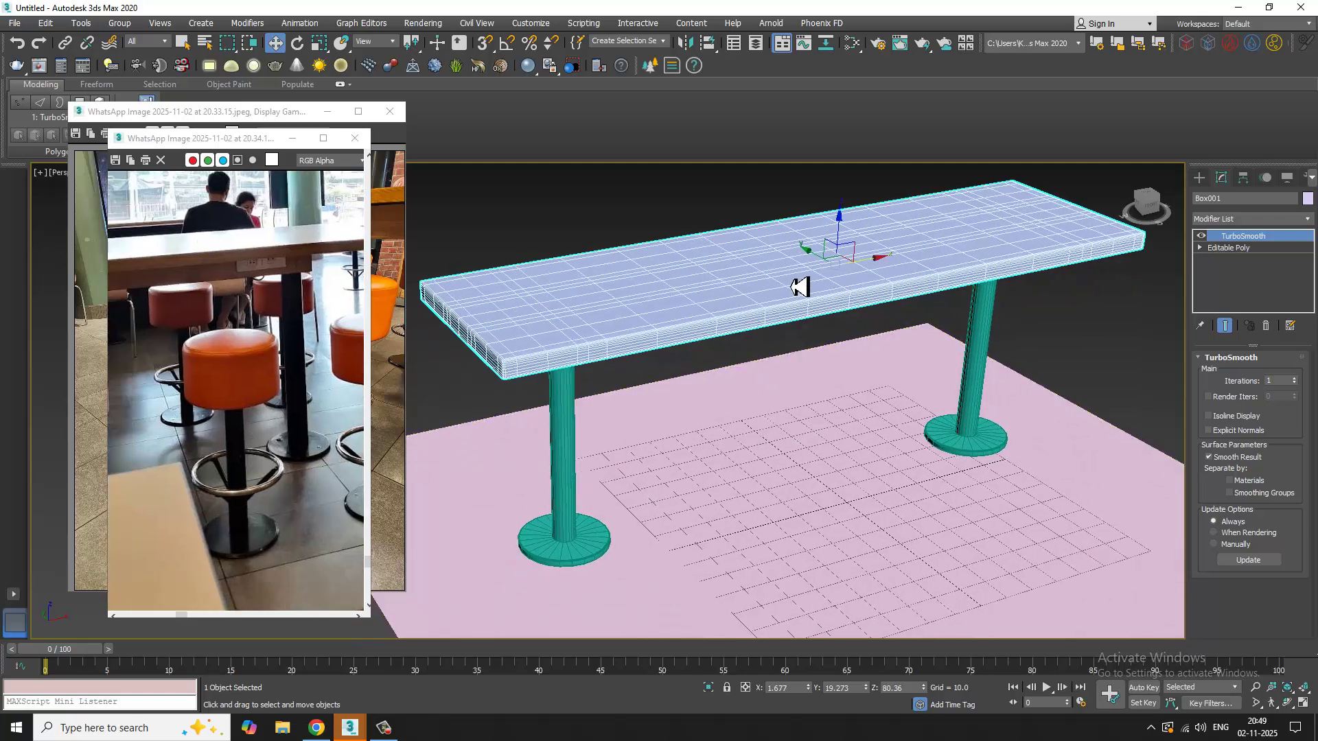
{"action": "left_click", "coordinate": [395, 238]}
{"action": "scroll", "coordinate": [315, 405], "scroll_direction": "up", "scroll_amount": 1}
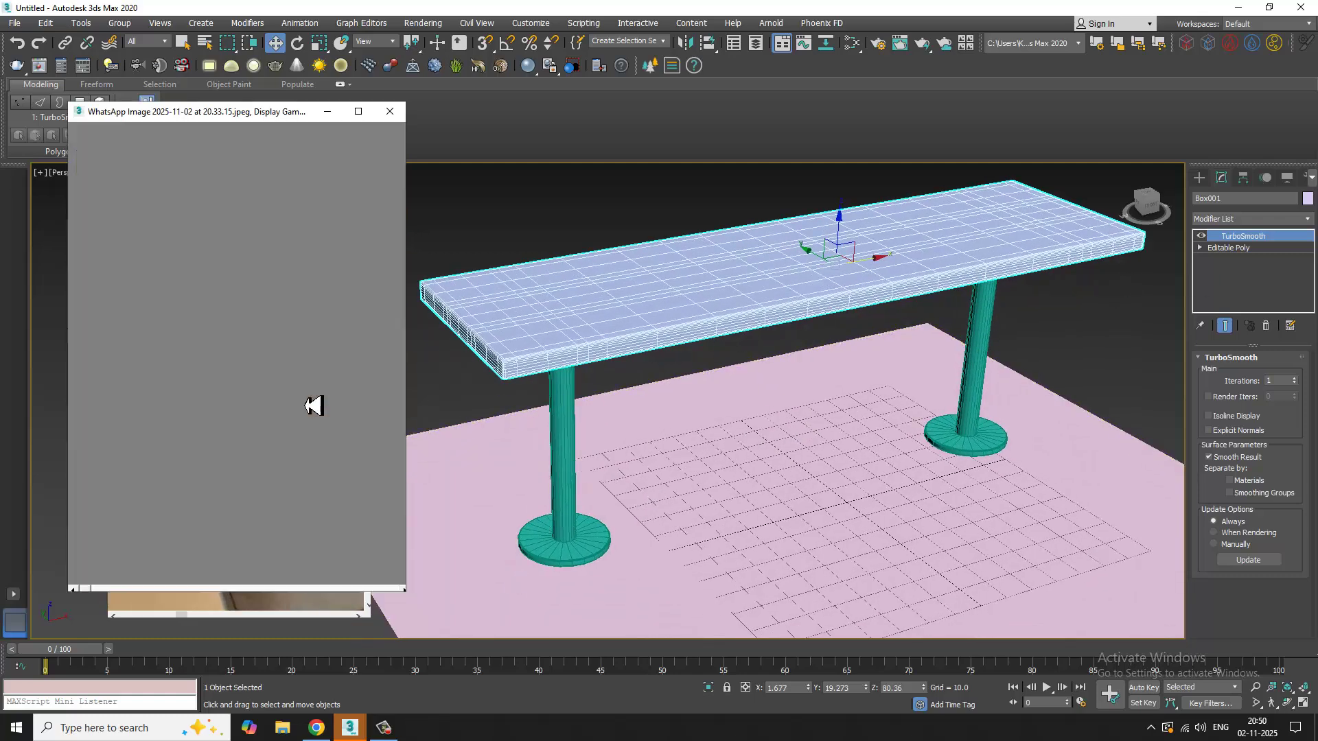
{"action": "middle_click_drag", "start_coordinate": [319, 368], "coordinate": [253, 411]}
{"action": "middle_click_drag", "start_coordinate": [746, 490], "coordinate": [744, 494], "text": "alt"}
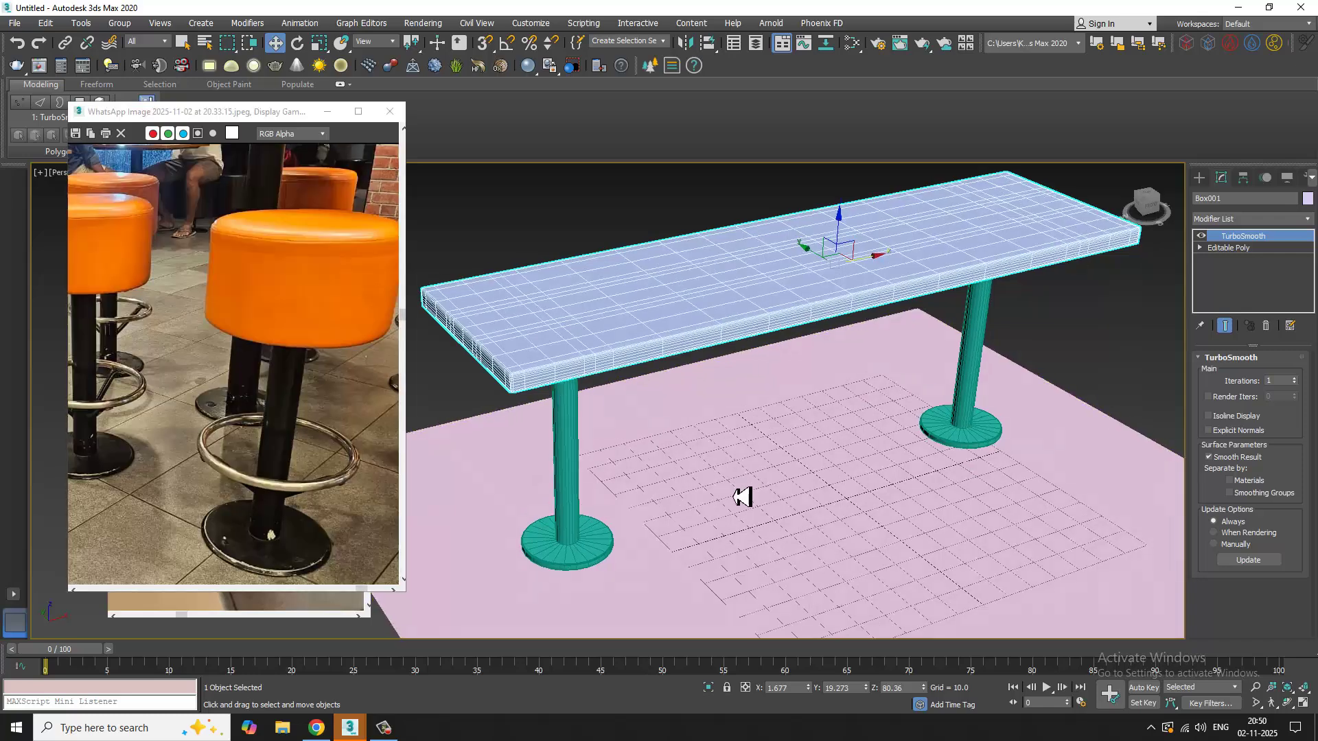
{"action": "middle_click_drag", "start_coordinate": [529, 583], "coordinate": [620, 487]}
{"action": "scroll", "coordinate": [620, 487], "scroll_direction": "up", "scroll_amount": 3}
{"action": "left_click", "coordinate": [691, 503]}
{"action": "scroll", "coordinate": [223, 431], "scroll_direction": "up", "scroll_amount": 4}
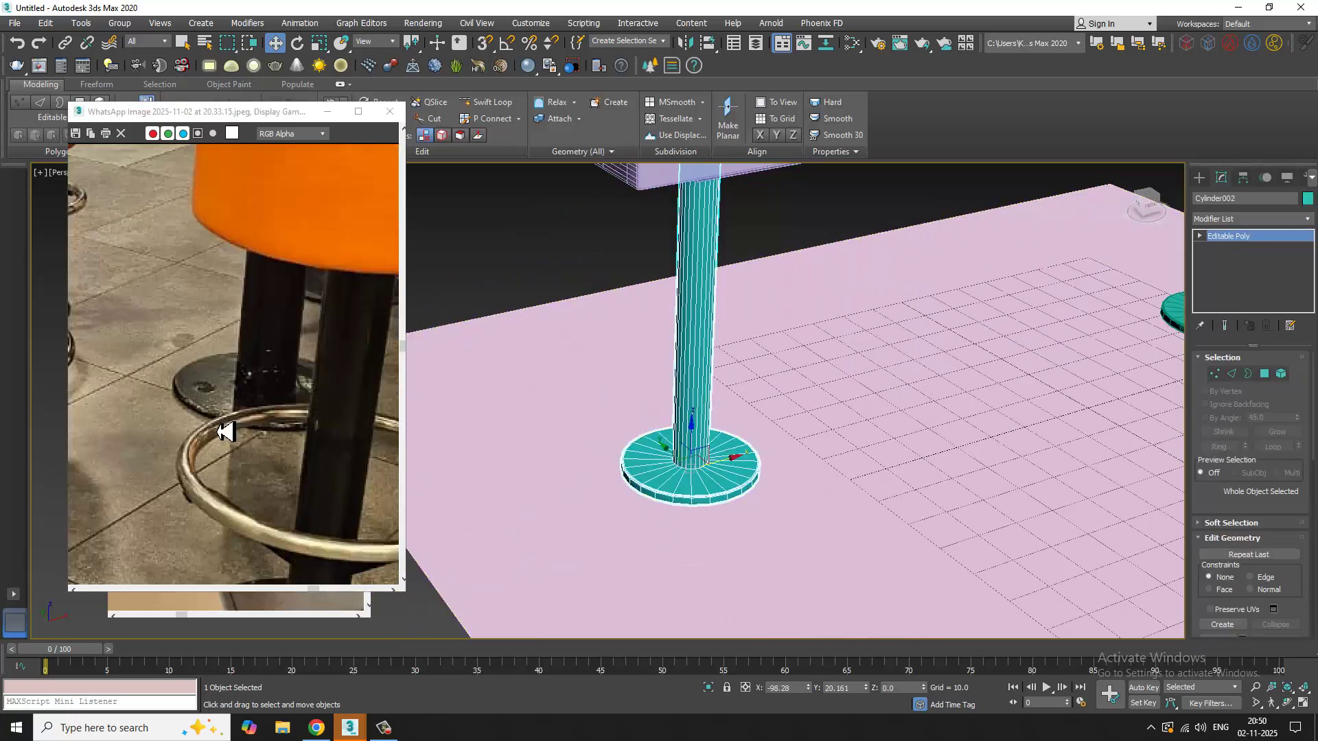
{"action": "scroll", "coordinate": [245, 436], "scroll_direction": "down", "scroll_amount": 4}
{"action": "scroll", "coordinate": [735, 473], "scroll_direction": "up", "scroll_amount": 1}
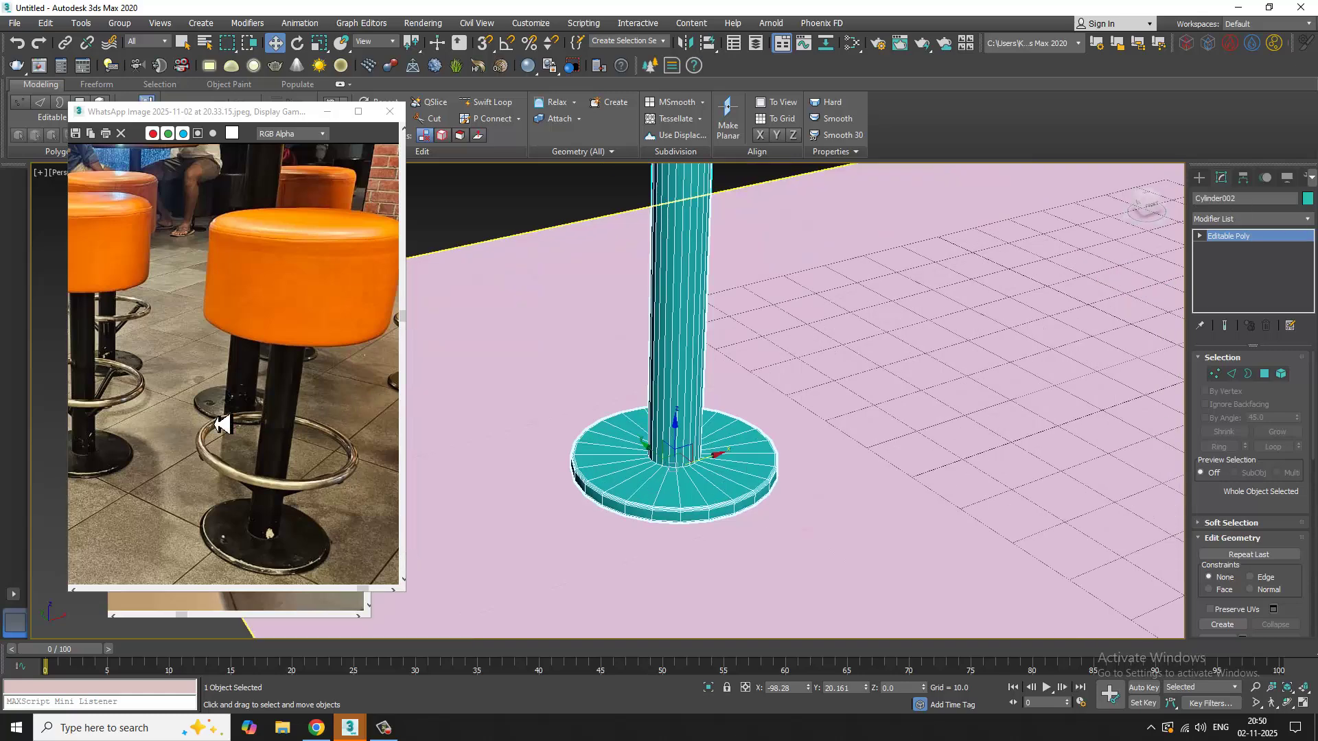
{"action": "scroll", "coordinate": [222, 423], "scroll_direction": "down", "scroll_amount": 3}
{"action": "scroll", "coordinate": [237, 408], "scroll_direction": "up", "scroll_amount": 1}
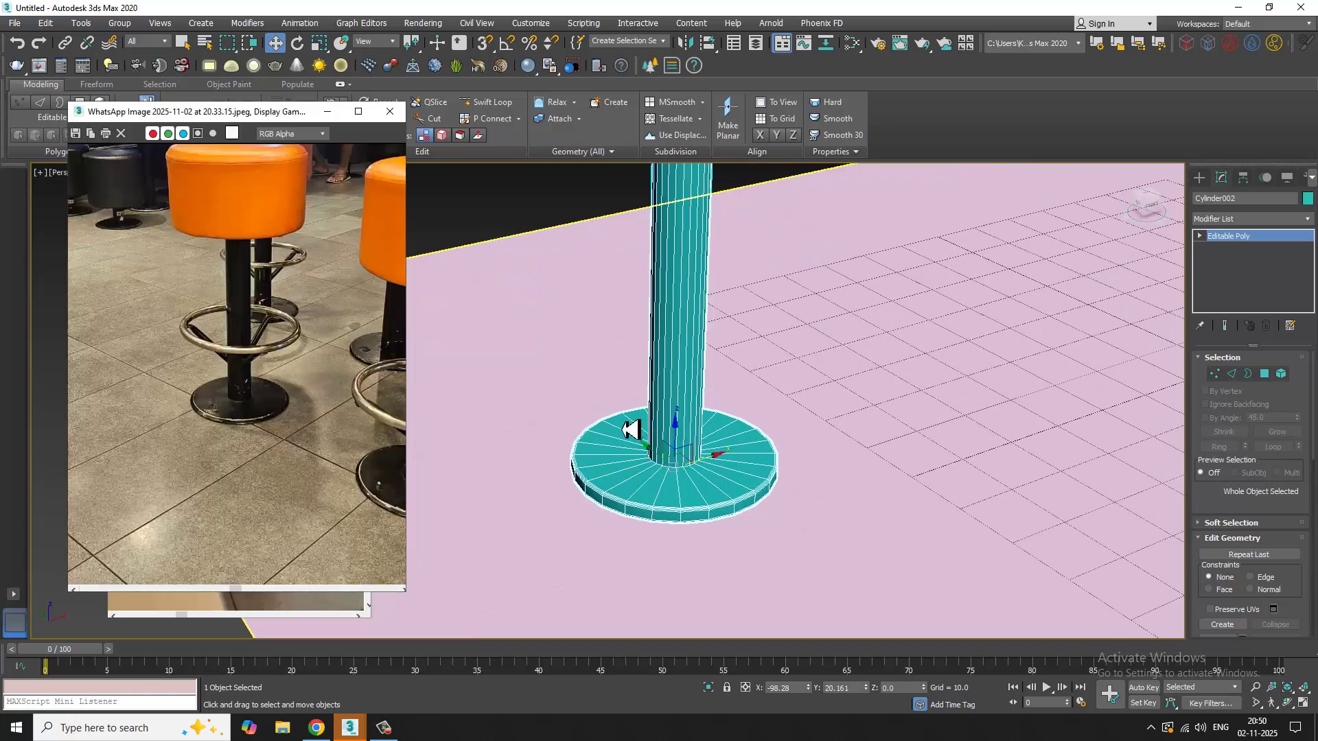
{"action": "left_click", "coordinate": [1200, 179]}
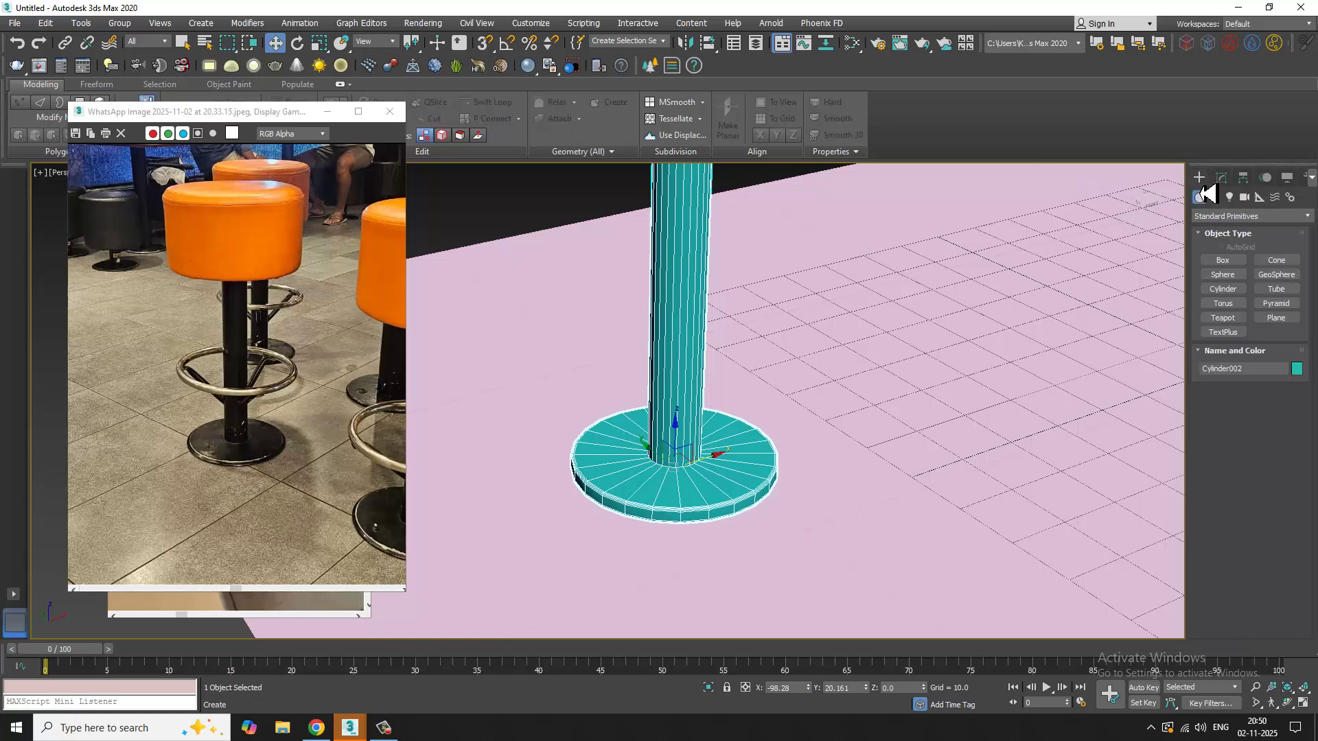
{"action": "left_click", "coordinate": [1233, 292]}
{"action": "scroll", "coordinate": [873, 483], "scroll_direction": "down", "scroll_amount": 4}
{"action": "middle_click_drag", "start_coordinate": [779, 435], "coordinate": [762, 401], "text": "alt"}
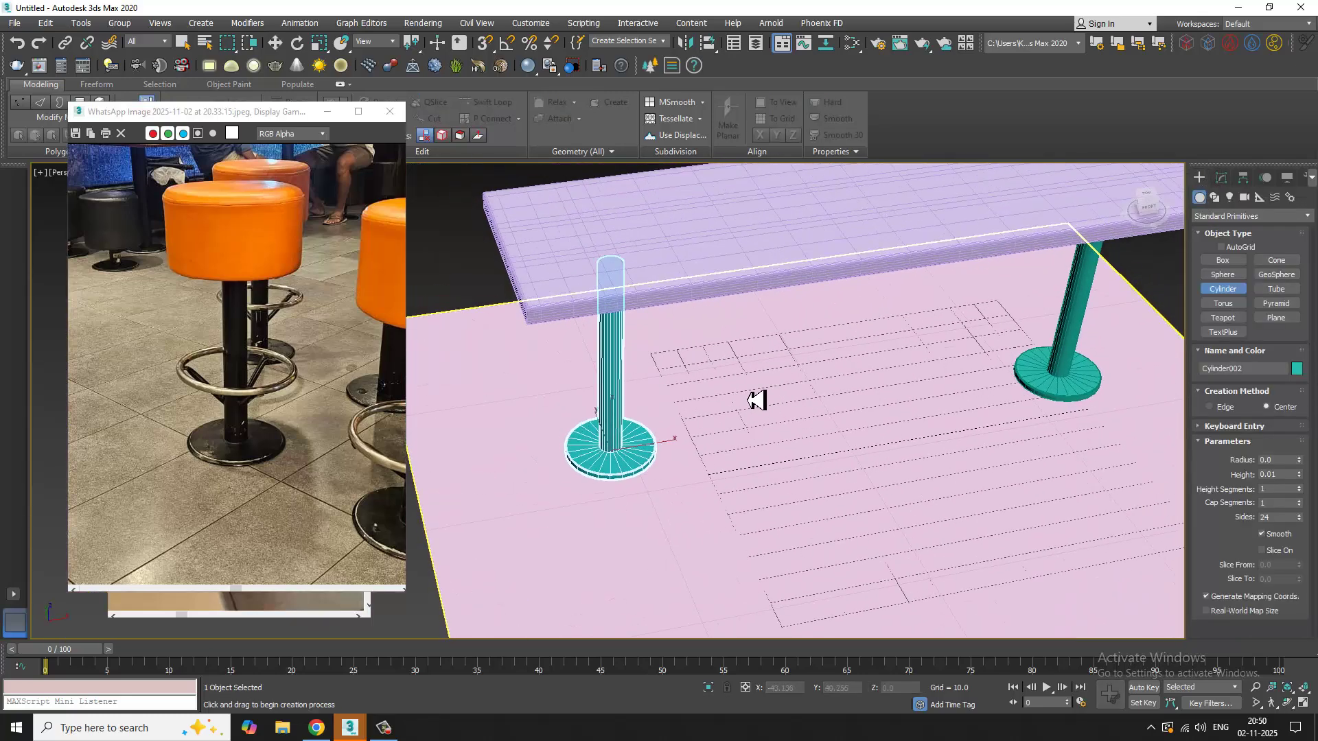
{"action": "scroll", "coordinate": [746, 440], "scroll_direction": "up", "scroll_amount": 2}
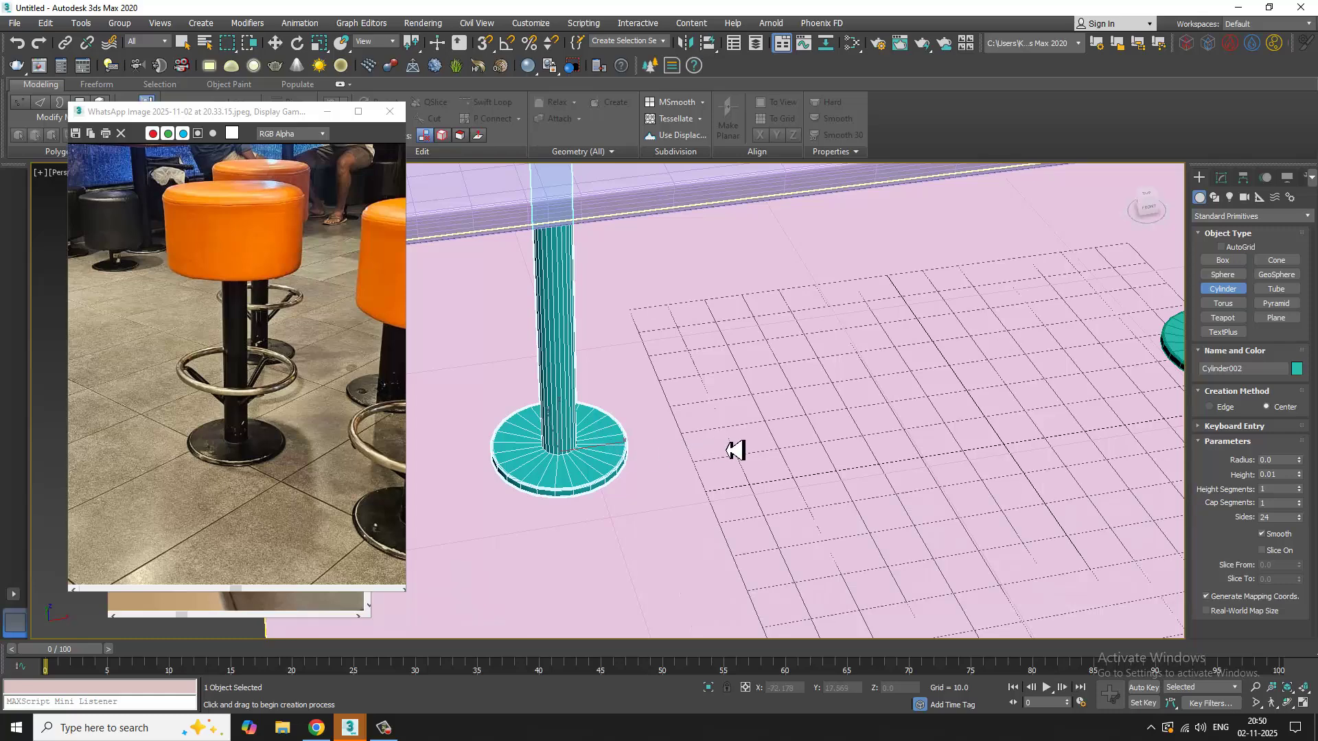
{"action": "scroll", "coordinate": [207, 331], "scroll_direction": "down", "scroll_amount": 1}
{"action": "middle_click_drag", "start_coordinate": [906, 412], "coordinate": [851, 464], "text": "alt"}
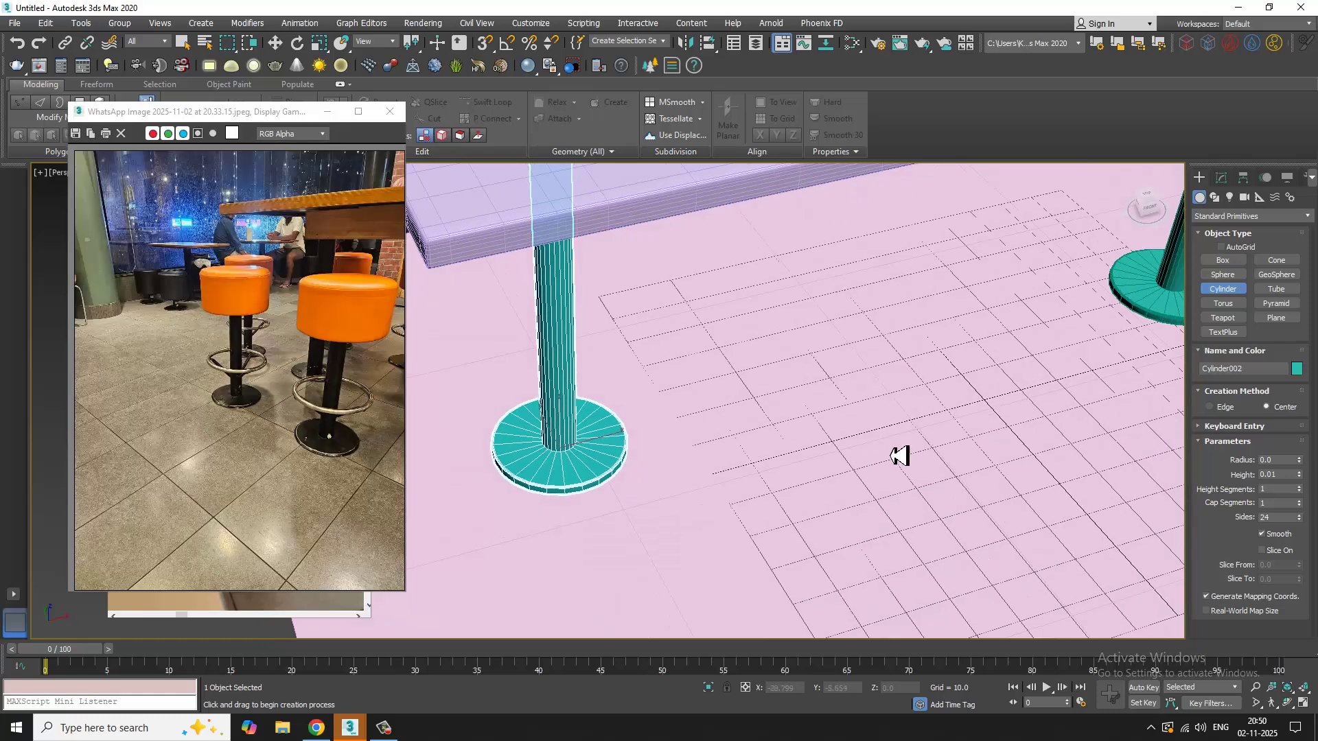
{"action": "scroll", "coordinate": [916, 427], "scroll_direction": "down", "scroll_amount": 4}
{"action": "middle_click_drag", "start_coordinate": [921, 403], "coordinate": [954, 490], "text": "alt"}
{"action": "scroll", "coordinate": [954, 490], "scroll_direction": "up", "scroll_amount": 2}
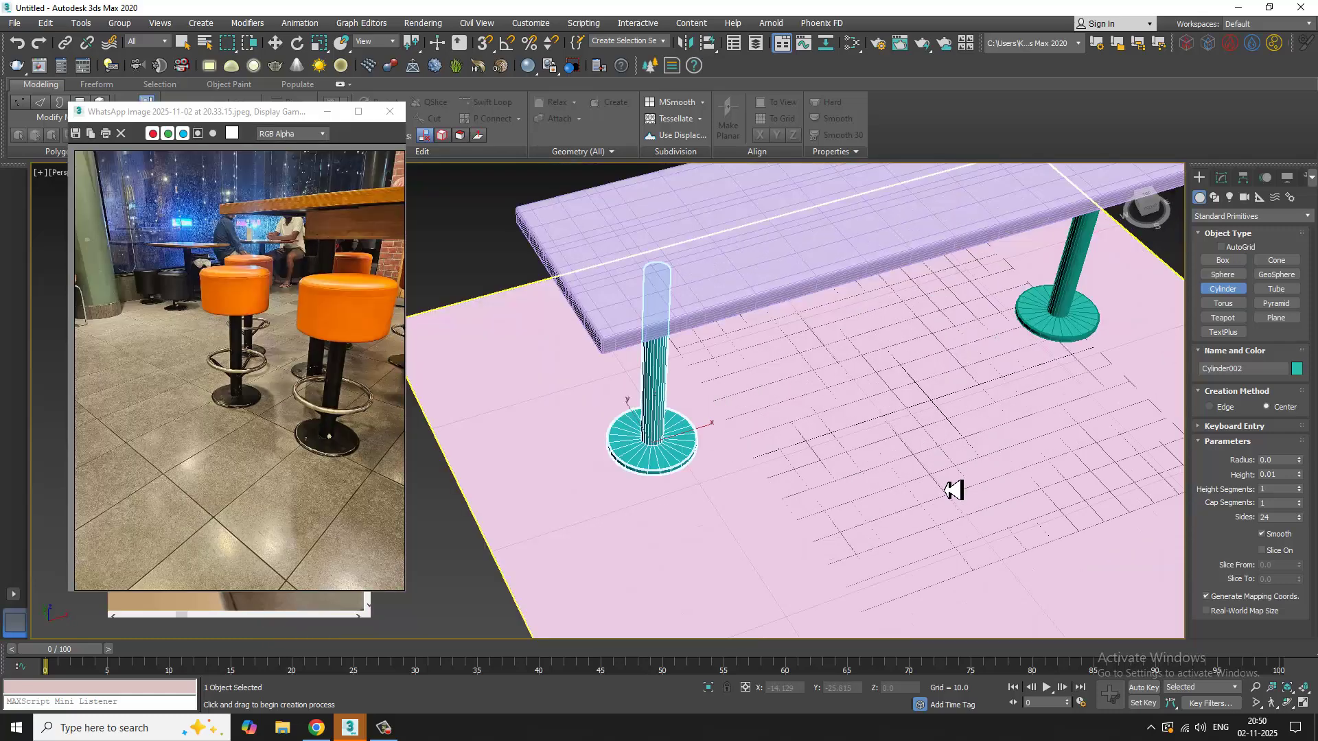
{"action": "right_click", "coordinate": [989, 514]}
Step: Draw a flat cylinder for the stool base on the floor in front of the table, about 11 in radius and 1.35 high
{"action": "scroll", "coordinate": [931, 480], "scroll_direction": "down", "scroll_amount": 4}
{"action": "scroll", "coordinate": [927, 481], "scroll_direction": "up", "scroll_amount": 2}
{"action": "left_click", "coordinate": [927, 481]}
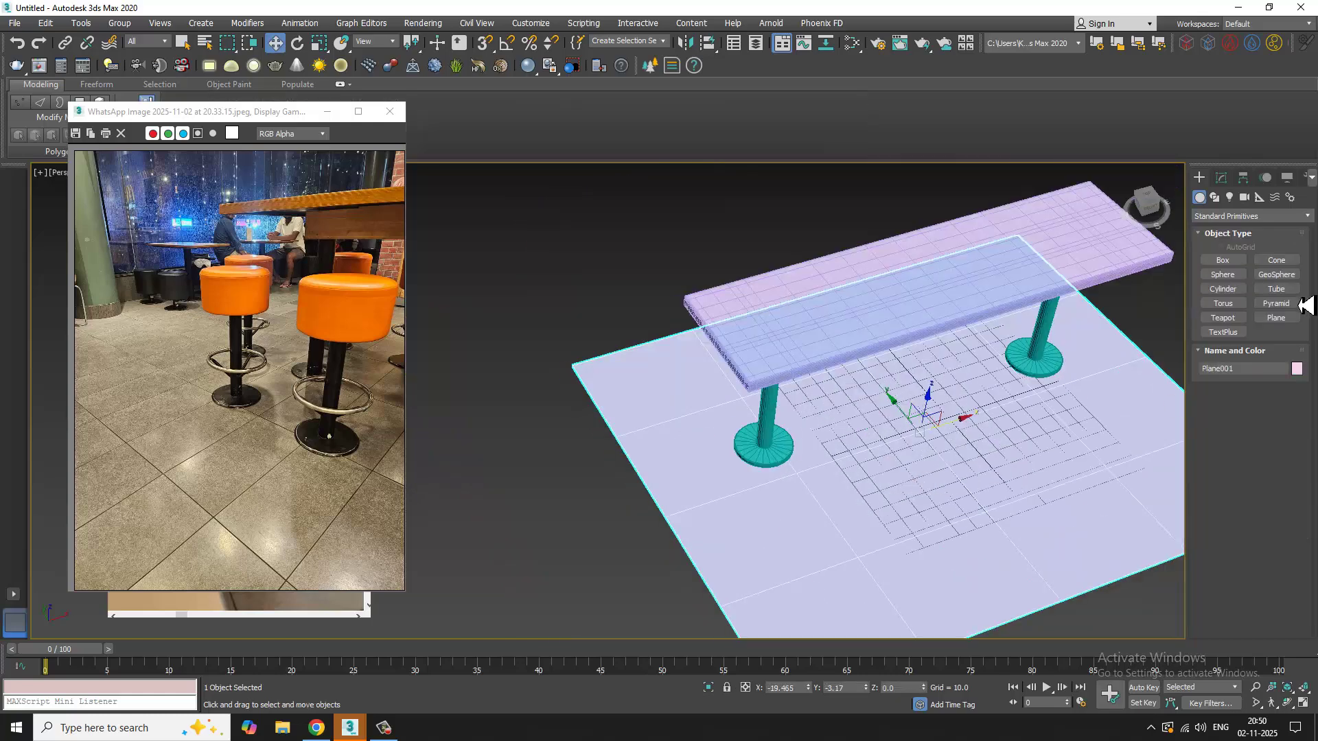
{"action": "left_click", "coordinate": [1222, 290]}
{"action": "scroll", "coordinate": [904, 497], "scroll_direction": "up", "scroll_amount": 2}
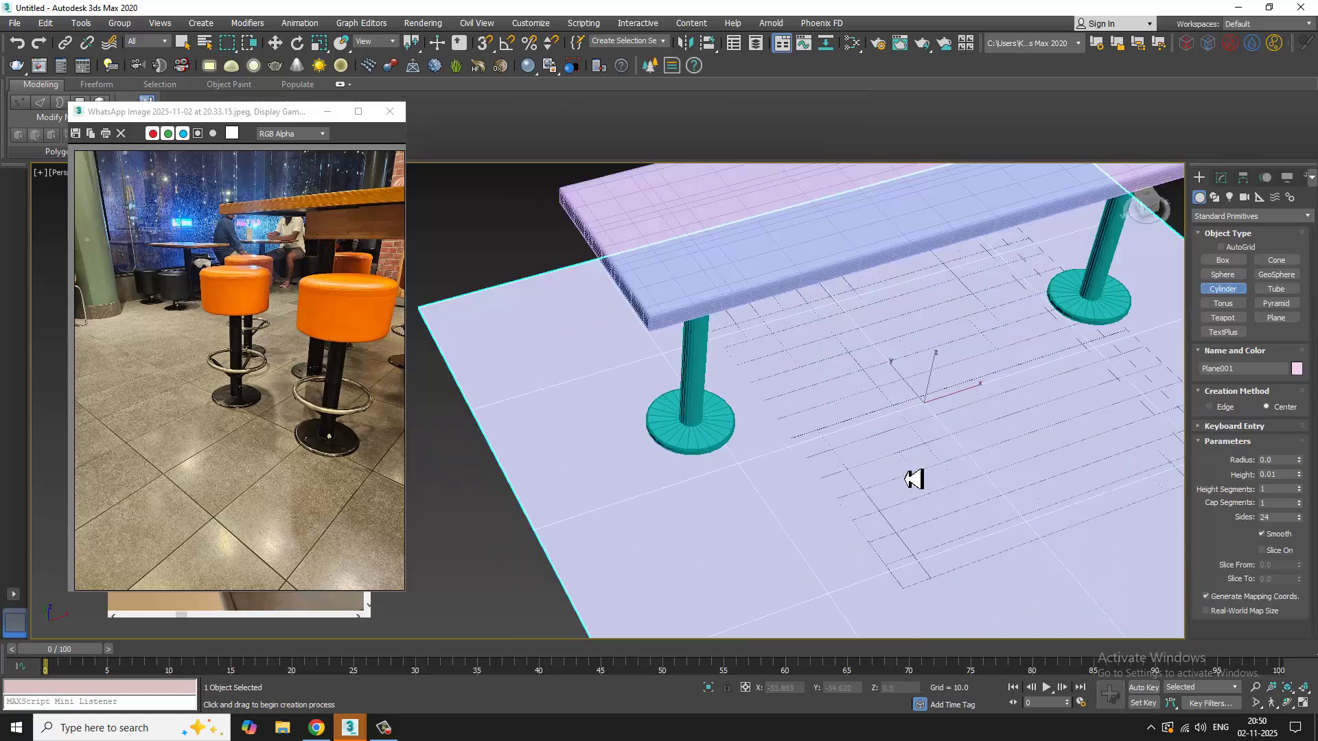
{"action": "left_click_drag", "start_coordinate": [913, 461], "coordinate": [923, 495]}
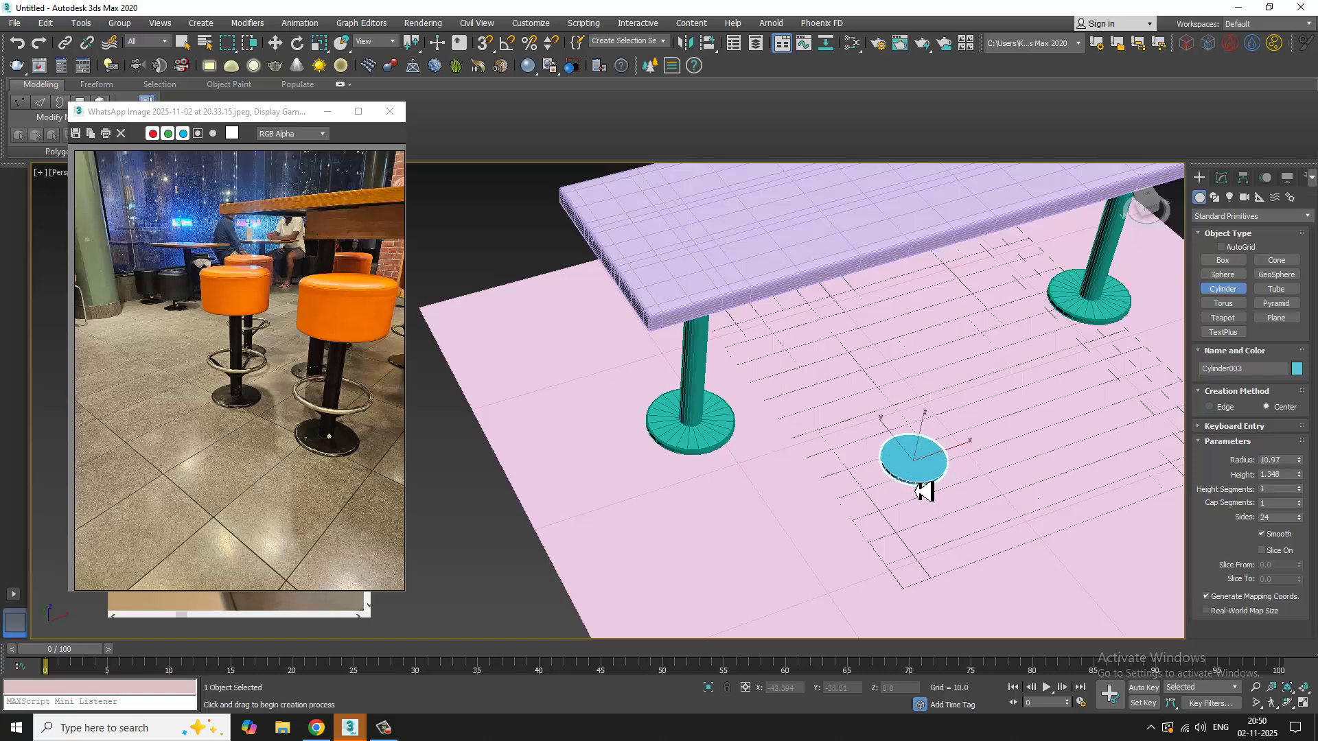
{"action": "right_click", "coordinate": [923, 491]}
Step: Convert the stool base cylinder to an Editable Poly
{"action": "middle_click_drag", "start_coordinate": [923, 491], "coordinate": [918, 459], "text": "alt"}
{"action": "key", "text": "z"}
{"action": "middle_click_drag", "start_coordinate": [784, 474], "coordinate": [867, 443]}
{"action": "scroll", "coordinate": [356, 483], "scroll_direction": "up", "scroll_amount": 1}
{"action": "key", "text": "e"}
{"action": "right_click", "coordinate": [721, 328]}
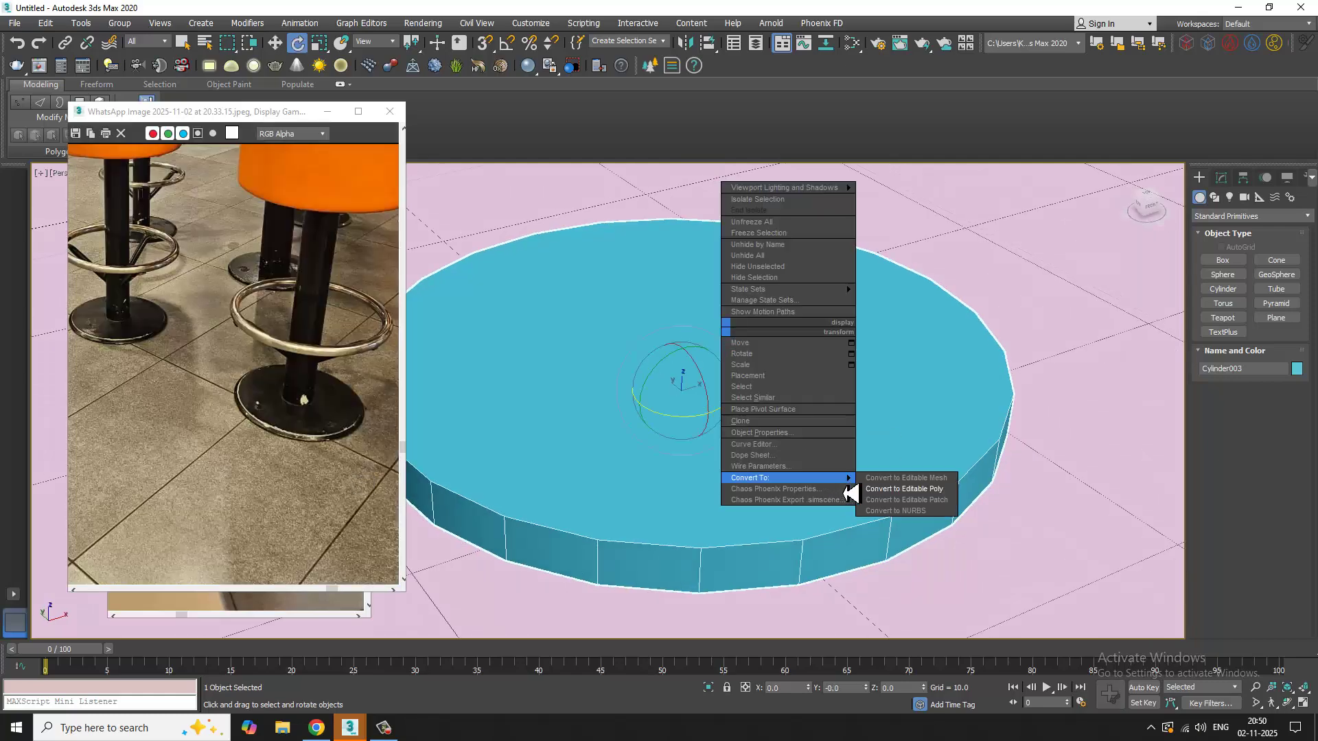
{"action": "left_click", "coordinate": [851, 493]}
Step: Scale down the top polygon of the stool base to give the disc a sloped rim
{"action": "key", "text": "4"}
{"action": "left_click", "coordinate": [706, 439]}
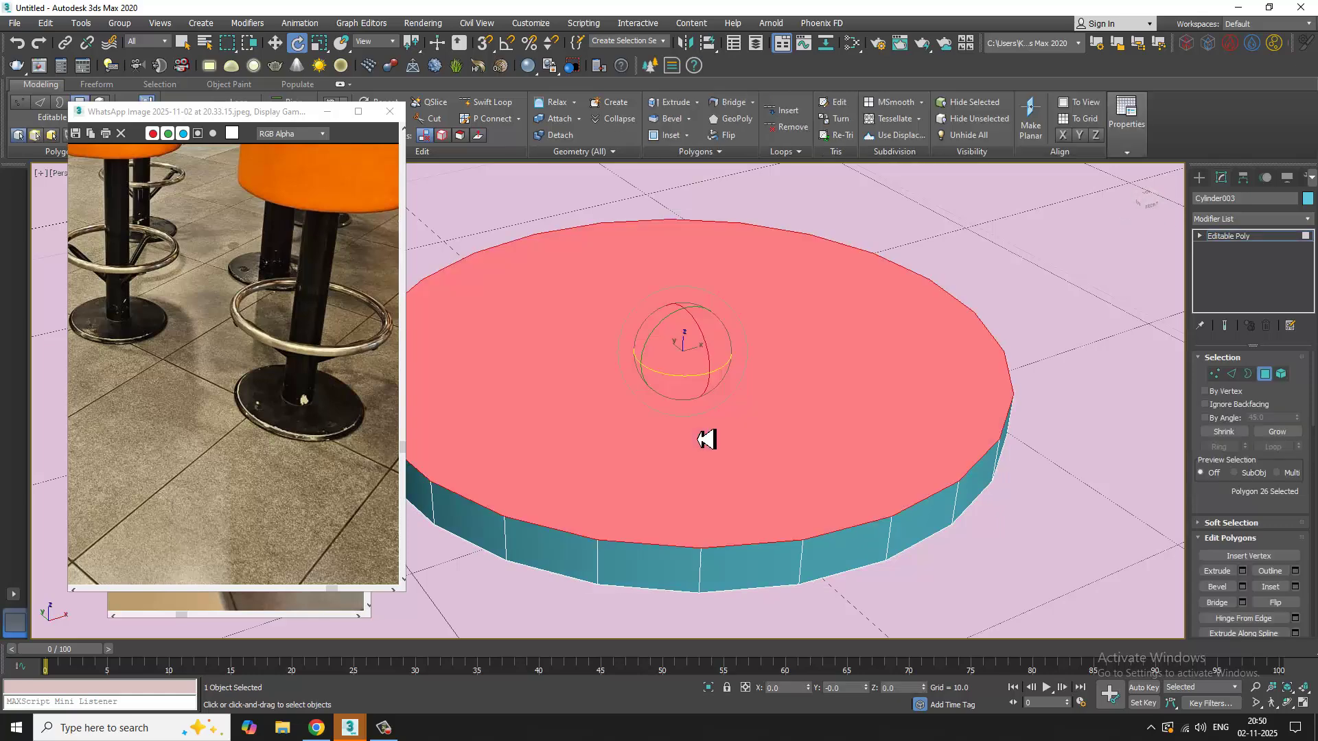
{"action": "key", "text": "r"}
{"action": "left_click_drag", "start_coordinate": [692, 364], "coordinate": [709, 370]}
{"action": "key", "text": "w"}
{"action": "scroll", "coordinate": [693, 330], "scroll_direction": "down", "scroll_amount": 6}
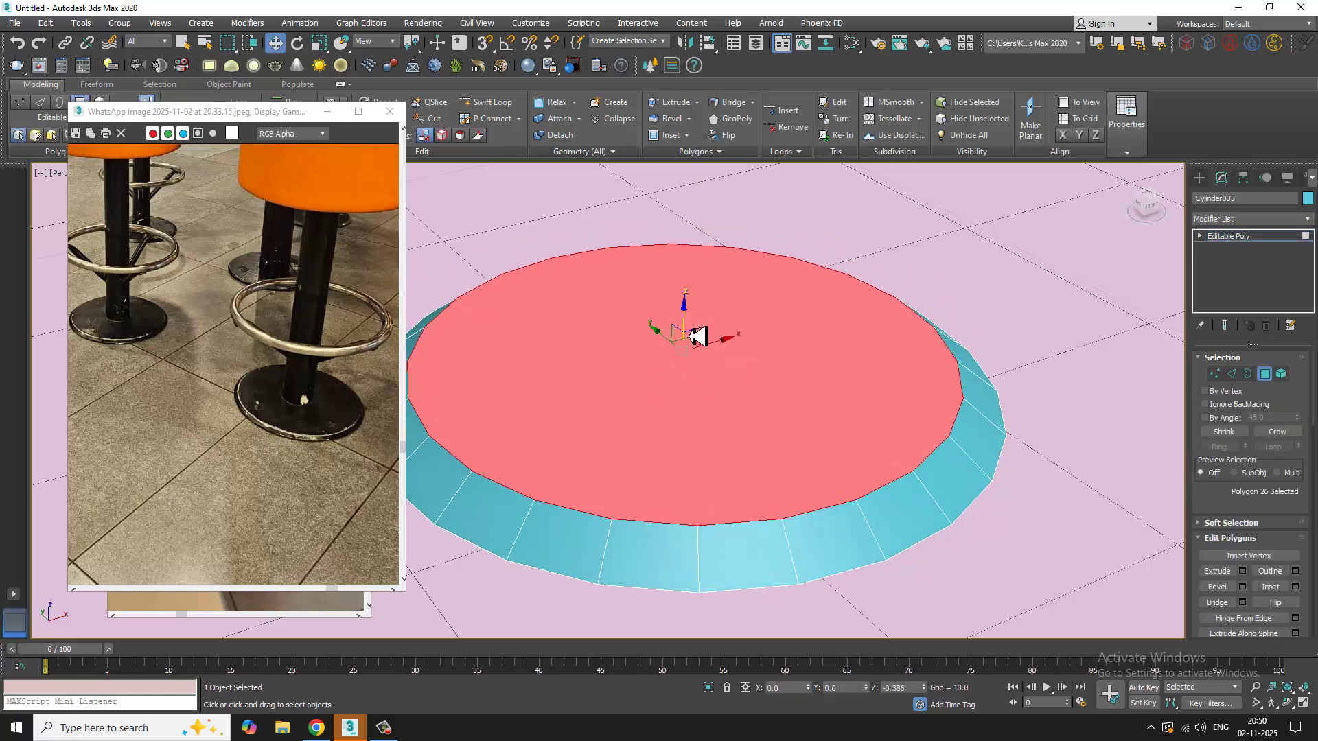
Step: Undo the last scaling of the stool base's top polygon to give the disc a narrower sloped rim
{"action": "scroll", "coordinate": [701, 361], "scroll_direction": "up", "scroll_amount": 3}
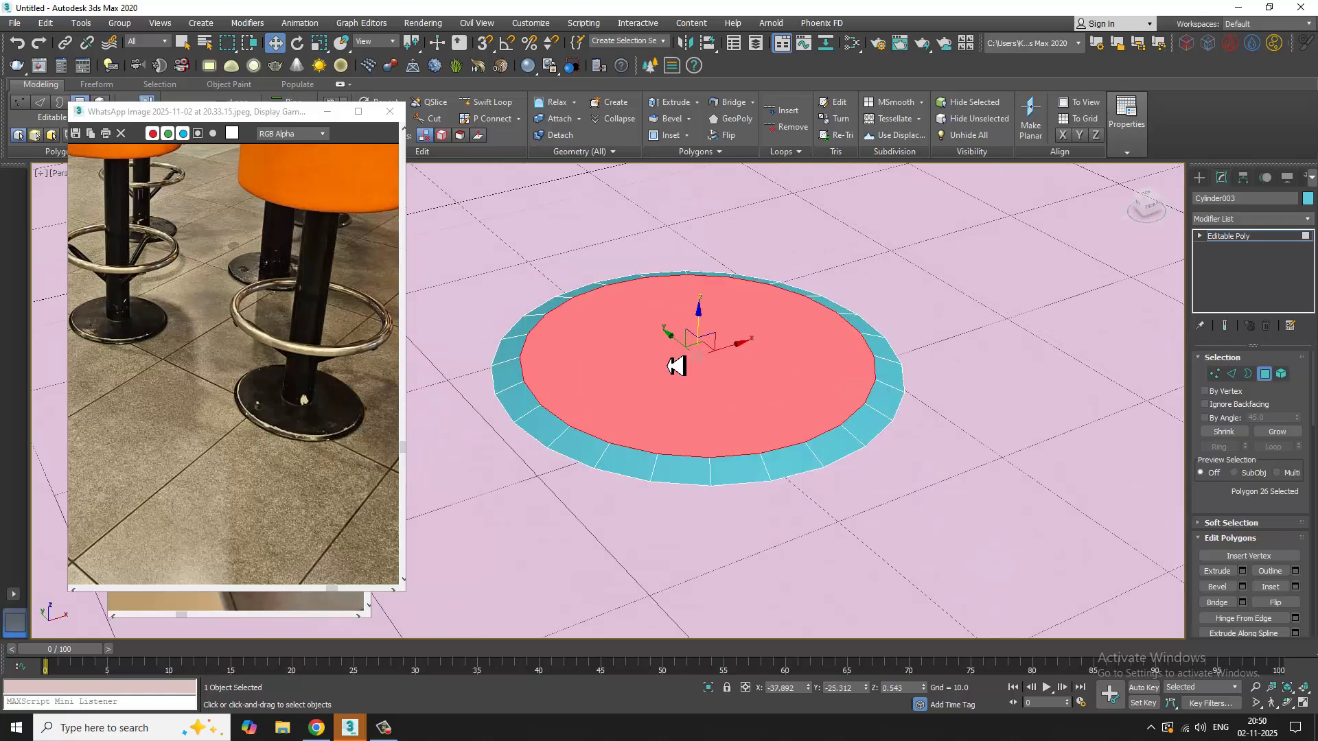
{"action": "key", "text": "r"}
{"action": "key", "text": "ctrl+z"}
{"action": "key", "text": "w"}
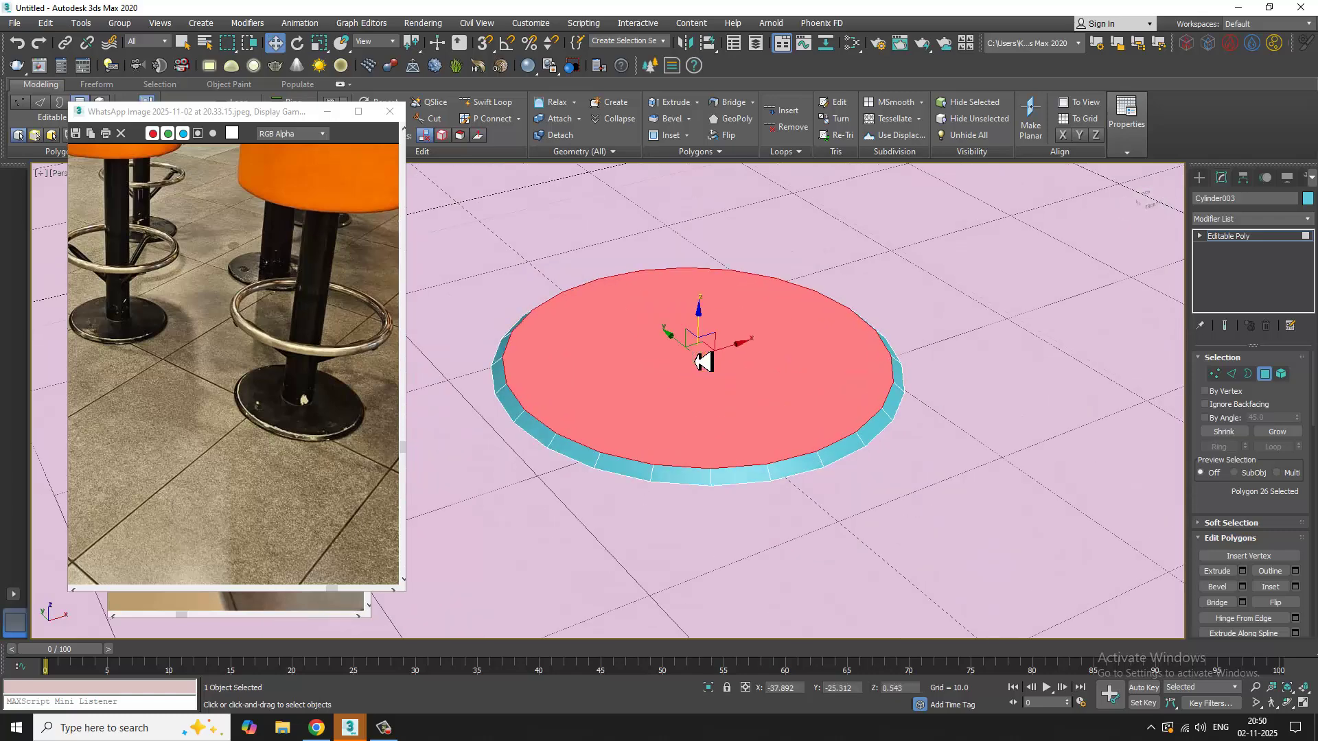
Step: Inset the top polygon of the stool base by about 7.71 to outline a small central circle
{"action": "left_click", "coordinate": [1295, 587]}
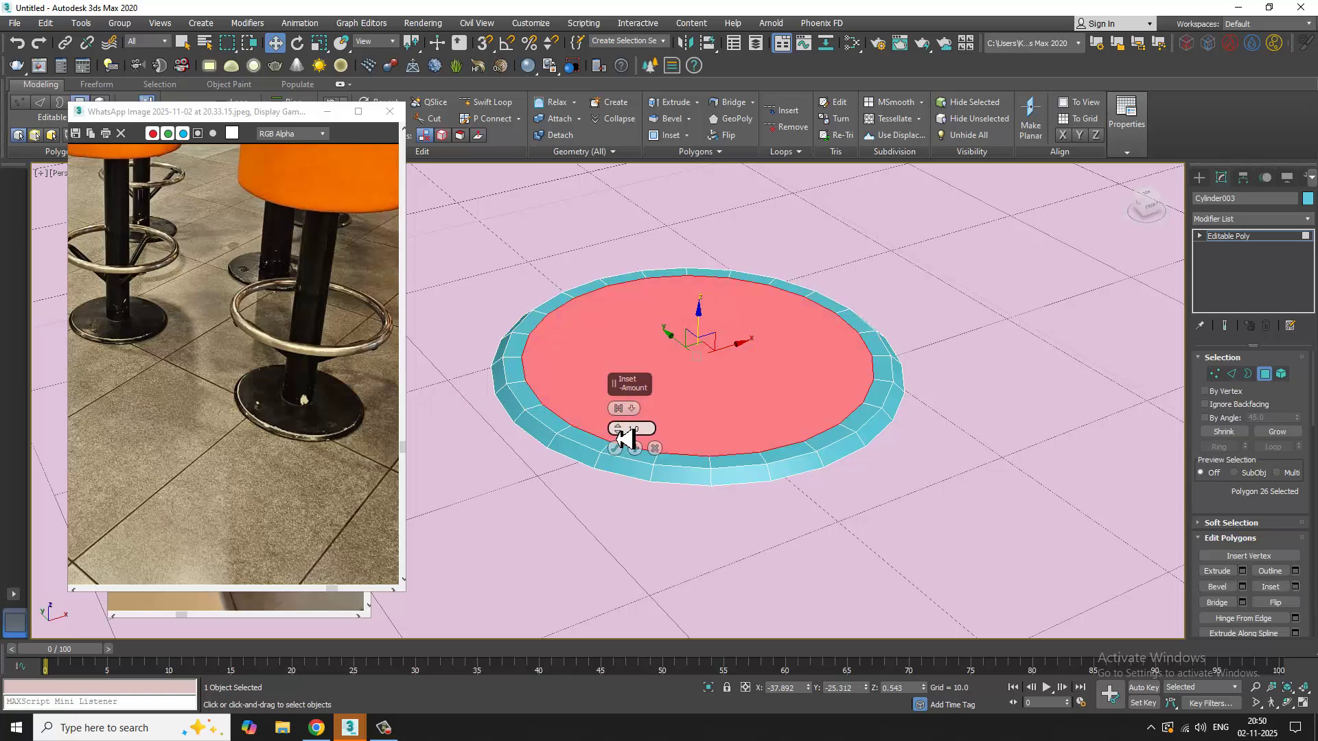
{"action": "left_click_drag", "start_coordinate": [624, 438], "coordinate": [624, 383]}
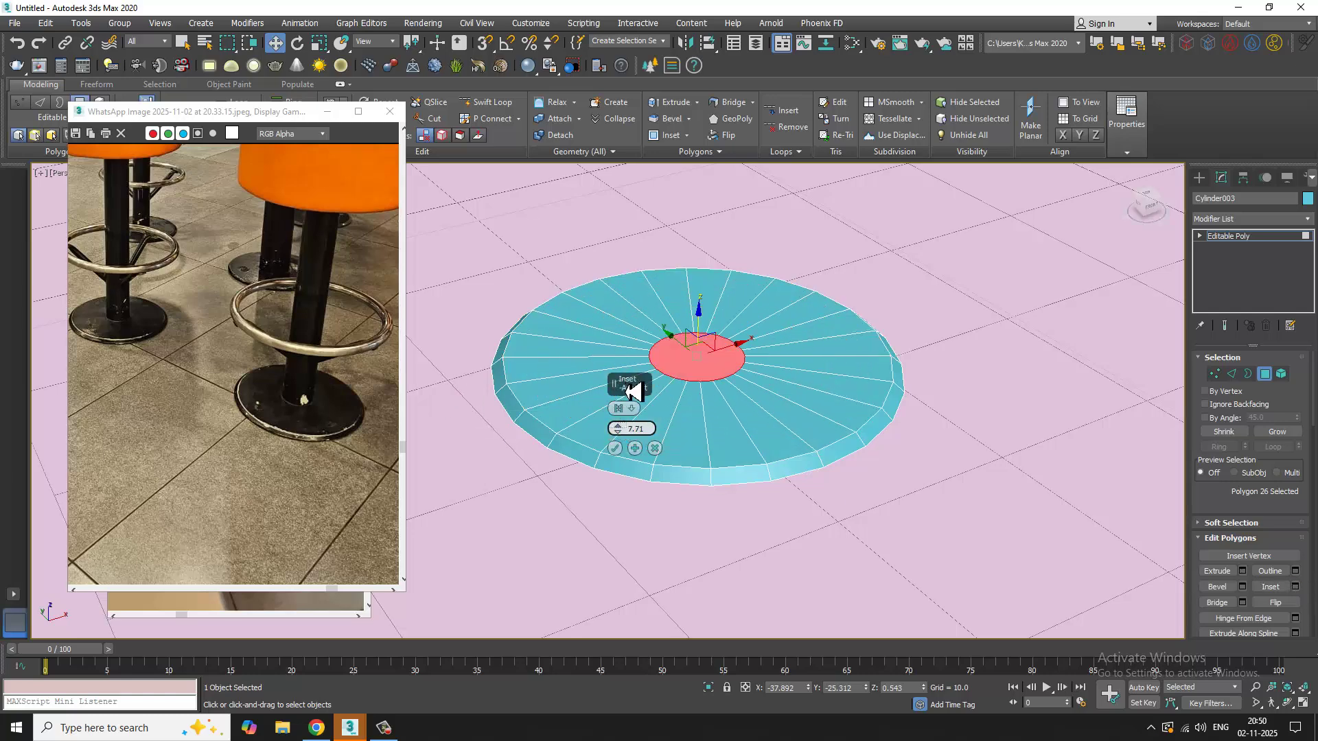
{"action": "left_click", "coordinate": [617, 450]}
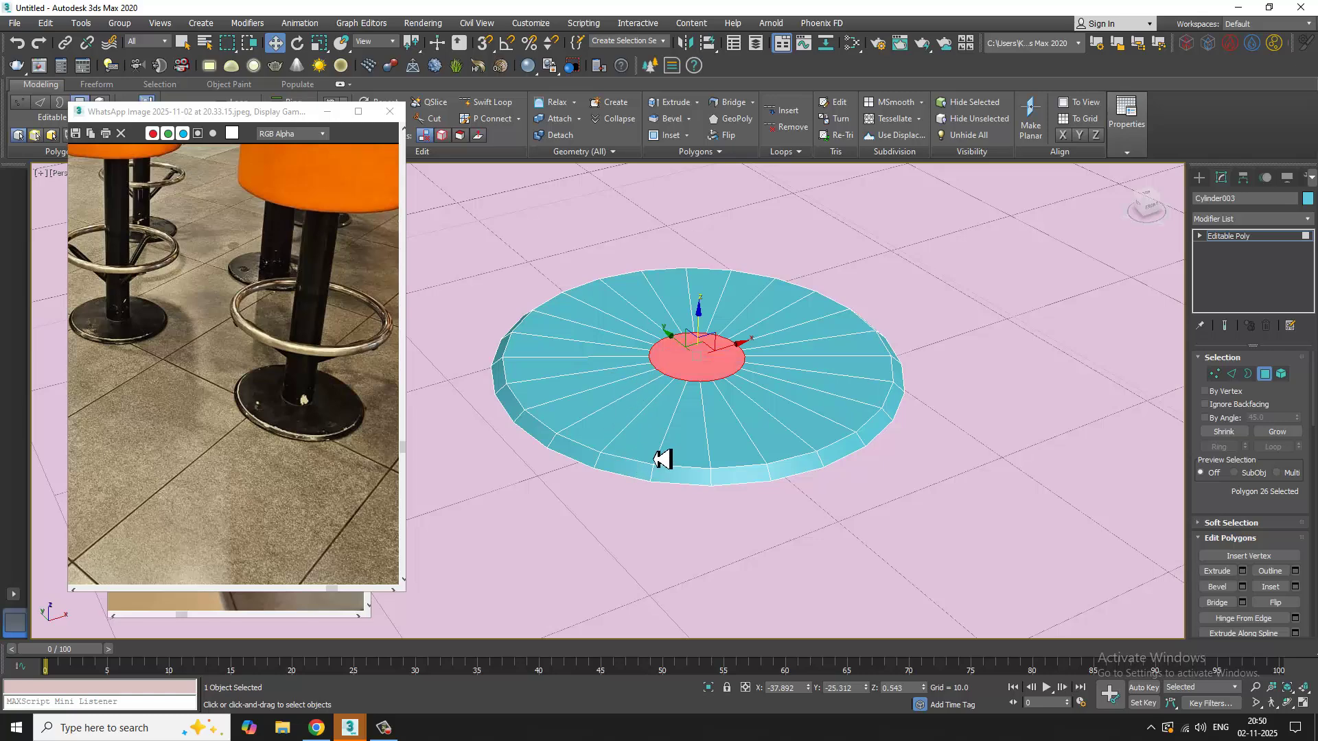
Step: Extrude the small central polygon of the stool base upward by 10 to start the column
{"action": "middle_click_drag", "start_coordinate": [656, 450], "coordinate": [760, 459], "text": "alt"}
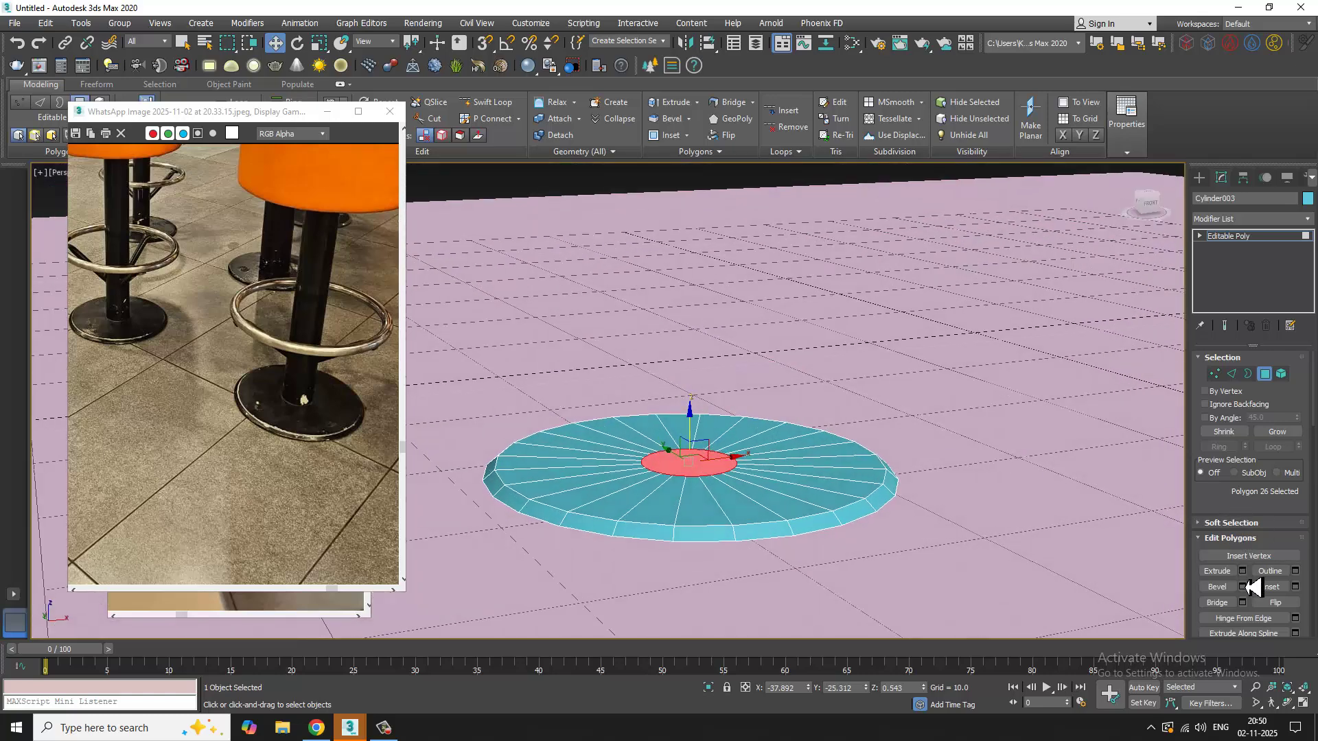
{"action": "left_click", "coordinate": [1243, 571]}
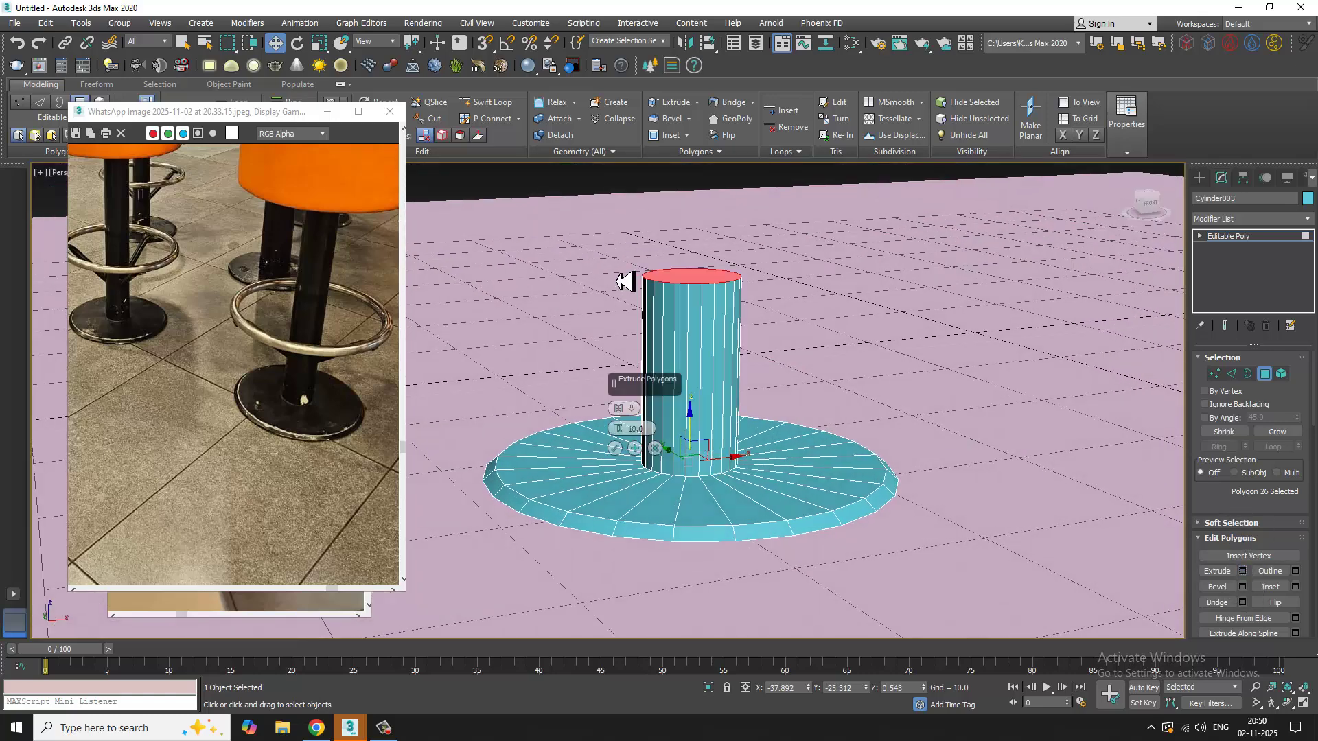
{"action": "left_click", "coordinate": [616, 450]}
{"action": "scroll", "coordinate": [631, 435], "scroll_direction": "down", "scroll_amount": 6}
{"action": "middle_click_drag", "start_coordinate": [632, 435], "coordinate": [656, 465], "text": "alt"}
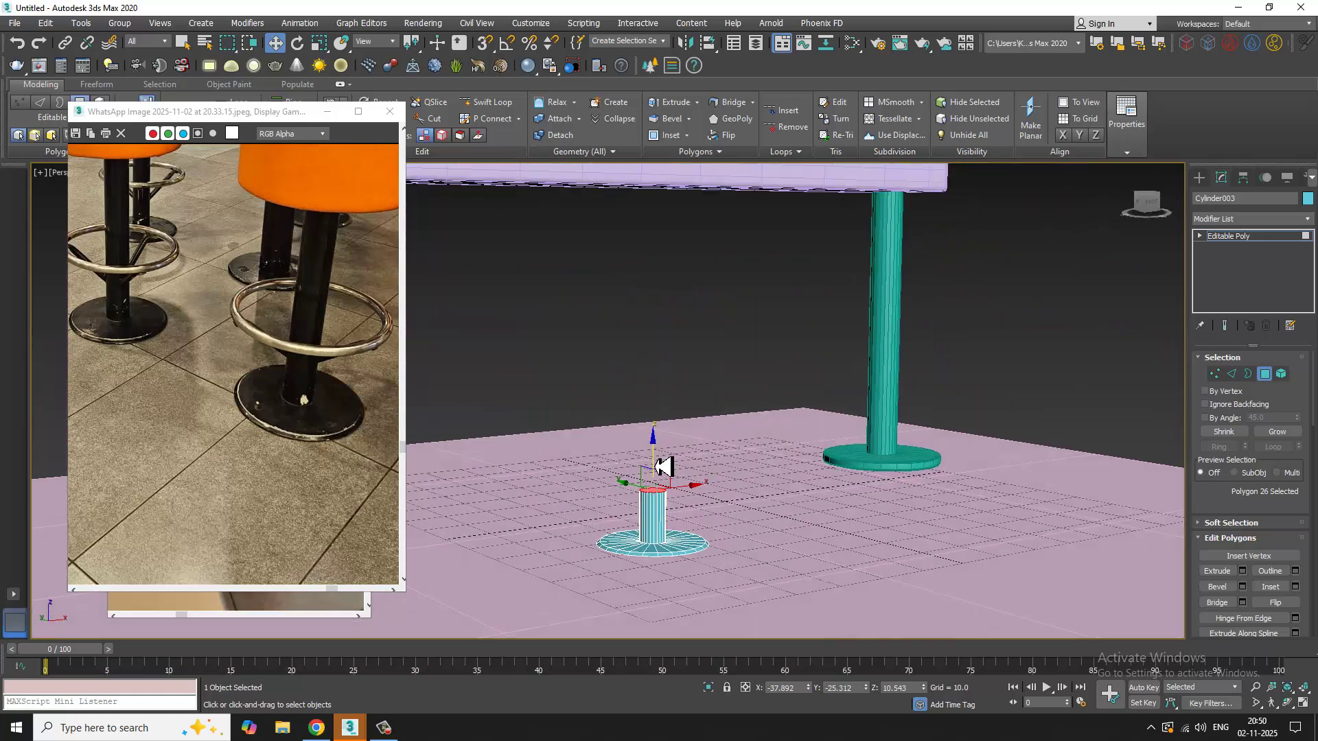
Step: Raise the column's top polygon to about Z 42, comparing the stool's proportions with the reference photo
{"action": "left_click_drag", "start_coordinate": [653, 455], "coordinate": [646, 358]}
{"action": "scroll", "coordinate": [659, 295], "scroll_direction": "down", "scroll_amount": 3}
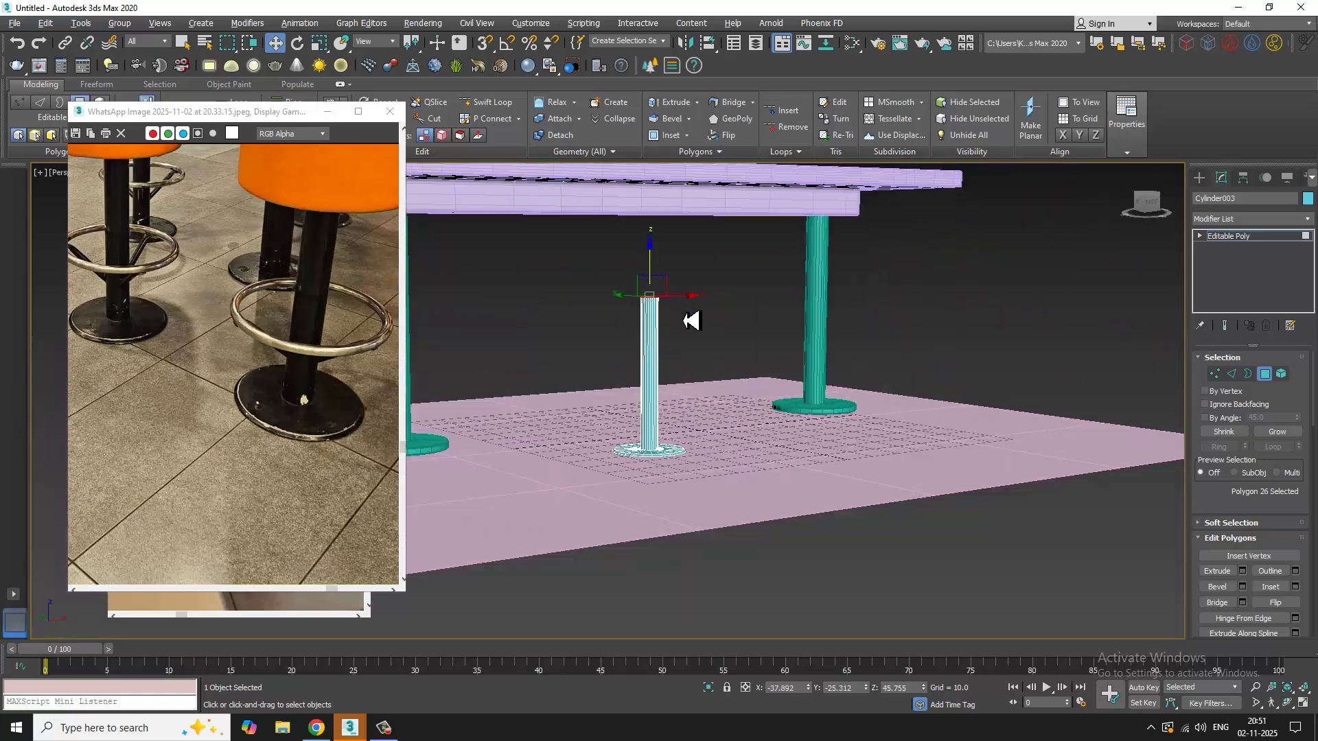
{"action": "middle_click_drag", "start_coordinate": [685, 321], "coordinate": [657, 353]}
{"action": "scroll", "coordinate": [693, 360], "scroll_direction": "down", "scroll_amount": 3}
{"action": "scroll", "coordinate": [663, 352], "scroll_direction": "up", "scroll_amount": 2}
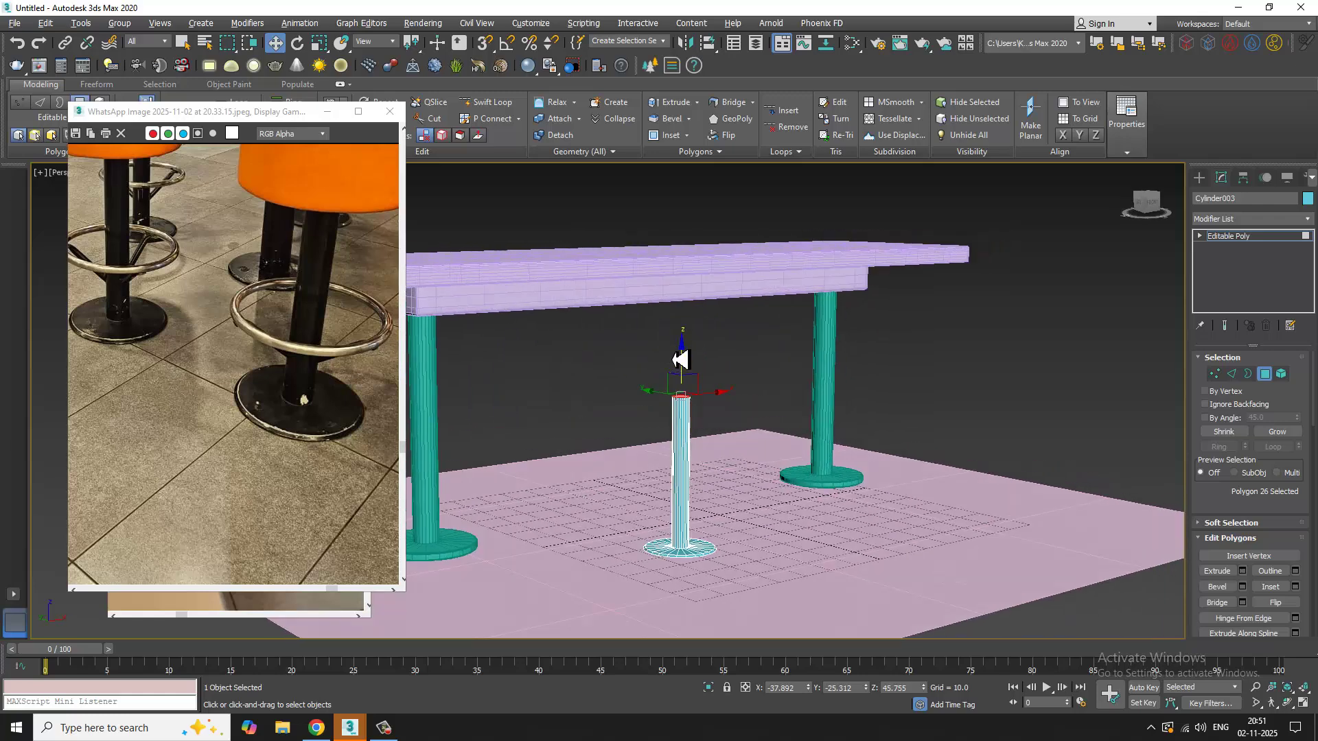
{"action": "middle_click_drag", "start_coordinate": [282, 249], "coordinate": [320, 355]}
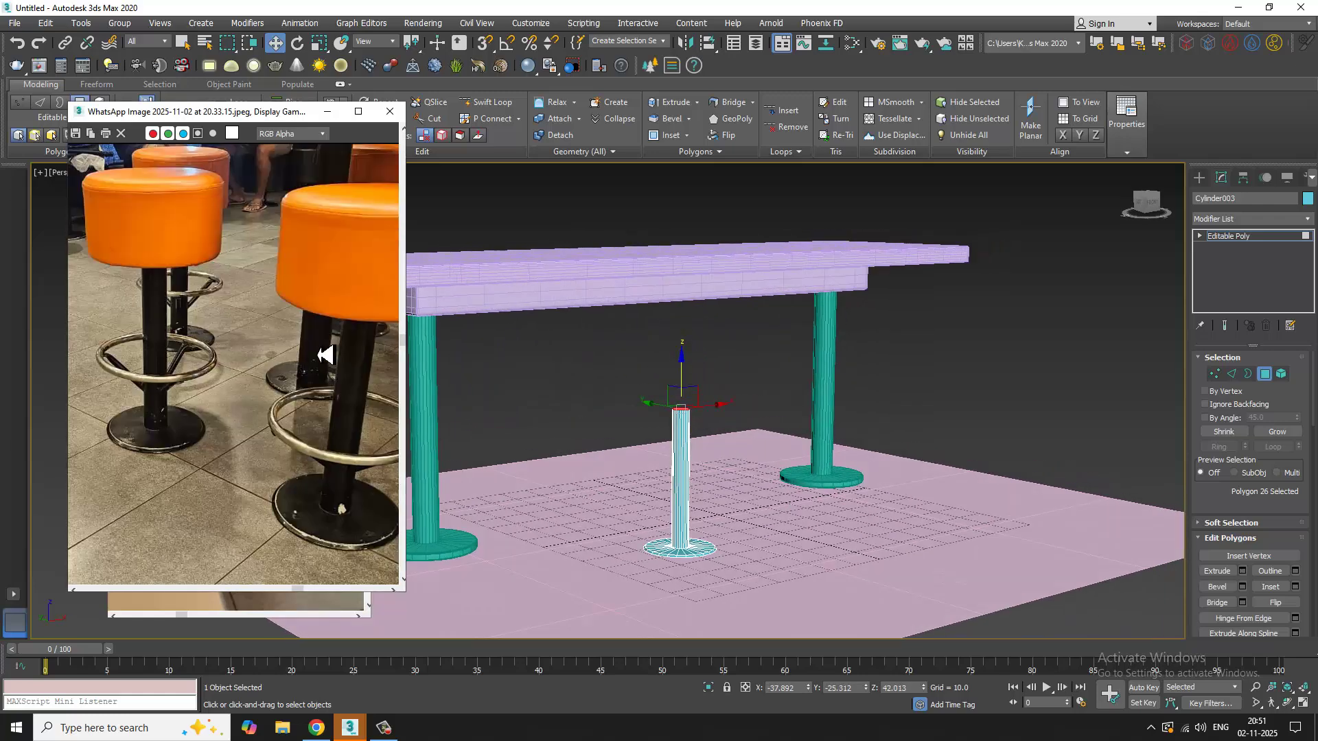
Step: Draw a ChamferCyl for the seat centred on the stool column in the top view, about 20.1 radius, 34.5 high, with 1.18 fillet
{"action": "middle_click_drag", "start_coordinate": [892, 398], "coordinate": [722, 421], "text": "alt"}
{"action": "scroll", "coordinate": [722, 421], "scroll_direction": "up", "scroll_amount": 3}
{"action": "left_click", "coordinate": [1199, 177]}
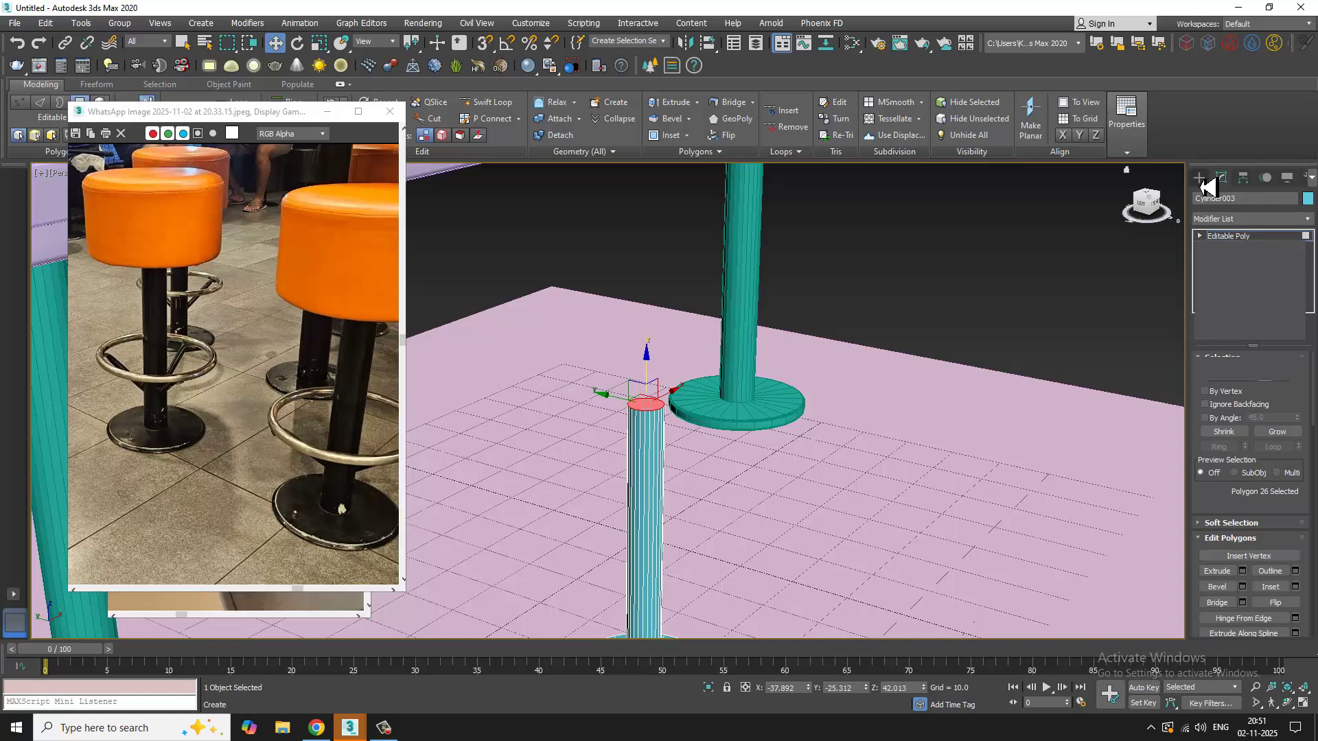
{"action": "left_click", "coordinate": [1249, 216]}
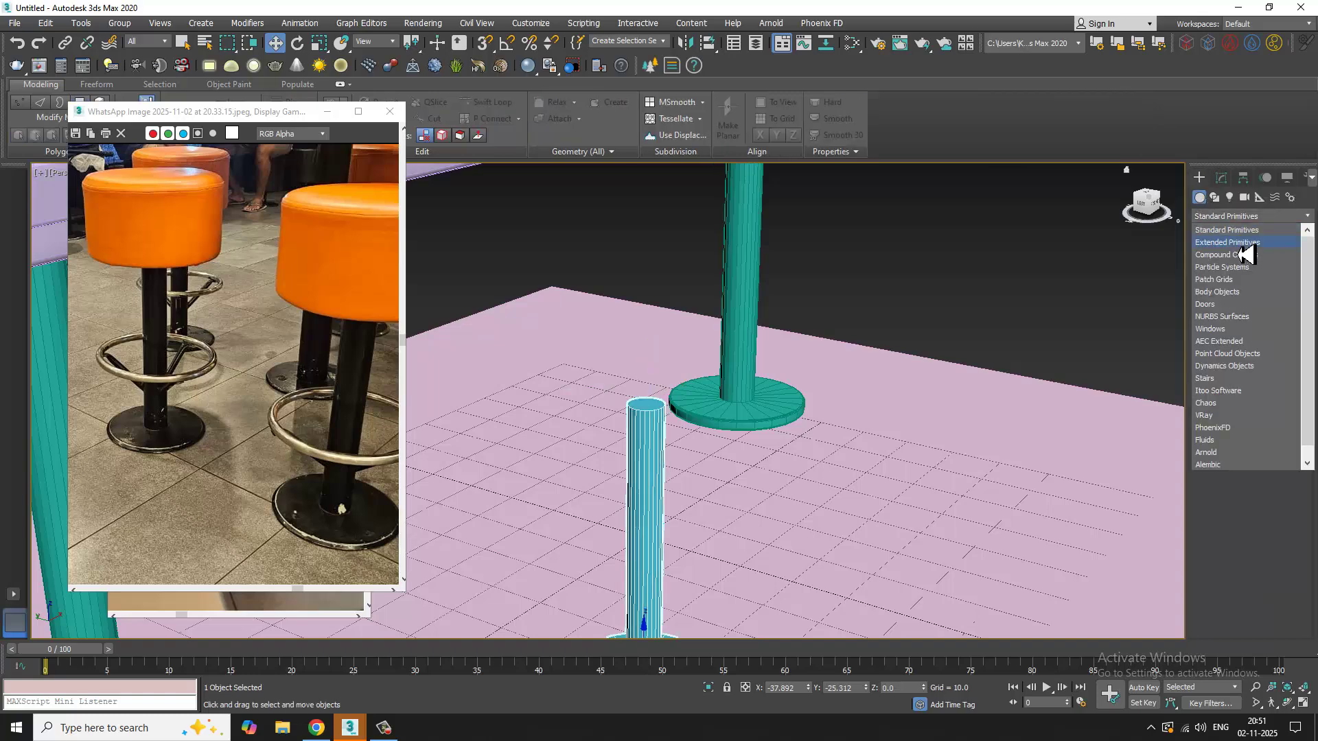
{"action": "left_click", "coordinate": [1228, 232]}
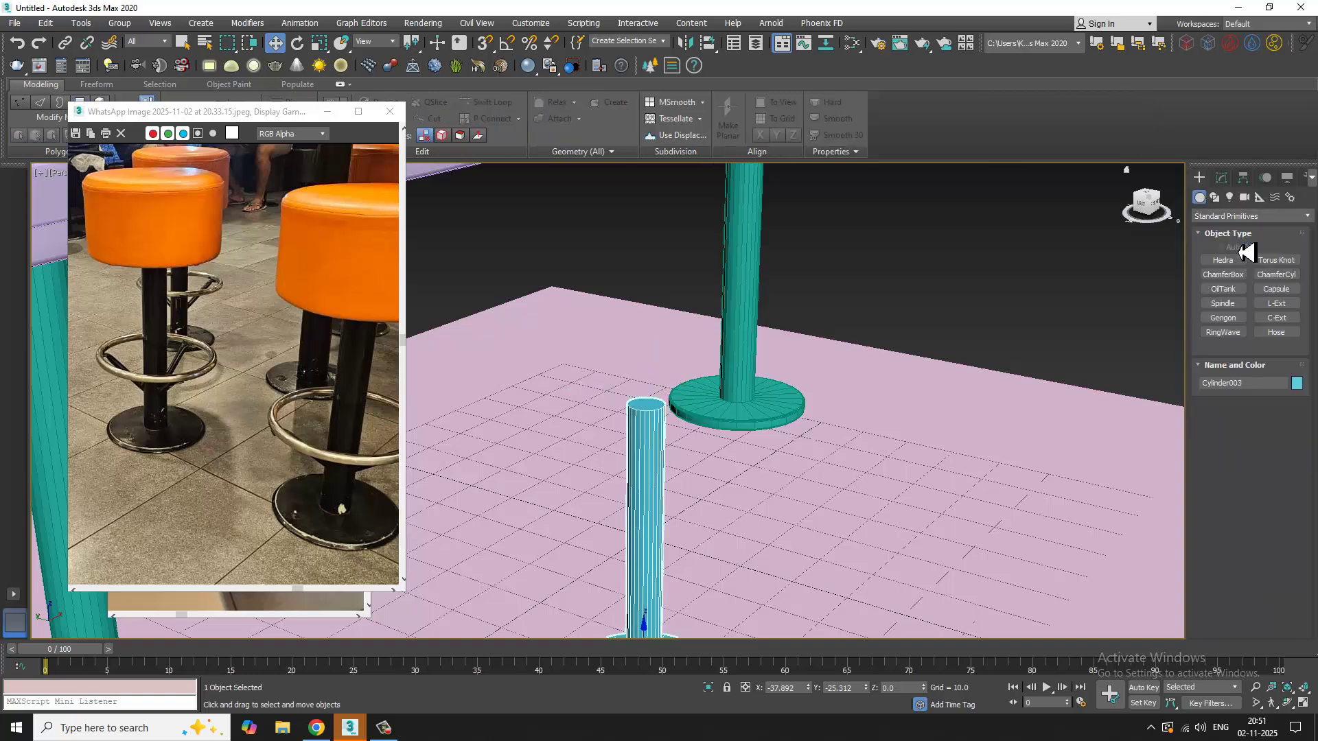
{"action": "left_click", "coordinate": [1276, 274]}
{"action": "key", "text": "alt+w"}
{"action": "key", "text": "alt+w"}
{"action": "scroll", "coordinate": [720, 373], "scroll_direction": "up", "scroll_amount": 6}
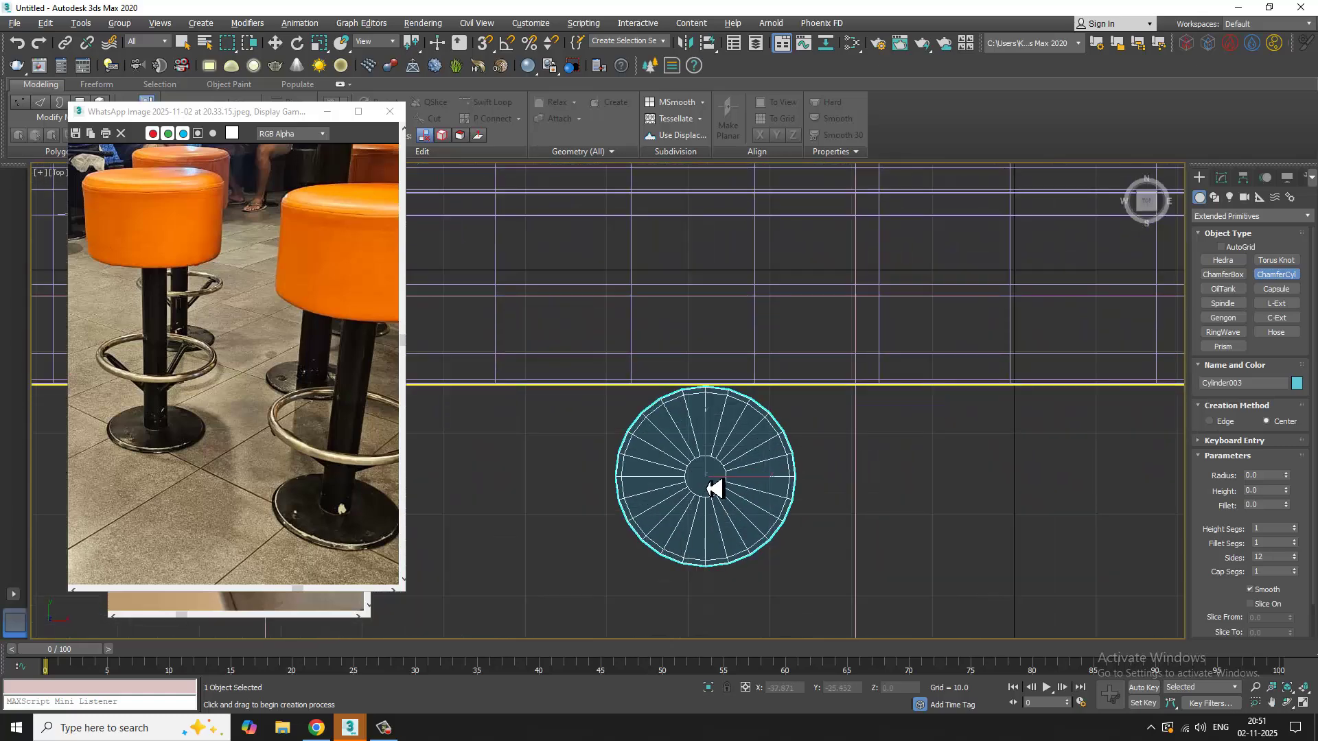
{"action": "left_click_drag", "start_coordinate": [707, 479], "coordinate": [823, 611]}
{"action": "left_click", "coordinate": [811, 329]}
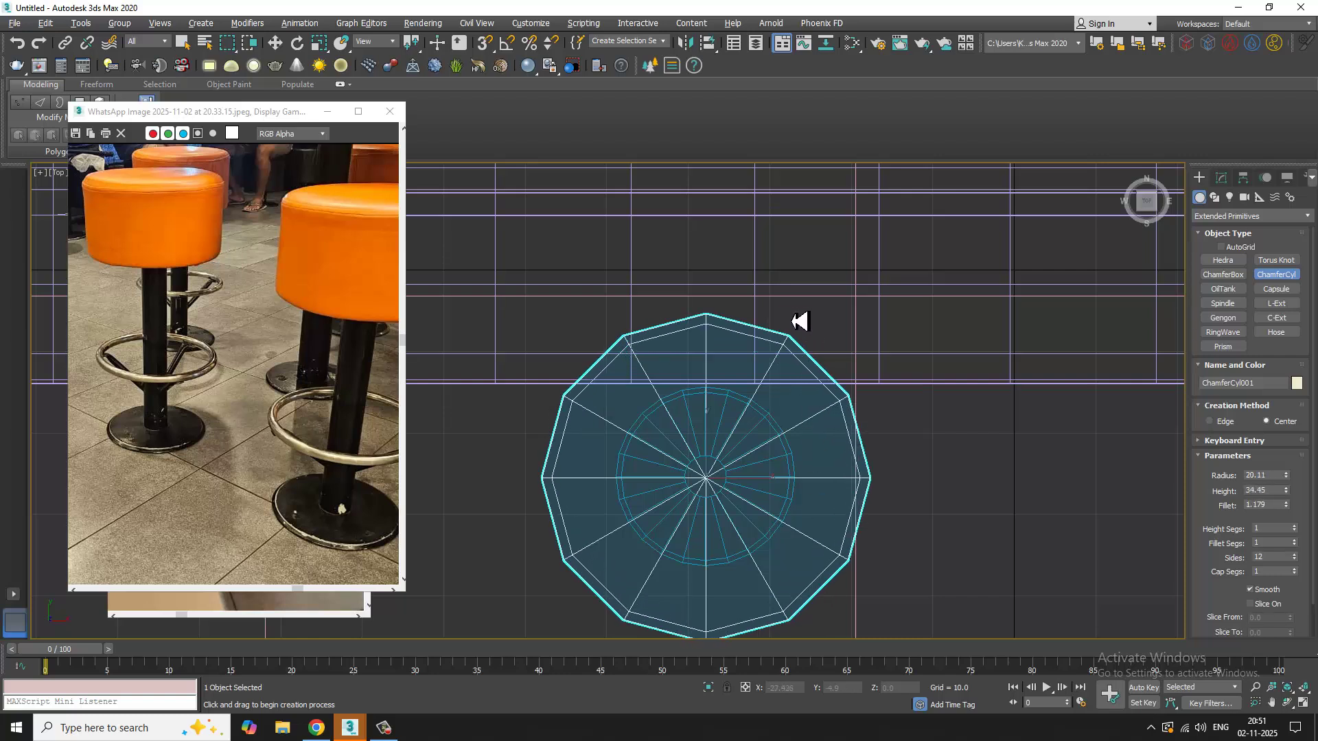
{"action": "right_click", "coordinate": [796, 298]}
Step: Raise the seat cylinder onto the top of the stool column, at about Z 41
{"action": "key", "text": "alt+w"}
{"action": "middle_click", "coordinate": [974, 535]}
{"action": "key", "text": "alt+w"}
{"action": "scroll", "coordinate": [918, 518], "scroll_direction": "down", "scroll_amount": 3}
{"action": "middle_click_drag", "start_coordinate": [906, 516], "coordinate": [789, 485], "text": "alt"}
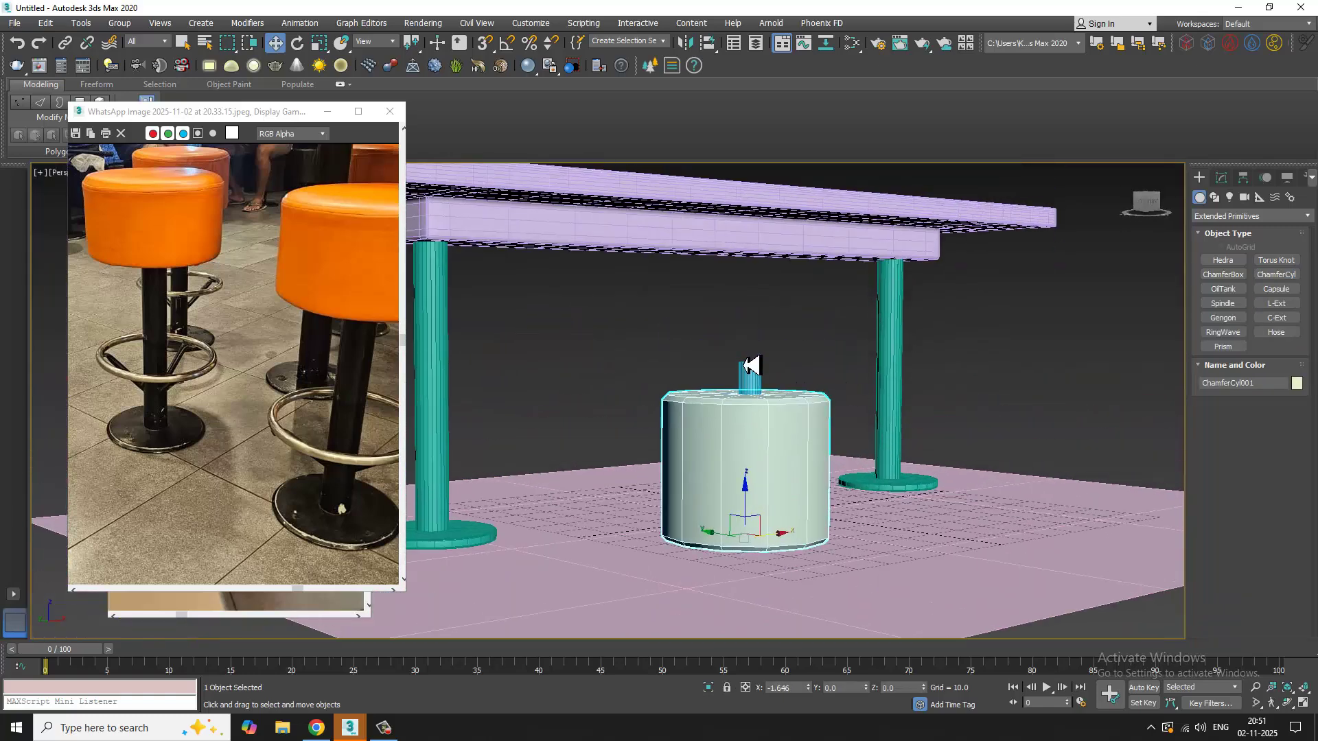
{"action": "left_click_drag", "start_coordinate": [759, 498], "coordinate": [781, 333]}
{"action": "middle_click_drag", "start_coordinate": [781, 333], "coordinate": [1073, 319], "text": "alt"}
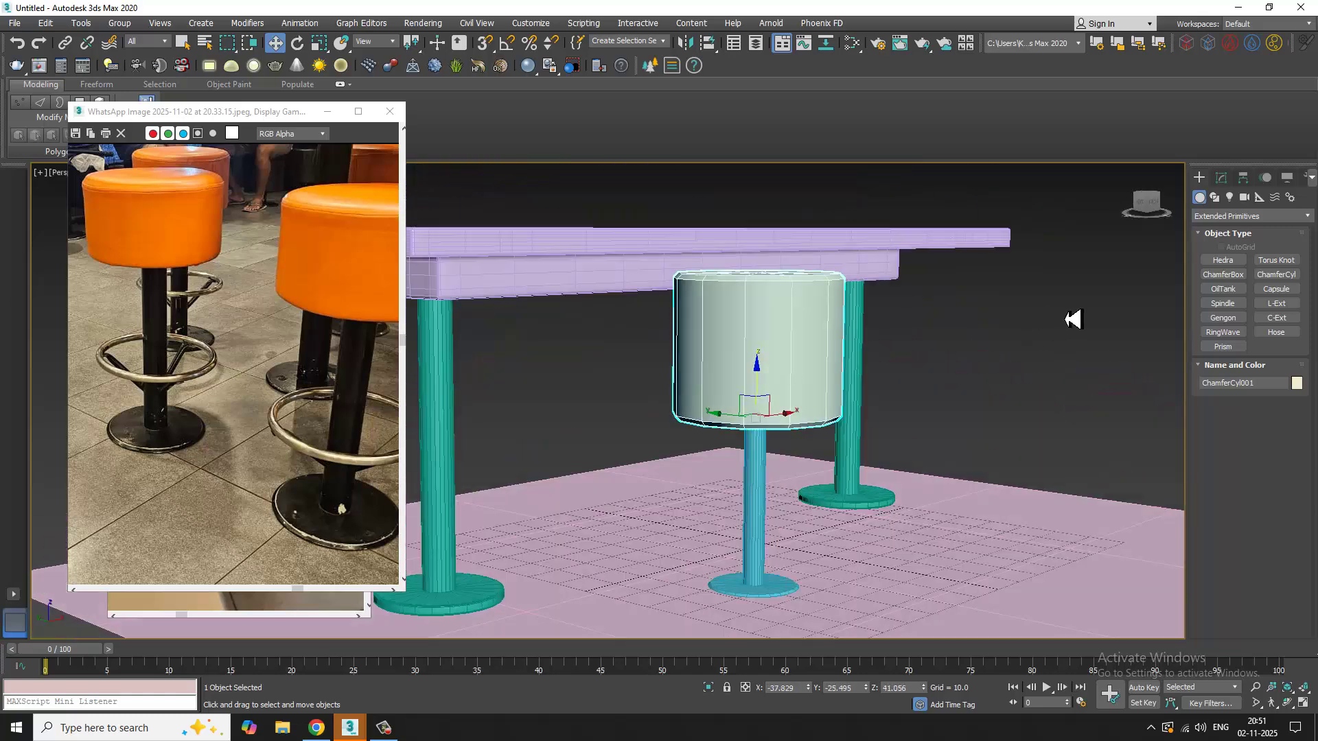
Step: Reduce the seat cylinder to a radius of about 17.7 and a height of about 25.5
{"action": "left_click", "coordinate": [1222, 178]}
{"action": "middle_click_drag", "start_coordinate": [973, 397], "coordinate": [920, 474], "text": "alt"}
{"action": "scroll", "coordinate": [920, 473], "scroll_direction": "up", "scroll_amount": 3}
{"action": "left_click_drag", "start_coordinate": [1290, 387], "coordinate": [1295, 418]}
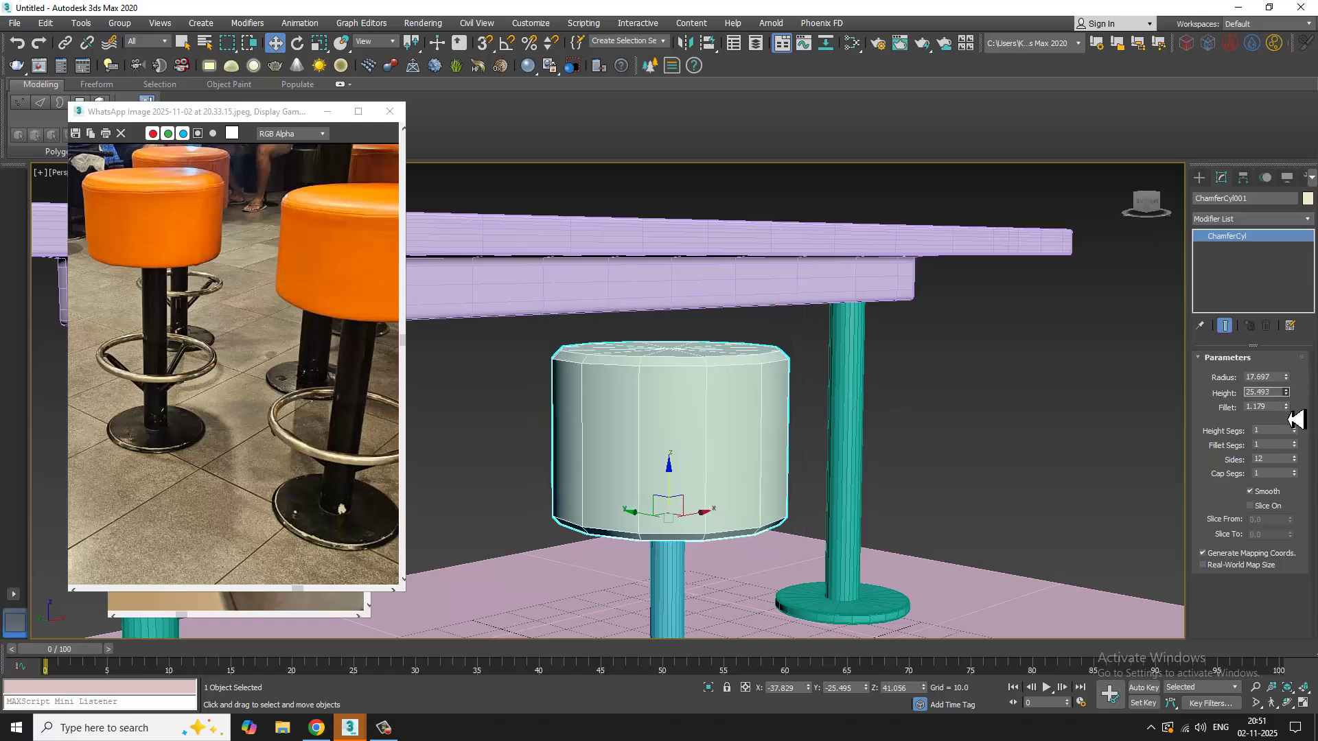
Step: Set the seat cylinder to 36 sides and 3 fillet segments for a rounder edge
{"action": "middle_click_drag", "start_coordinate": [749, 416], "coordinate": [763, 495]}
{"action": "scroll", "coordinate": [776, 426], "scroll_direction": "up", "scroll_amount": 3}
{"action": "left_click_drag", "start_coordinate": [1299, 467], "coordinate": [1300, 467]}
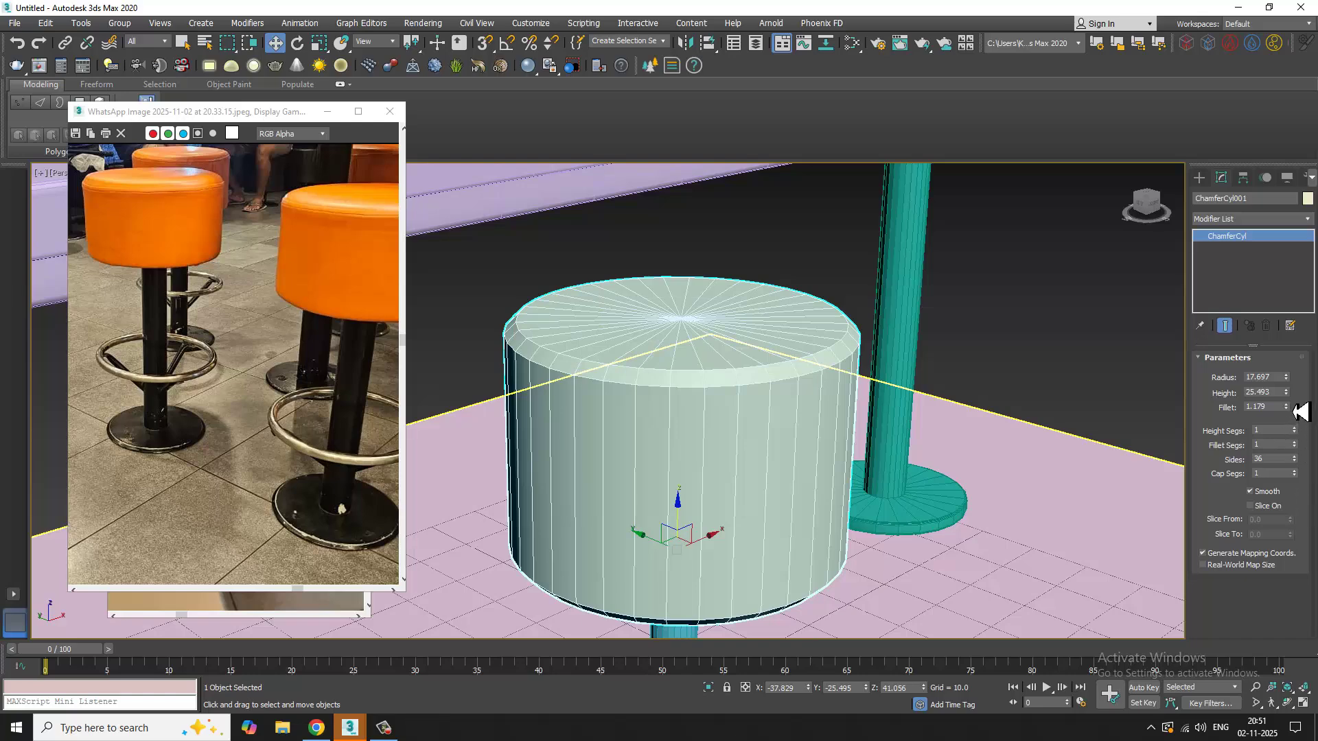
{"action": "left_click", "coordinate": [1295, 445]}
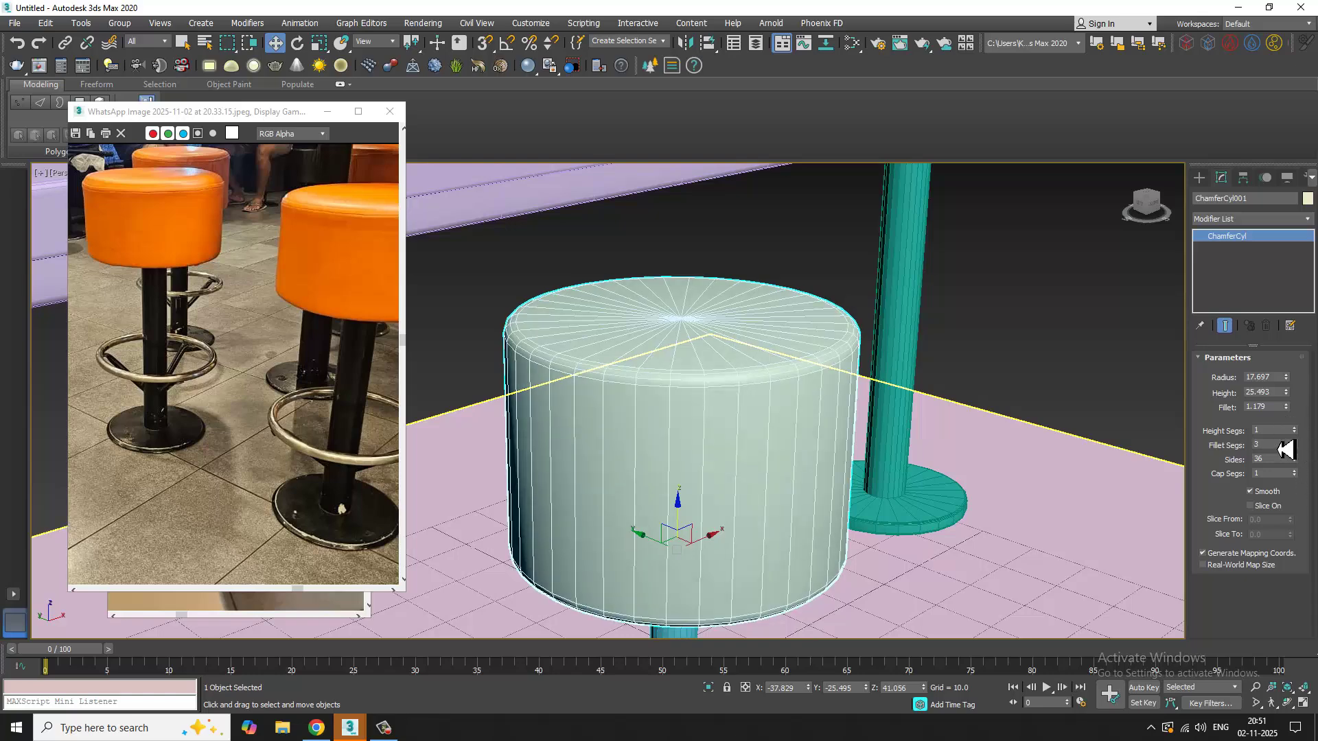
Step: Convert the seat cylinder to an Editable Poly
{"action": "middle_click_drag", "start_coordinate": [898, 395], "coordinate": [915, 303], "text": "alt"}
{"action": "right_click", "coordinate": [866, 287]}
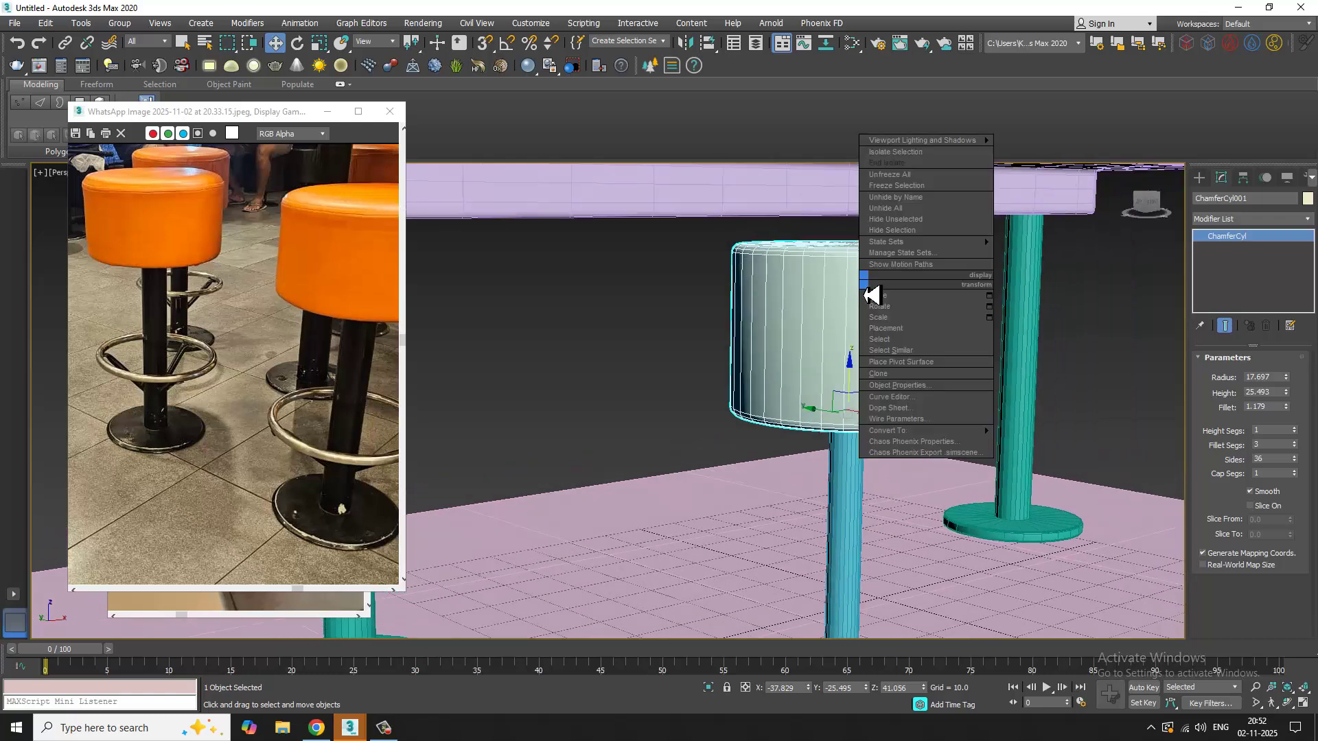
{"action": "mouse_move", "coordinate": [947, 431]}
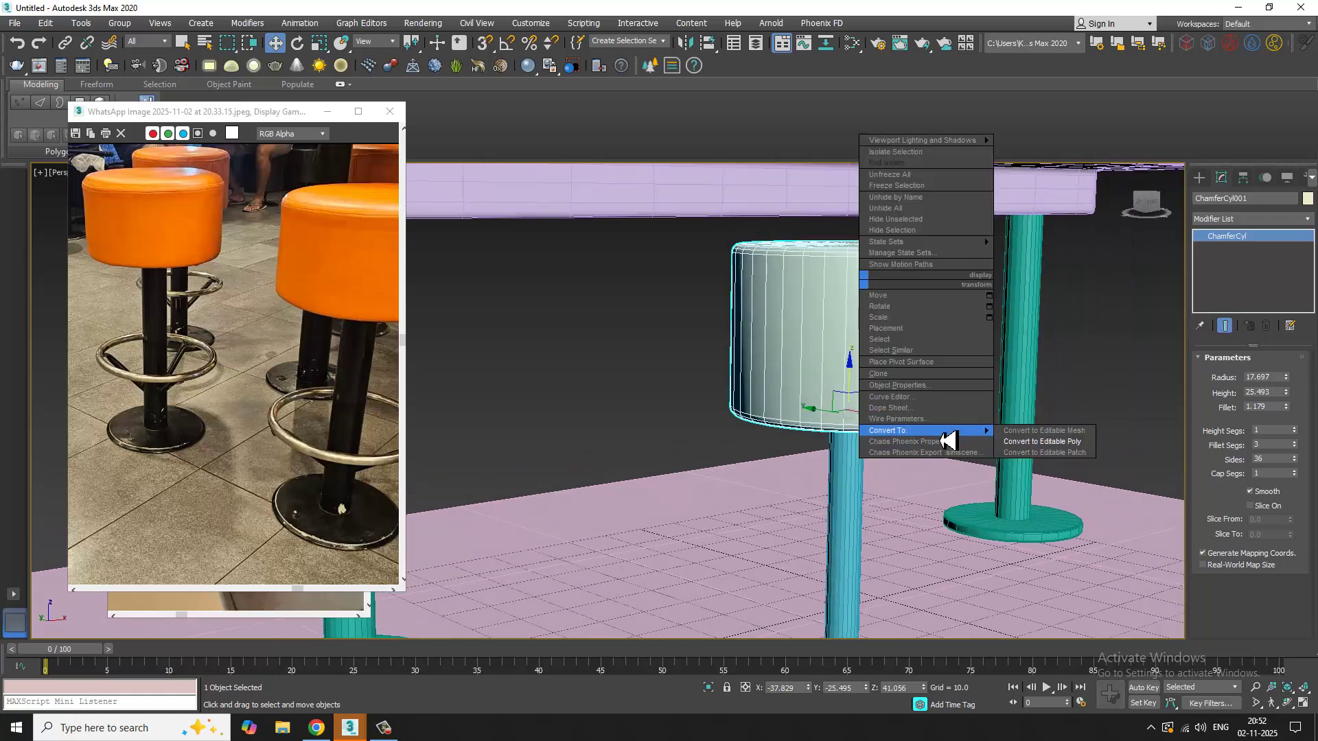
{"action": "left_click", "coordinate": [1063, 442]}
Step: Save the scene as "cafe intt" in the Nov 25 folder on drive D
{"action": "key", "text": "ctrl+s"}
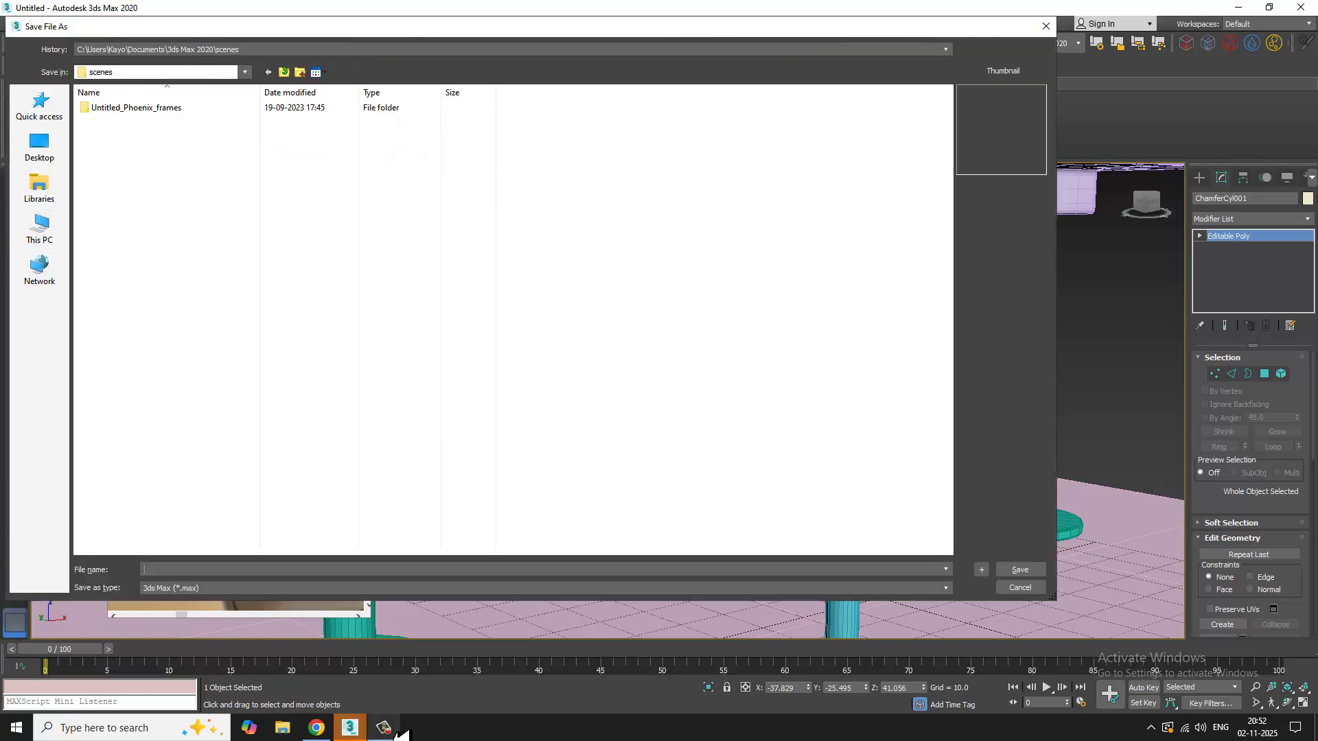
{"action": "left_click", "coordinate": [49, 239]}
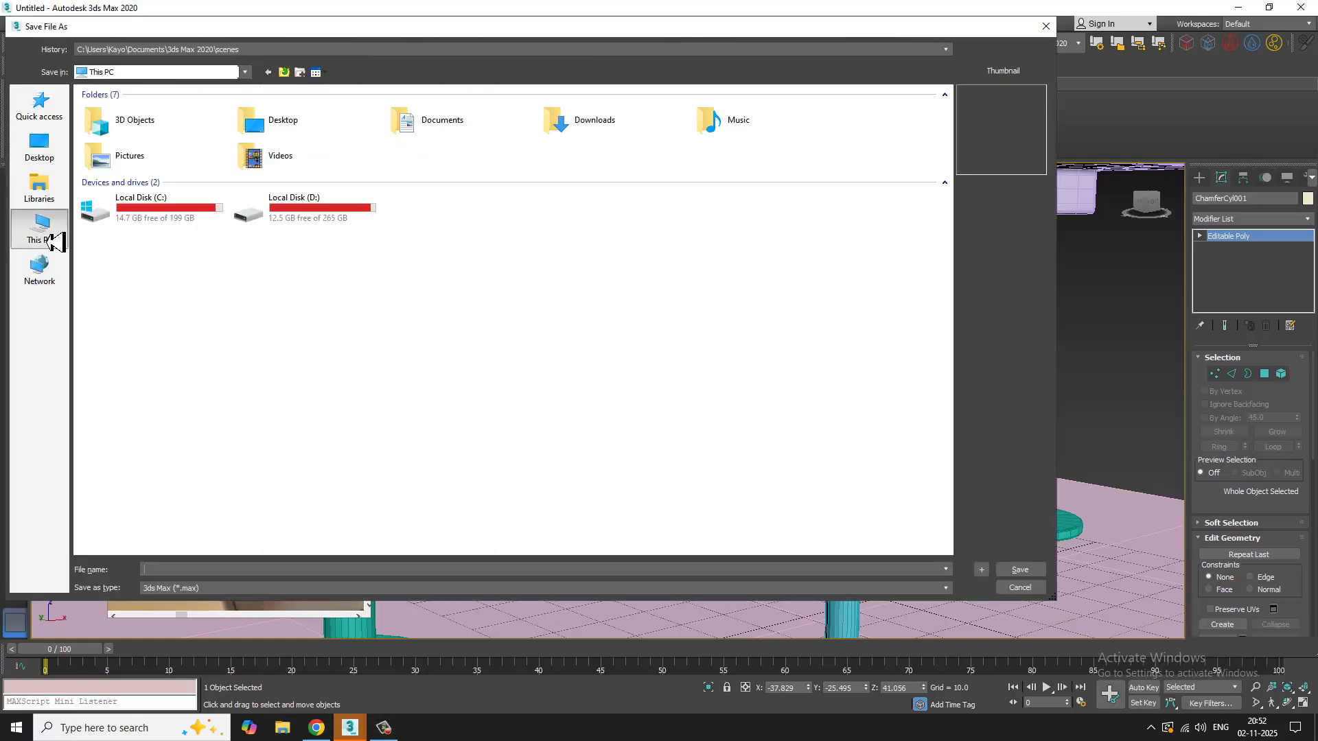
{"action": "double_click", "coordinate": [291, 216]}
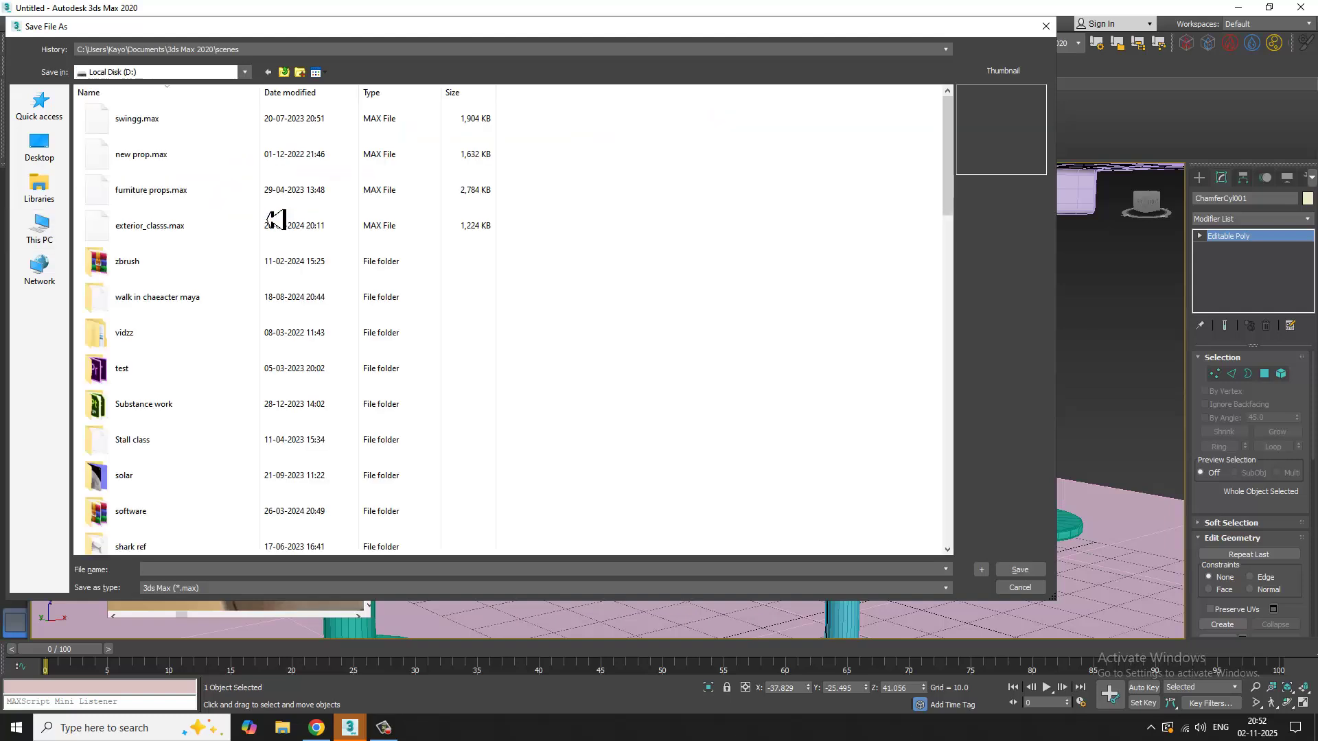
{"action": "left_click", "coordinate": [226, 277]}
{"action": "key", "text": "n"}
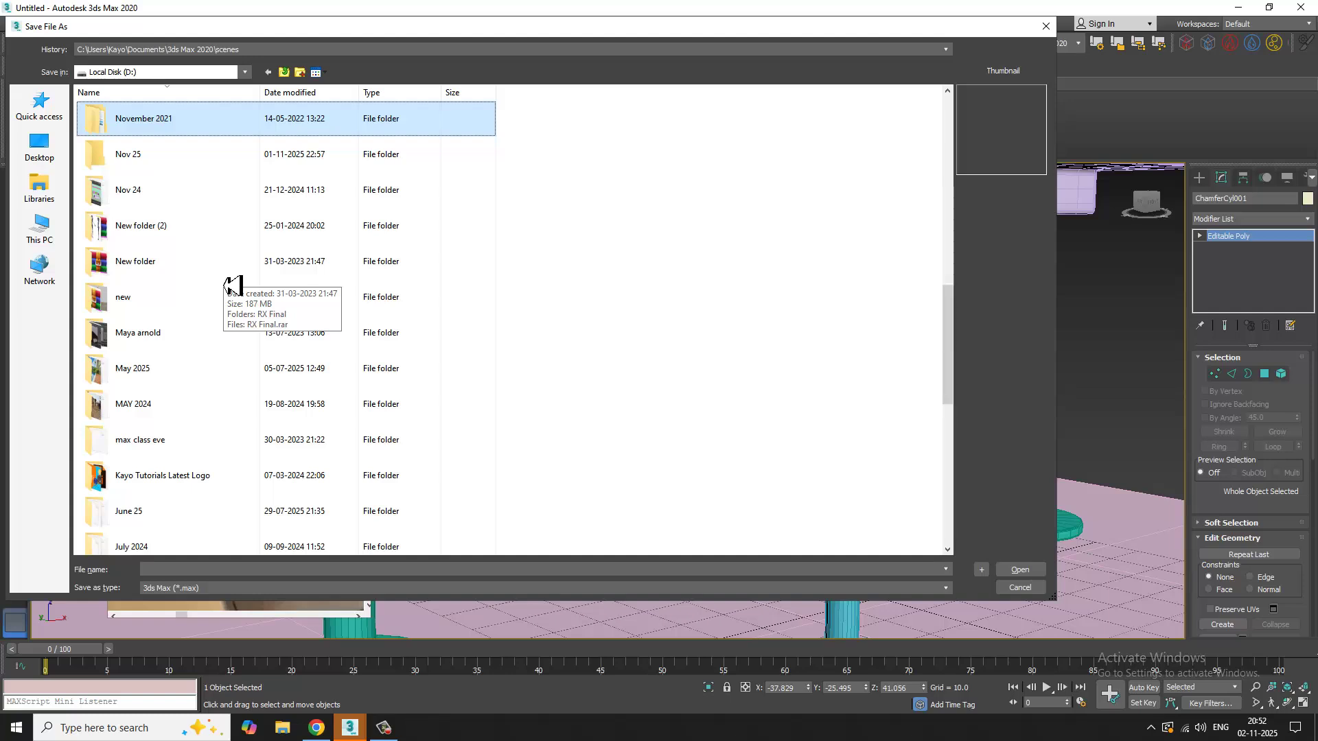
{"action": "double_click", "coordinate": [182, 164]}
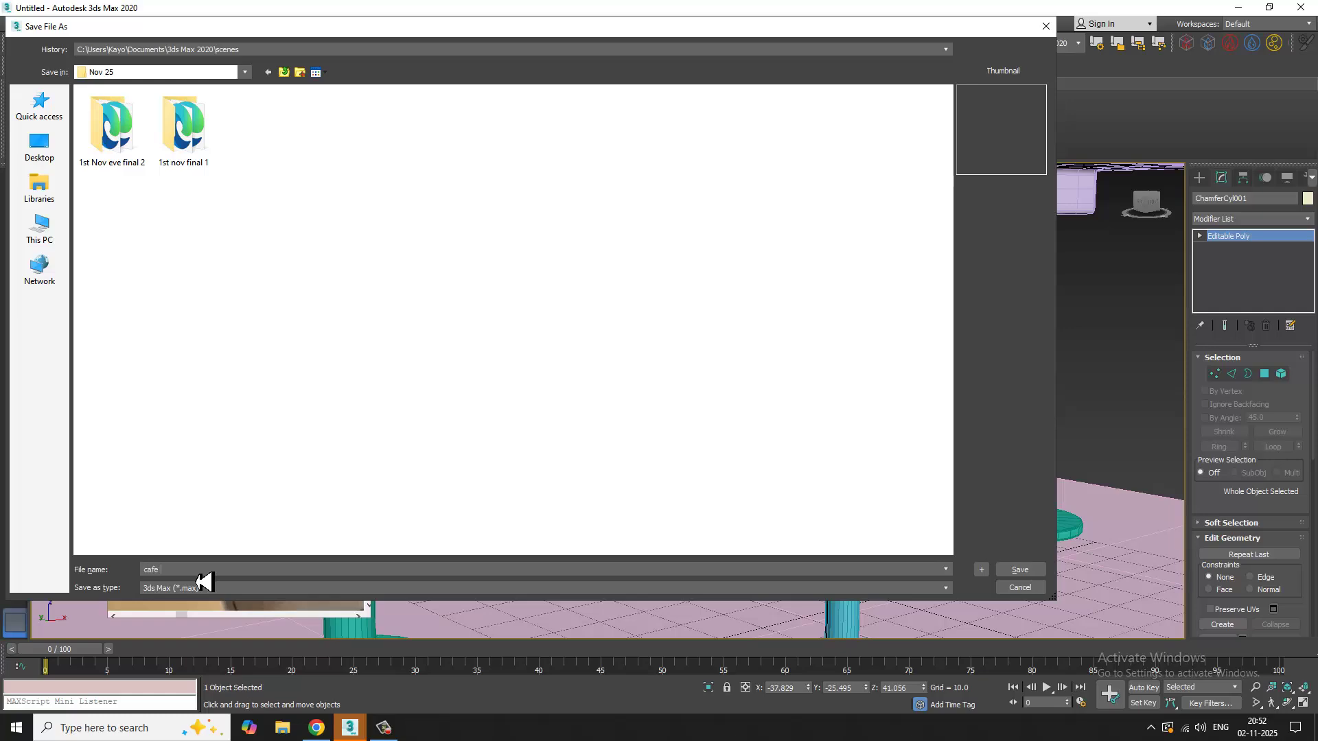
{"action": "key", "text": "Return"}
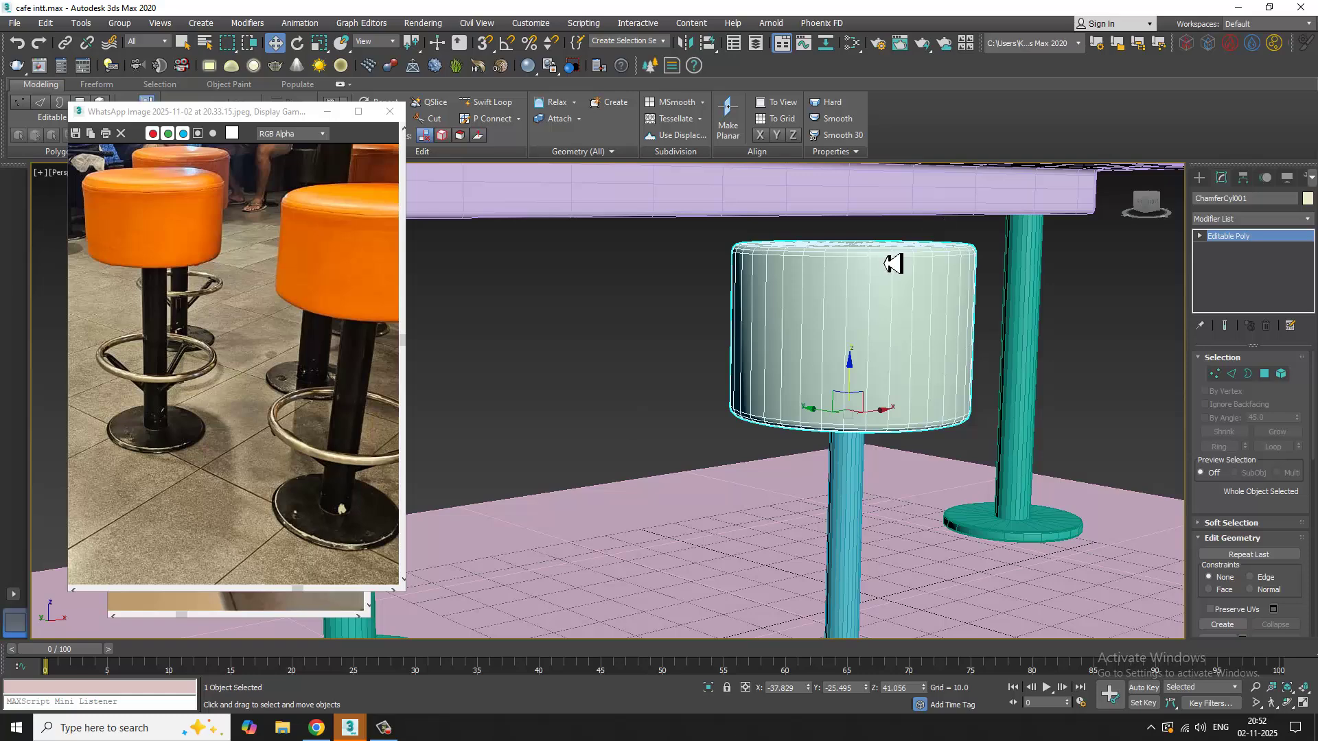
Step: Change the floor plane's object colour to light grey
{"action": "middle_click_drag", "start_coordinate": [962, 359], "coordinate": [874, 358], "text": "alt"}
{"action": "scroll", "coordinate": [836, 350], "scroll_direction": "down", "scroll_amount": 3}
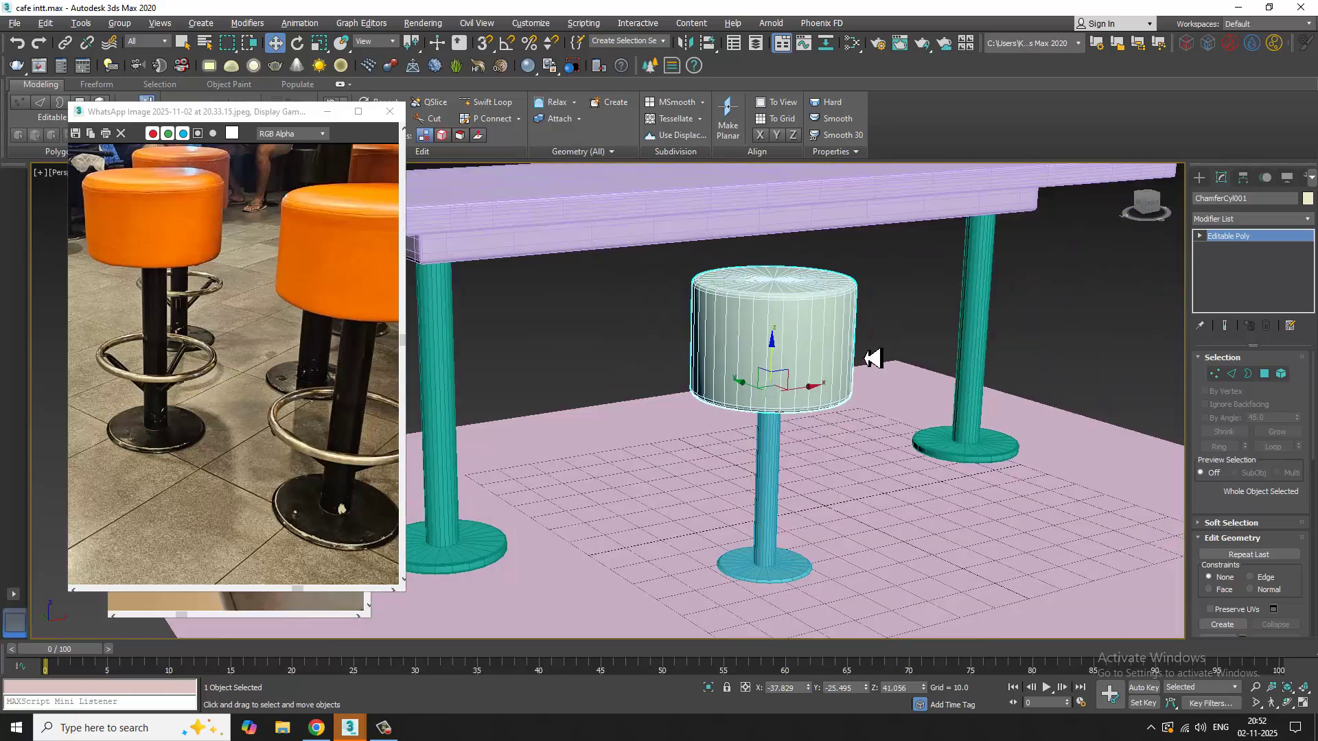
{"action": "scroll", "coordinate": [874, 359], "scroll_direction": "down", "scroll_amount": 4}
{"action": "left_click", "coordinate": [956, 512]}
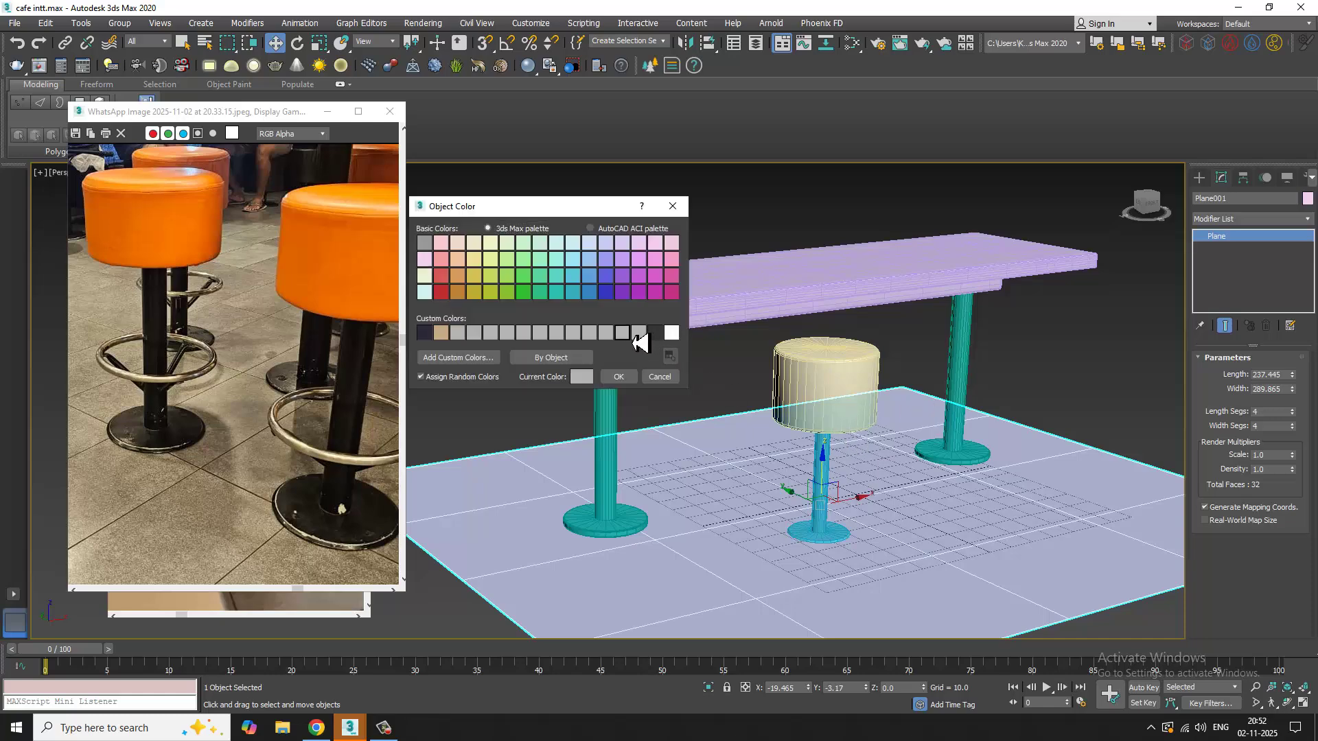
{"action": "left_click", "coordinate": [621, 378]}
Step: Scale the vertices of the stool's round base disc slightly larger in the column mesh
{"action": "middle_click_drag", "start_coordinate": [947, 385], "coordinate": [856, 409], "text": "alt"}
{"action": "left_click", "coordinate": [891, 426]}
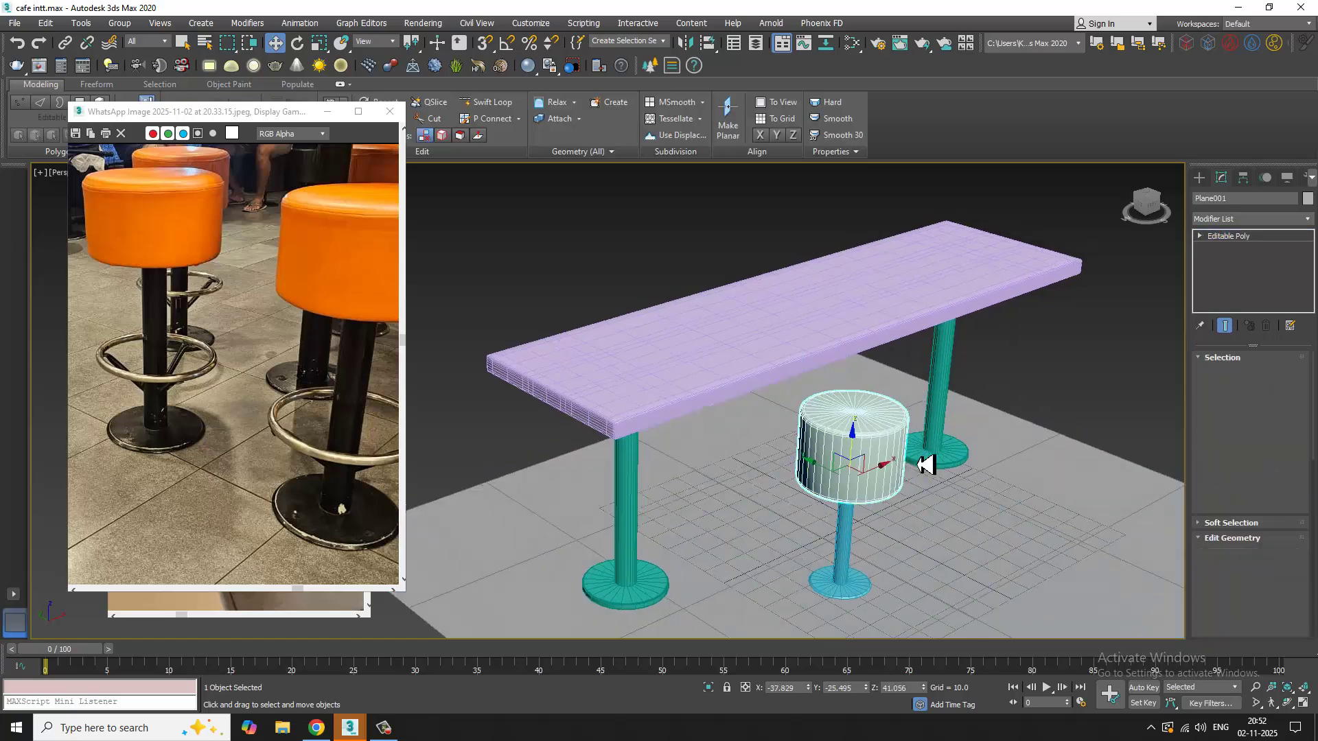
{"action": "middle_click_drag", "start_coordinate": [937, 526], "coordinate": [911, 443]}
{"action": "scroll", "coordinate": [885, 508], "scroll_direction": "up", "scroll_amount": 6}
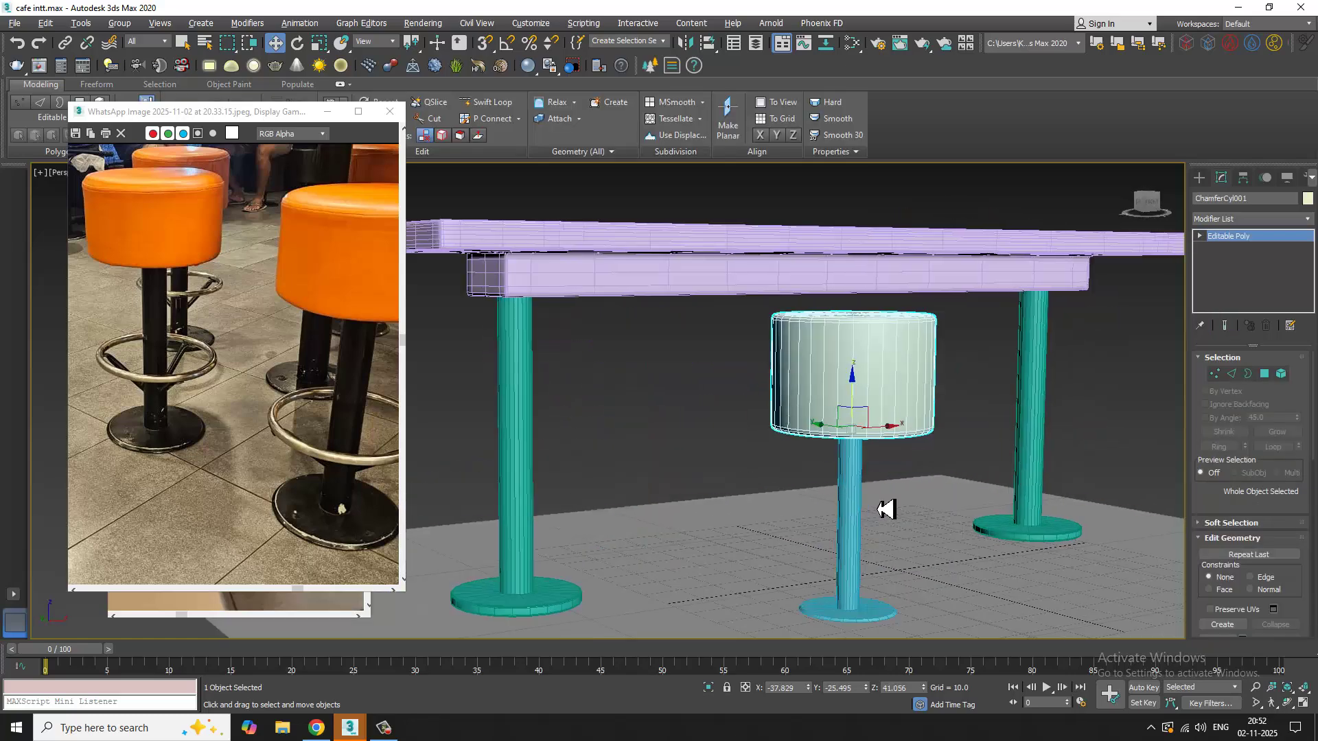
{"action": "middle_click_drag", "start_coordinate": [835, 428], "coordinate": [819, 273], "text": "alt"}
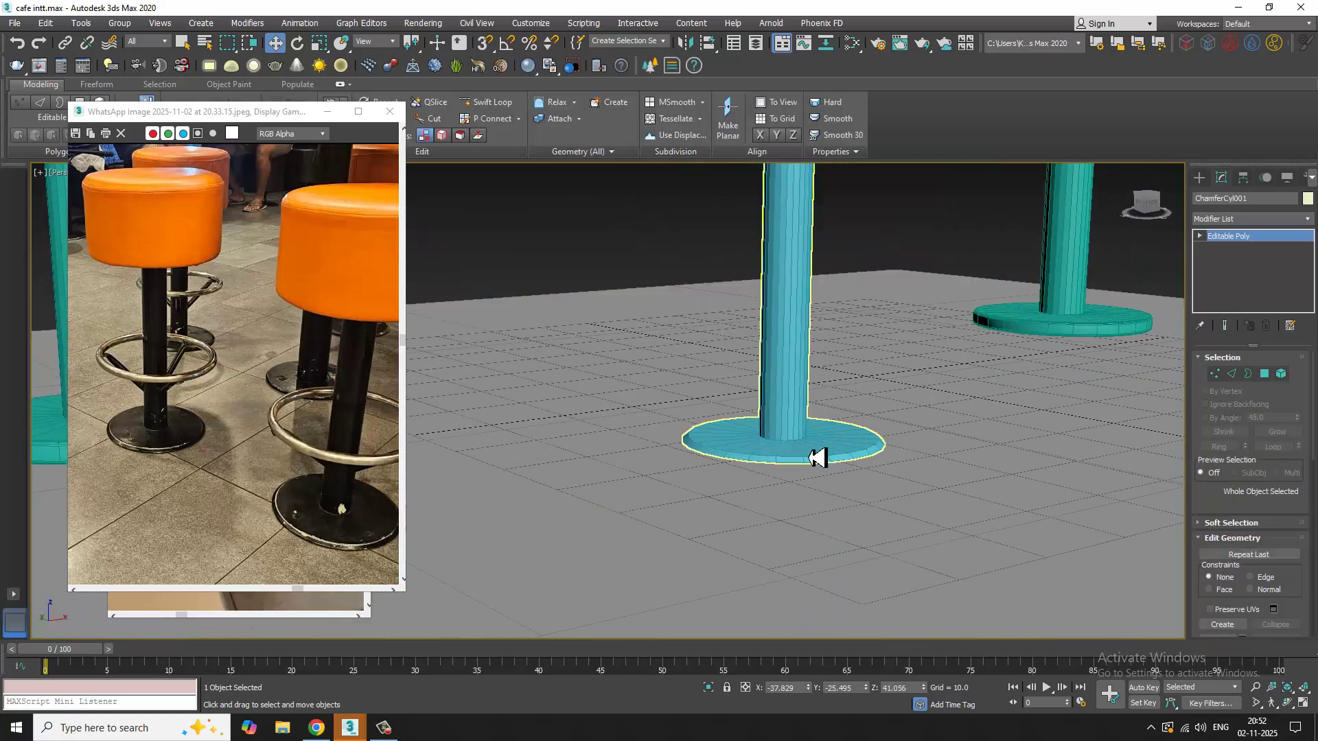
{"action": "left_click", "coordinate": [810, 440]}
{"action": "scroll", "coordinate": [812, 440], "scroll_direction": "down", "scroll_amount": 3}
{"action": "middle_click_drag", "start_coordinate": [840, 496], "coordinate": [839, 471], "text": "alt"}
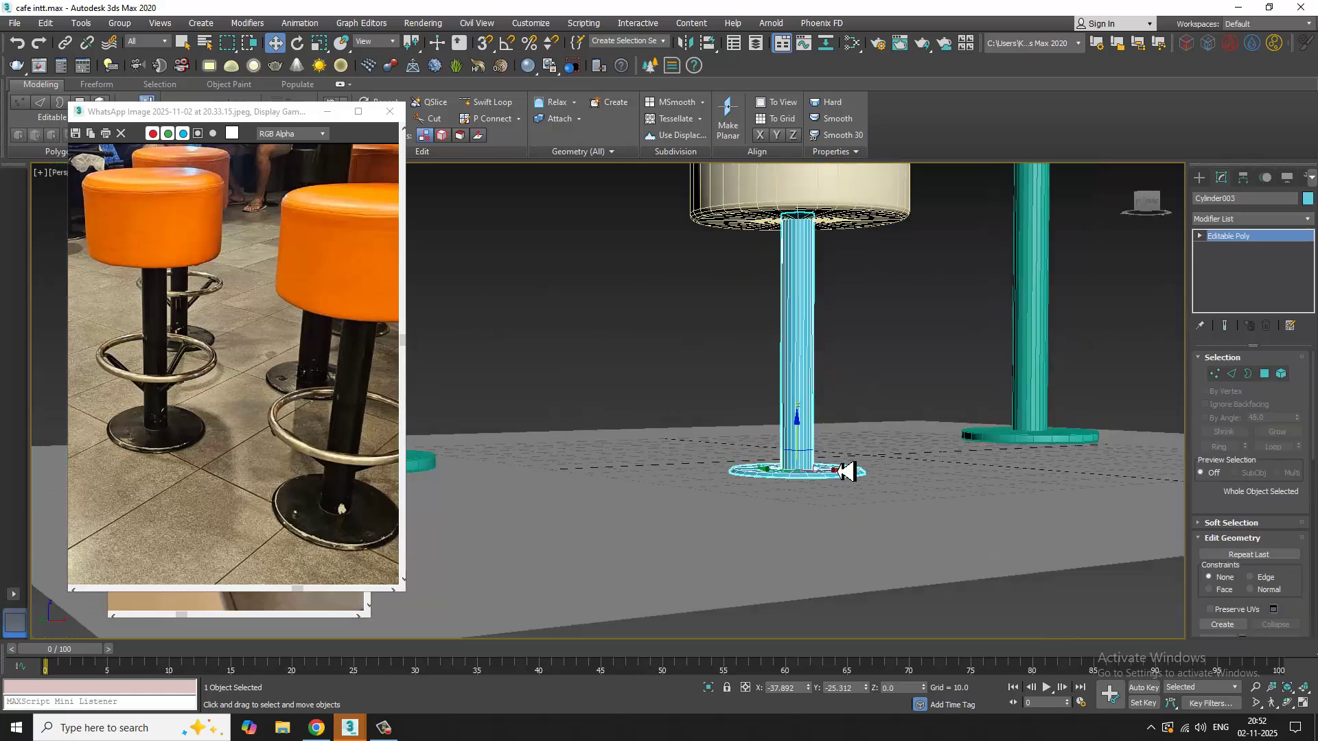
{"action": "middle_click_drag", "start_coordinate": [839, 394], "coordinate": [840, 471]}
{"action": "middle_click_drag", "start_coordinate": [840, 471], "coordinate": [829, 582], "text": "alt"}
{"action": "key", "text": "1"}
{"action": "left_click_drag", "start_coordinate": [700, 536], "coordinate": [1011, 679]}
{"action": "key", "text": "r"}
{"action": "left_click_drag", "start_coordinate": [811, 578], "coordinate": [804, 571]}
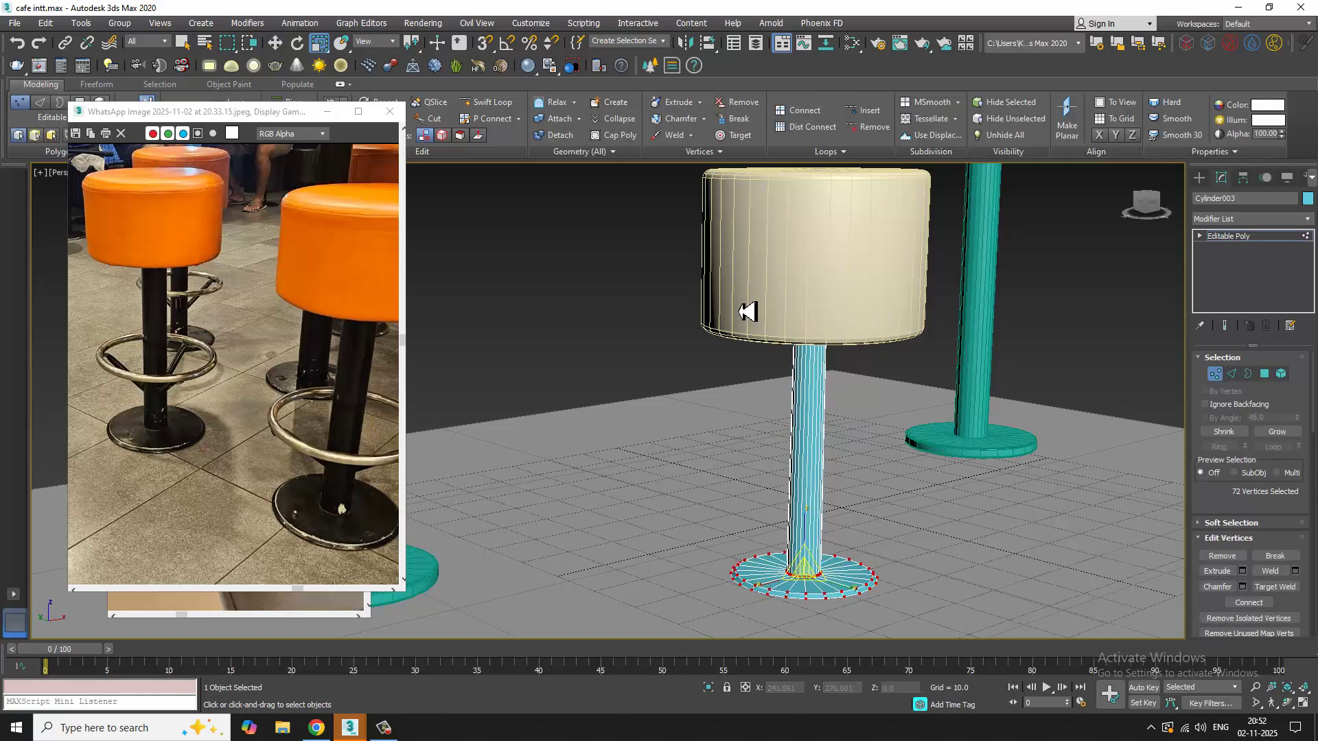
Step: Scale the vertices at the top end of the stool column, under the seat, uniformly to about 110%
{"action": "key", "text": "F3"}
{"action": "left_click_drag", "start_coordinate": [716, 256], "coordinate": [995, 405]}
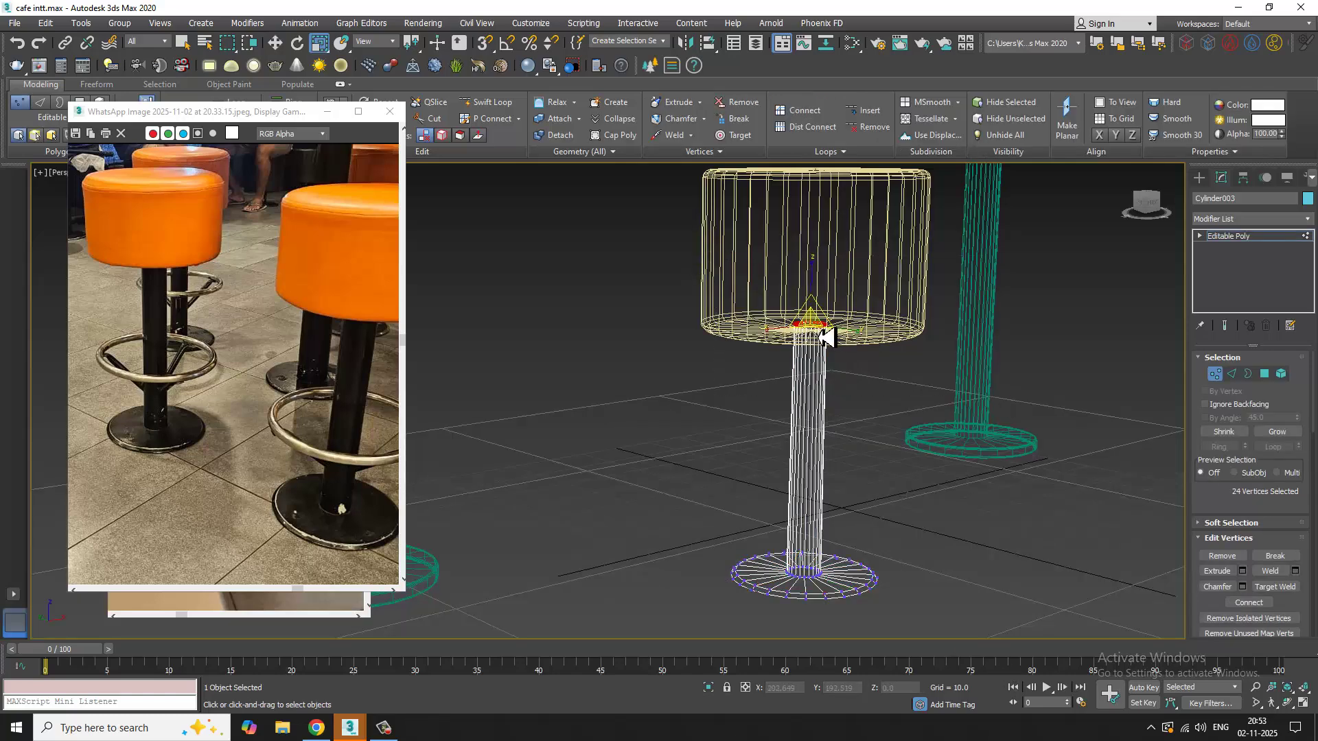
{"action": "left_click_drag", "start_coordinate": [821, 335], "coordinate": [811, 328]}
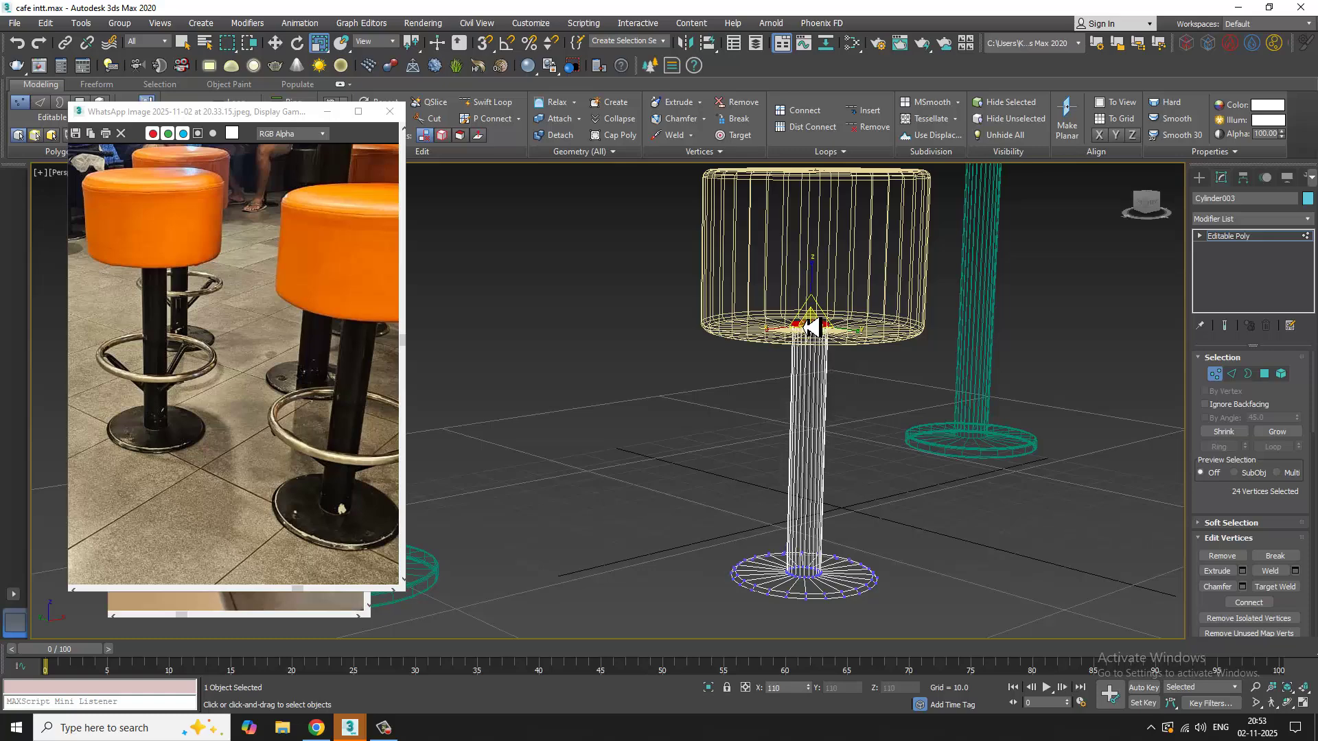
{"action": "key", "text": "F3"}
{"action": "mouse_move", "coordinate": [923, 396]}
{"action": "middle_mouse_down", "text": "alt"}
{"action": "mouse_move", "coordinate": [950, 387]}
{"action": "mouse_move", "coordinate": [931, 411]}
{"action": "middle_mouse_up", "text": "alt"}
{"action": "scroll", "coordinate": [931, 411], "scroll_direction": "down", "scroll_amount": 1}
Step: Draw a circle spline with a radius of about 16 units, centred on the stool column in the top view
{"action": "left_click", "coordinate": [1199, 177]}
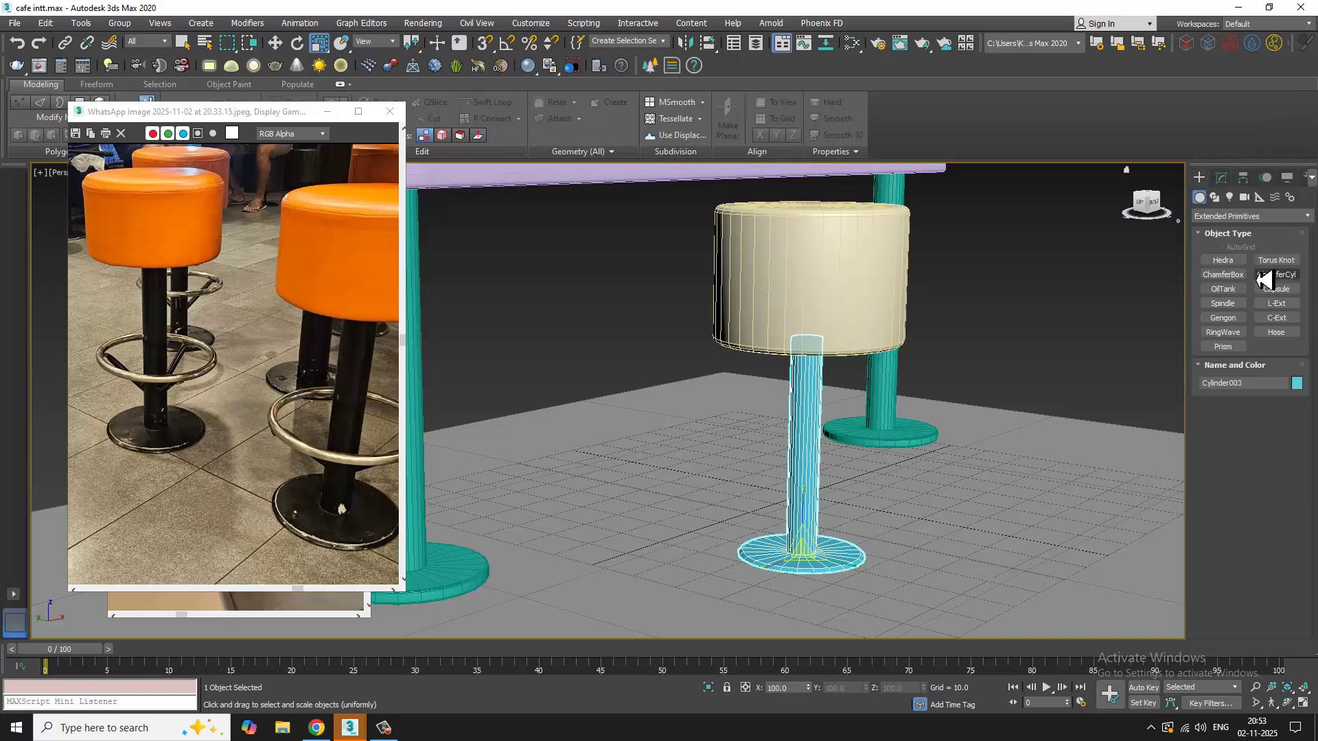
{"action": "left_click", "coordinate": [1214, 197]}
{"action": "left_click", "coordinate": [1222, 285]}
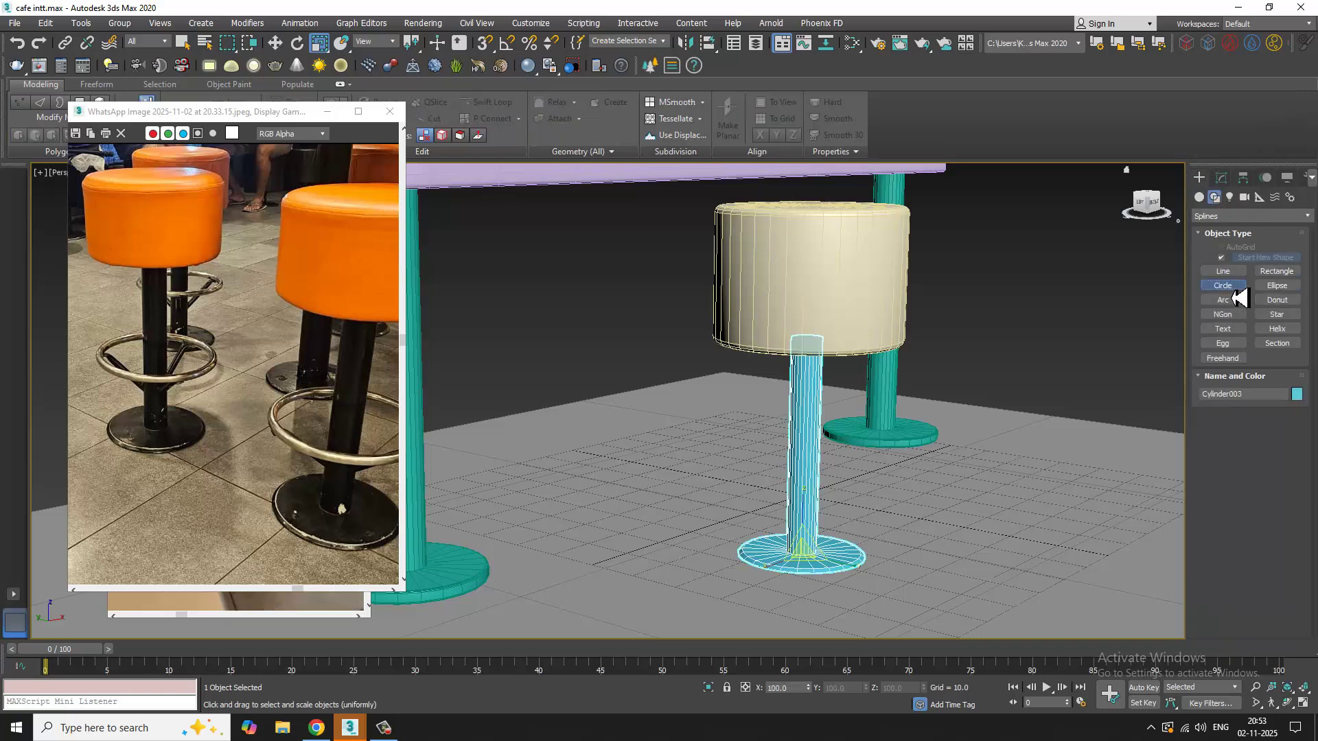
{"action": "key", "text": "alt+w"}
{"action": "key", "text": "alt+w"}
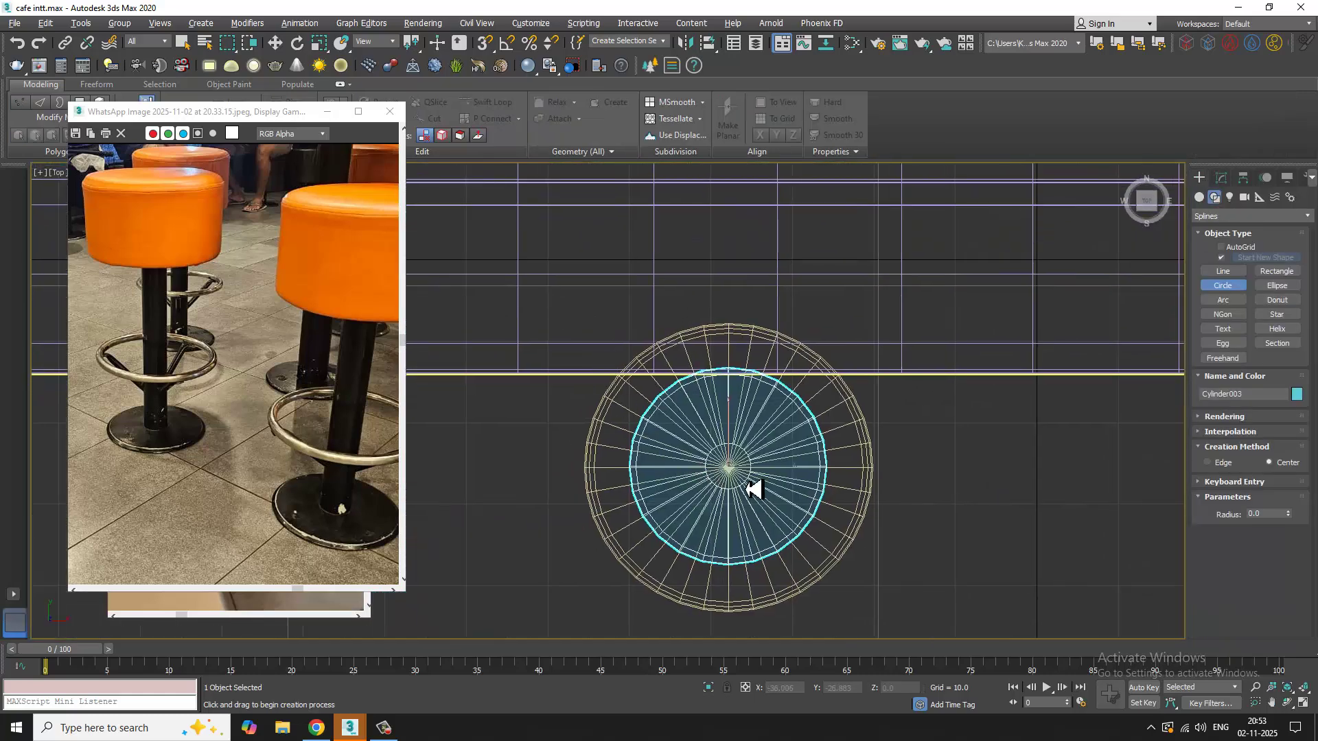
{"action": "left_click_drag", "start_coordinate": [729, 472], "coordinate": [837, 569]}
{"action": "key", "text": "w"}
Step: Raise the circle along the column to a height of about 15.1 units above the floor
{"action": "key", "text": "alt+w"}
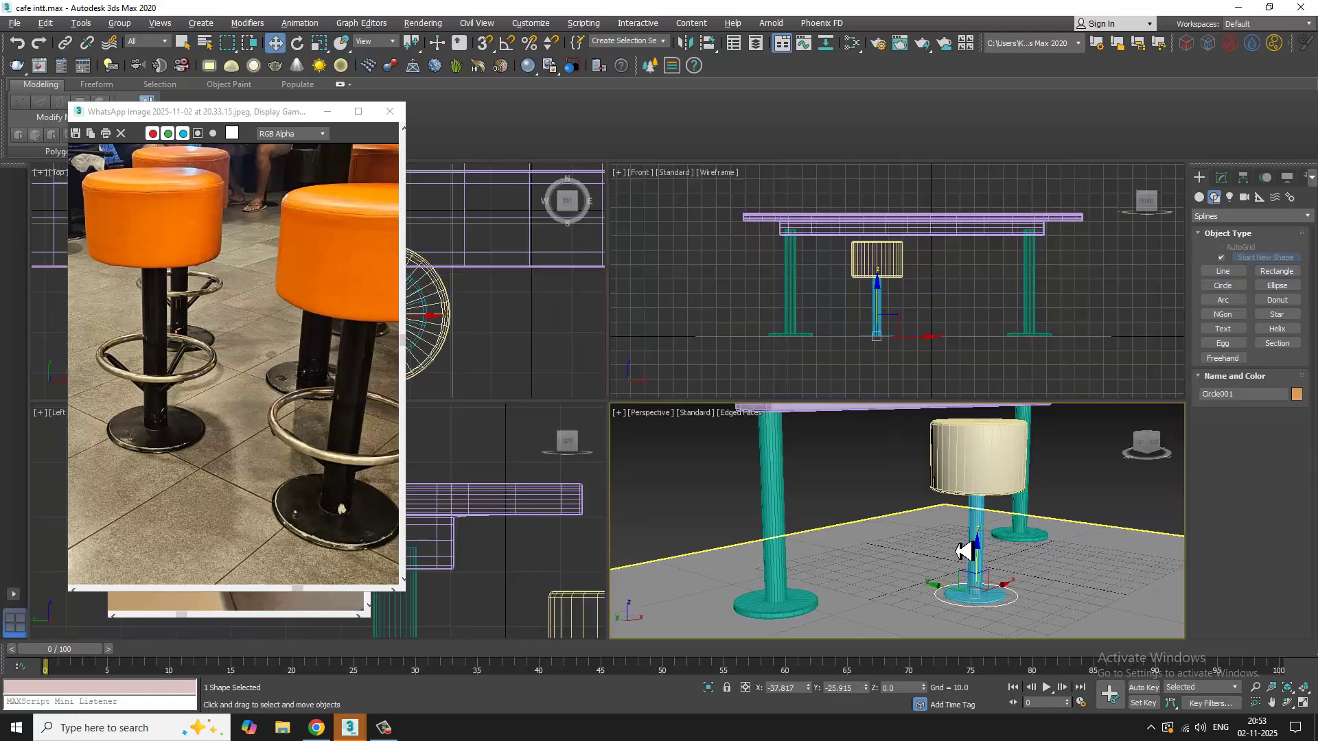
{"action": "middle_click", "coordinate": [956, 549]}
{"action": "key", "text": "alt+w"}
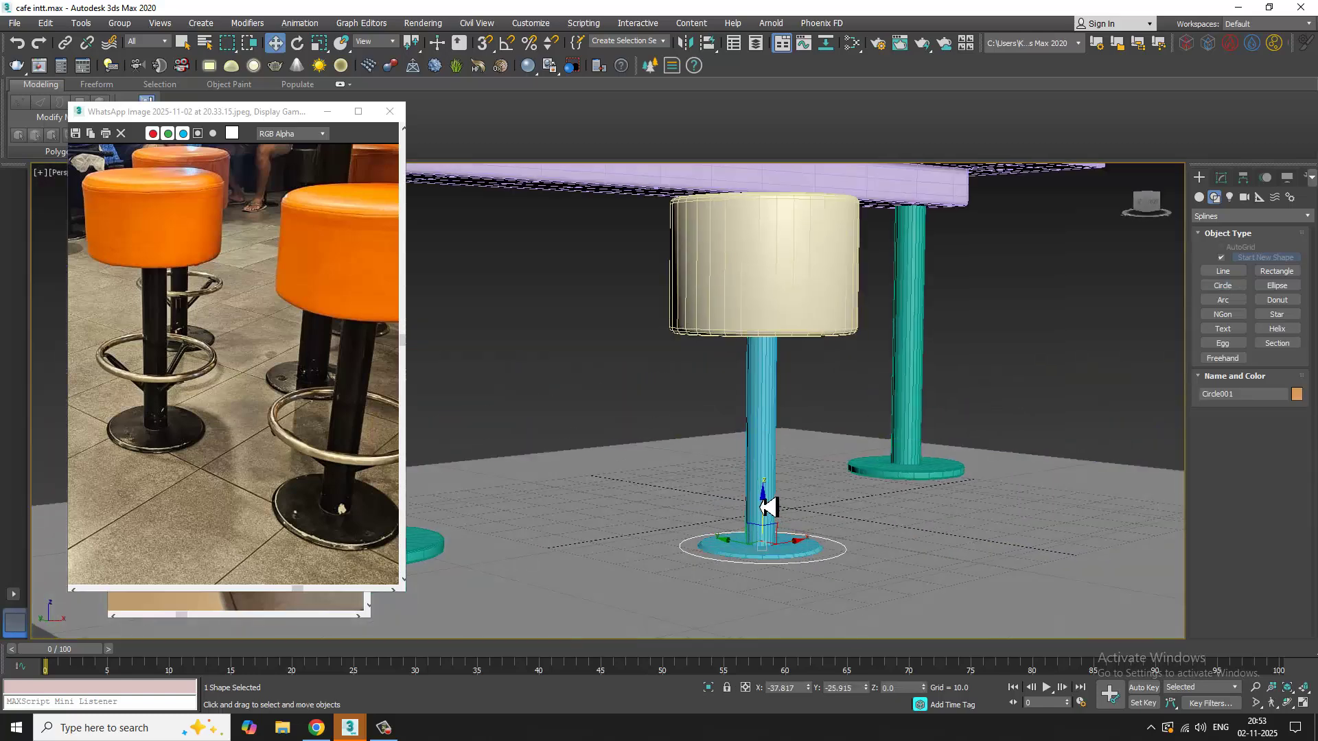
{"action": "left_click_drag", "start_coordinate": [769, 514], "coordinate": [778, 440]}
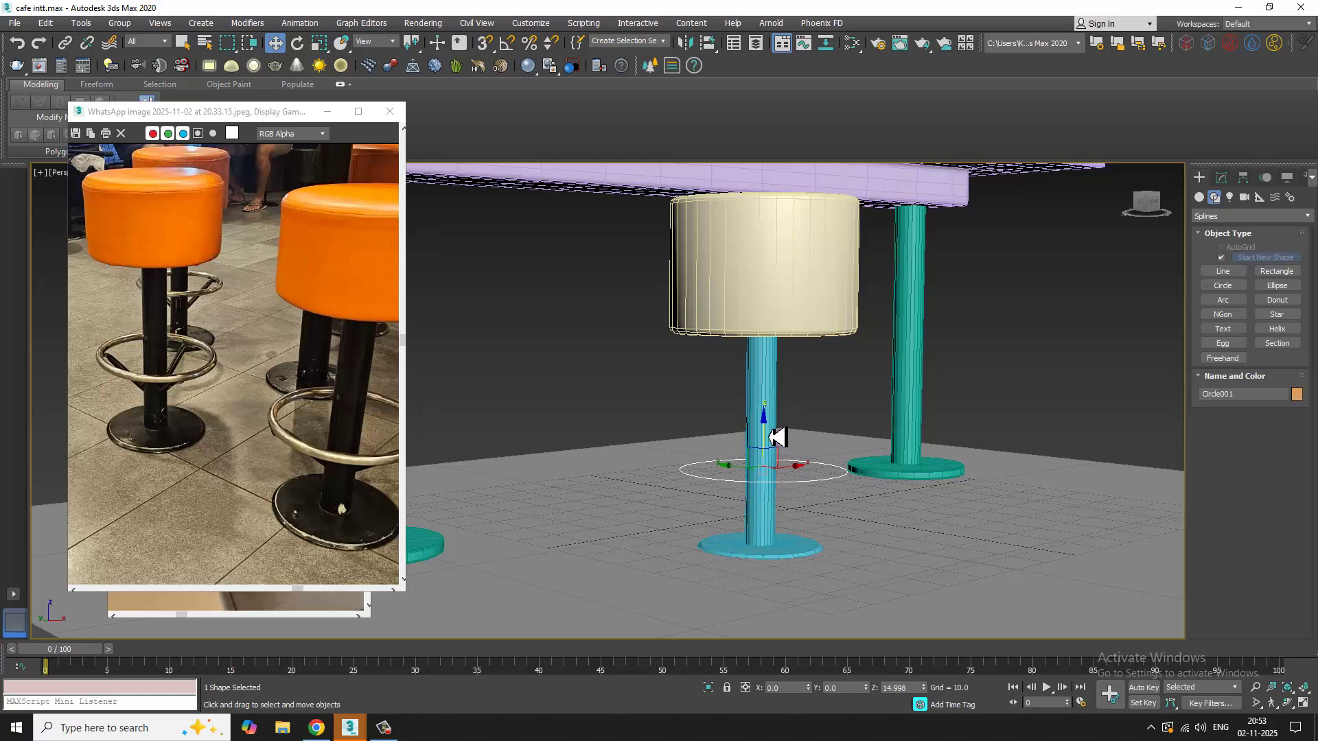
{"action": "mouse_move", "coordinate": [814, 447]}
{"action": "middle_mouse_down", "text": "alt"}
{"action": "mouse_move", "coordinate": [857, 466]}
{"action": "mouse_move", "coordinate": [818, 447]}
{"action": "middle_mouse_up", "text": "alt"}
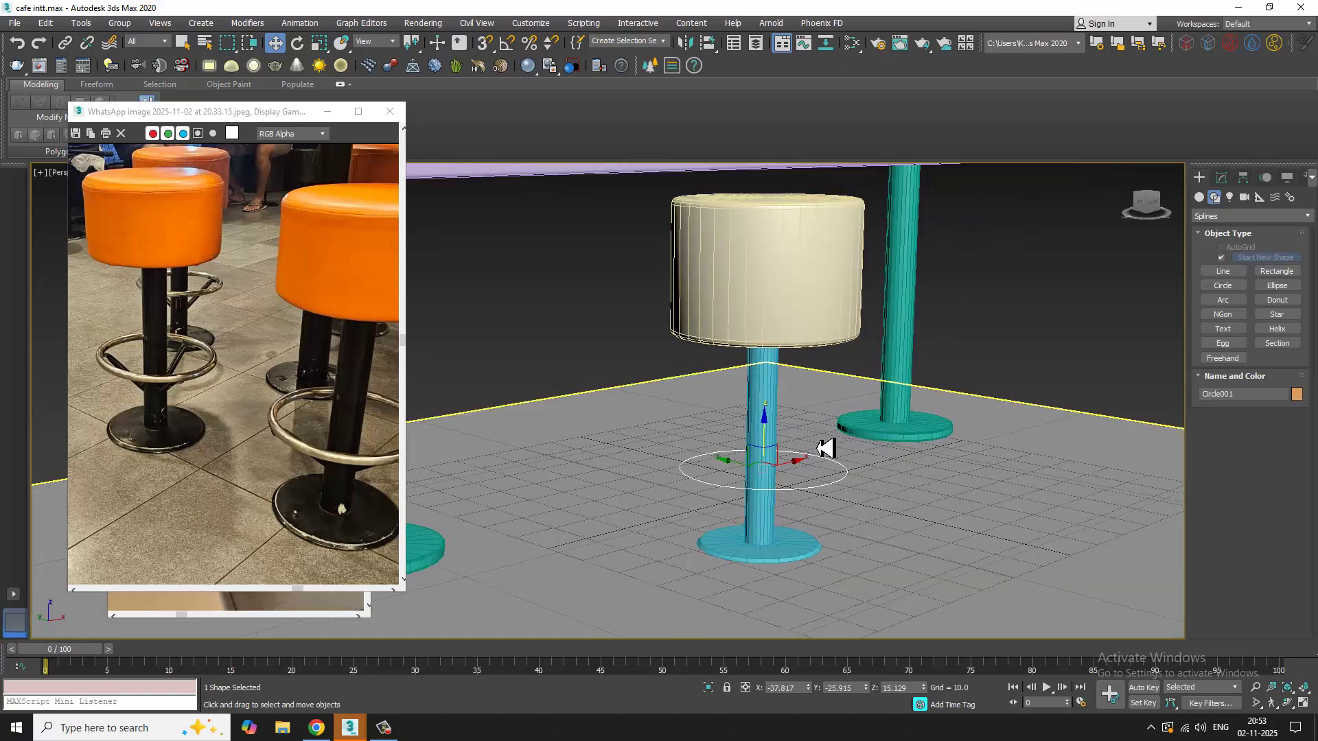
Step: Make the circle spline renderable in the viewport and set its radial thickness to 2.3
{"action": "left_click", "coordinate": [1221, 177]}
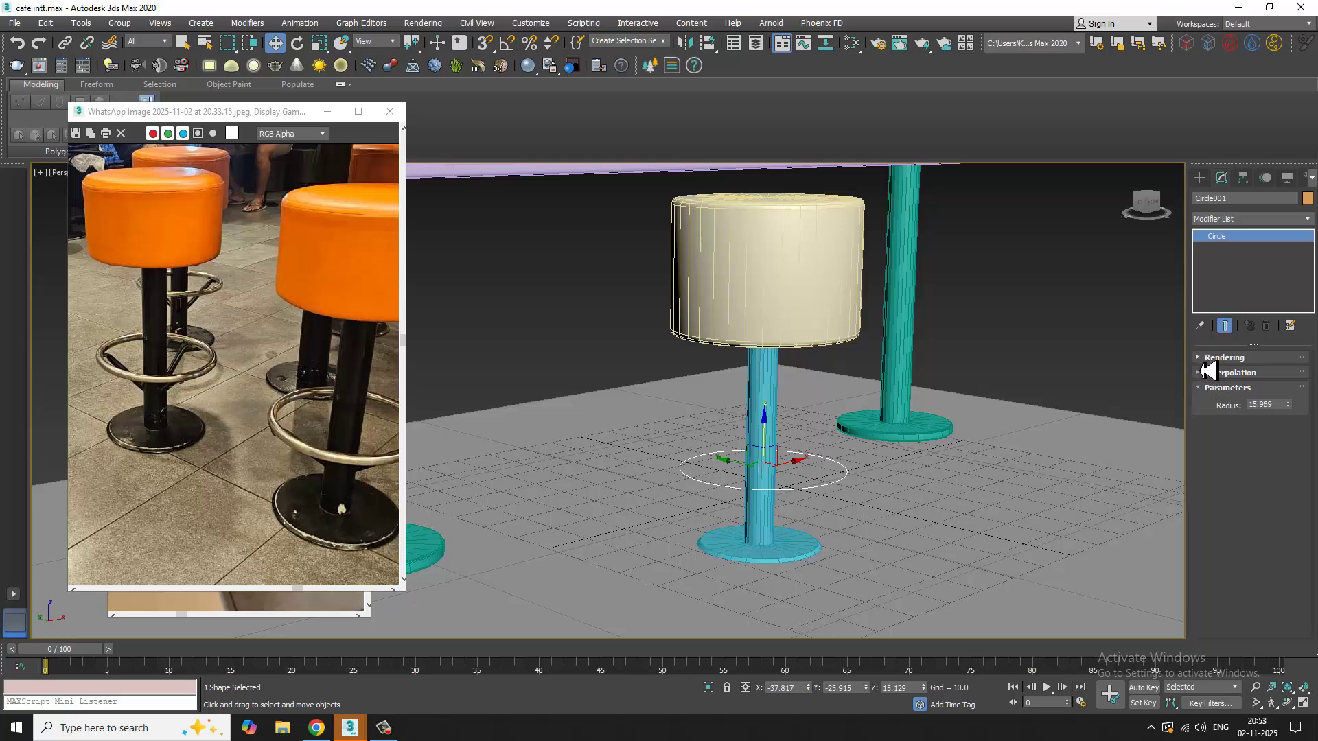
{"action": "left_click", "coordinate": [1213, 359]}
{"action": "left_click_drag", "start_coordinate": [1227, 450], "coordinate": [1233, 525]}
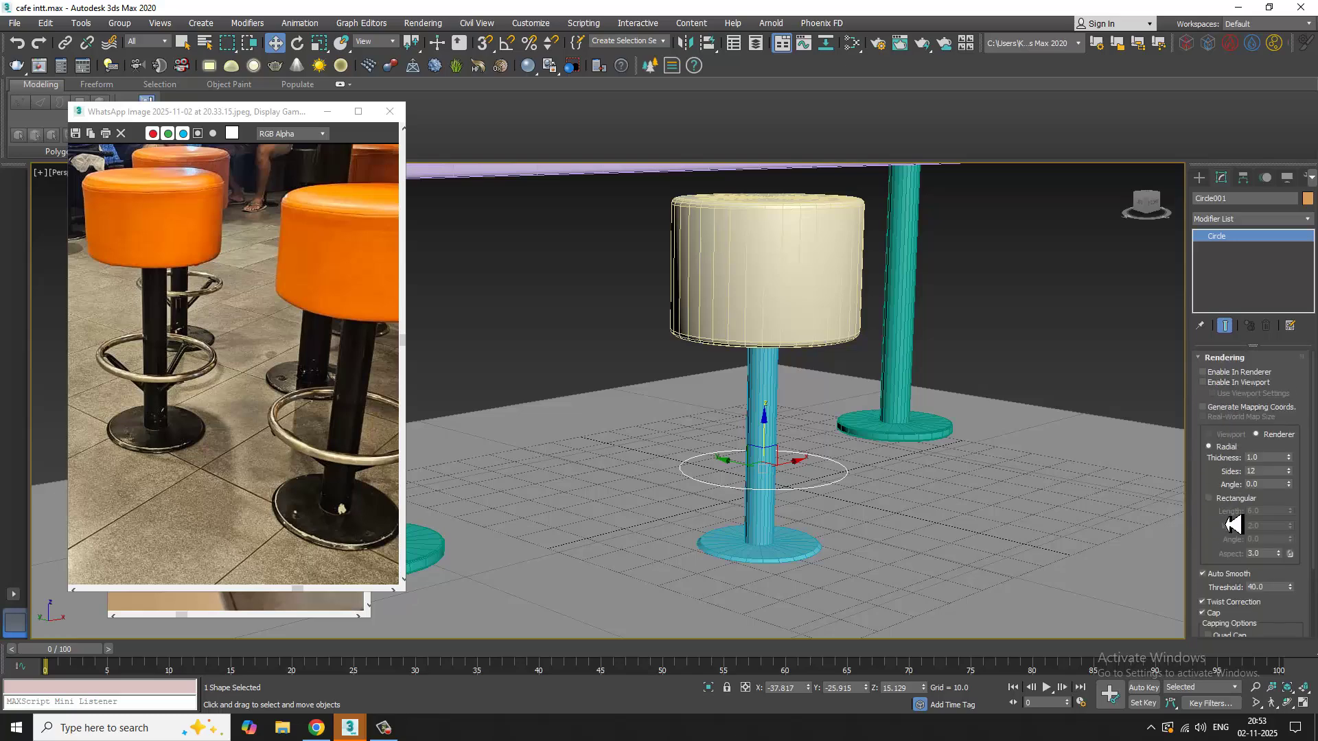
{"action": "left_click", "coordinate": [1216, 385]}
{"action": "middle_click_drag", "start_coordinate": [800, 447], "coordinate": [799, 353], "text": "alt"}
{"action": "scroll", "coordinate": [800, 354], "scroll_direction": "up", "scroll_amount": 3}
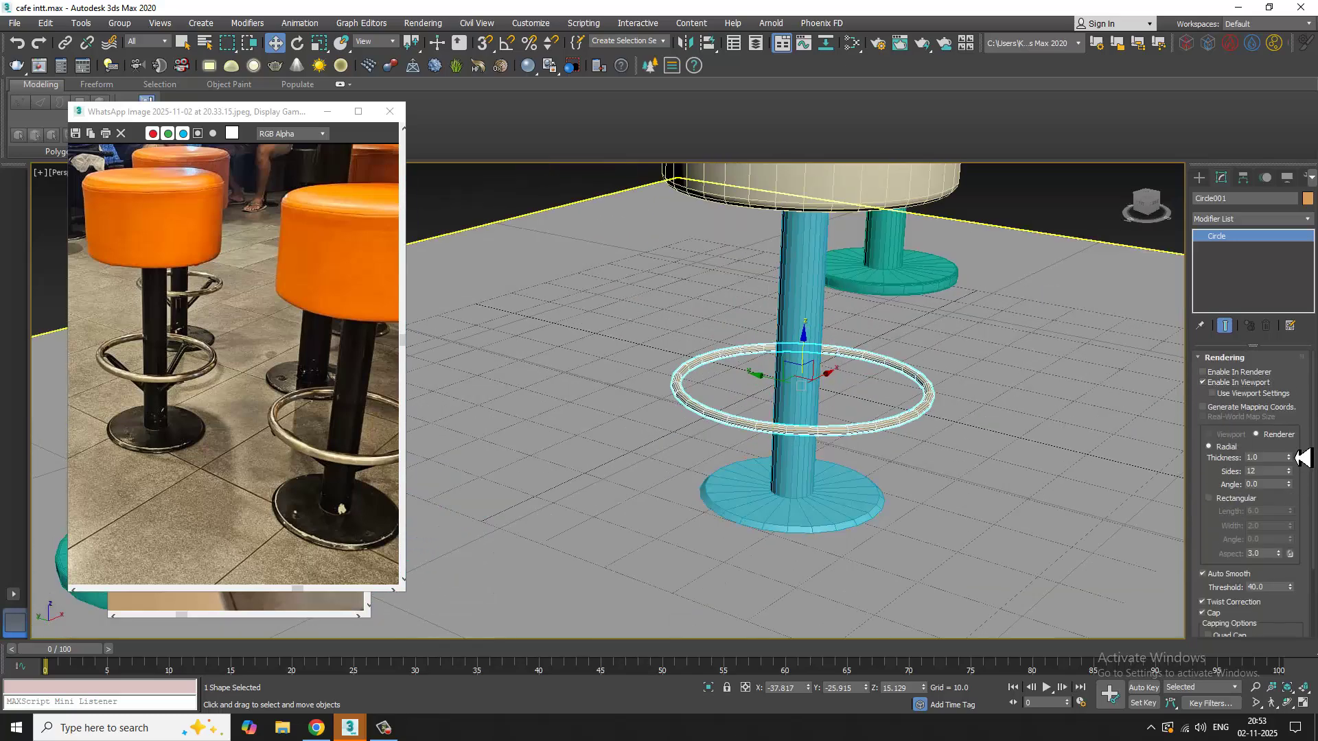
{"action": "left_click_drag", "start_coordinate": [1295, 465], "coordinate": [1288, 375]}
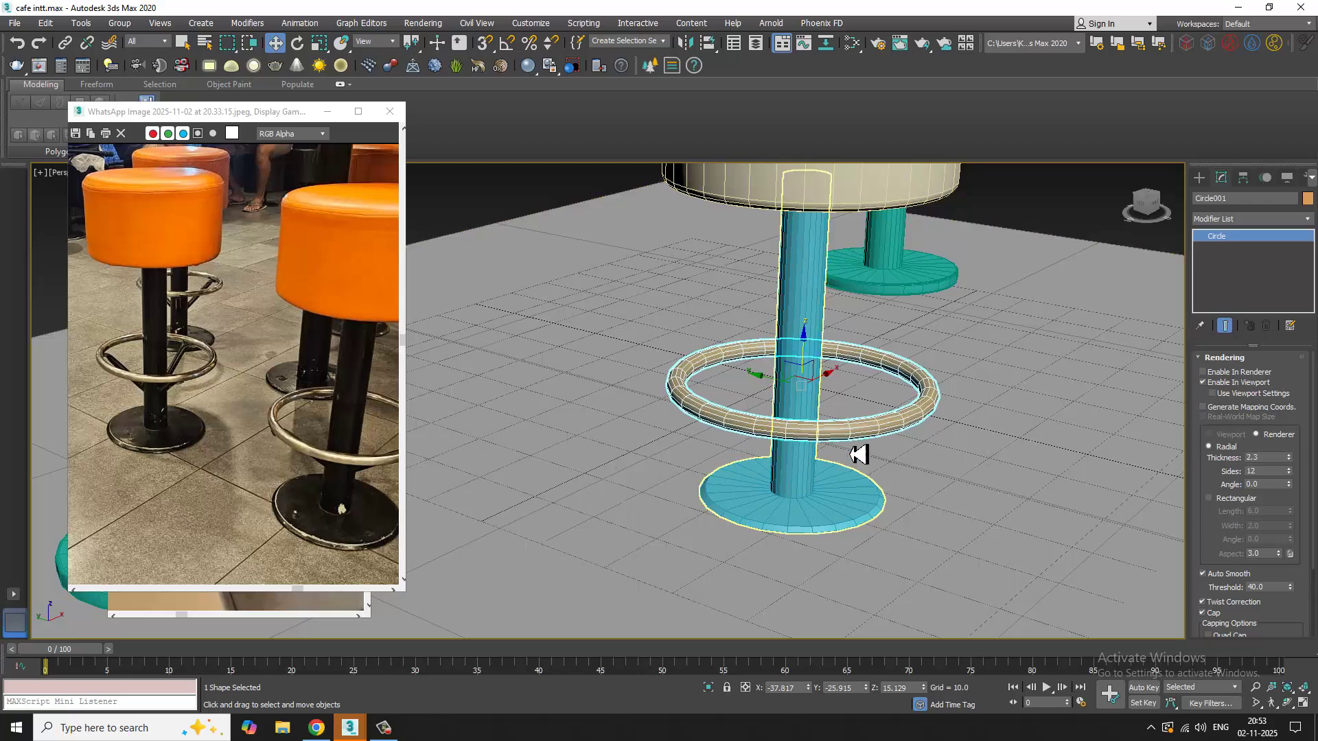
Step: Scale the footrest ring uniformly down to about 91%
{"action": "key", "text": "r"}
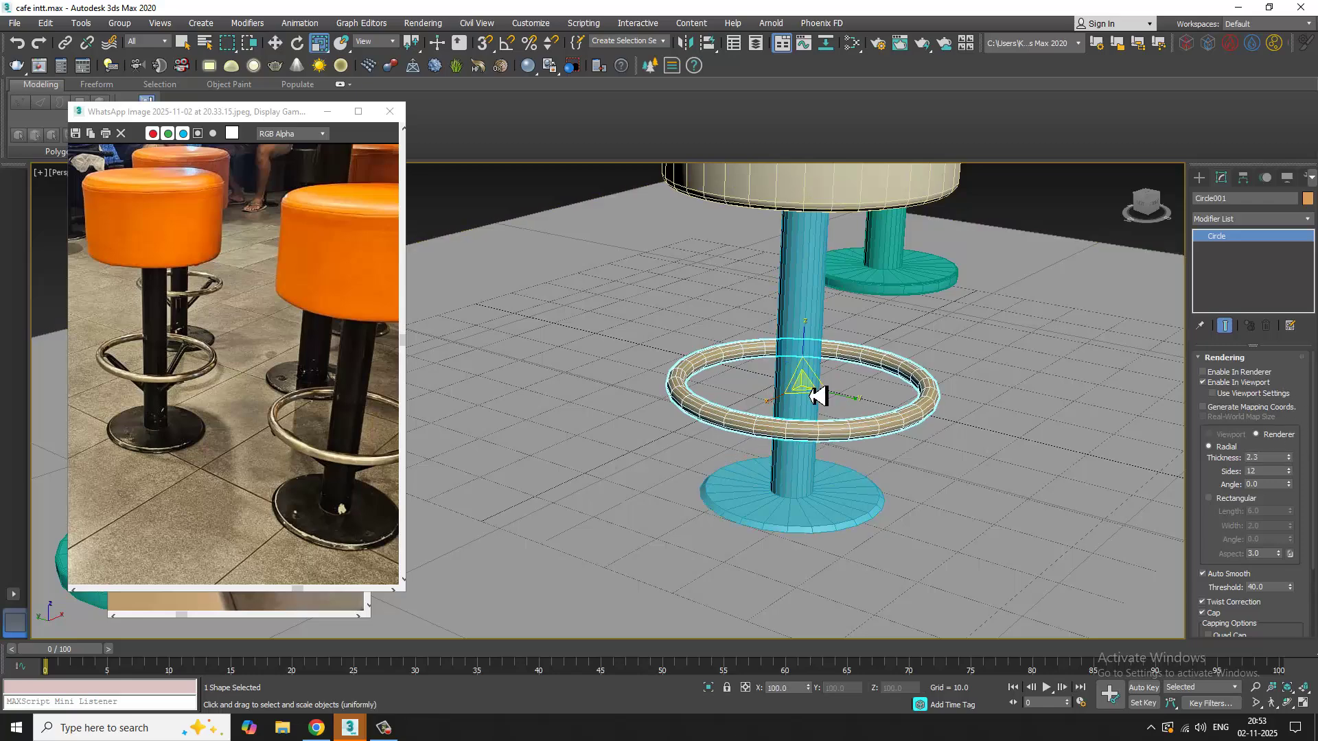
{"action": "left_click_drag", "start_coordinate": [824, 396], "coordinate": [809, 401]}
{"action": "middle_click_drag", "start_coordinate": [794, 400], "coordinate": [849, 379], "text": "alt"}
{"action": "scroll", "coordinate": [787, 439], "scroll_direction": "up", "scroll_amount": 5}
Step: Set the footrest ring's interpolation steps to 20 for a smoother curve
{"action": "left_click_drag", "start_coordinate": [1236, 567], "coordinate": [1237, 258]}
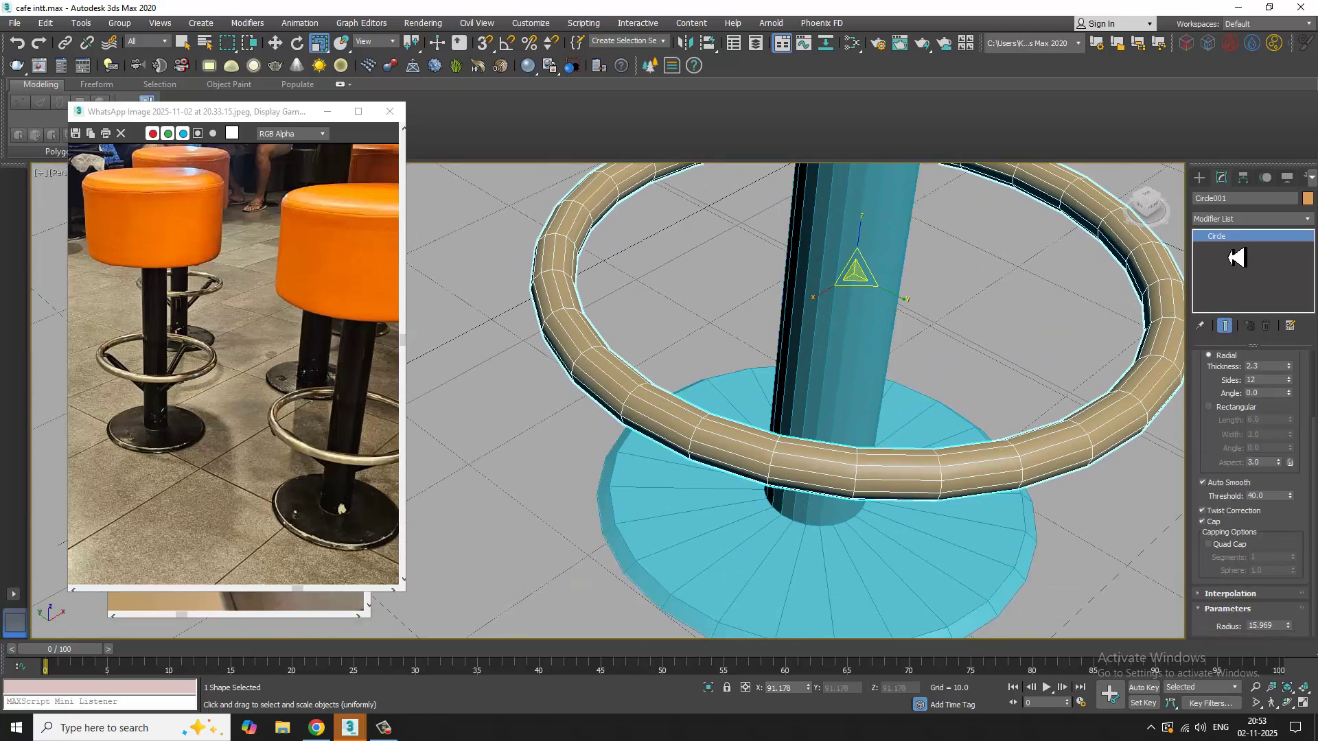
{"action": "left_click", "coordinate": [1240, 595]}
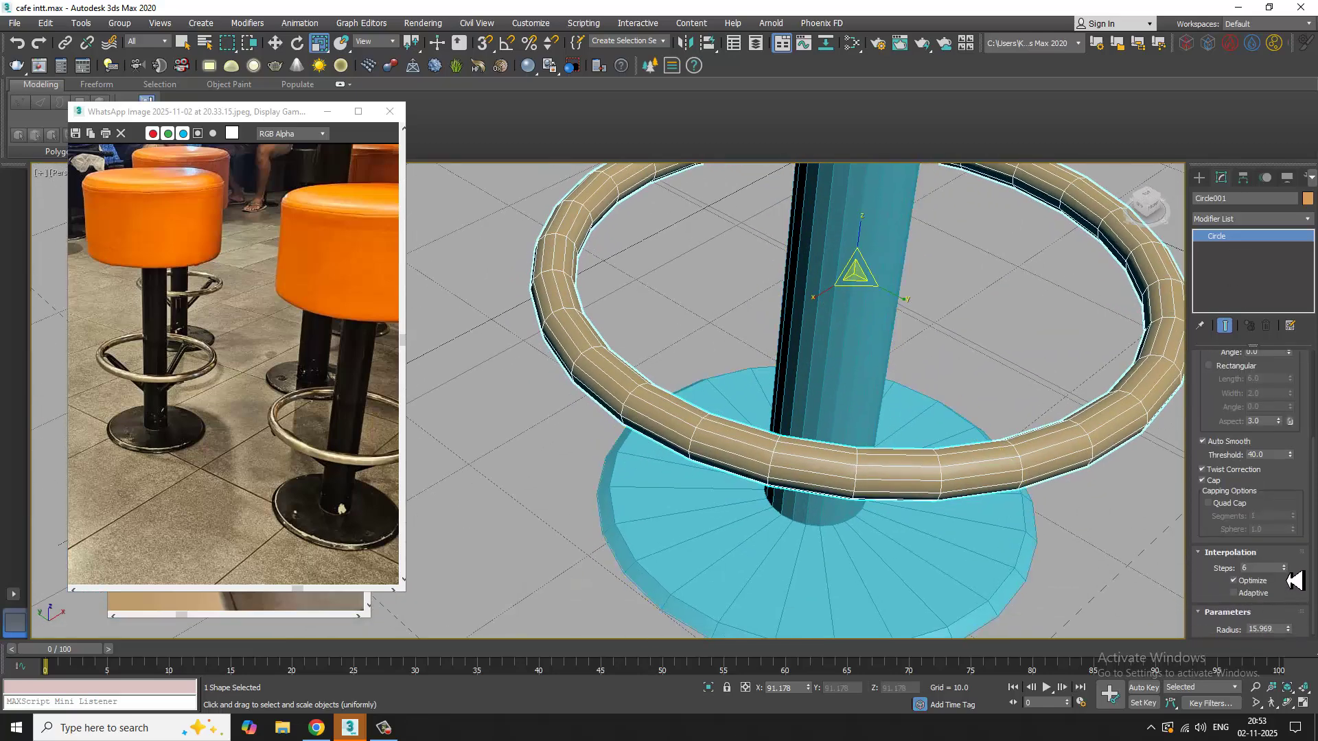
{"action": "left_click", "coordinate": [1285, 565]}
{"action": "middle_click_drag", "start_coordinate": [880, 553], "coordinate": [861, 503], "text": "alt"}
{"action": "scroll", "coordinate": [45, 446], "scroll_direction": "up", "scroll_amount": 3}
{"action": "scroll", "coordinate": [181, 412], "scroll_direction": "up", "scroll_amount": 1}
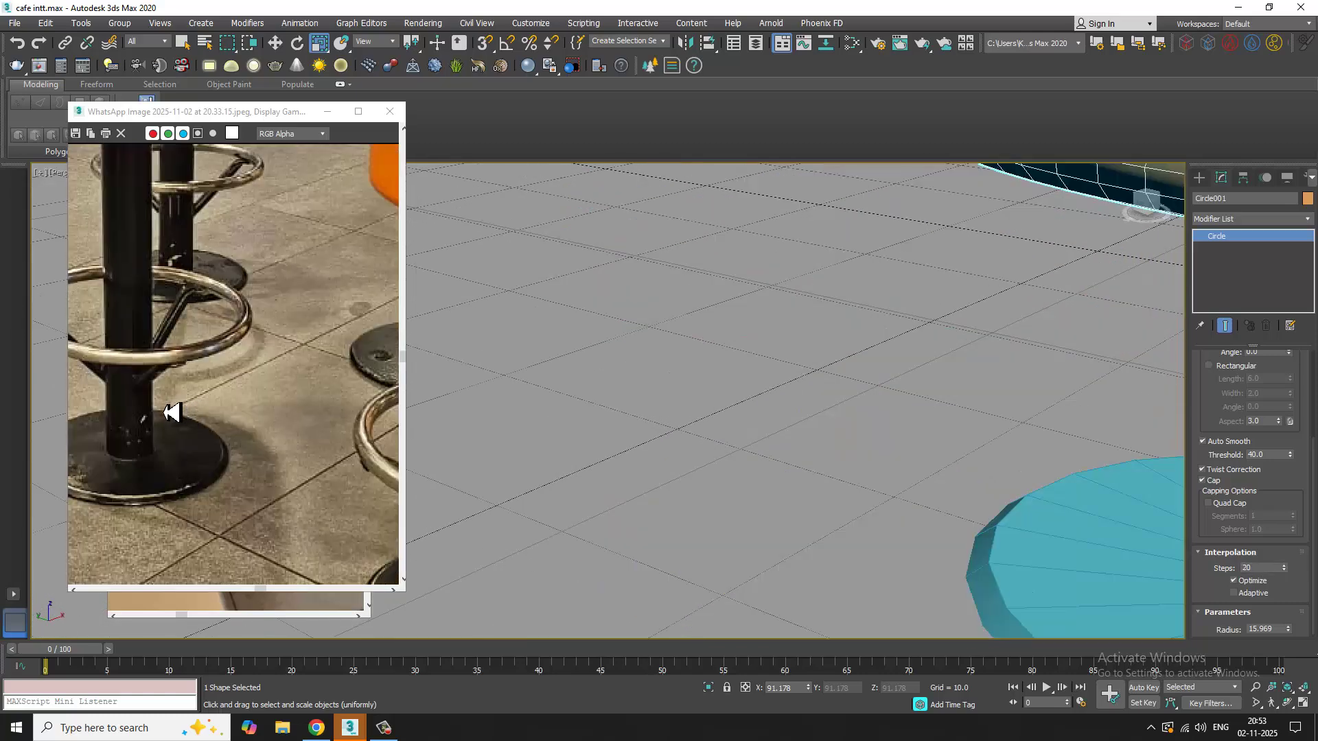
{"action": "scroll", "coordinate": [173, 412], "scroll_direction": "down", "scroll_amount": 1}
{"action": "scroll", "coordinate": [883, 393], "scroll_direction": "down", "scroll_amount": 1}
Step: Draw a two-point diagonal brace line in the front view, from the footrest ring's outer edge down to the column
{"action": "key", "text": "alt+w"}
{"action": "middle_click_drag", "start_coordinate": [904, 282], "coordinate": [887, 282]}
{"action": "key", "text": "alt+w"}
{"action": "middle_click_drag", "start_coordinate": [729, 436], "coordinate": [859, 345]}
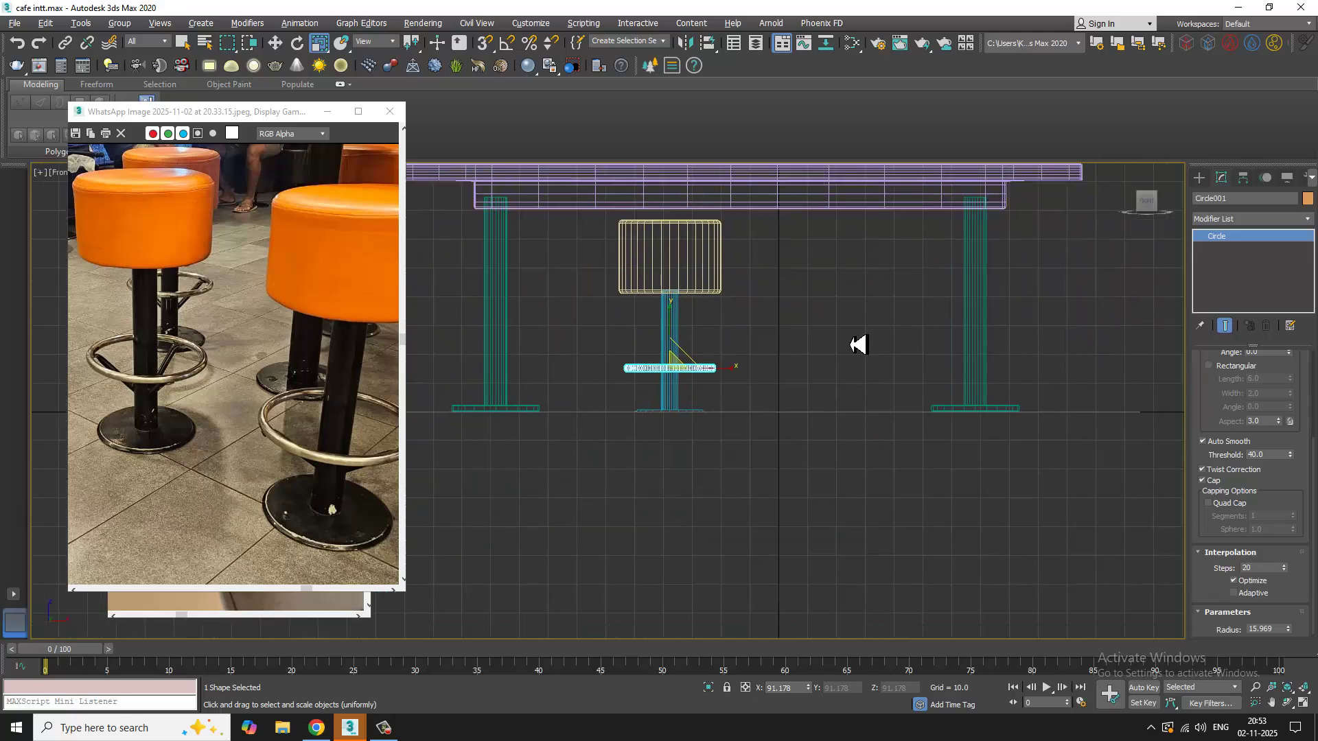
{"action": "scroll", "coordinate": [858, 345], "scroll_direction": "up", "scroll_amount": 5}
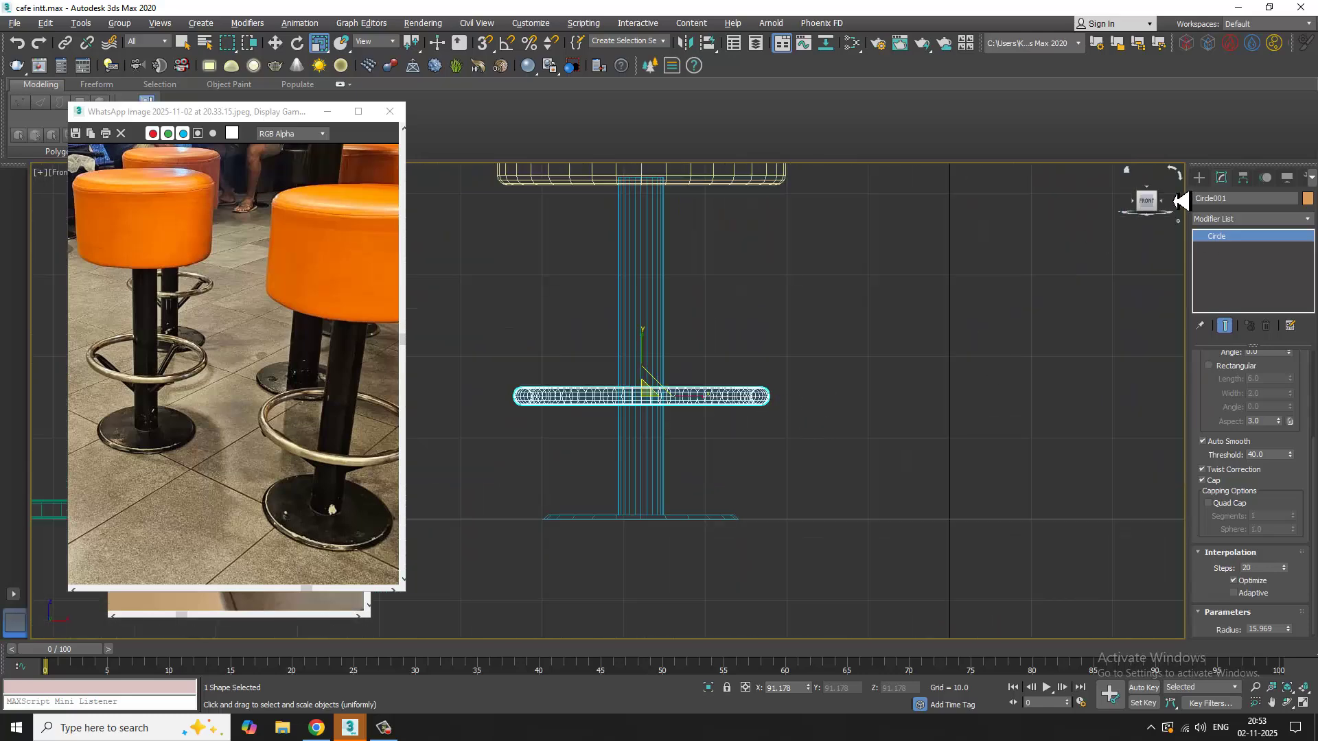
{"action": "left_click", "coordinate": [1199, 177]}
{"action": "left_click", "coordinate": [1222, 271]}
{"action": "scroll", "coordinate": [847, 391], "scroll_direction": "up", "scroll_amount": 2}
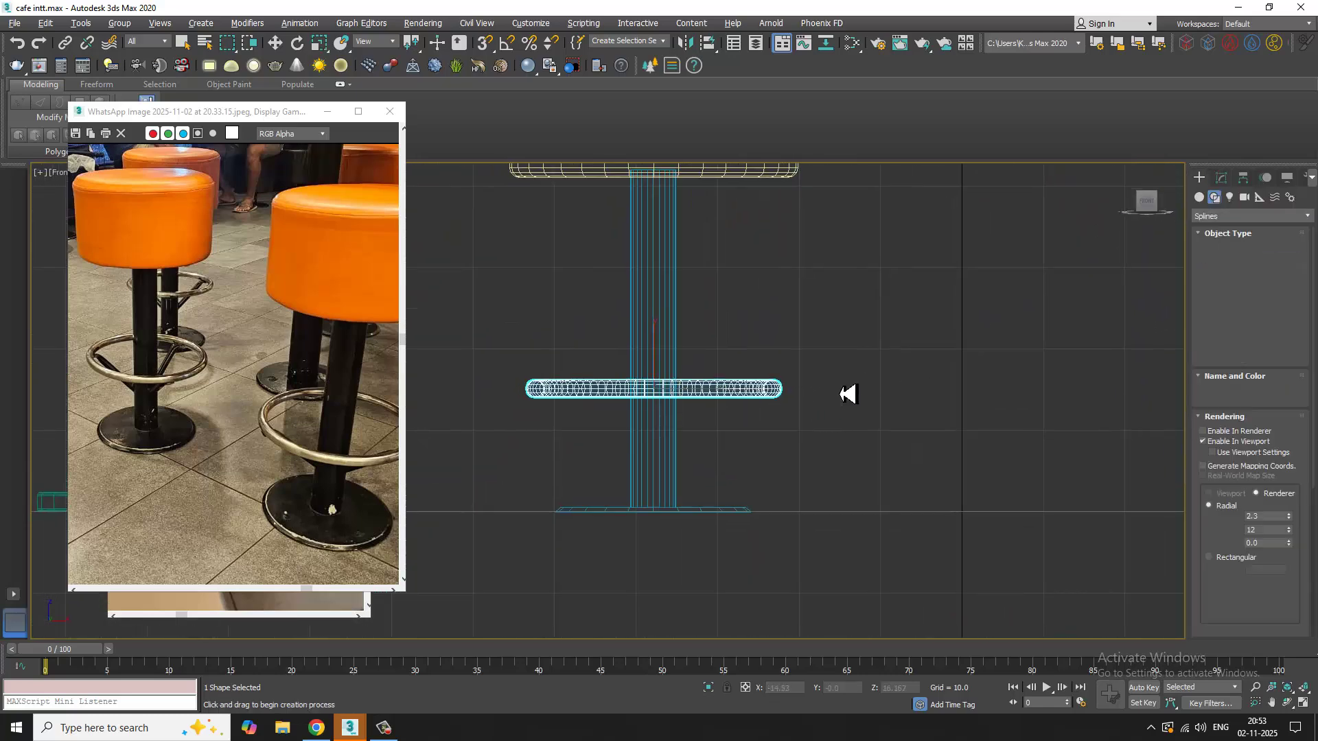
{"action": "left_click", "coordinate": [744, 387]}
{"action": "left_click", "coordinate": [588, 519]}
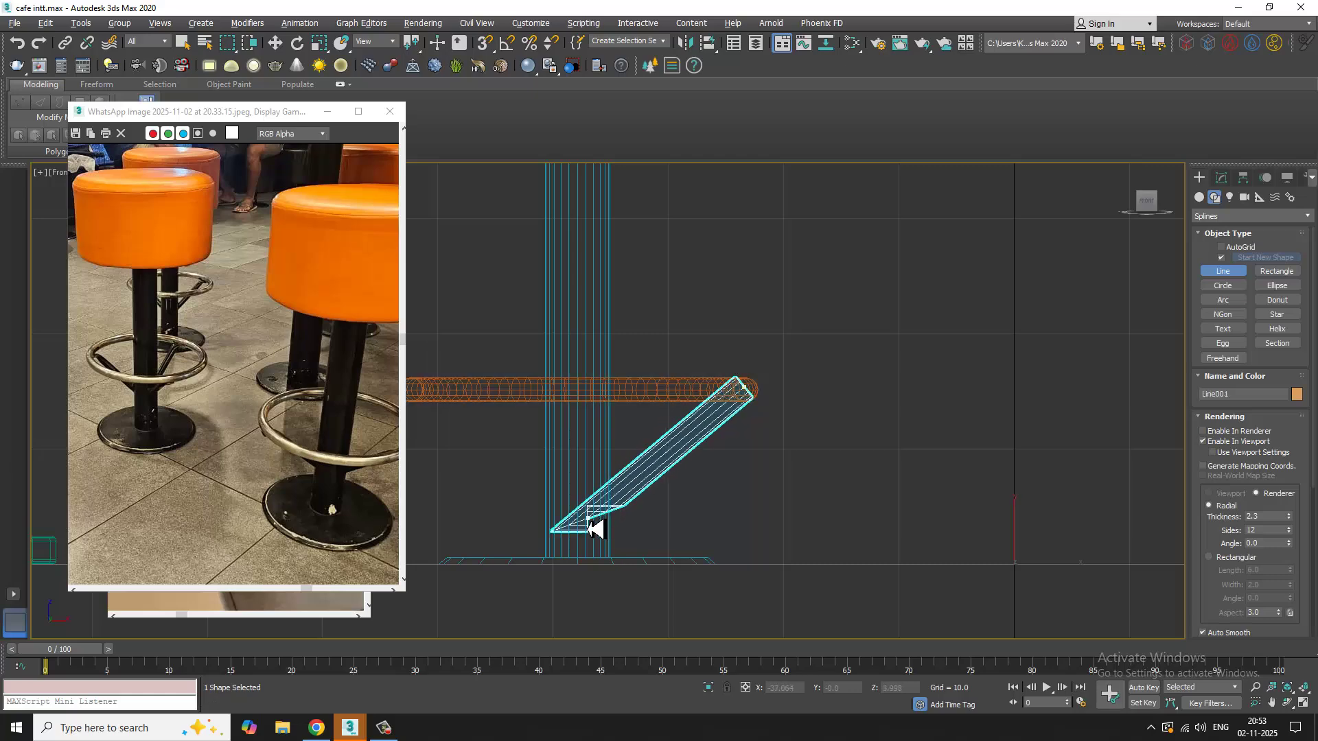
{"action": "right_click", "coordinate": [587, 524]}
{"action": "right_click", "coordinate": [586, 523]}
Step: Move the brace line onto the stool in the top view, to a Y position of about -24.6
{"action": "key", "text": "alt+w"}
{"action": "right_click", "coordinate": [476, 355]}
{"action": "key", "text": "z"}
{"action": "key", "text": "alt+w"}
{"action": "scroll", "coordinate": [732, 325], "scroll_direction": "down", "scroll_amount": 10}
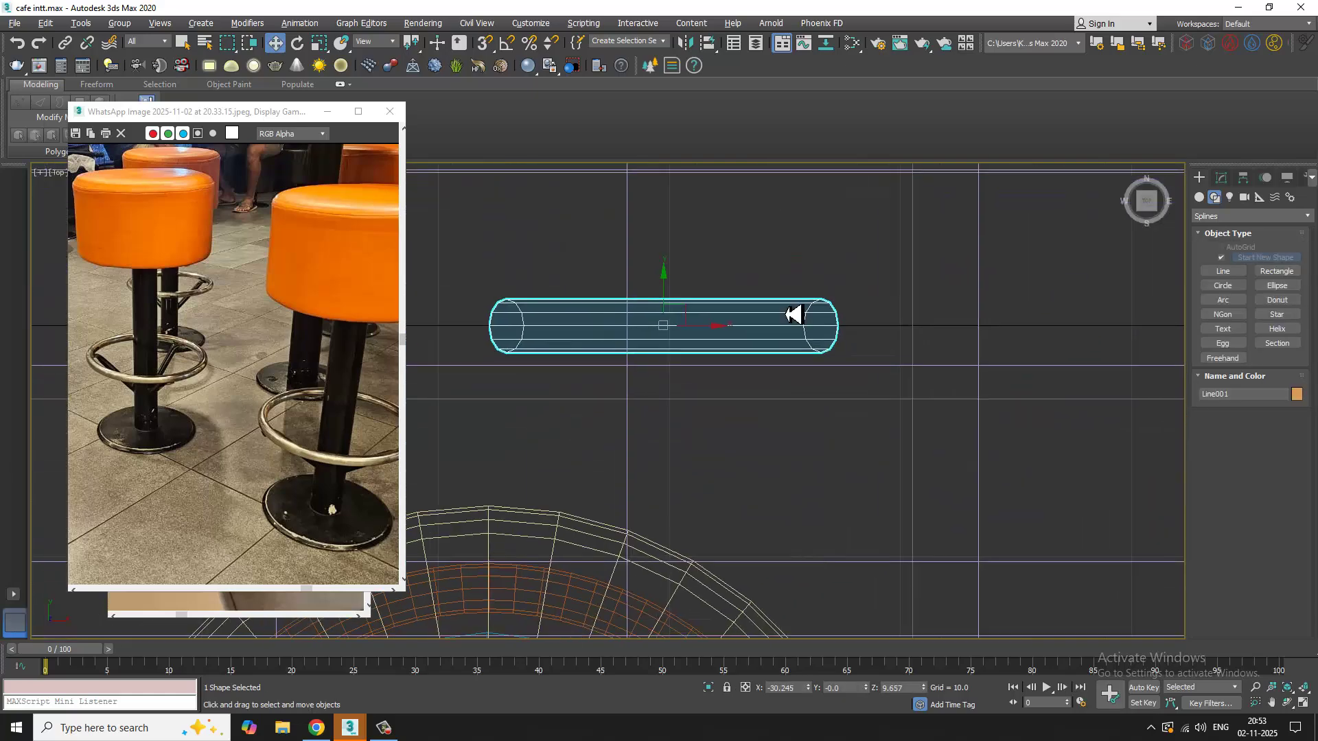
{"action": "middle_click_drag", "start_coordinate": [722, 336], "coordinate": [731, 309]}
{"action": "left_click_drag", "start_coordinate": [738, 272], "coordinate": [753, 365]}
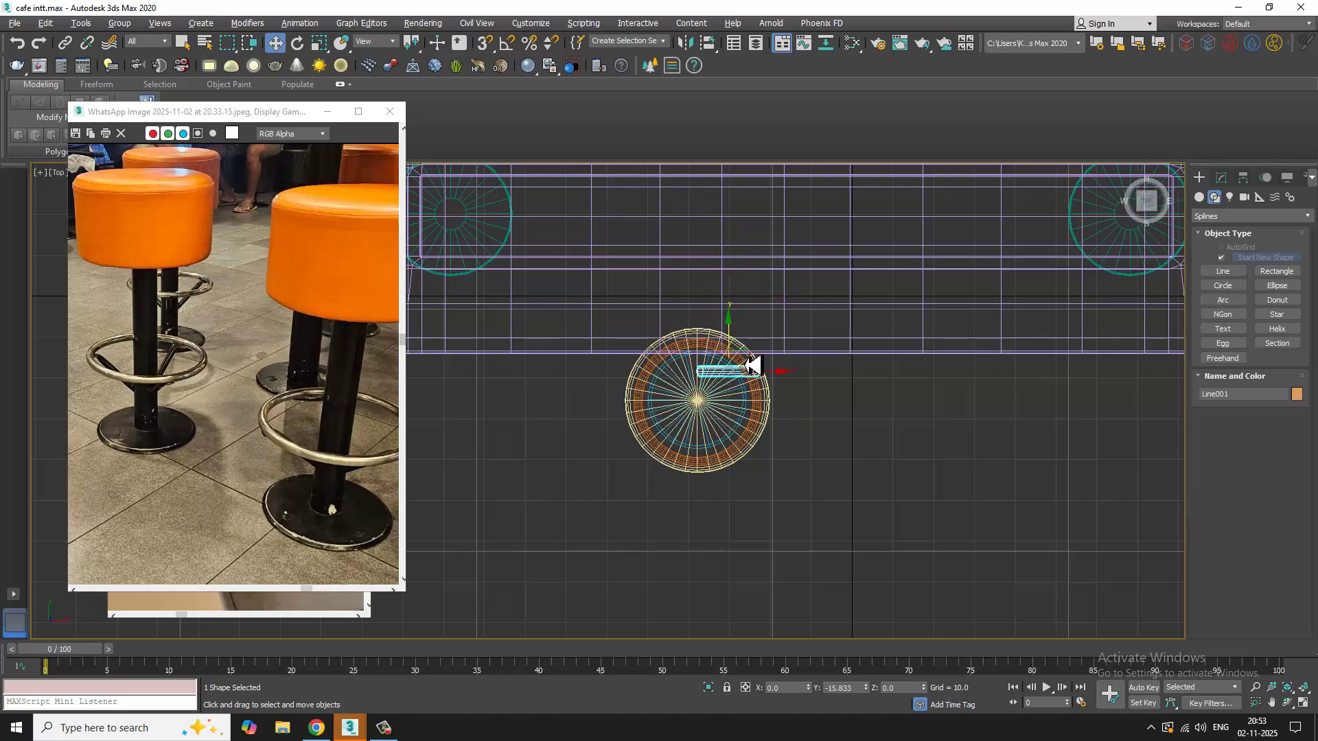
Step: Set the brace line's radial thickness to 1.978
{"action": "key", "text": "alt+w"}
{"action": "right_click", "coordinate": [899, 497]}
{"action": "key", "text": "z"}
{"action": "key", "text": "alt+w"}
{"action": "middle_click_drag", "start_coordinate": [898, 496], "coordinate": [956, 444], "text": "alt"}
{"action": "left_click", "coordinate": [1222, 180]}
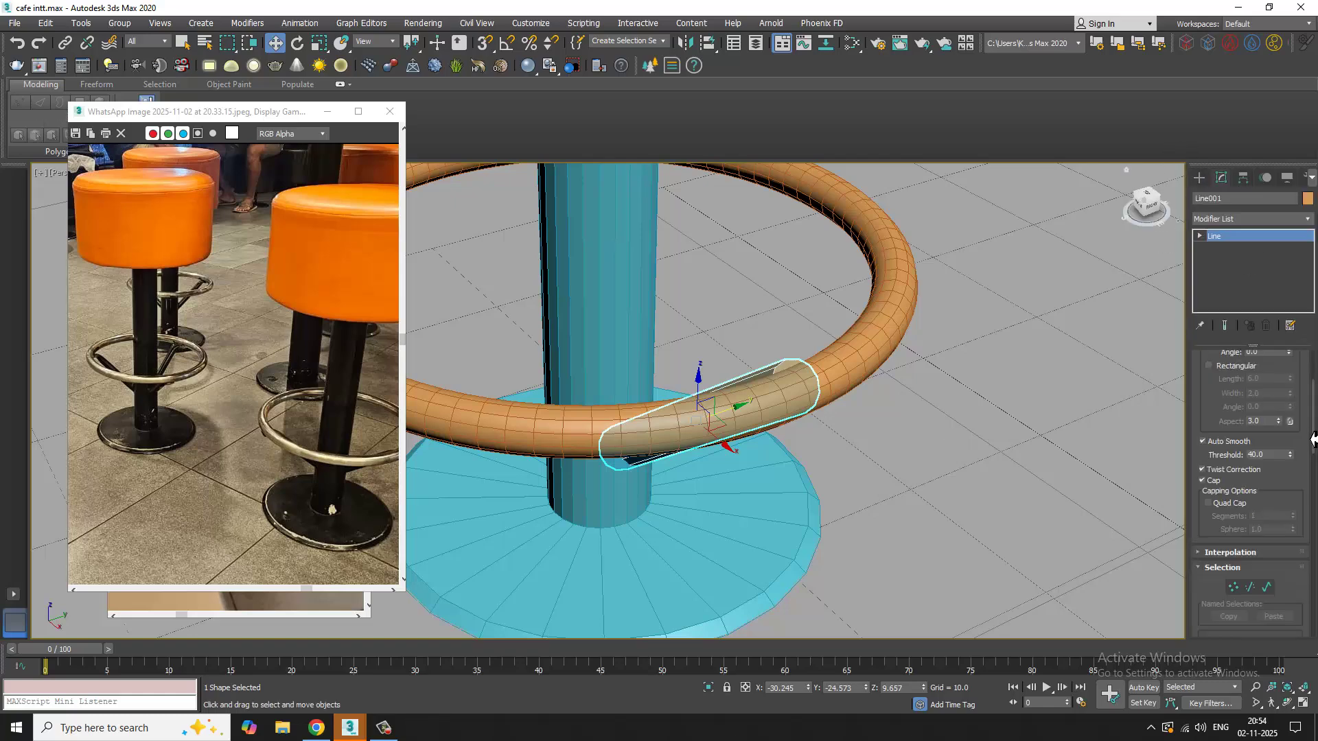
{"action": "left_click_drag", "start_coordinate": [1296, 396], "coordinate": [1311, 588]}
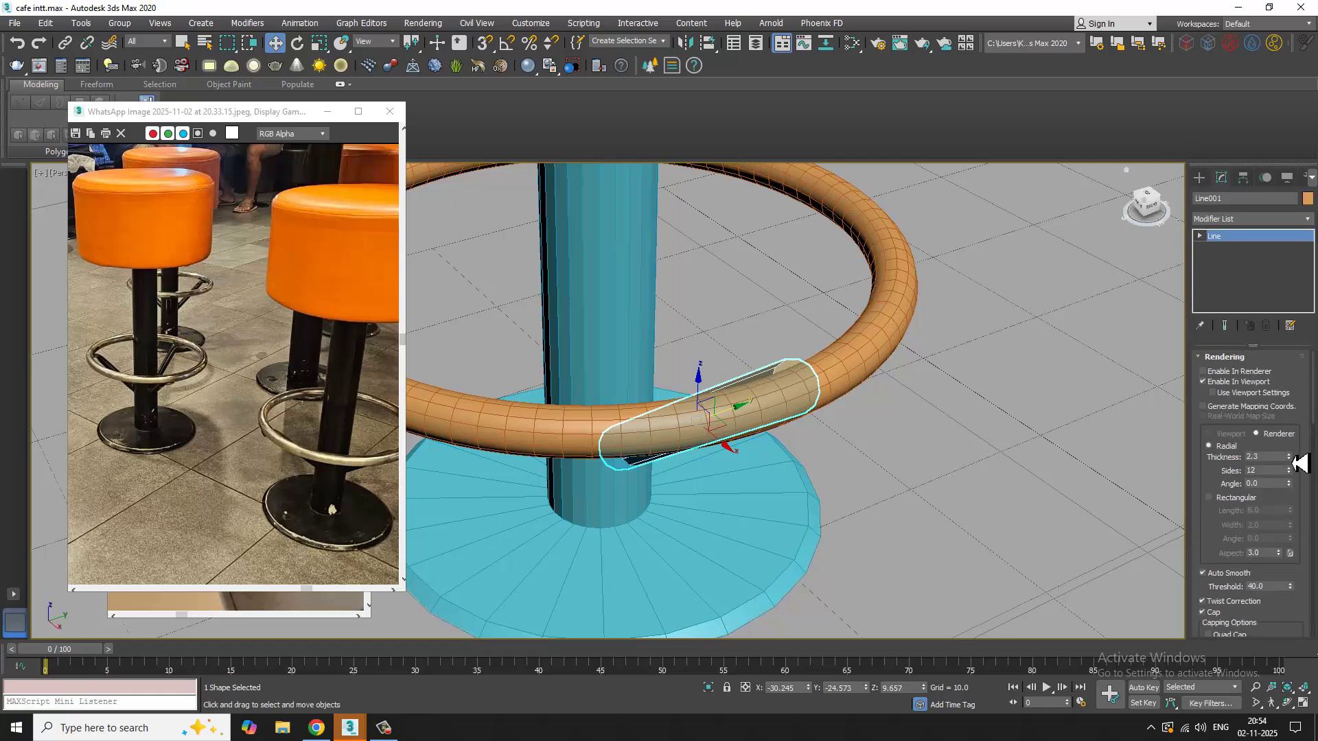
{"action": "left_click_drag", "start_coordinate": [1293, 463], "coordinate": [1293, 471]}
{"action": "middle_click_drag", "start_coordinate": [747, 508], "coordinate": [788, 506], "text": "alt"}
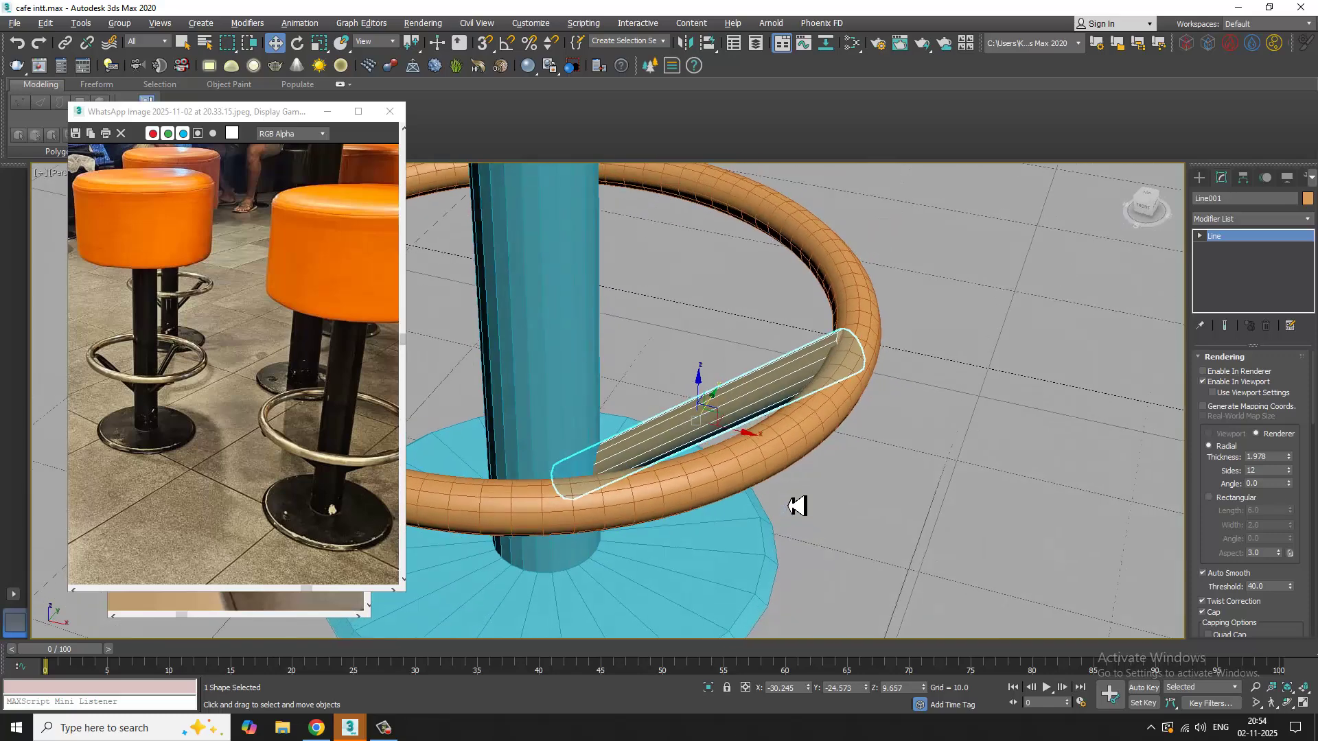
Step: Move the brace line in the top view to line up with the column's centre, at about Y -25.4
{"action": "key", "text": "alt+w"}
{"action": "middle_click", "coordinate": [519, 358]}
{"action": "key", "text": "alt+w"}
{"action": "key", "text": "z"}
{"action": "middle_click_drag", "start_coordinate": [497, 372], "coordinate": [795, 348]}
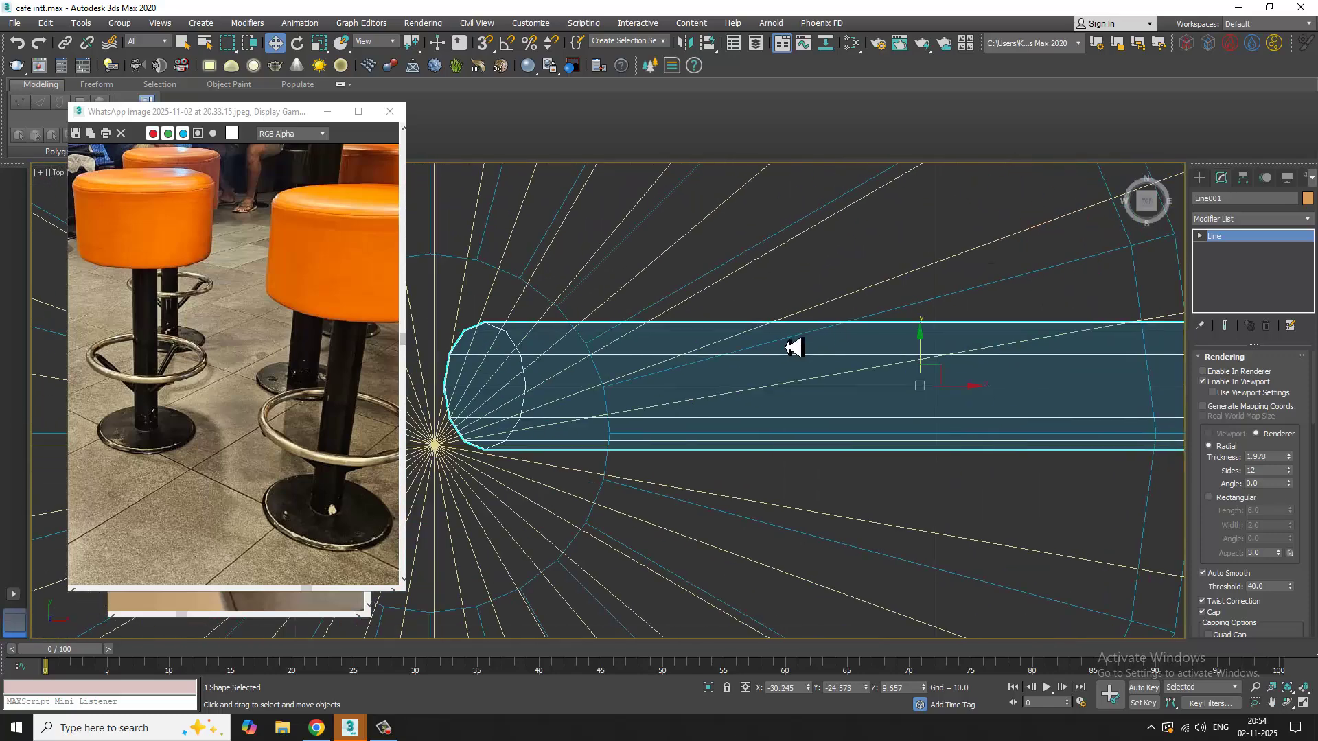
{"action": "scroll", "coordinate": [794, 348], "scroll_direction": "down", "scroll_amount": 4}
{"action": "left_click_drag", "start_coordinate": [890, 349], "coordinate": [897, 376]}
Step: Move only the brace line's pivot along X to the stool column's centre in the top view, at about X -38.0
{"action": "scroll", "coordinate": [897, 377], "scroll_direction": "down", "scroll_amount": 2}
{"action": "middle_click_drag", "start_coordinate": [897, 380], "coordinate": [965, 390], "text": "alt"}
{"action": "key", "text": "t"}
{"action": "scroll", "coordinate": [831, 406], "scroll_direction": "up", "scroll_amount": 4}
{"action": "middle_click_drag", "start_coordinate": [817, 396], "coordinate": [869, 387]}
{"action": "scroll", "coordinate": [869, 386], "scroll_direction": "up", "scroll_amount": 2}
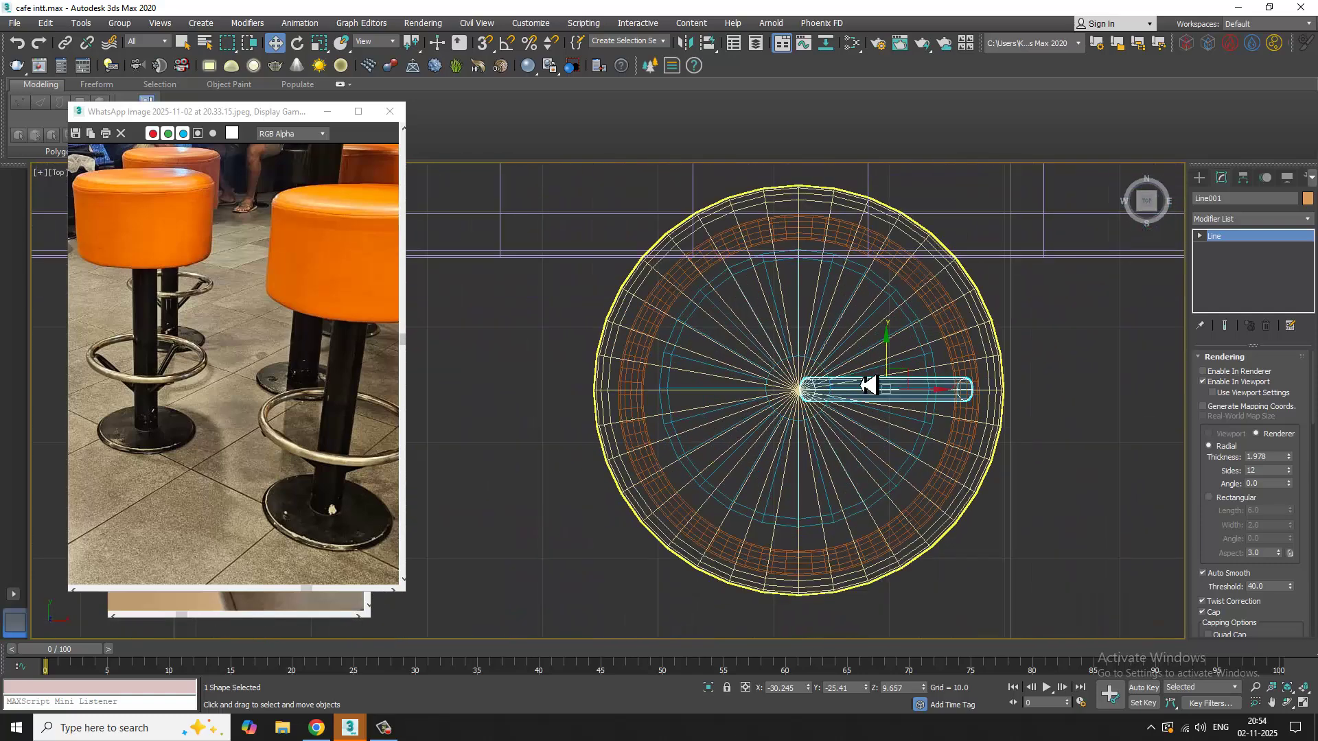
{"action": "scroll", "coordinate": [868, 386], "scroll_direction": "up", "scroll_amount": 2}
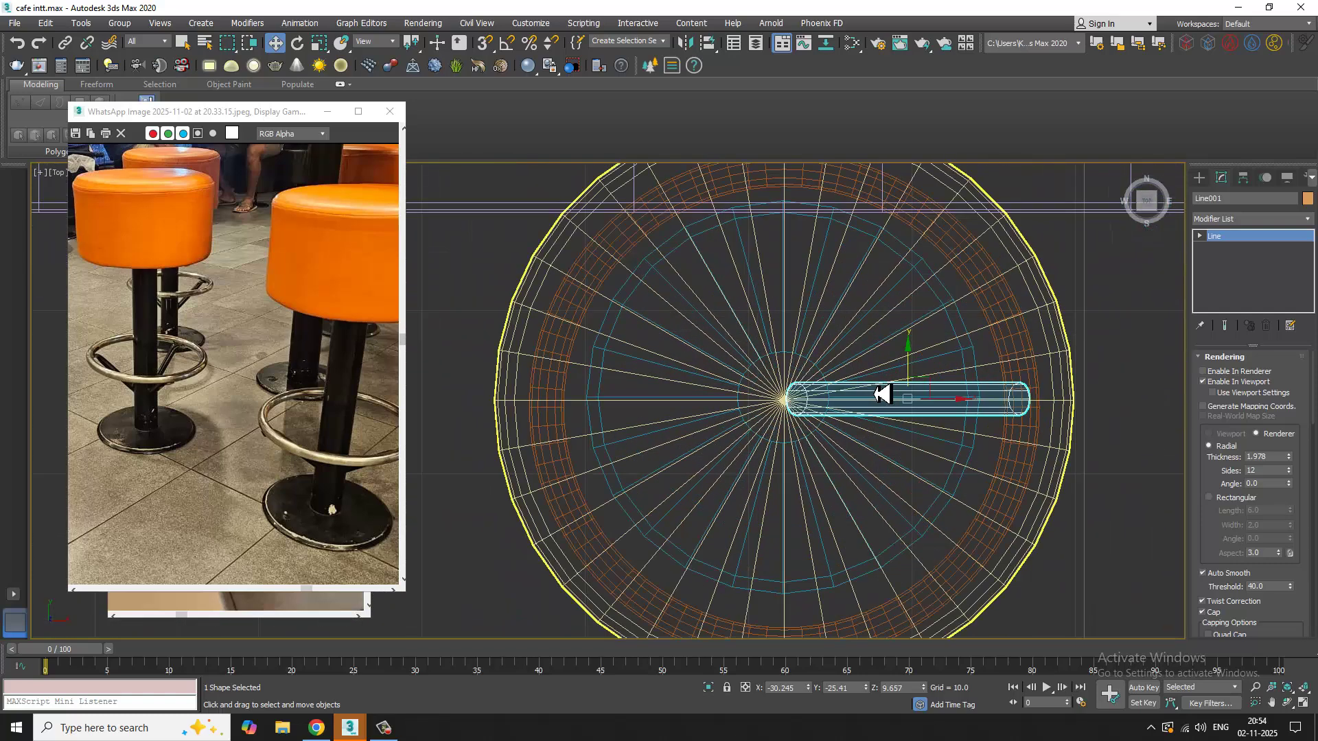
{"action": "left_click", "coordinate": [1243, 181]}
{"action": "left_click", "coordinate": [1262, 273]}
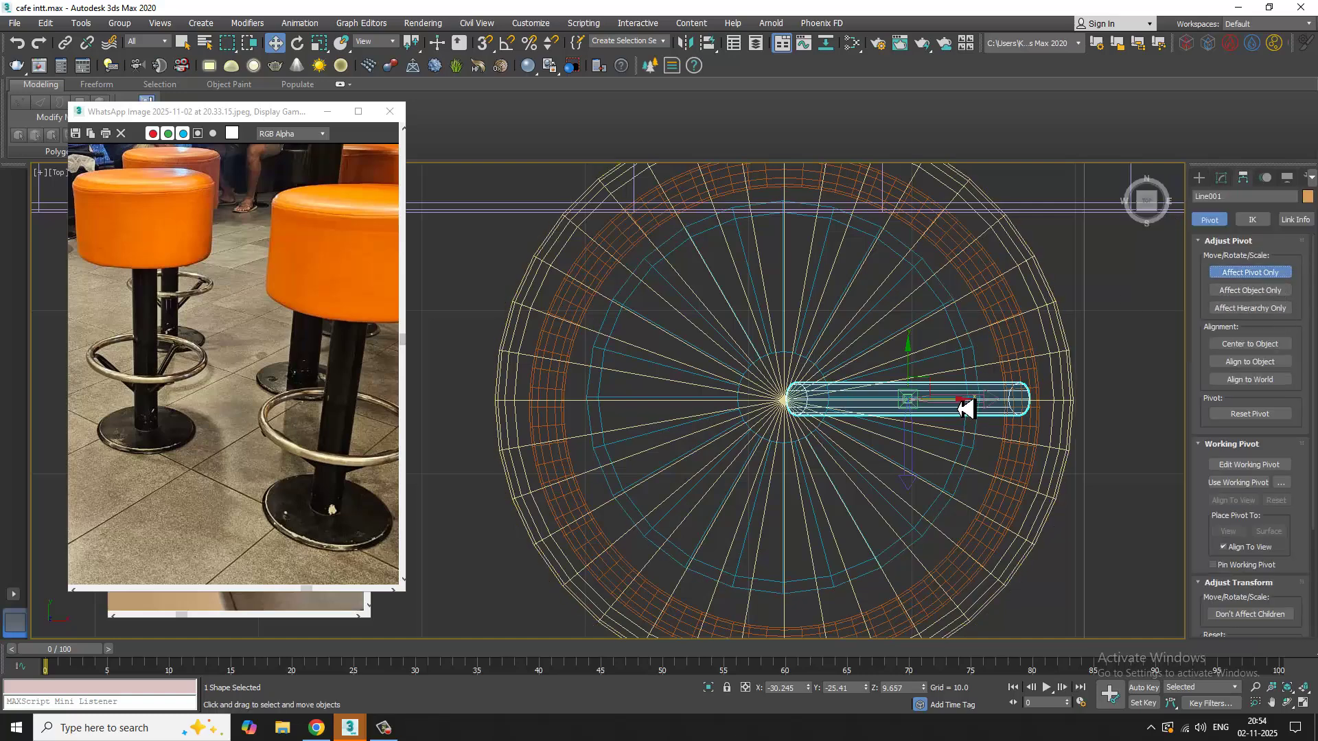
{"action": "left_click_drag", "start_coordinate": [966, 407], "coordinate": [836, 390]}
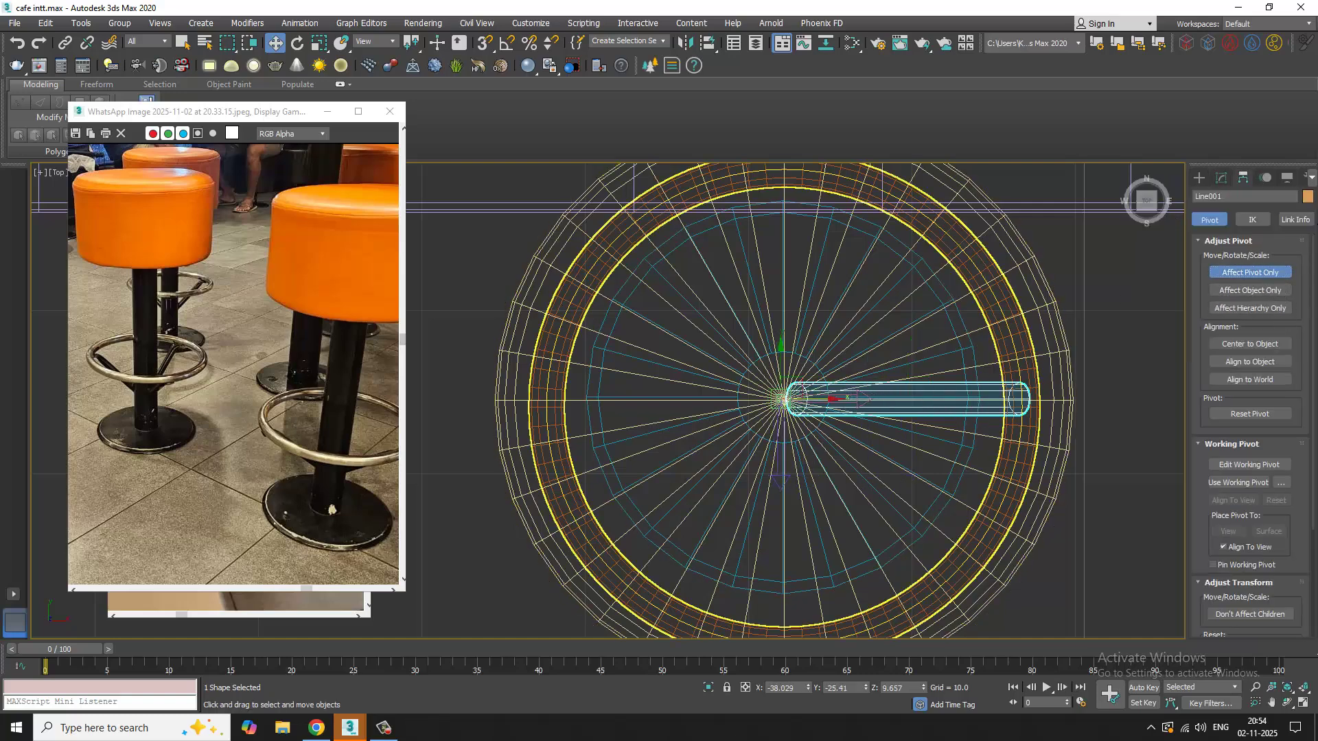
{"action": "left_click", "coordinate": [1250, 272]}
Step: Rotate-copy the brace around the column's centre in steps of about 113 degrees to make two more braces
{"action": "key", "text": "e"}
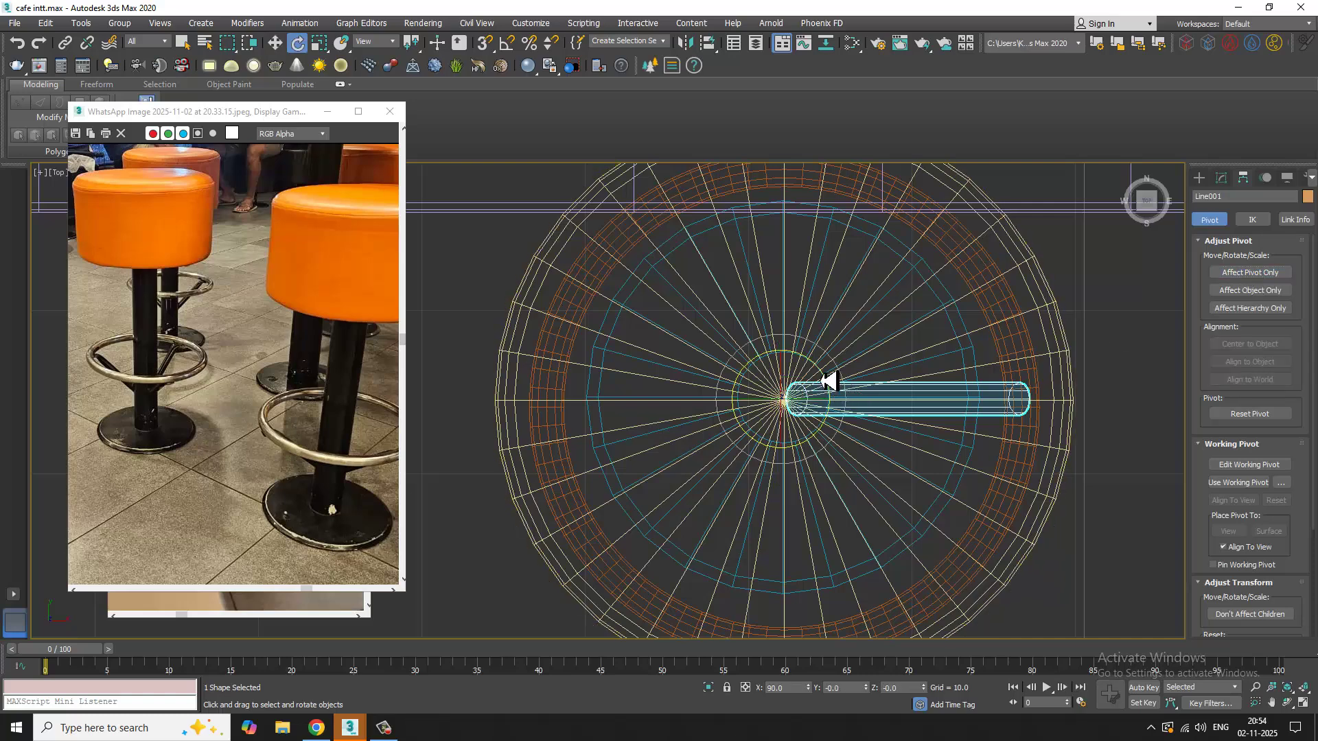
{"action": "mouse_move", "coordinate": [829, 382]}
{"action": "left_mouse_down", "text": "shift"}
{"action": "mouse_move", "coordinate": [765, 329]}
{"action": "mouse_move", "coordinate": [603, 338]}
{"action": "mouse_move", "coordinate": [654, 347]}
{"action": "left_mouse_up", "text": "shift"}
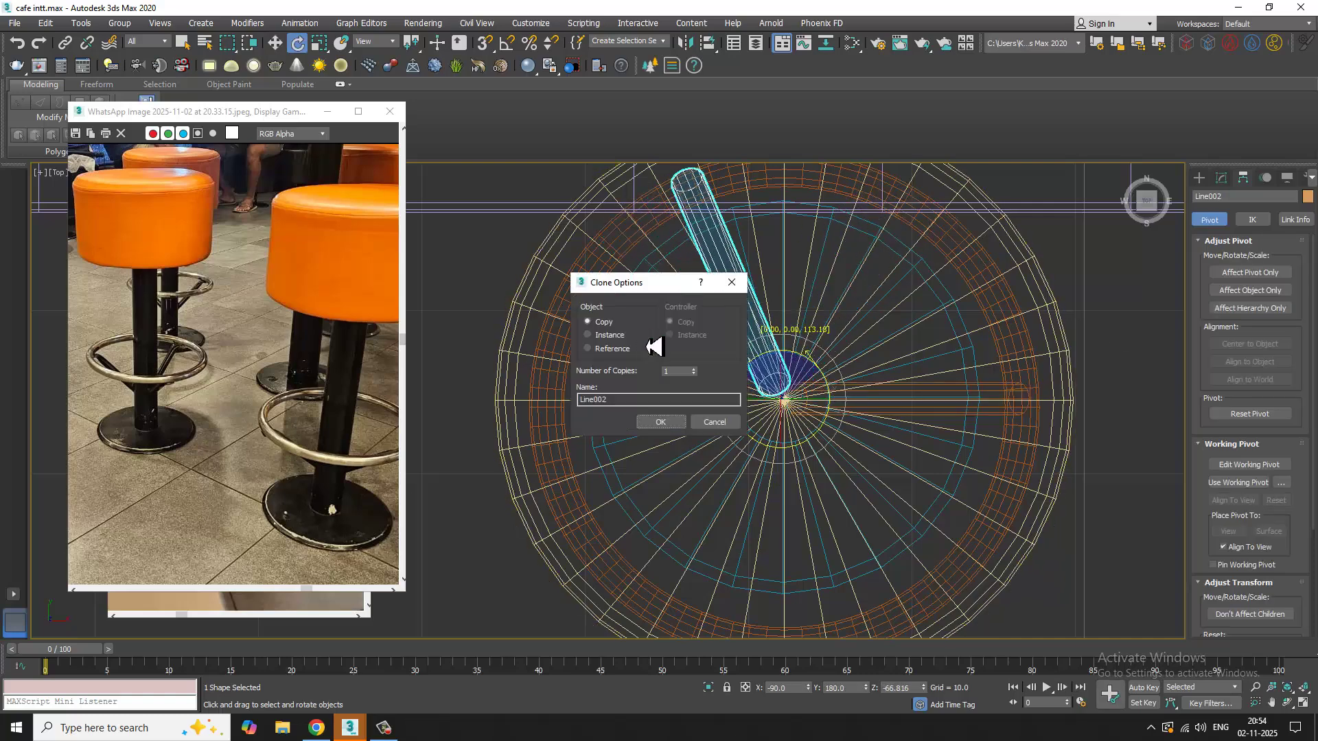
{"action": "left_click", "coordinate": [669, 424]}
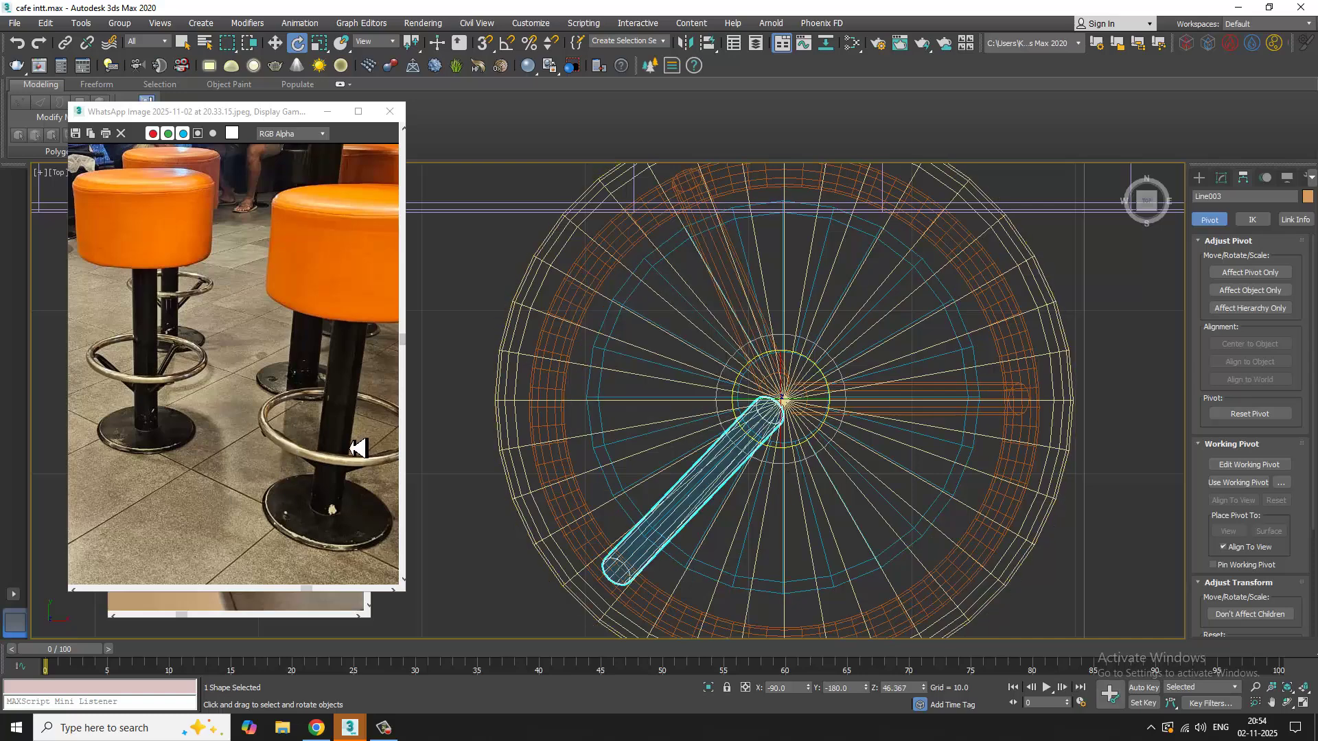
Step: Examine the copied braces beneath the footrest ring in the perspective view, from close up and from farther away
{"action": "middle_click_drag", "start_coordinate": [950, 458], "coordinate": [926, 455]}
{"action": "key", "text": "alt+w"}
{"action": "middle_click", "coordinate": [967, 494]}
{"action": "key", "text": "alt+w"}
{"action": "middle_click_drag", "start_coordinate": [968, 494], "coordinate": [794, 441], "text": "alt"}
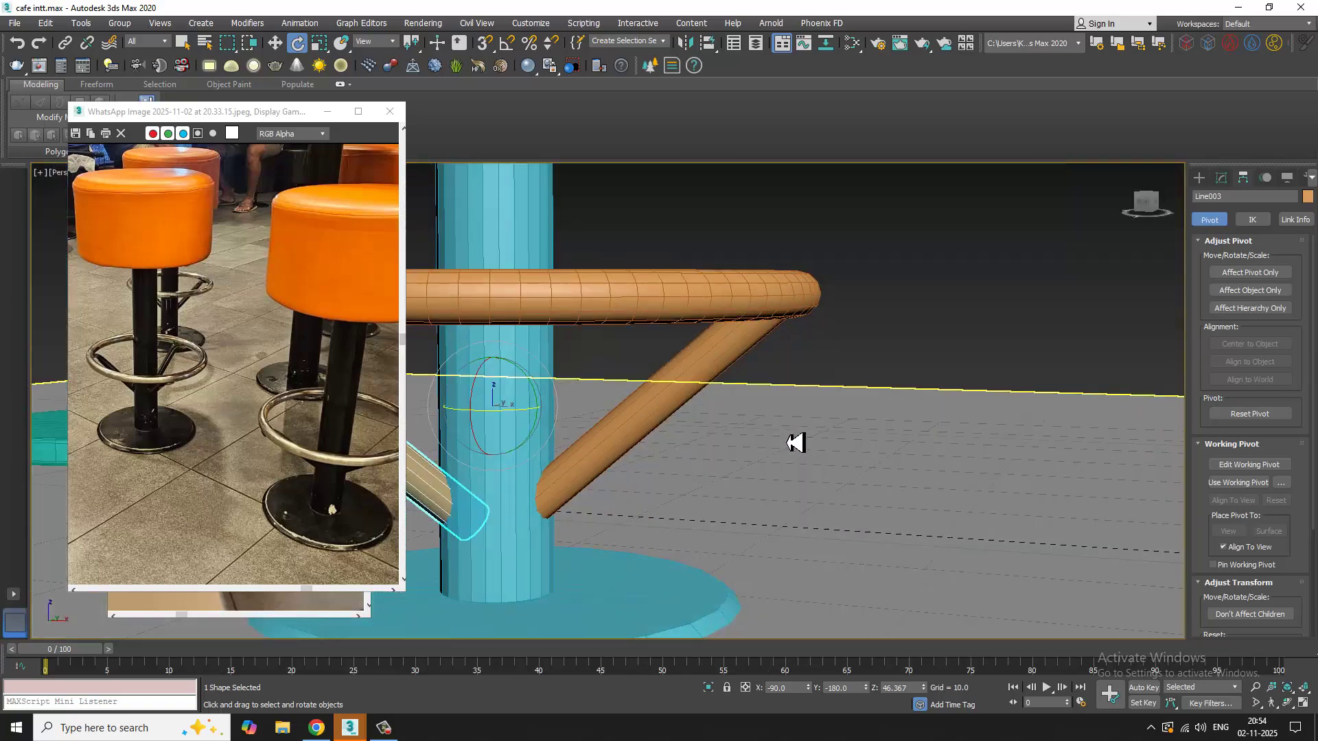
{"action": "scroll", "coordinate": [776, 450], "scroll_direction": "down", "scroll_amount": 6}
{"action": "middle_click_drag", "start_coordinate": [647, 420], "coordinate": [706, 421]}
{"action": "scroll", "coordinate": [756, 405], "scroll_direction": "down", "scroll_amount": 4}
{"action": "middle_click_drag", "start_coordinate": [796, 356], "coordinate": [764, 410]}
{"action": "scroll", "coordinate": [765, 410], "scroll_direction": "up", "scroll_amount": 4}
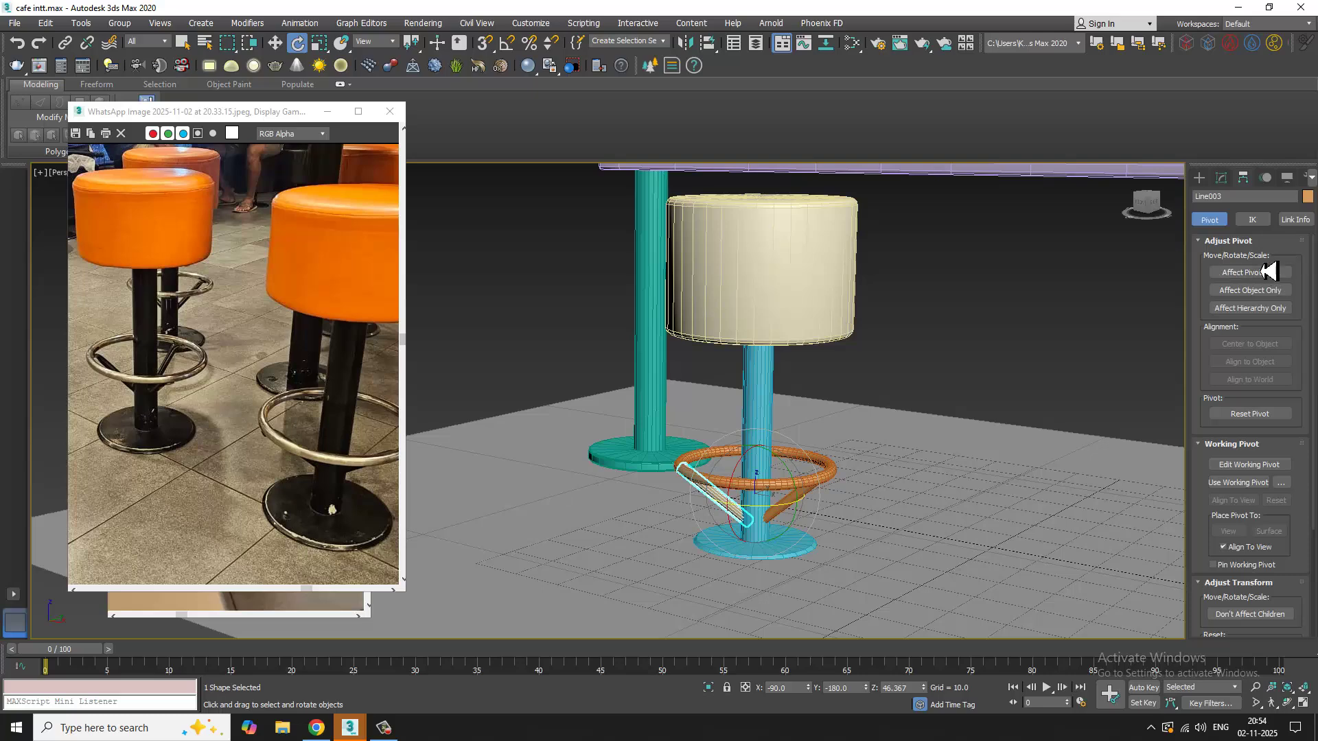
Step: Select the column with base, footrest ring, three braces and seat, and move the stool along X to about X -75
{"action": "middle_click_drag", "start_coordinate": [776, 538], "coordinate": [826, 541], "text": "alt"}
{"action": "scroll", "coordinate": [743, 568], "scroll_direction": "up", "scroll_amount": 5}
{"action": "left_click", "coordinate": [765, 573]}
{"action": "scroll", "coordinate": [851, 484], "scroll_direction": "down", "scroll_amount": 5}
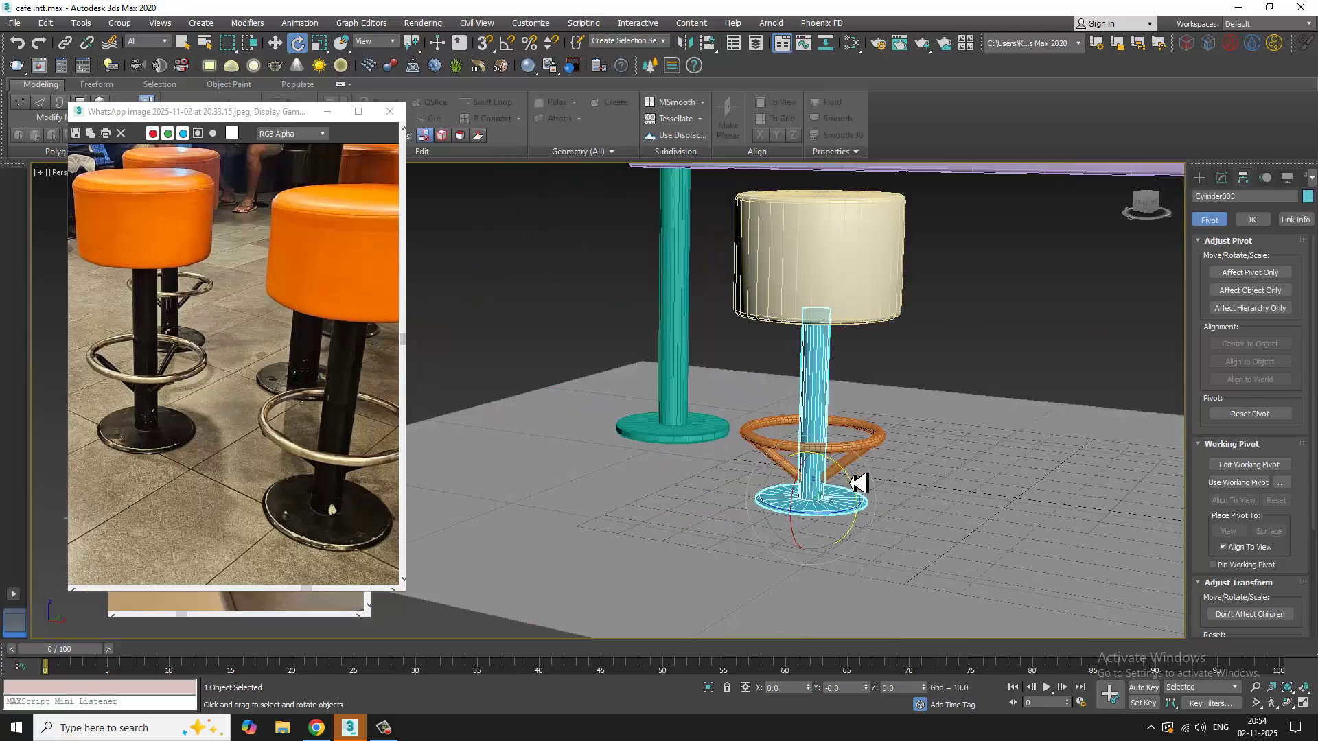
{"action": "middle_click_drag", "start_coordinate": [855, 406], "coordinate": [821, 480]}
{"action": "mouse_move", "coordinate": [821, 480]}
{"action": "middle_mouse_down", "text": "alt"}
{"action": "mouse_move", "coordinate": [835, 504]}
{"action": "mouse_move", "coordinate": [820, 473]}
{"action": "middle_mouse_up", "text": "alt"}
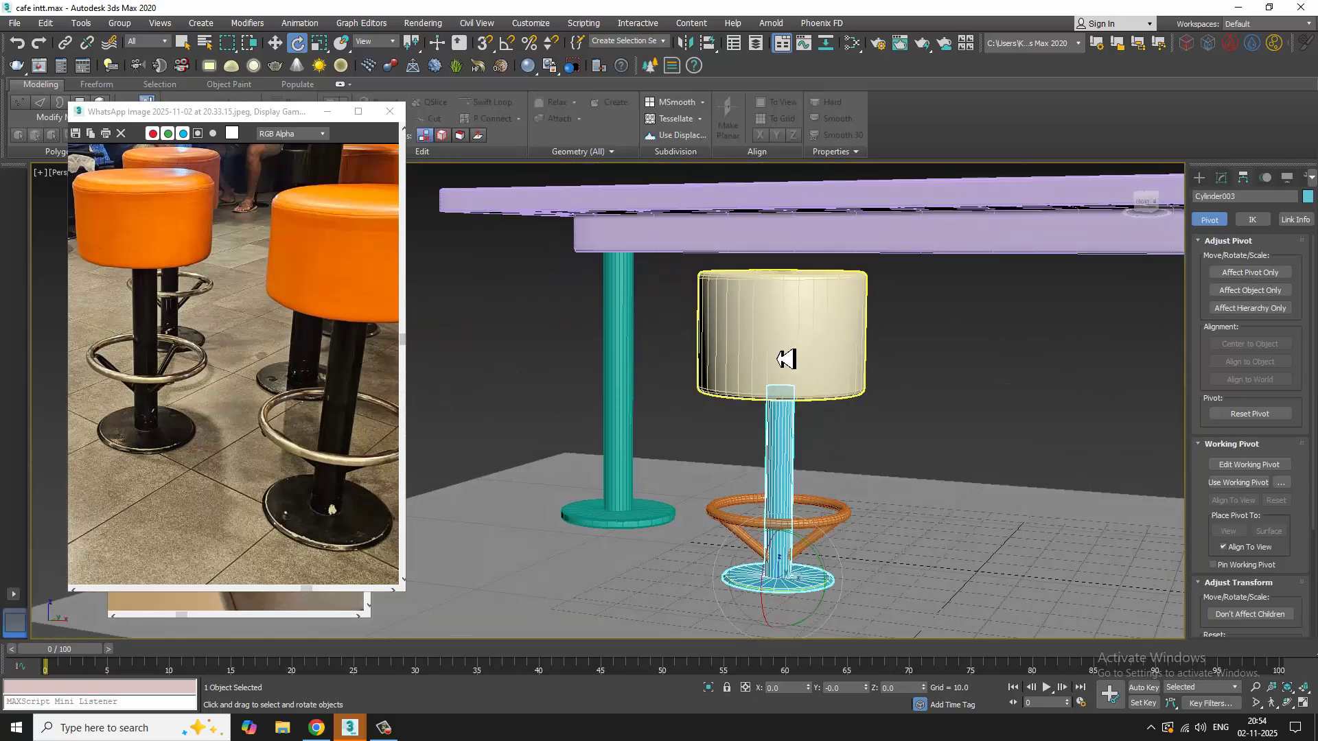
{"action": "scroll", "coordinate": [306, 335], "scroll_direction": "up", "scroll_amount": 2}
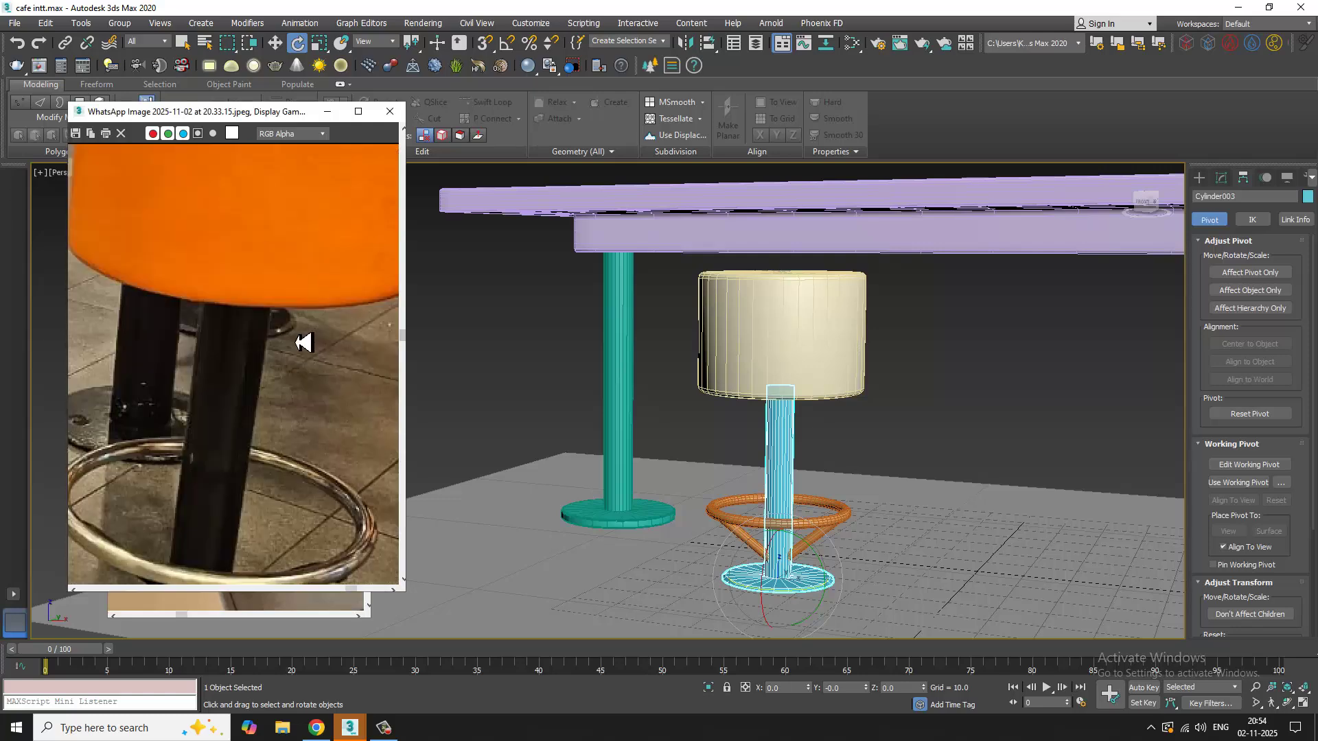
{"action": "scroll", "coordinate": [299, 347], "scroll_direction": "down", "scroll_amount": 2}
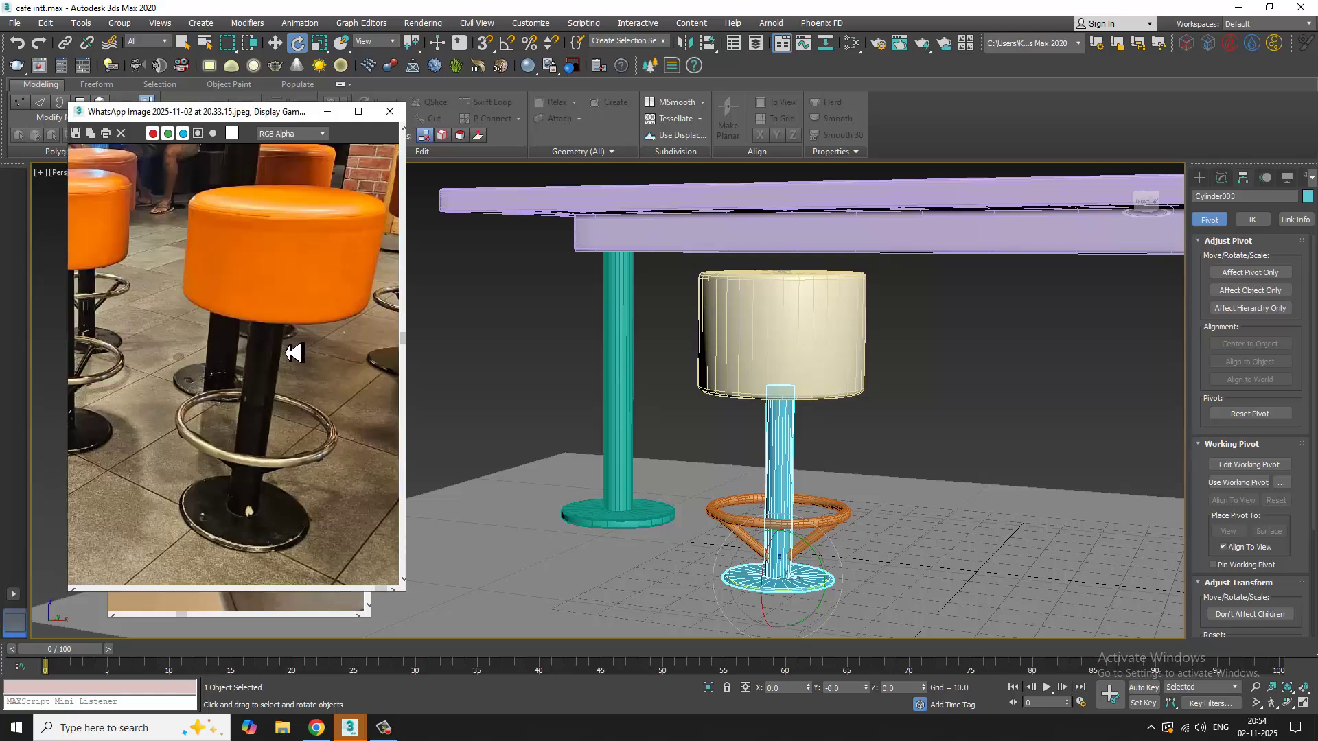
{"action": "left_click", "coordinate": [836, 531], "text": "ctrl"}
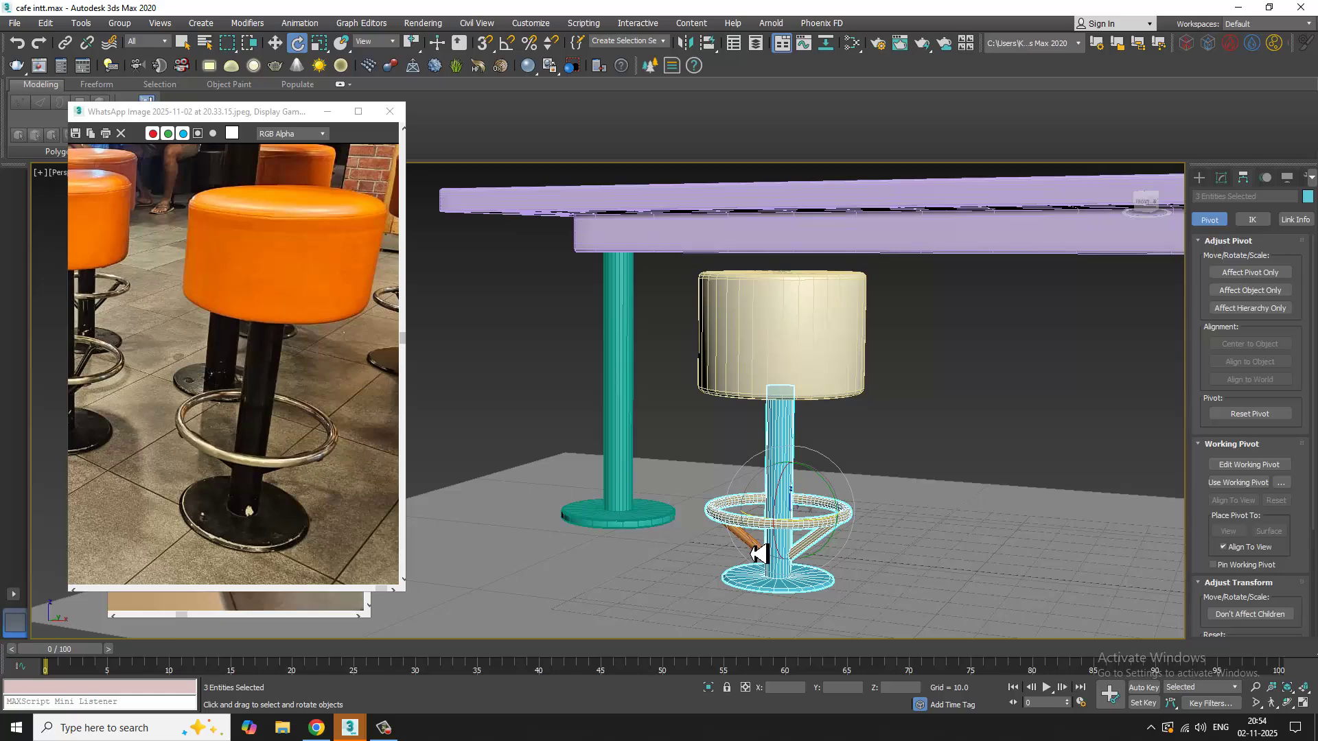
{"action": "key", "text": "w"}
{"action": "middle_click_drag", "start_coordinate": [847, 545], "coordinate": [689, 529], "text": "alt"}
{"action": "scroll", "coordinate": [689, 529], "scroll_direction": "up", "scroll_amount": 3}
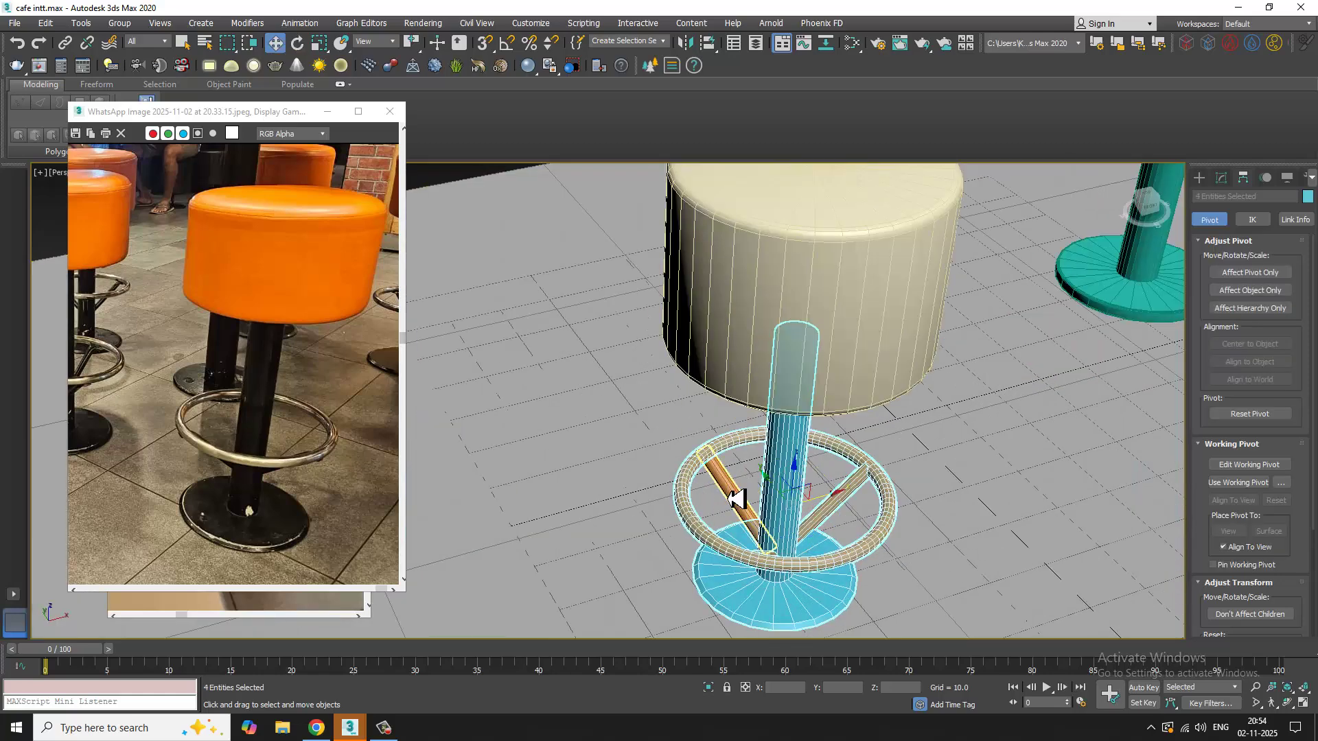
{"action": "left_click", "coordinate": [886, 328], "text": "ctrl"}
{"action": "scroll", "coordinate": [886, 328], "scroll_direction": "down", "scroll_amount": 5}
{"action": "middle_click_drag", "start_coordinate": [883, 375], "coordinate": [784, 319], "text": "alt"}
{"action": "middle_click_drag", "start_coordinate": [784, 320], "coordinate": [802, 357]}
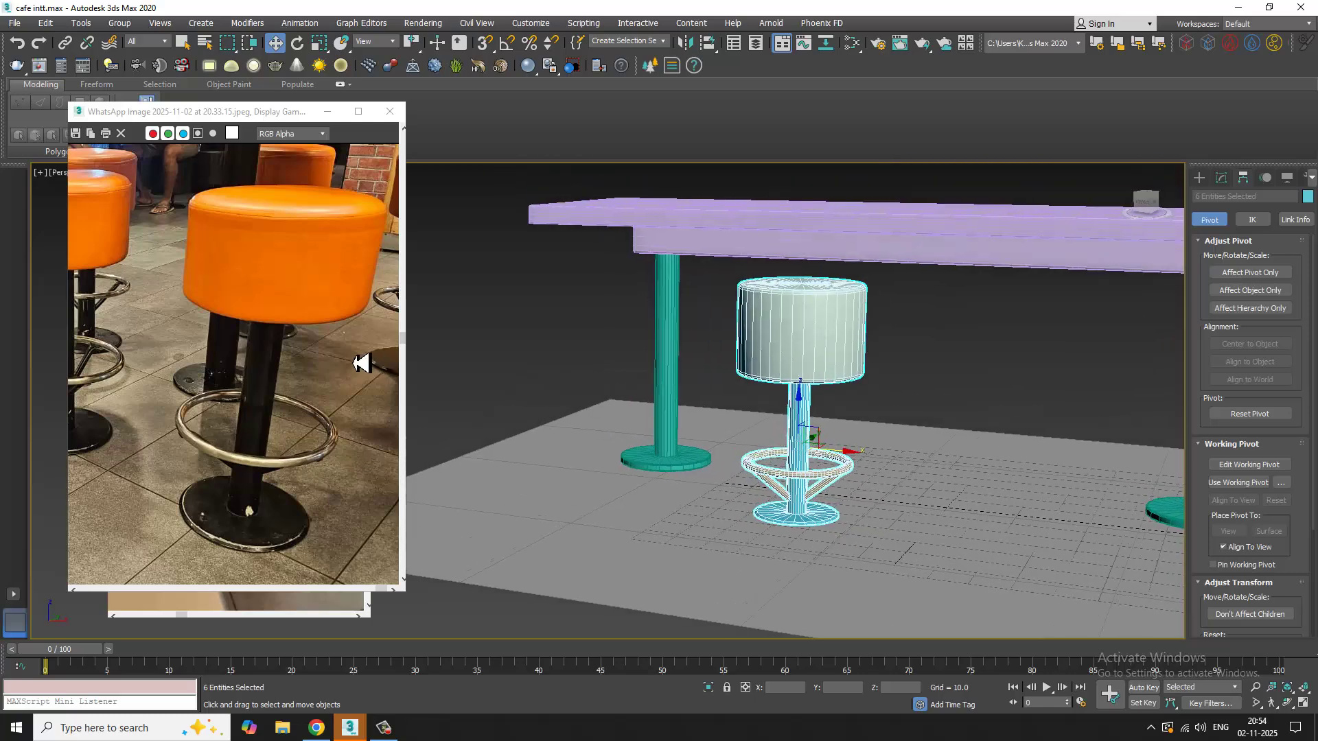
{"action": "scroll", "coordinate": [388, 366], "scroll_direction": "down", "scroll_amount": 1}
{"action": "middle_click_drag", "start_coordinate": [939, 394], "coordinate": [858, 419], "text": "alt"}
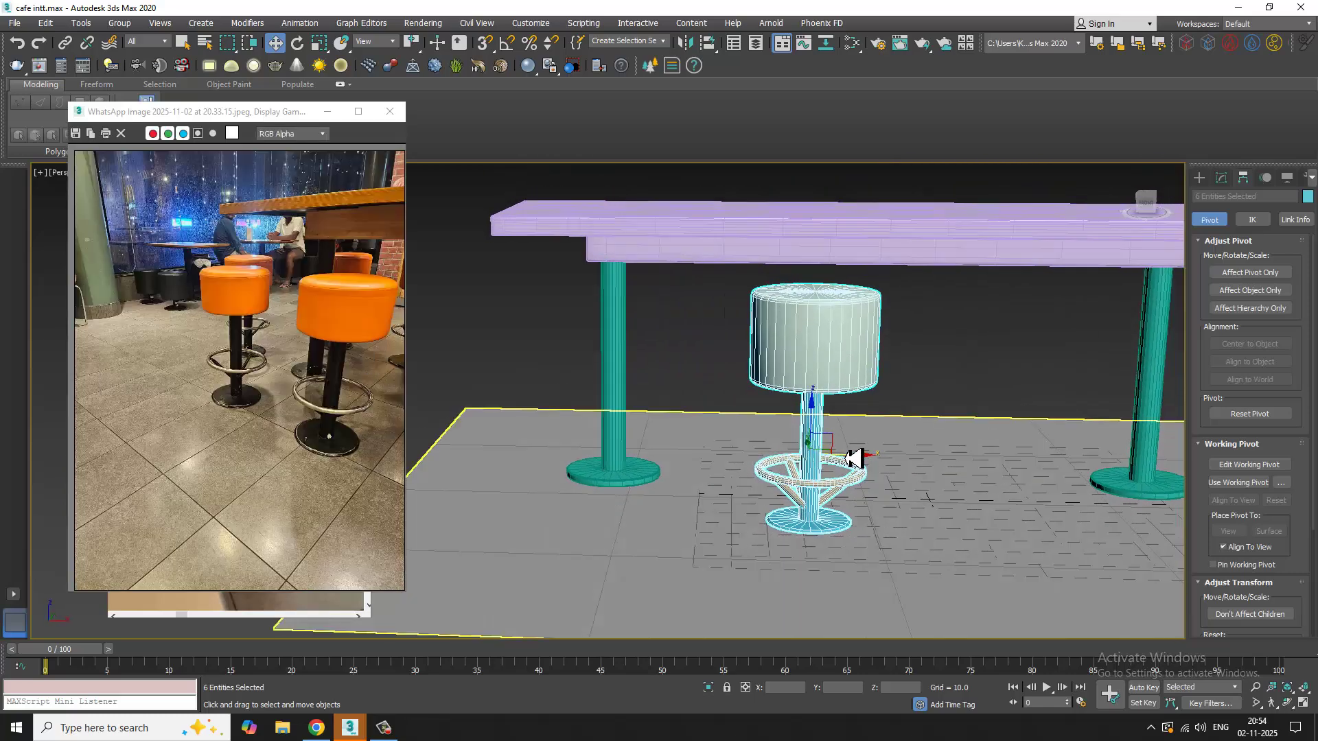
{"action": "left_click_drag", "start_coordinate": [859, 465], "coordinate": [729, 446]}
Step: Try to scale the whole stool, and undo the scaling
{"action": "middle_click_drag", "start_coordinate": [811, 393], "coordinate": [756, 412], "text": "alt"}
{"action": "key", "text": "r"}
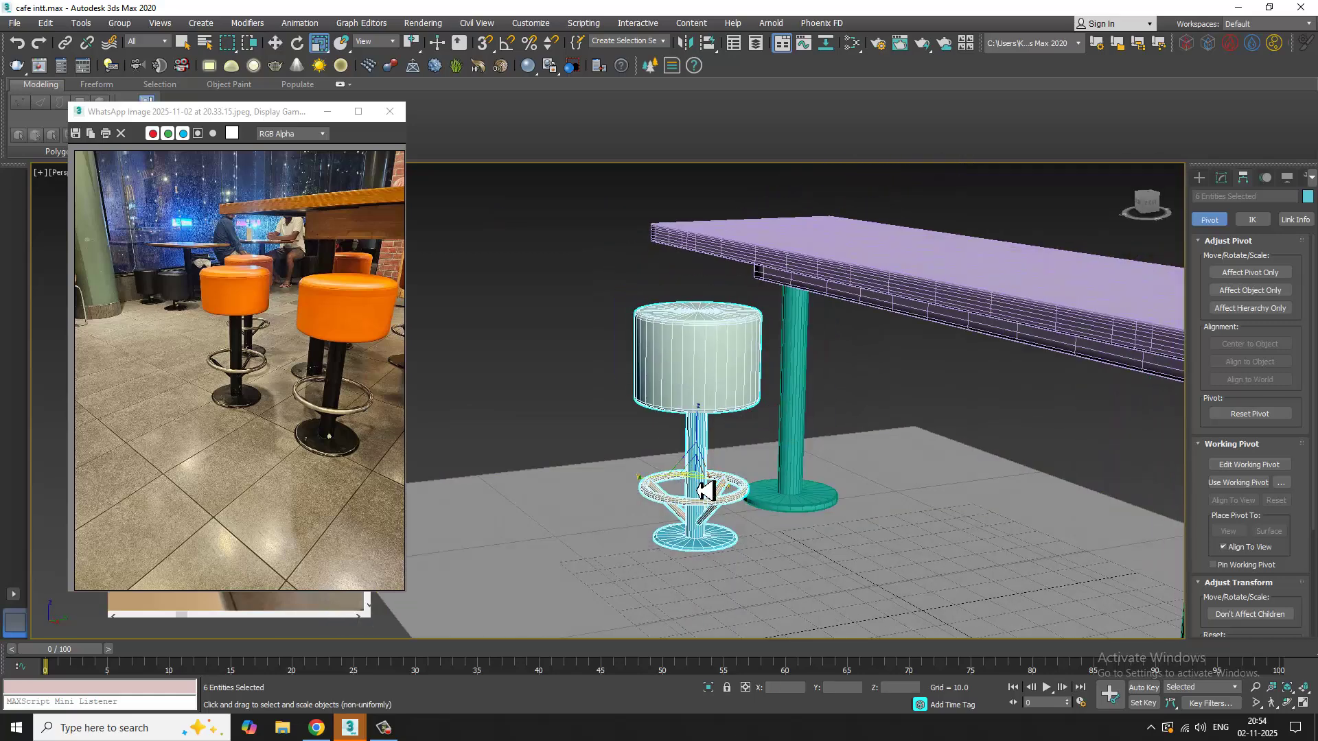
{"action": "left_click_drag", "start_coordinate": [706, 491], "coordinate": [704, 495]}
{"action": "key", "text": "ctrl+z"}
Step: Nudge the whole stool slightly downward at floor level
{"action": "mouse_move", "coordinate": [708, 491]}
{"action": "middle_mouse_down", "text": "alt"}
{"action": "mouse_move", "coordinate": [761, 456]}
{"action": "mouse_move", "coordinate": [716, 467]}
{"action": "middle_mouse_up", "text": "alt"}
{"action": "key", "text": "w"}
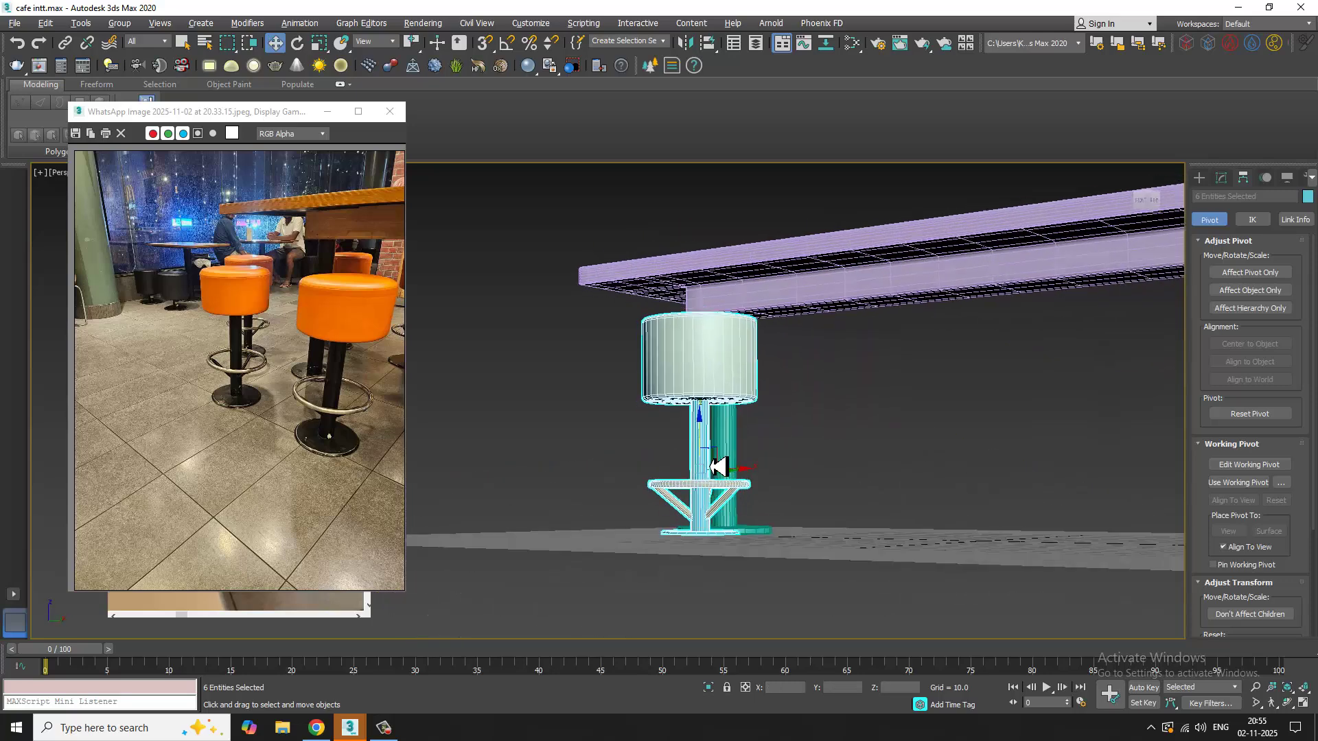
{"action": "scroll", "coordinate": [700, 458], "scroll_direction": "up", "scroll_amount": 3}
{"action": "left_click_drag", "start_coordinate": [711, 451], "coordinate": [714, 461]}
{"action": "middle_click_drag", "start_coordinate": [709, 396], "coordinate": [775, 414], "text": "alt"}
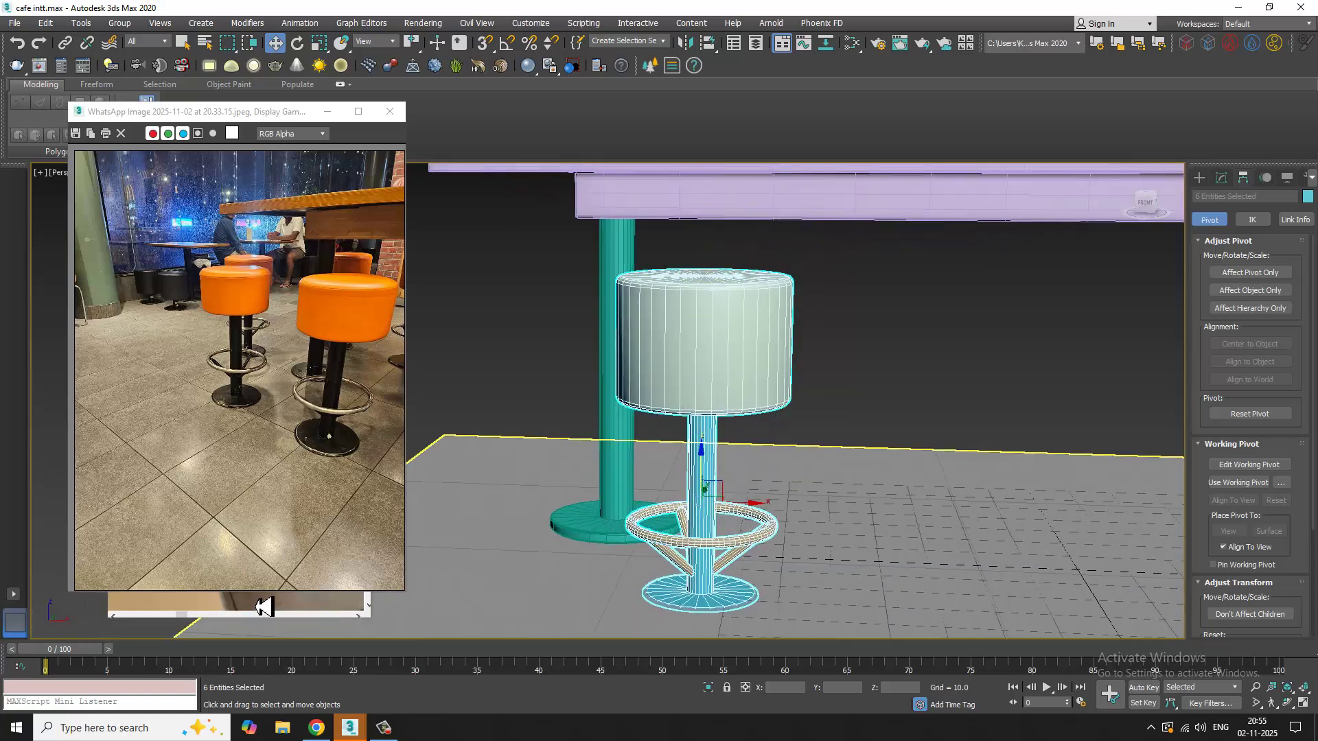
Step: Bring the second reference photo forward and lower the seat's top vertices to about Z 59.3 to make the seat shallower
{"action": "left_click", "coordinate": [263, 606]}
{"action": "middle_click_drag", "start_coordinate": [663, 483], "coordinate": [676, 426], "text": "alt"}
{"action": "left_click", "coordinate": [698, 357]}
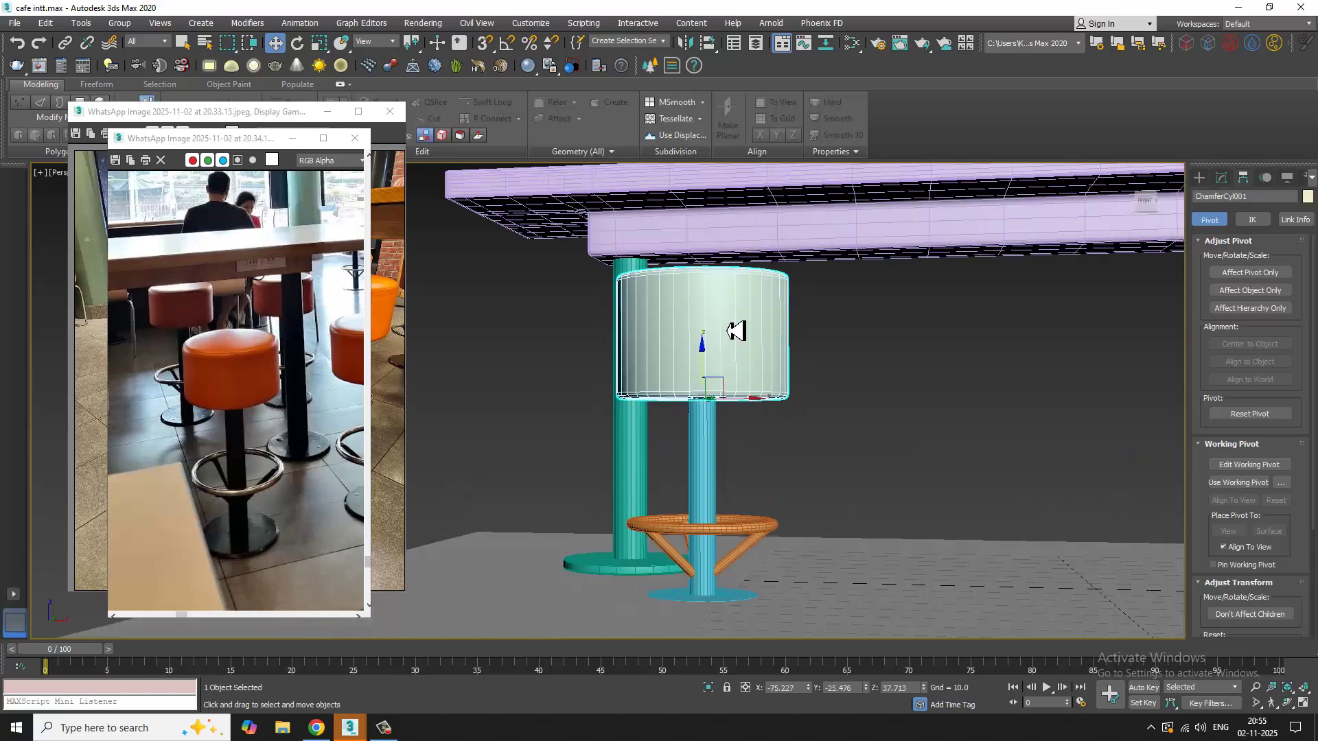
{"action": "key", "text": "1"}
{"action": "left_click_drag", "start_coordinate": [590, 262], "coordinate": [936, 347]}
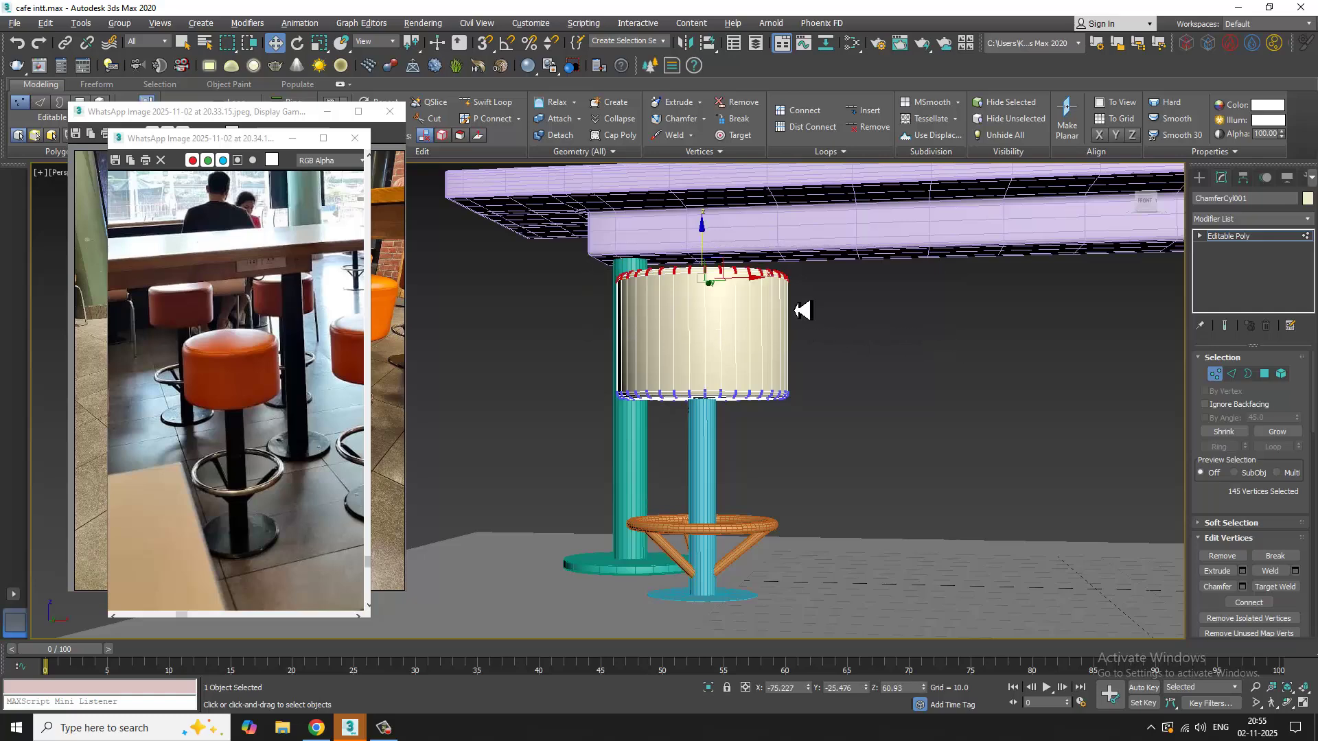
{"action": "middle_click_drag", "start_coordinate": [794, 308], "coordinate": [803, 311], "text": "alt"}
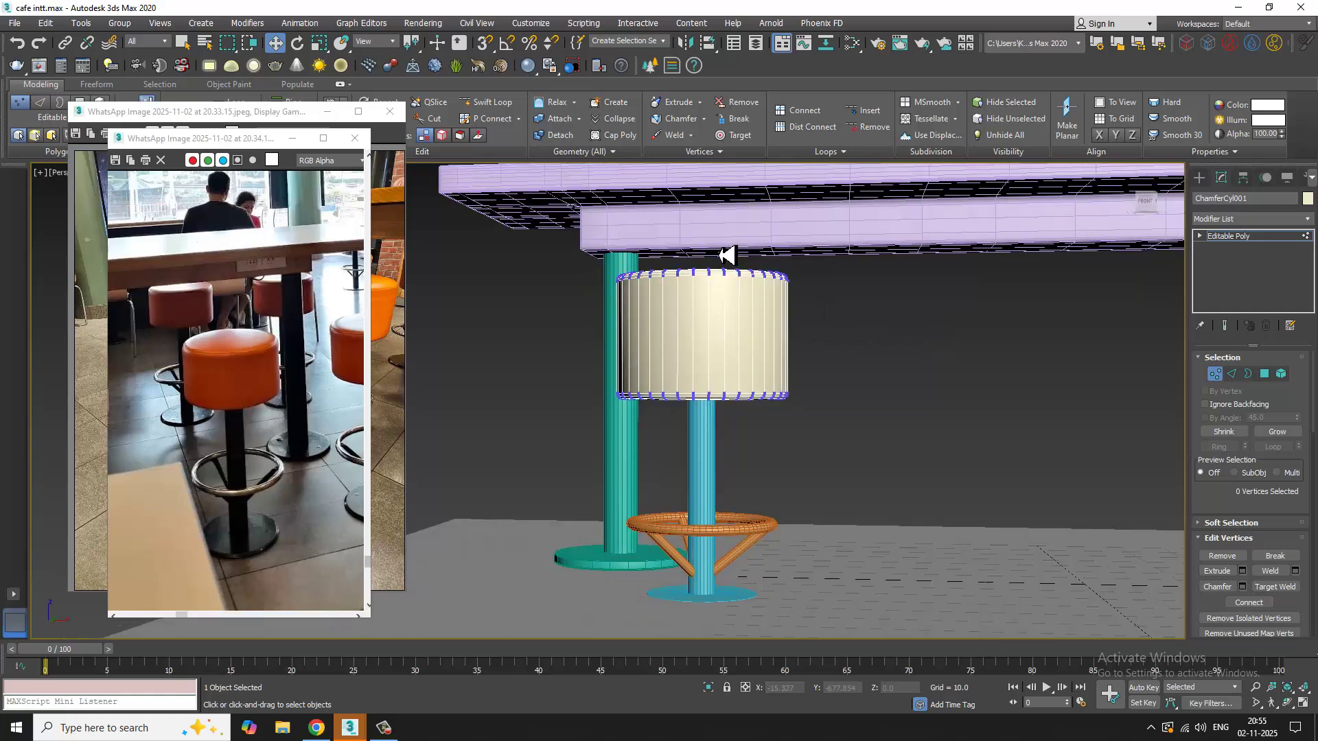
{"action": "left_click_drag", "start_coordinate": [709, 238], "coordinate": [712, 247]}
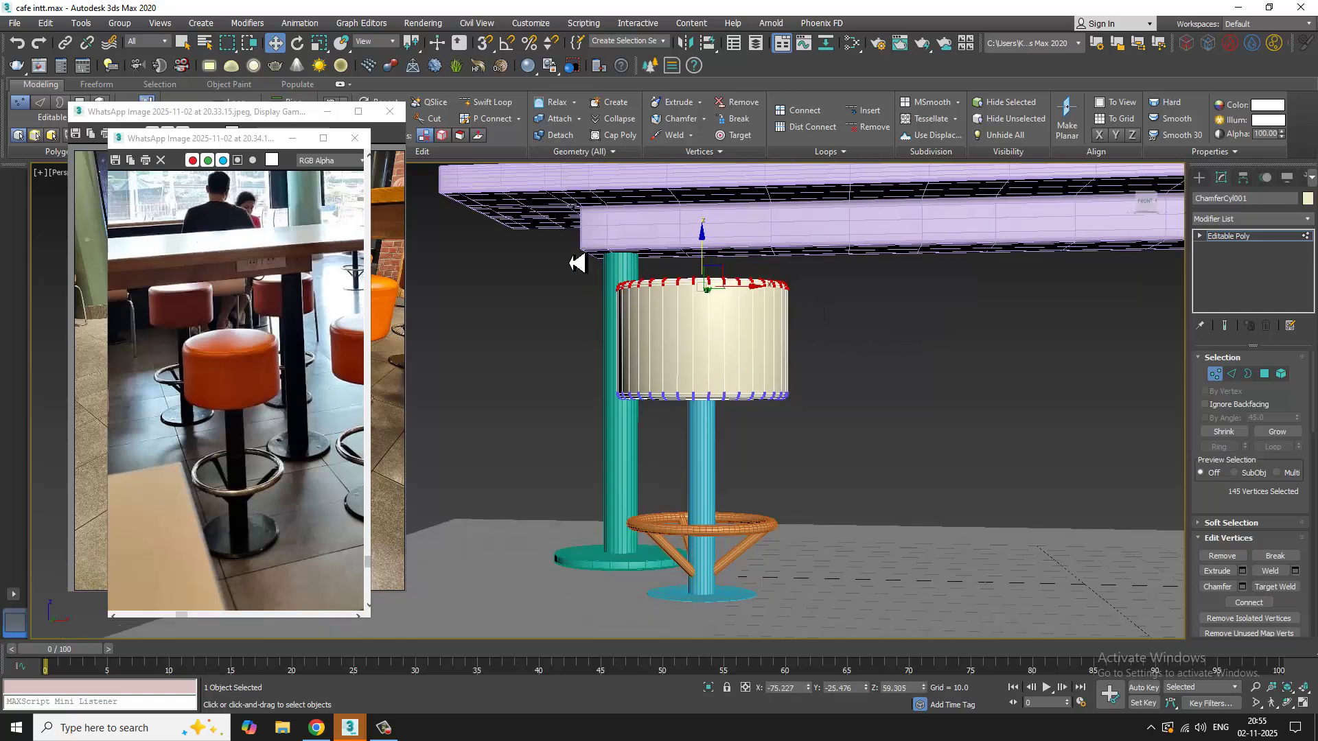
Step: Add the seat's bottom vertices to the selection and raise the whole seat by about 0.64
{"action": "left_click_drag", "start_coordinate": [877, 453], "coordinate": [866, 443], "text": "ctrl"}
{"action": "mouse_move", "coordinate": [701, 303]}
{"action": "left_mouse_down"}
{"action": "mouse_move", "coordinate": [704, 278]}
{"action": "mouse_move", "coordinate": [709, 299]}
{"action": "left_mouse_up"}
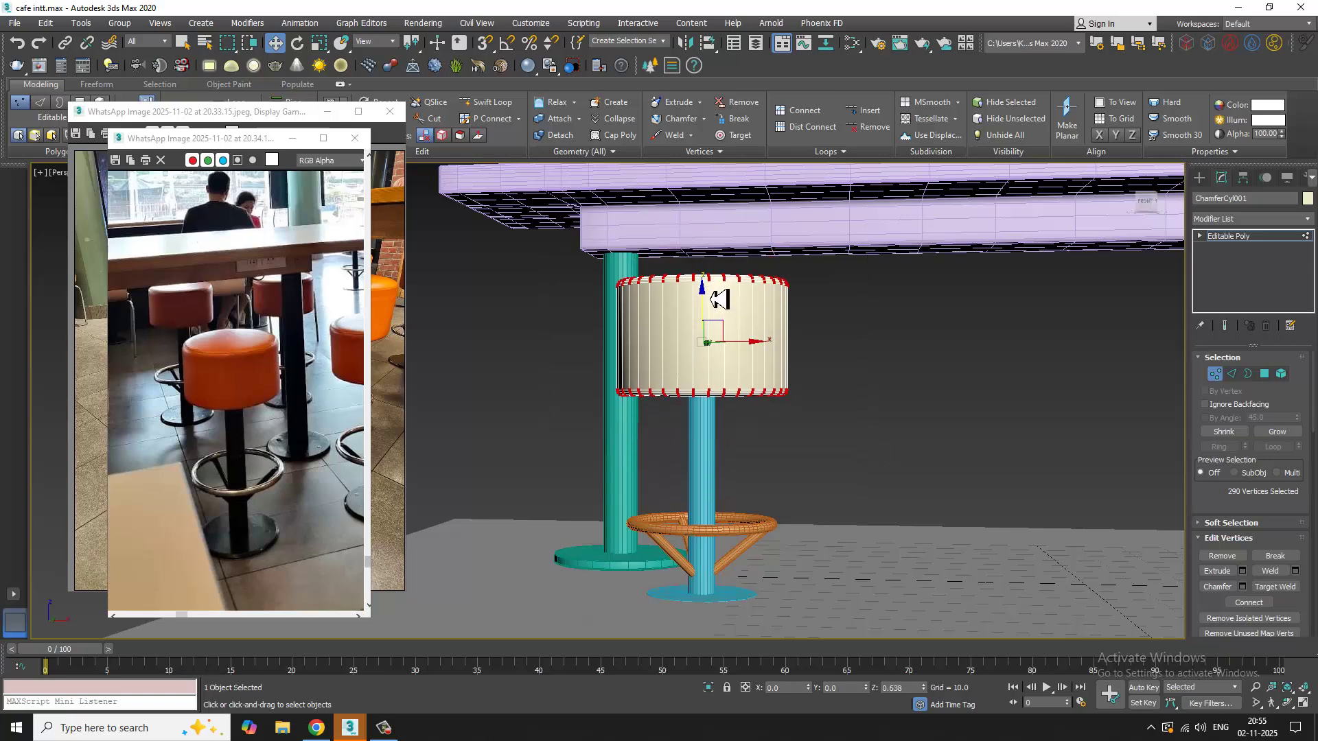
{"action": "left_click", "coordinate": [1241, 238]}
Step: Raise the top vertices of the stool's column slightly so that it reaches further up into the seat
{"action": "middle_click_drag", "start_coordinate": [950, 381], "coordinate": [926, 329], "text": "alt"}
{"action": "left_click", "coordinate": [705, 432]}
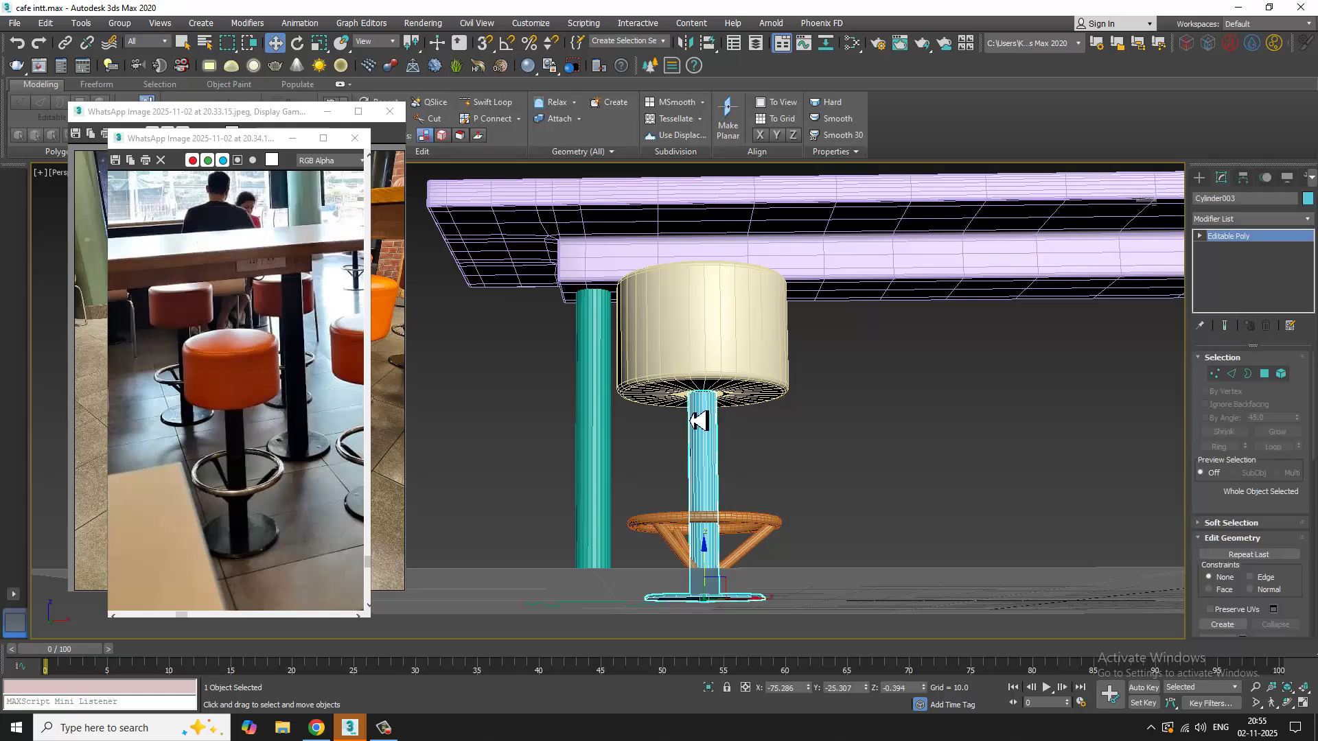
{"action": "key", "text": "1"}
{"action": "left_click_drag", "start_coordinate": [617, 338], "coordinate": [788, 441]}
{"action": "middle_click_drag", "start_coordinate": [892, 467], "coordinate": [841, 462], "text": "alt"}
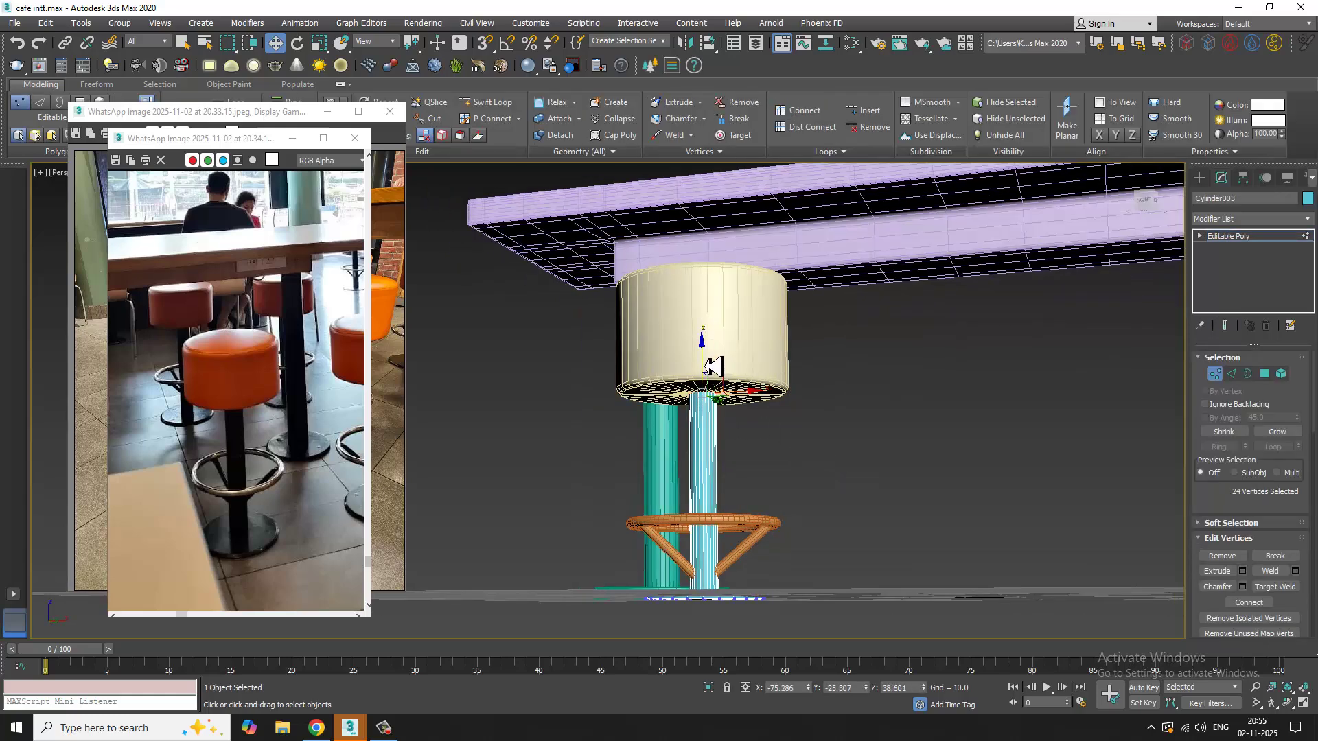
{"action": "left_click_drag", "start_coordinate": [704, 367], "coordinate": [704, 356]}
{"action": "middle_click_drag", "start_coordinate": [827, 404], "coordinate": [789, 452], "text": "alt"}
{"action": "scroll", "coordinate": [830, 422], "scroll_direction": "down", "scroll_amount": 3}
{"action": "left_click", "coordinate": [1274, 246]}
Step: Select all six stool parts without the table leg and clone them along X as four evenly spaced copies
{"action": "middle_click_drag", "start_coordinate": [913, 356], "coordinate": [822, 369], "text": "alt"}
{"action": "middle_click_drag", "start_coordinate": [739, 400], "coordinate": [758, 401], "text": "alt"}
{"action": "left_click_drag", "start_coordinate": [600, 349], "coordinate": [815, 596]}
{"action": "left_click_drag", "start_coordinate": [1126, 590], "coordinate": [1127, 592], "text": "alt"}
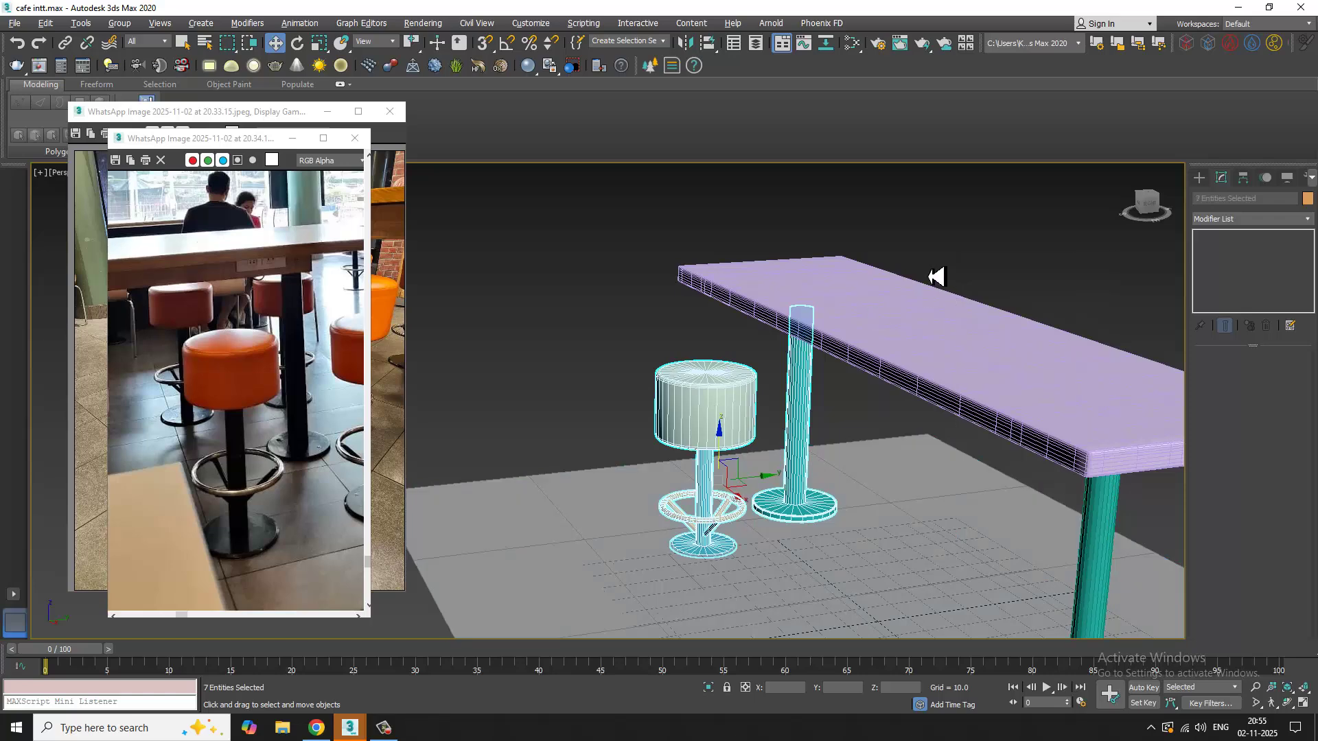
{"action": "left_click_drag", "start_coordinate": [812, 326], "coordinate": [803, 323], "text": "alt"}
{"action": "middle_click_drag", "start_coordinate": [803, 323], "coordinate": [862, 375], "text": "alt"}
{"action": "key", "text": "z"}
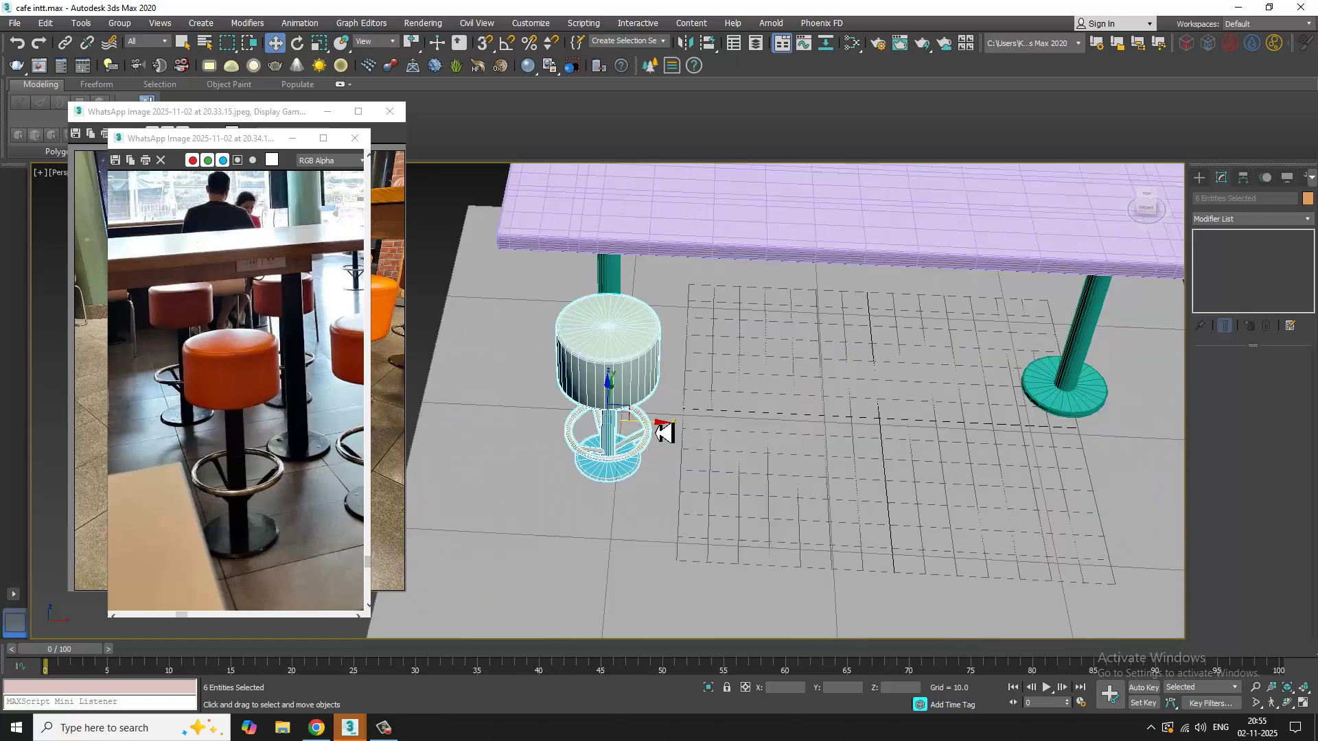
{"action": "mouse_move", "coordinate": [659, 429]}
{"action": "left_mouse_down", "text": "shift"}
{"action": "mouse_move", "coordinate": [850, 477]}
{"action": "mouse_move", "coordinate": [812, 468]}
{"action": "left_mouse_up", "text": "shift"}
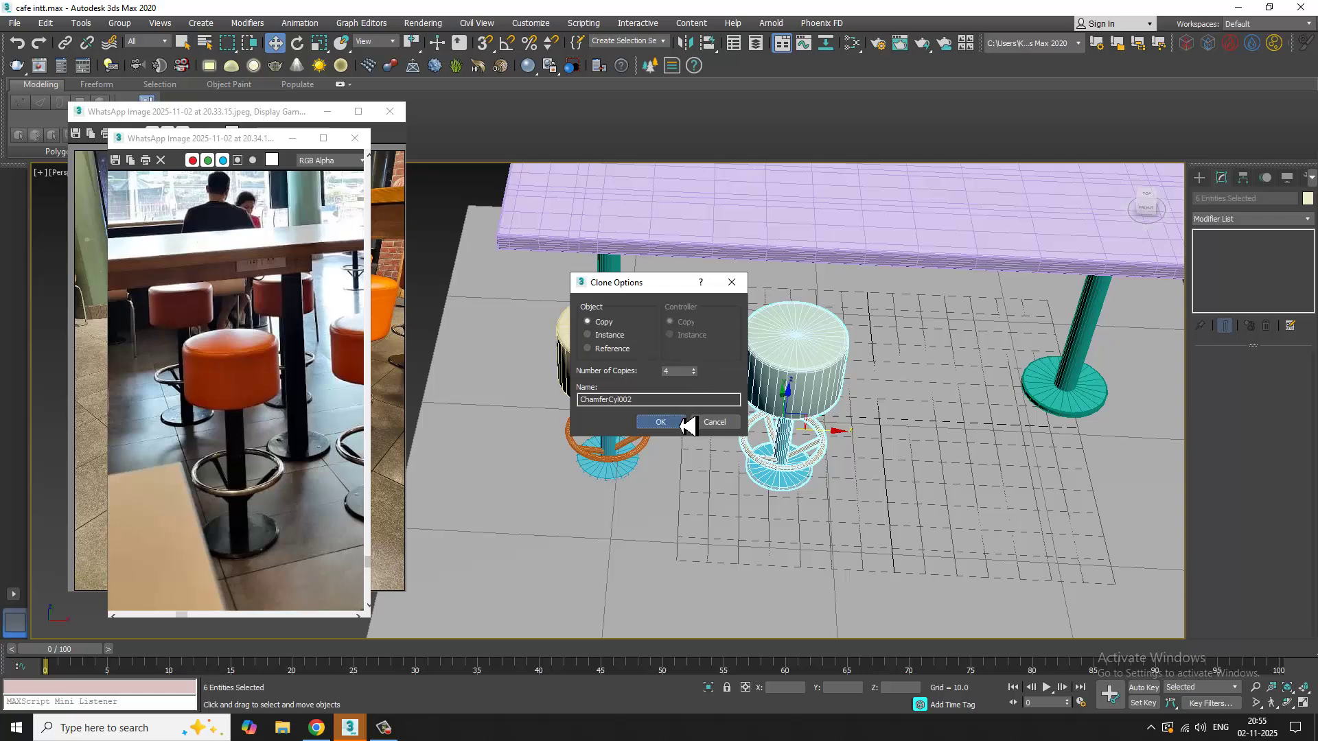
{"action": "left_click", "coordinate": [680, 425]}
Step: Delete the last stool copy at the far end of the row
{"action": "middle_click_drag", "start_coordinate": [706, 405], "coordinate": [636, 373], "text": "alt"}
{"action": "middle_click_drag", "start_coordinate": [789, 295], "coordinate": [627, 364]}
{"action": "mouse_move", "coordinate": [680, 329]}
{"action": "middle_mouse_down", "text": "alt"}
{"action": "mouse_move", "coordinate": [723, 355]}
{"action": "mouse_move", "coordinate": [841, 337]}
{"action": "middle_mouse_up", "text": "alt"}
{"action": "key", "text": "Delete"}
Step: Select all four stools without the table parts and shift the row slightly in negative X along the table
{"action": "scroll", "coordinate": [803, 337], "scroll_direction": "down", "scroll_amount": 5}
{"action": "middle_click_drag", "start_coordinate": [748, 371], "coordinate": [913, 327], "text": "alt"}
{"action": "key", "text": "alt+w"}
{"action": "scroll", "coordinate": [534, 512], "scroll_direction": "down", "scroll_amount": 2}
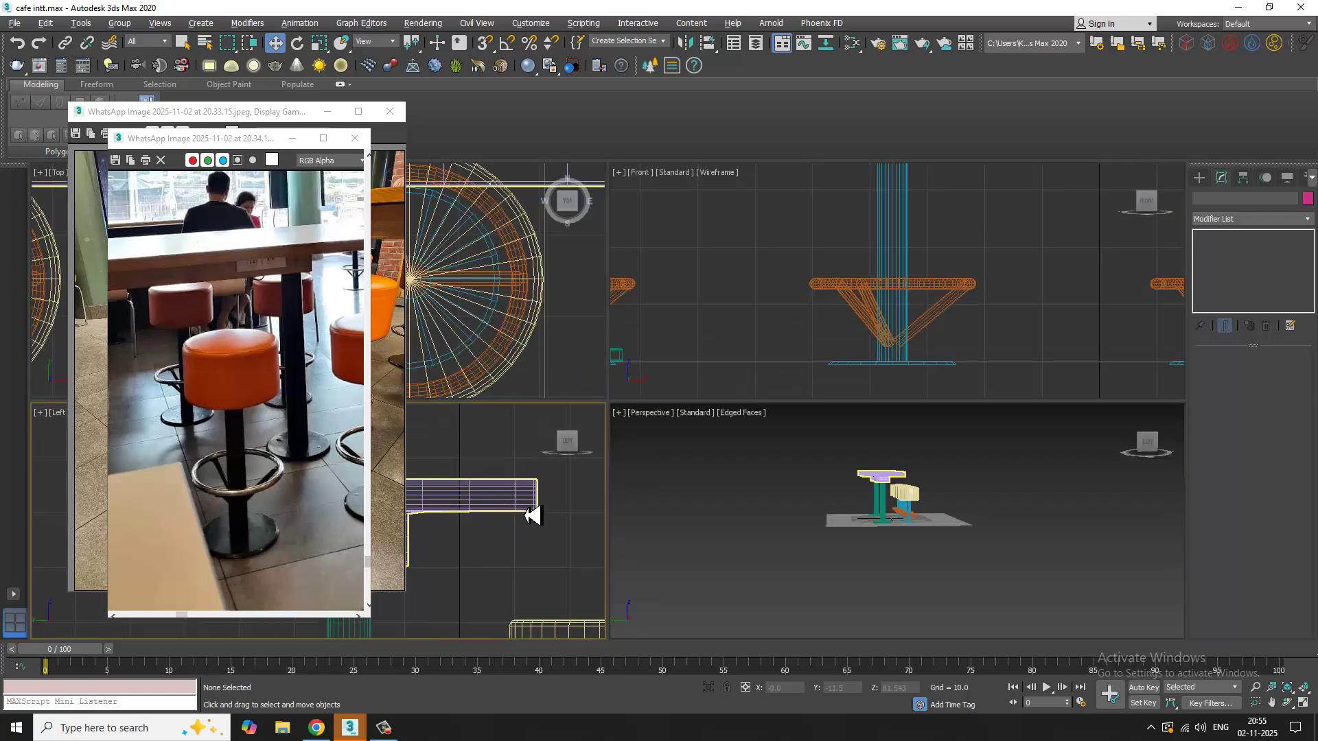
{"action": "key", "text": "alt+w"}
{"action": "scroll", "coordinate": [590, 477], "scroll_direction": "down", "scroll_amount": 6}
{"action": "middle_click_drag", "start_coordinate": [682, 442], "coordinate": [668, 432]}
{"action": "left_click_drag", "start_coordinate": [593, 523], "coordinate": [574, 540]}
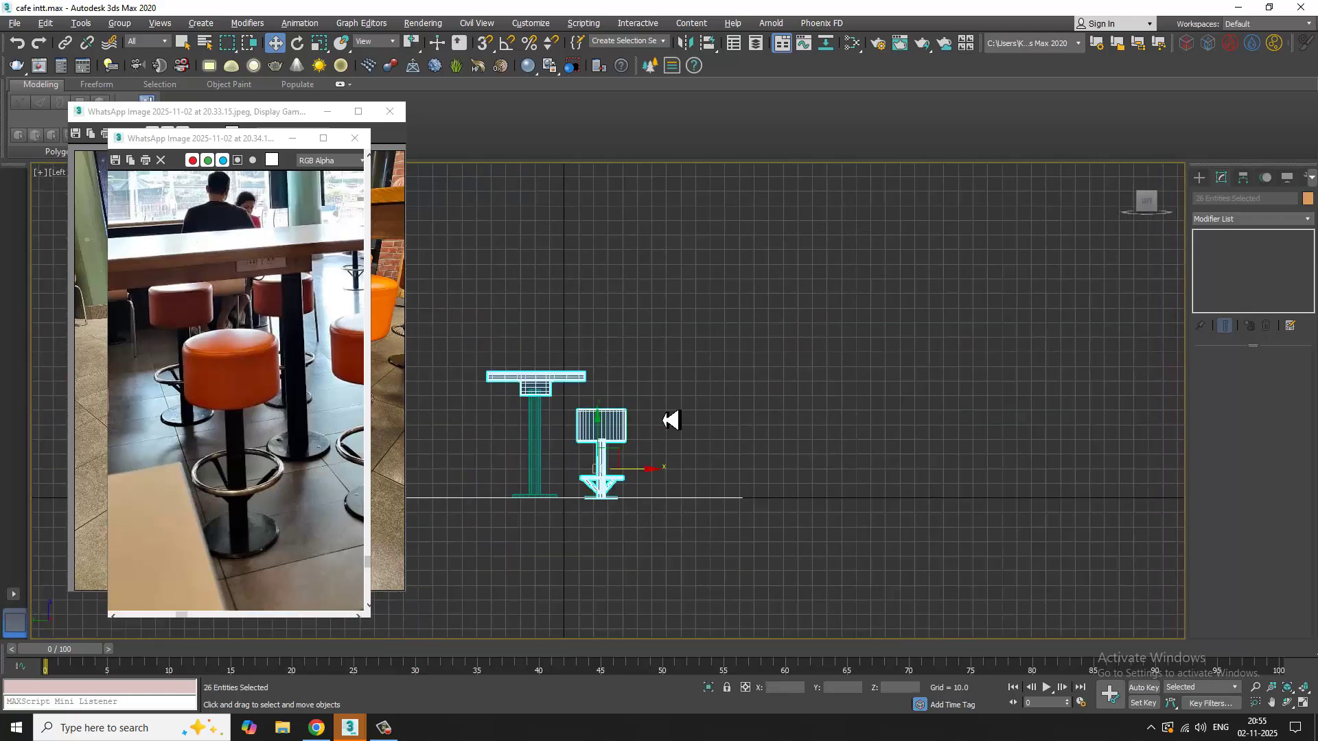
{"action": "left_click_drag", "start_coordinate": [561, 447], "coordinate": [564, 450], "text": "alt"}
{"action": "key", "text": "alt+w"}
{"action": "middle_click", "coordinate": [835, 514]}
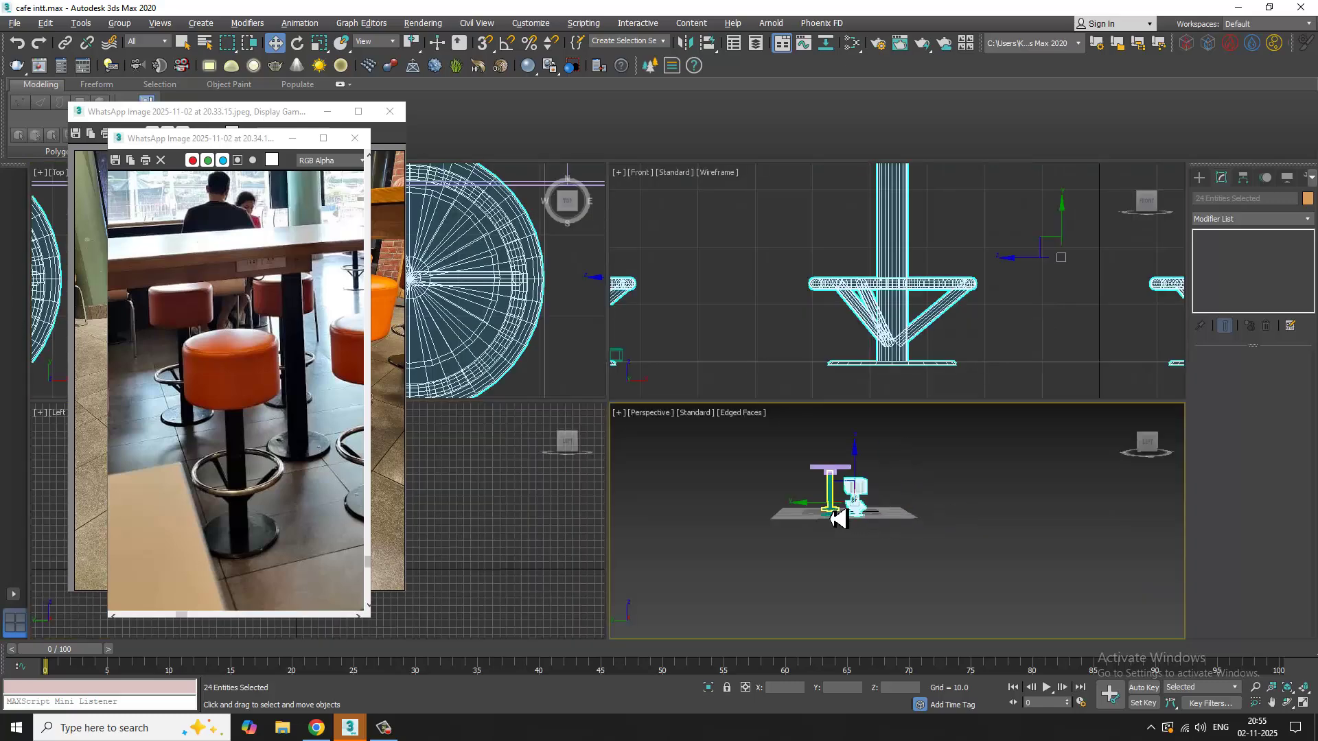
{"action": "key", "text": "alt+w"}
{"action": "middle_click_drag", "start_coordinate": [835, 515], "coordinate": [934, 485], "text": "alt"}
{"action": "middle_click_drag", "start_coordinate": [834, 486], "coordinate": [772, 497], "text": "alt"}
{"action": "scroll", "coordinate": [739, 473], "scroll_direction": "up", "scroll_amount": 5}
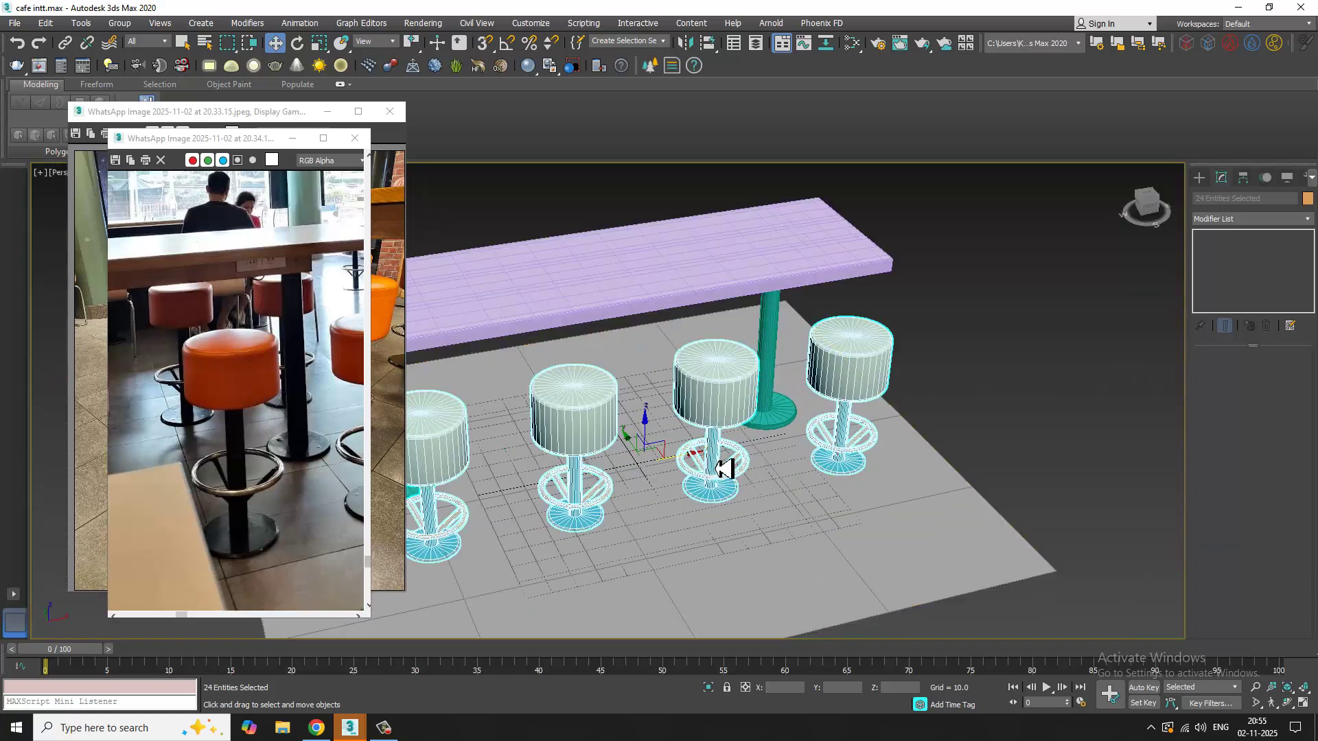
{"action": "left_click_drag", "start_coordinate": [691, 466], "coordinate": [684, 466]}
{"action": "scroll", "coordinate": [707, 468], "scroll_direction": "down", "scroll_amount": 5}
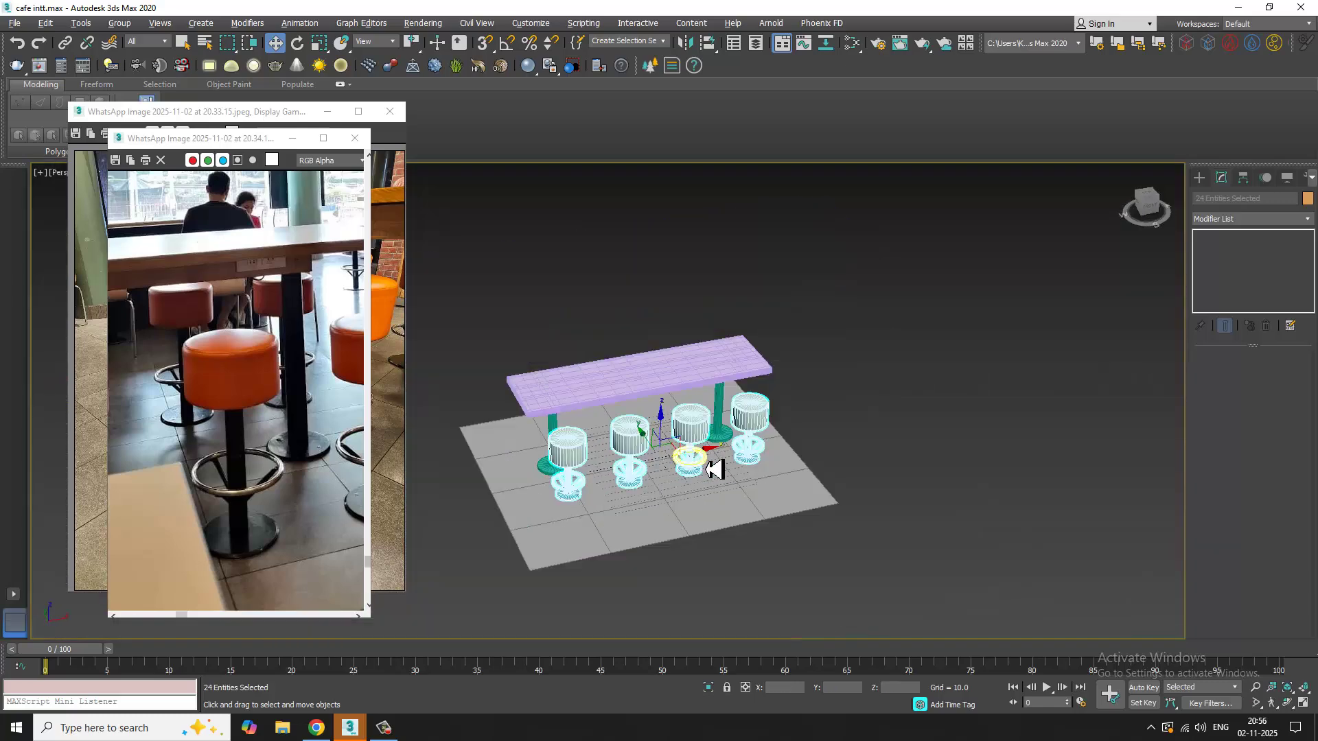
Step: Clone the row of four stools as one copy to the opposite long side of the table, working in the Left view
{"action": "middle_click_drag", "start_coordinate": [712, 468], "coordinate": [690, 462], "text": "alt"}
{"action": "middle_click_drag", "start_coordinate": [691, 461], "coordinate": [774, 474]}
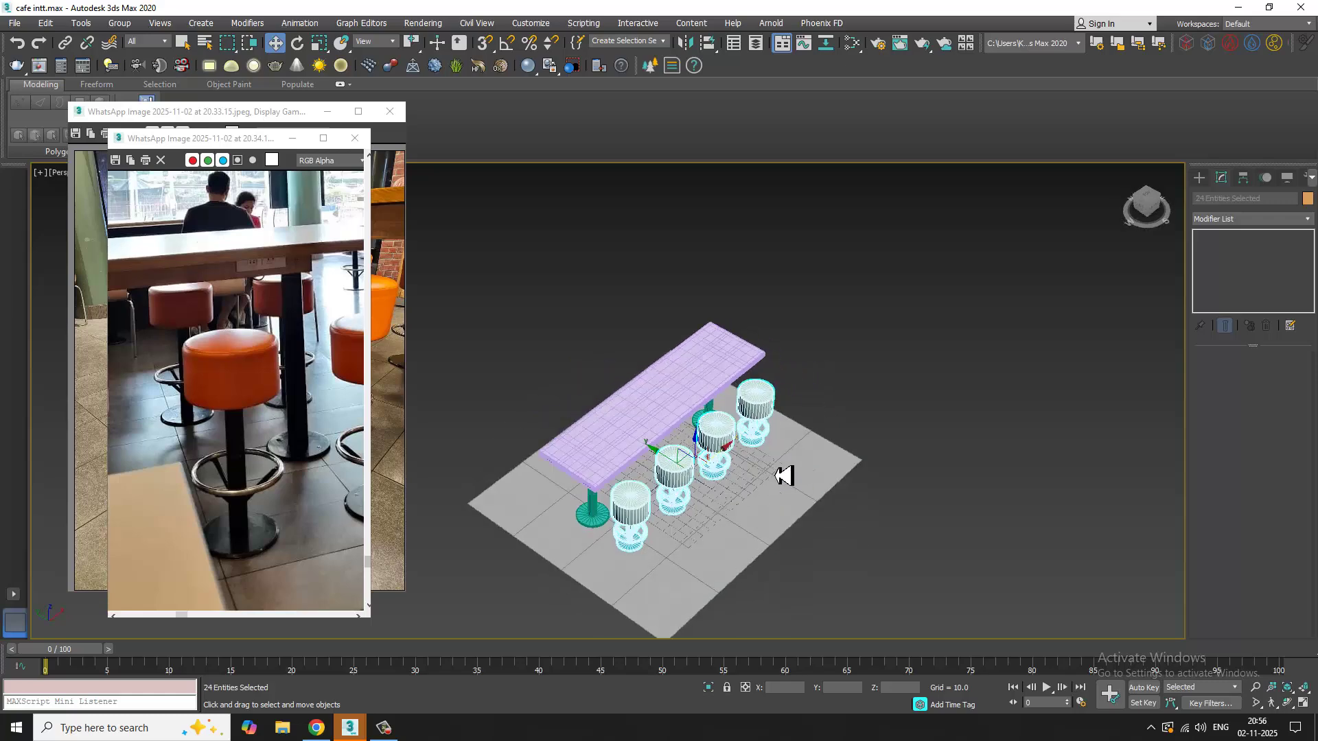
{"action": "key", "text": "alt+w"}
{"action": "middle_click", "coordinate": [515, 571]}
{"action": "key", "text": "alt+w"}
{"action": "scroll", "coordinate": [549, 534], "scroll_direction": "up", "scroll_amount": 3}
{"action": "middle_click_drag", "start_coordinate": [643, 530], "coordinate": [823, 518]}
{"action": "mouse_move", "coordinate": [817, 518]}
{"action": "left_mouse_down", "text": "shift"}
{"action": "mouse_move", "coordinate": [589, 518]}
{"action": "mouse_move", "coordinate": [602, 520]}
{"action": "left_mouse_up", "text": "shift"}
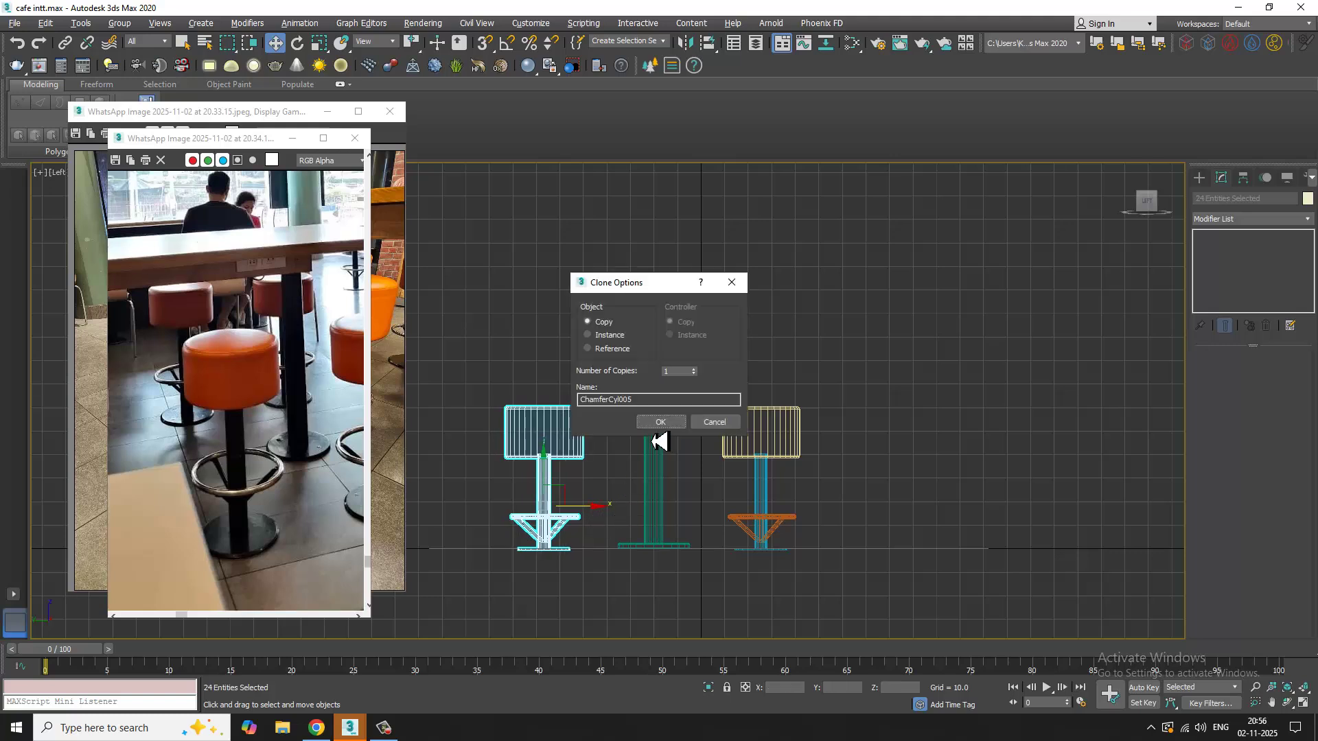
{"action": "left_click", "coordinate": [659, 422]}
{"action": "key", "text": "alt+w"}
{"action": "middle_click", "coordinate": [917, 580]}
{"action": "key", "text": "alt+w"}
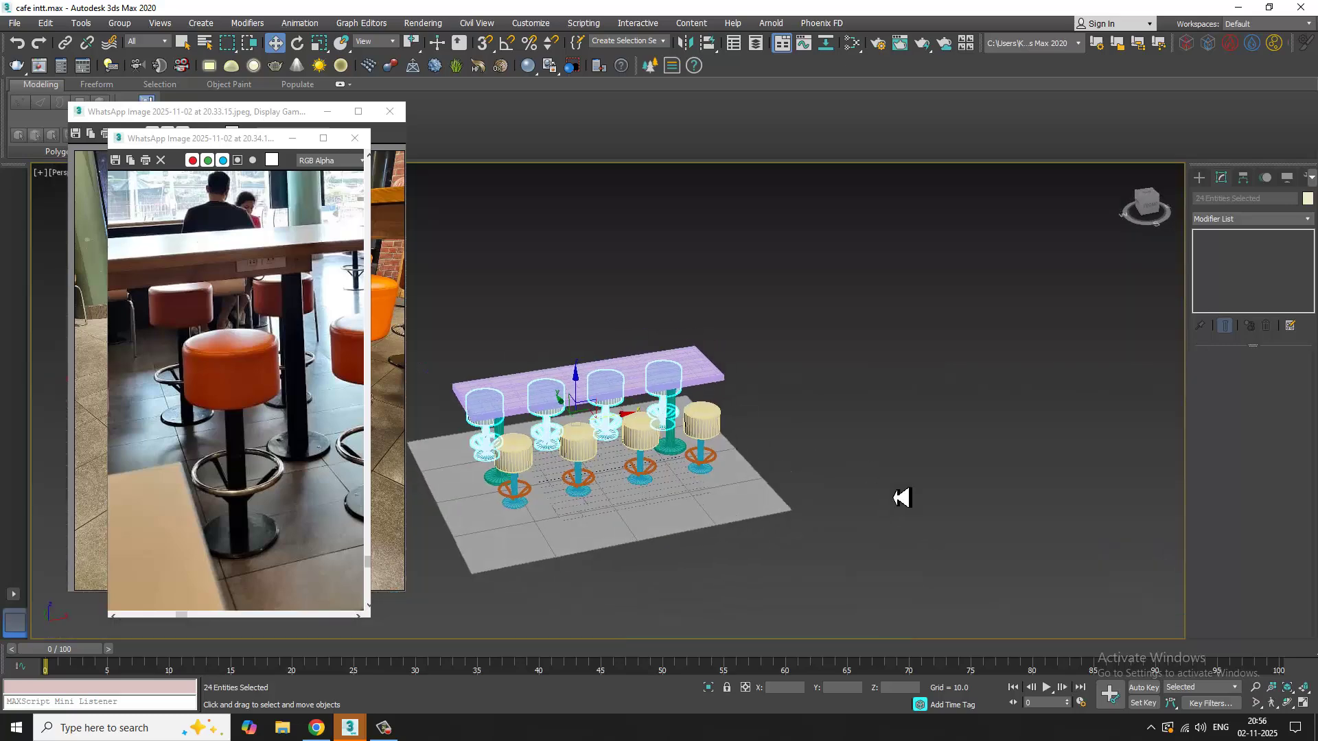
Step: Scale the floor plane up uniformly to about 204% so that it extends well beyond the table and stools
{"action": "scroll", "coordinate": [714, 497], "scroll_direction": "up", "scroll_amount": 4}
{"action": "middle_click_drag", "start_coordinate": [714, 497], "coordinate": [714, 575], "text": "alt"}
{"action": "left_click", "coordinate": [715, 576]}
{"action": "key", "text": "r"}
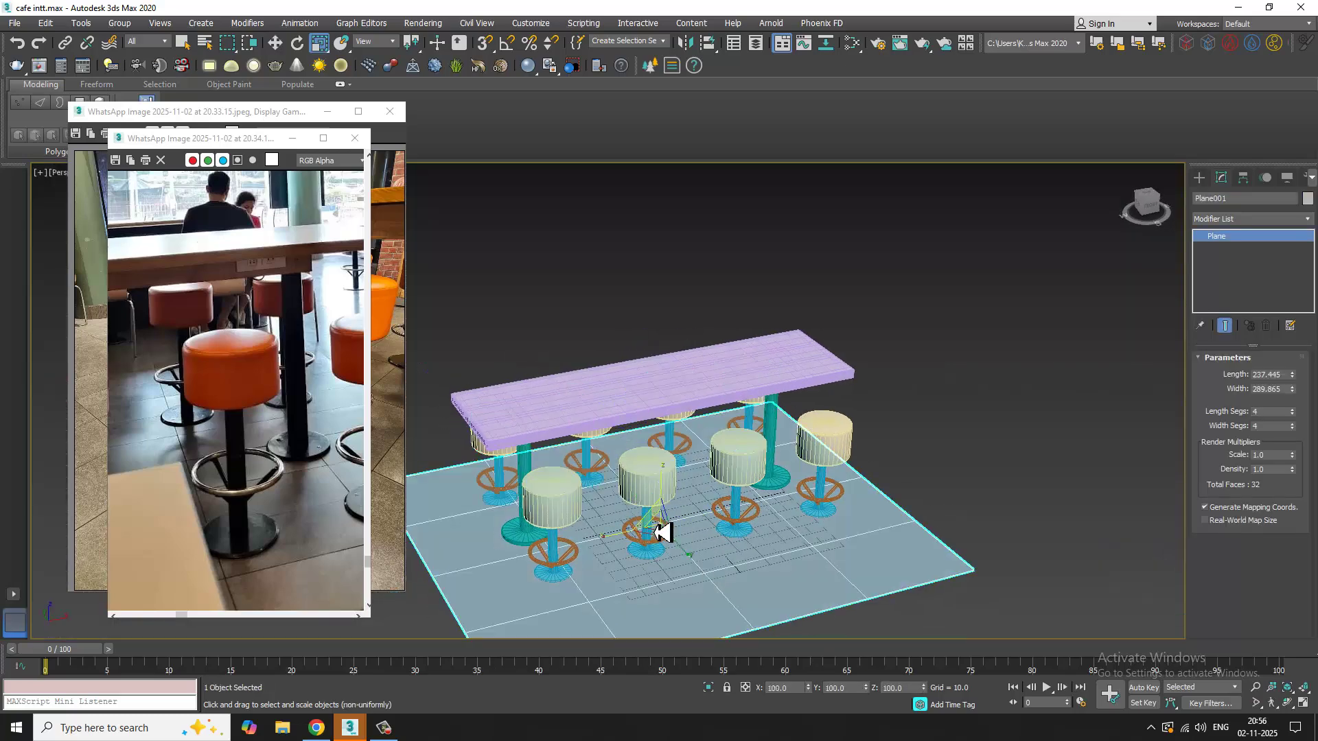
{"action": "left_click_drag", "start_coordinate": [579, 461], "coordinate": [579, 459]}
{"action": "middle_click_drag", "start_coordinate": [748, 458], "coordinate": [820, 446], "text": "alt"}
{"action": "scroll", "coordinate": [760, 487], "scroll_direction": "up", "scroll_amount": 3}
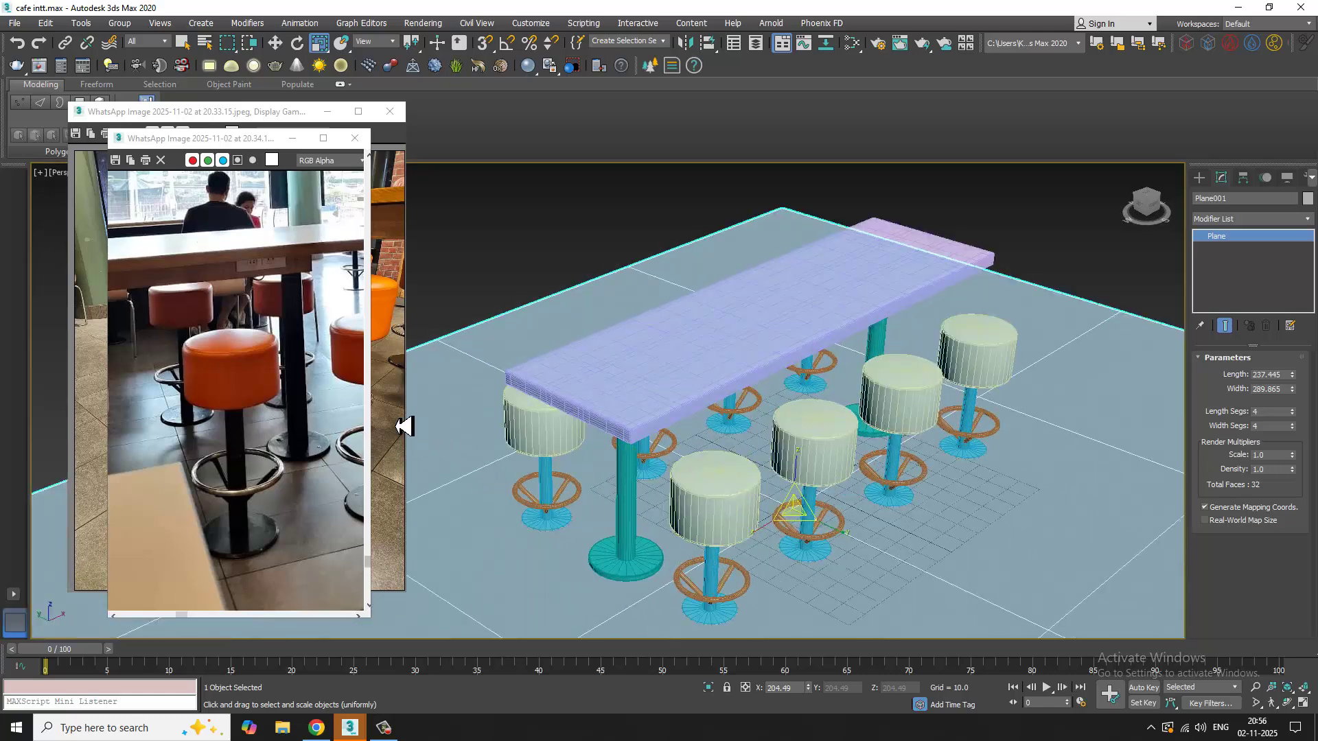
{"action": "scroll", "coordinate": [236, 381], "scroll_direction": "down", "scroll_amount": 1}
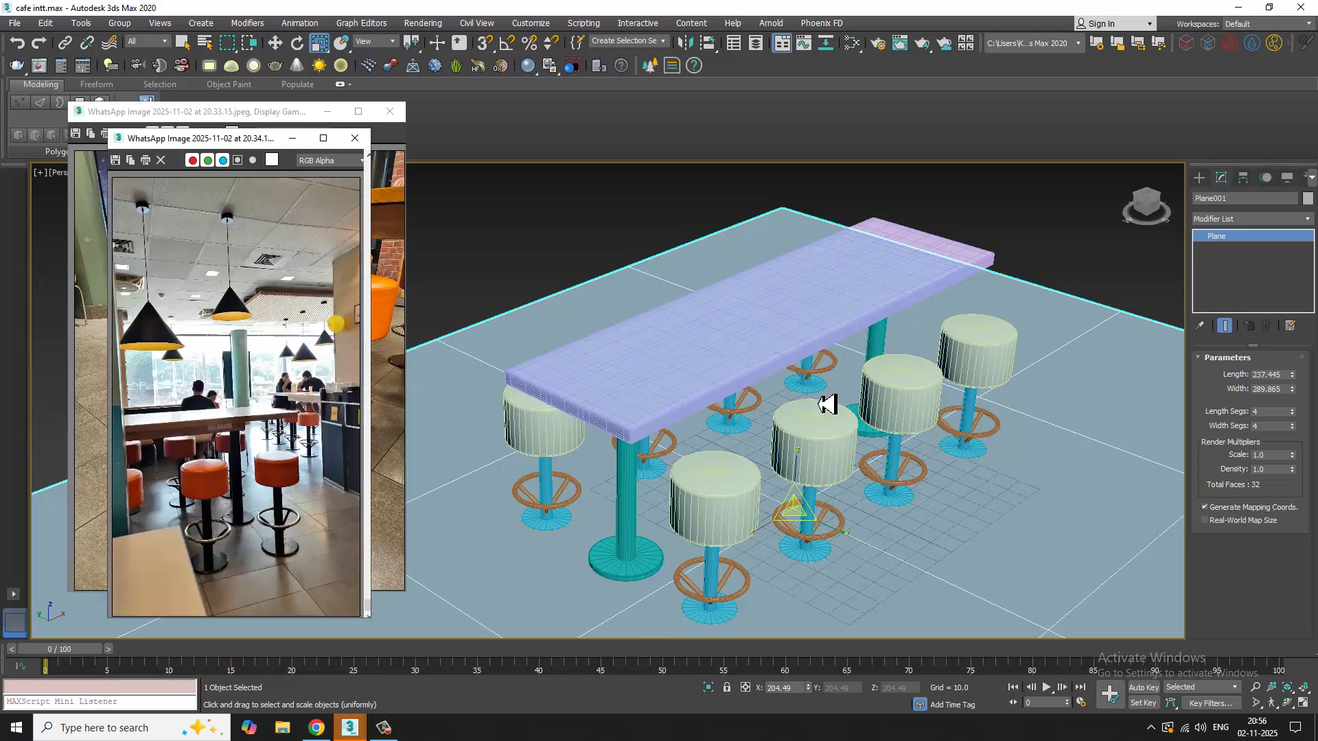
Step: Select the table and all eight stools without the floor plane and shift them slightly in negative X
{"action": "scroll", "coordinate": [879, 382], "scroll_direction": "down", "scroll_amount": 3}
{"action": "middle_click_drag", "start_coordinate": [912, 385], "coordinate": [889, 420], "text": "alt"}
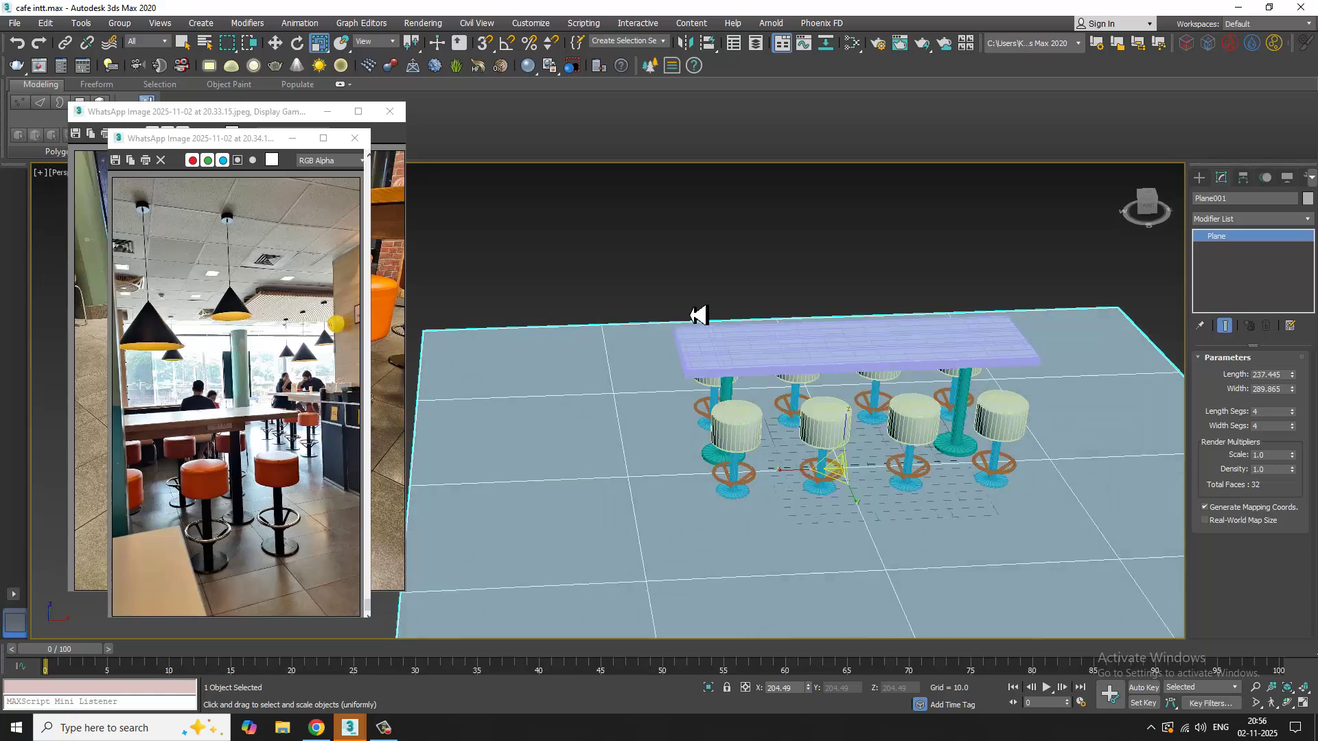
{"action": "left_click_drag", "start_coordinate": [1125, 574], "coordinate": [1127, 574]}
{"action": "left_click", "coordinate": [1164, 407], "text": "alt"}
{"action": "middle_click_drag", "start_coordinate": [1098, 391], "coordinate": [937, 419], "text": "alt"}
{"action": "key", "text": "w"}
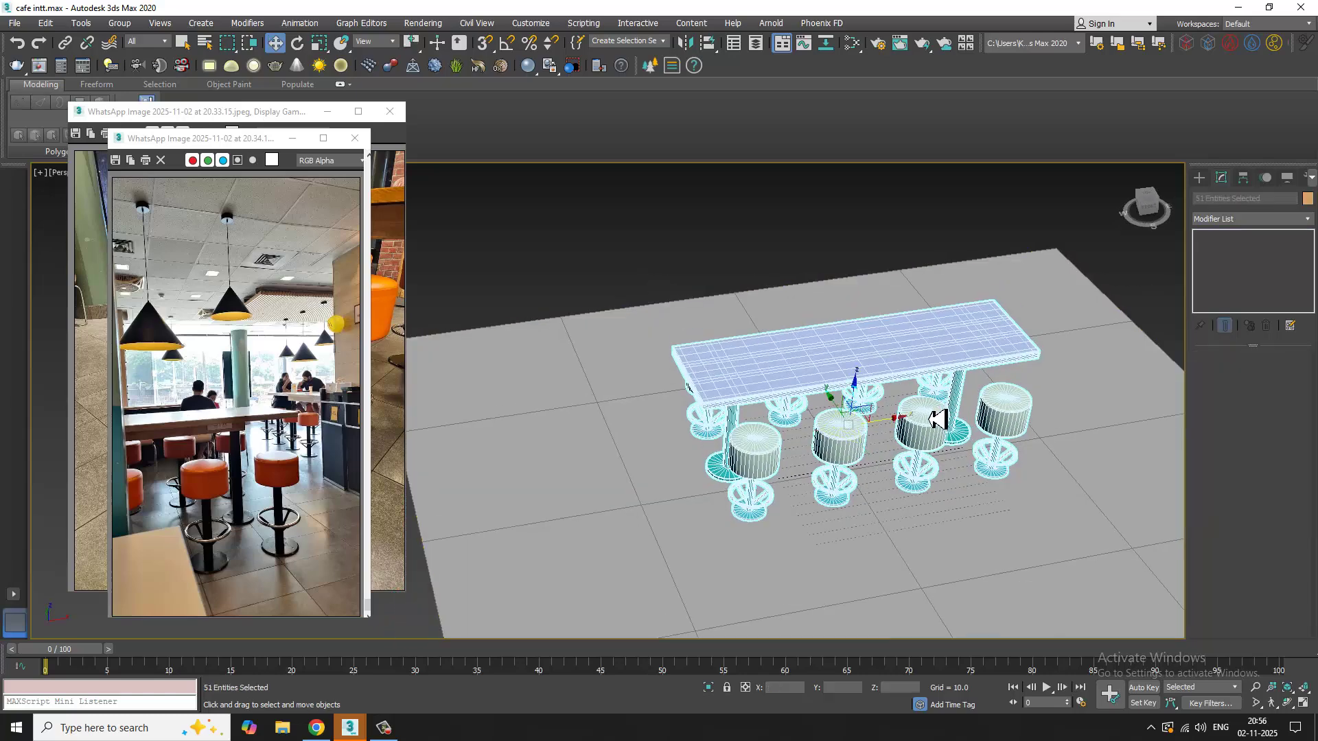
{"action": "left_click_drag", "start_coordinate": [899, 431], "coordinate": [858, 436]}
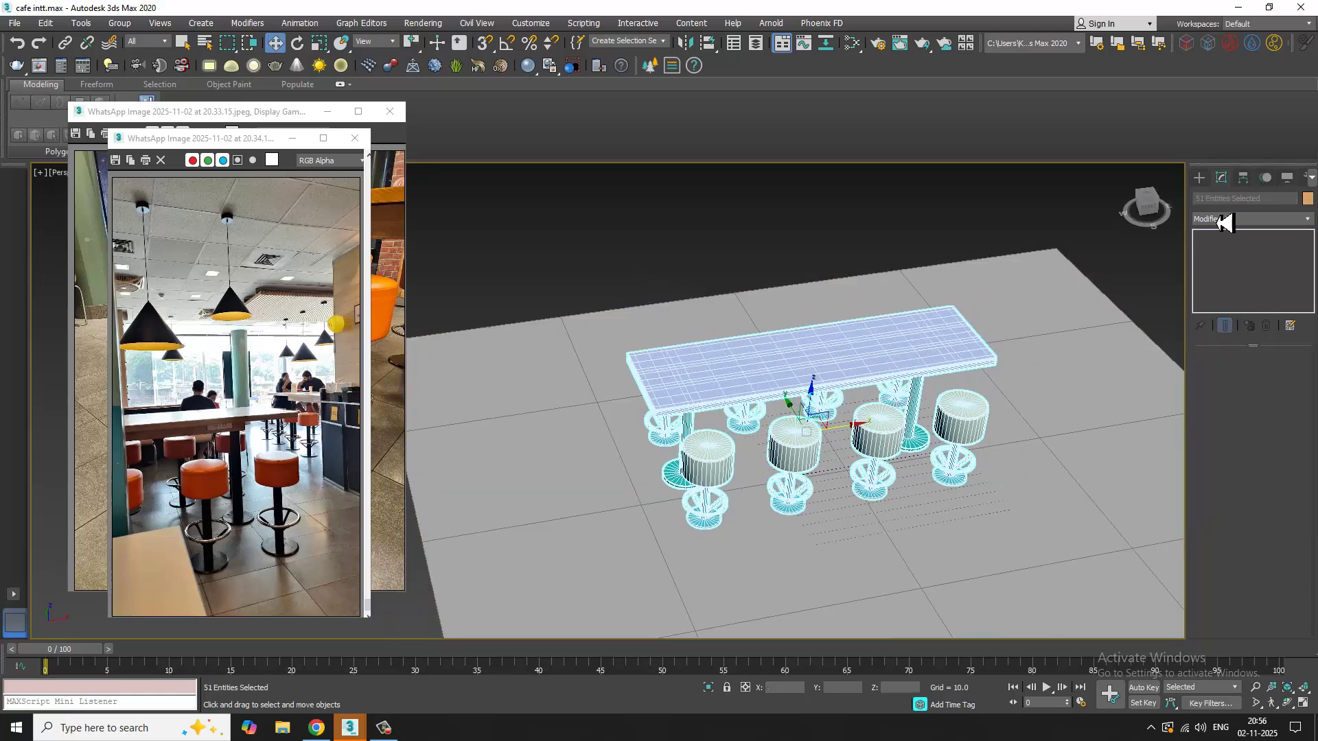
Step: Create a Standard Primitives box about 274 long, 439 wide and 7.2 high in the Top view, surrounding the table and stools
{"action": "left_click", "coordinate": [1199, 179]}
{"action": "left_click", "coordinate": [1199, 198]}
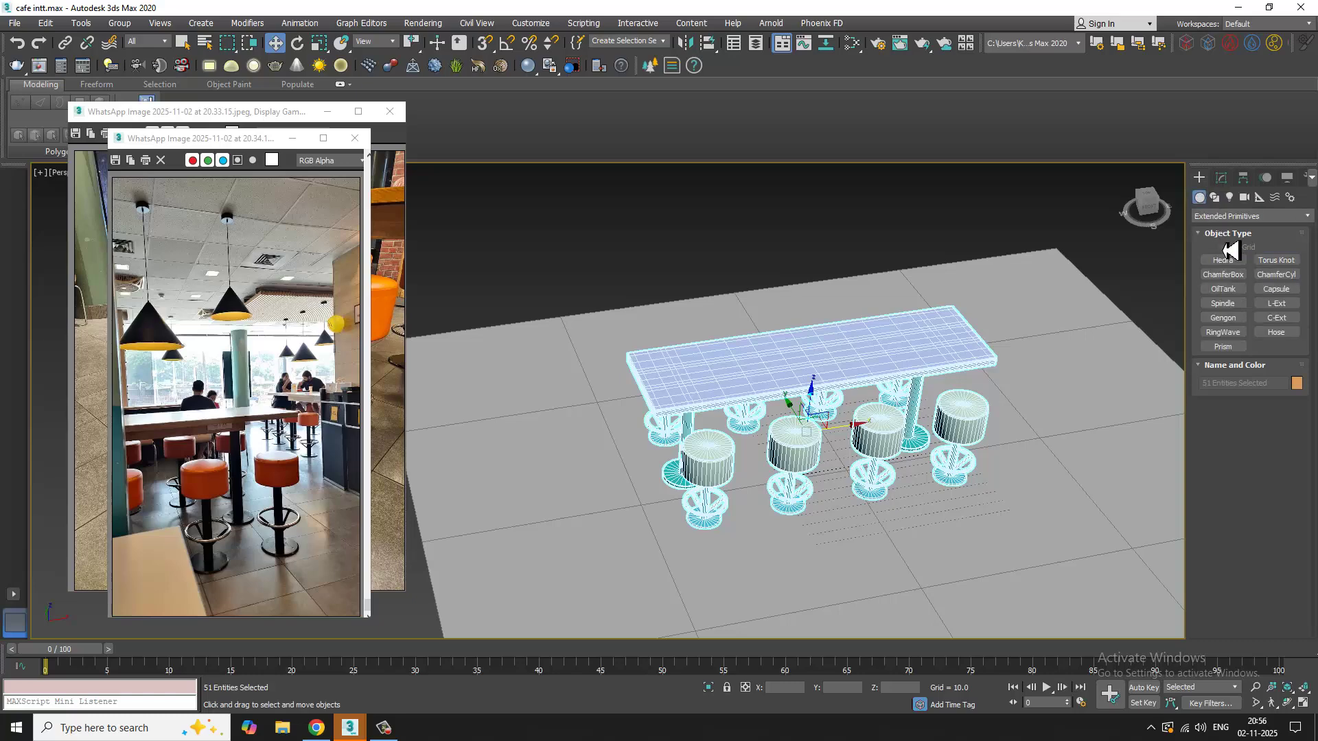
{"action": "left_click", "coordinate": [1223, 261]}
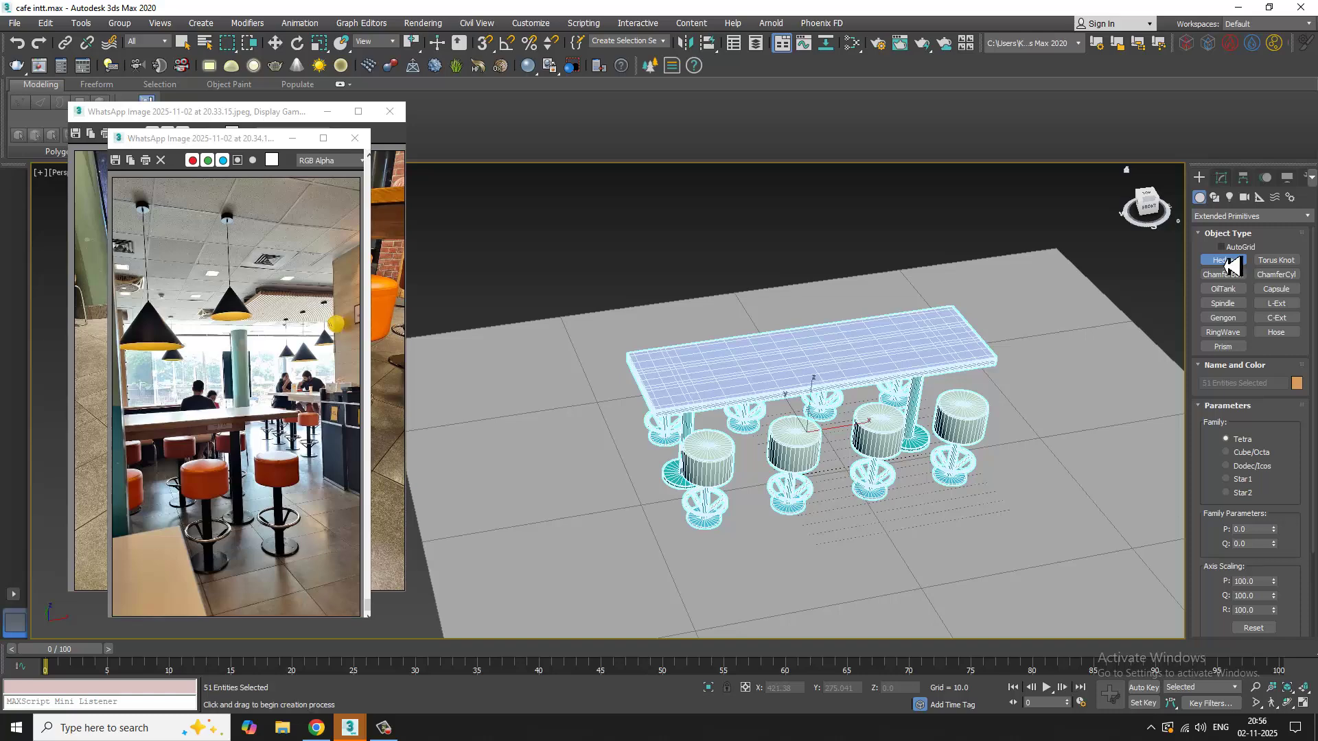
{"action": "left_click", "coordinate": [1242, 216]}
{"action": "left_click", "coordinate": [1243, 229]}
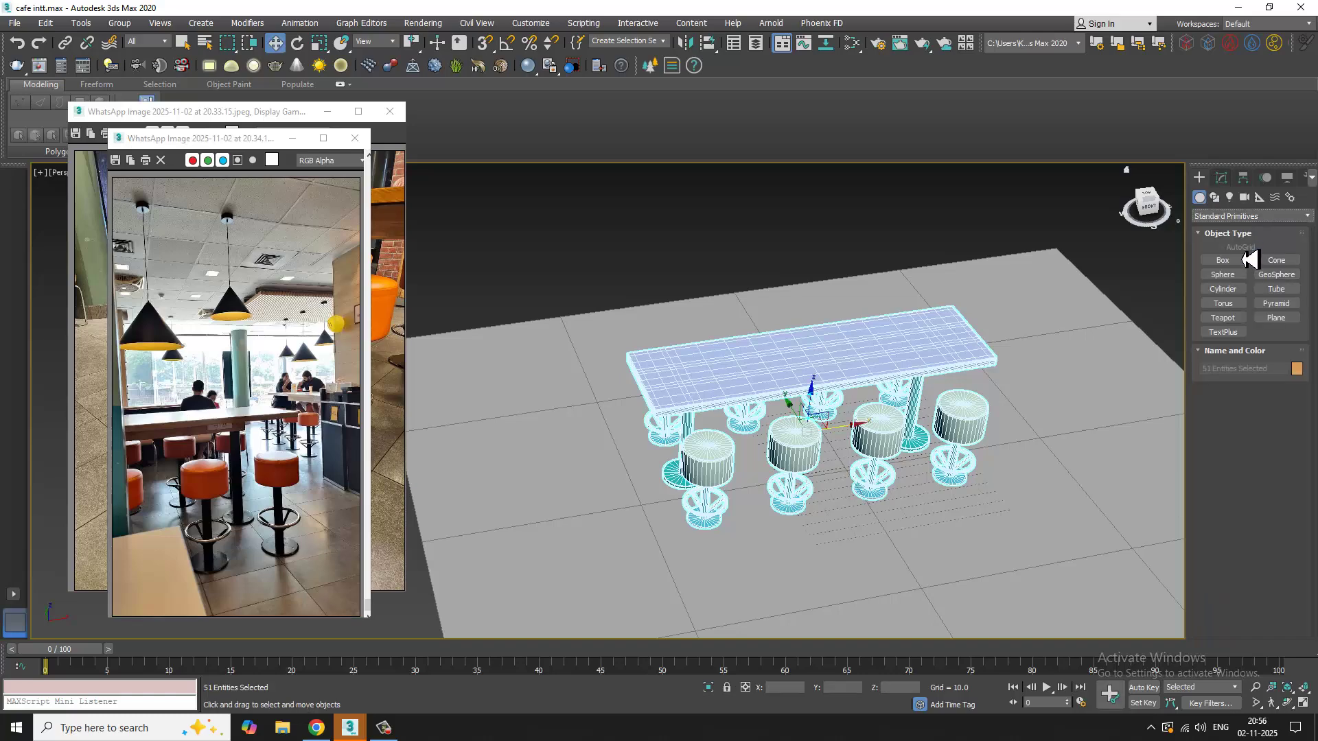
{"action": "left_click", "coordinate": [1232, 261]}
{"action": "key", "text": "alt+w"}
{"action": "middle_click", "coordinate": [510, 326]}
{"action": "key", "text": "alt+w"}
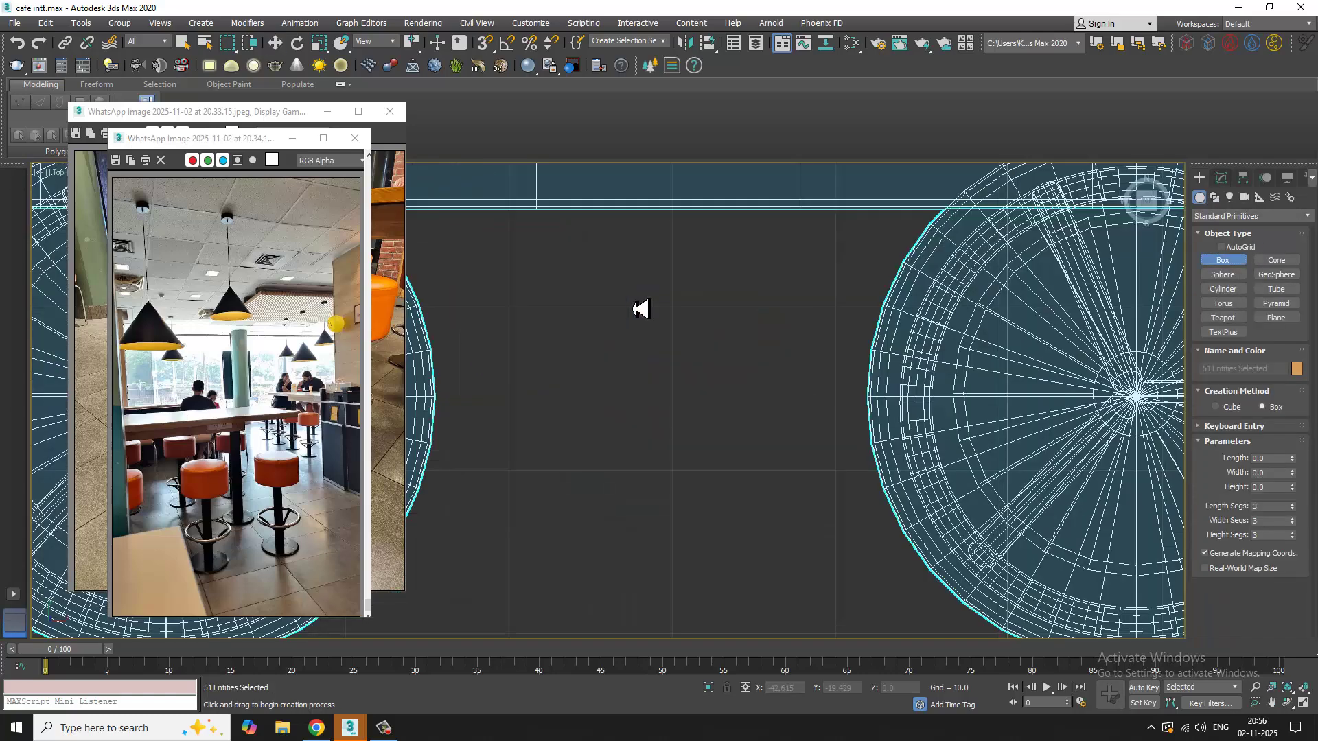
{"action": "scroll", "coordinate": [638, 307], "scroll_direction": "down", "scroll_amount": 10}
{"action": "scroll", "coordinate": [770, 343], "scroll_direction": "down", "scroll_amount": 3}
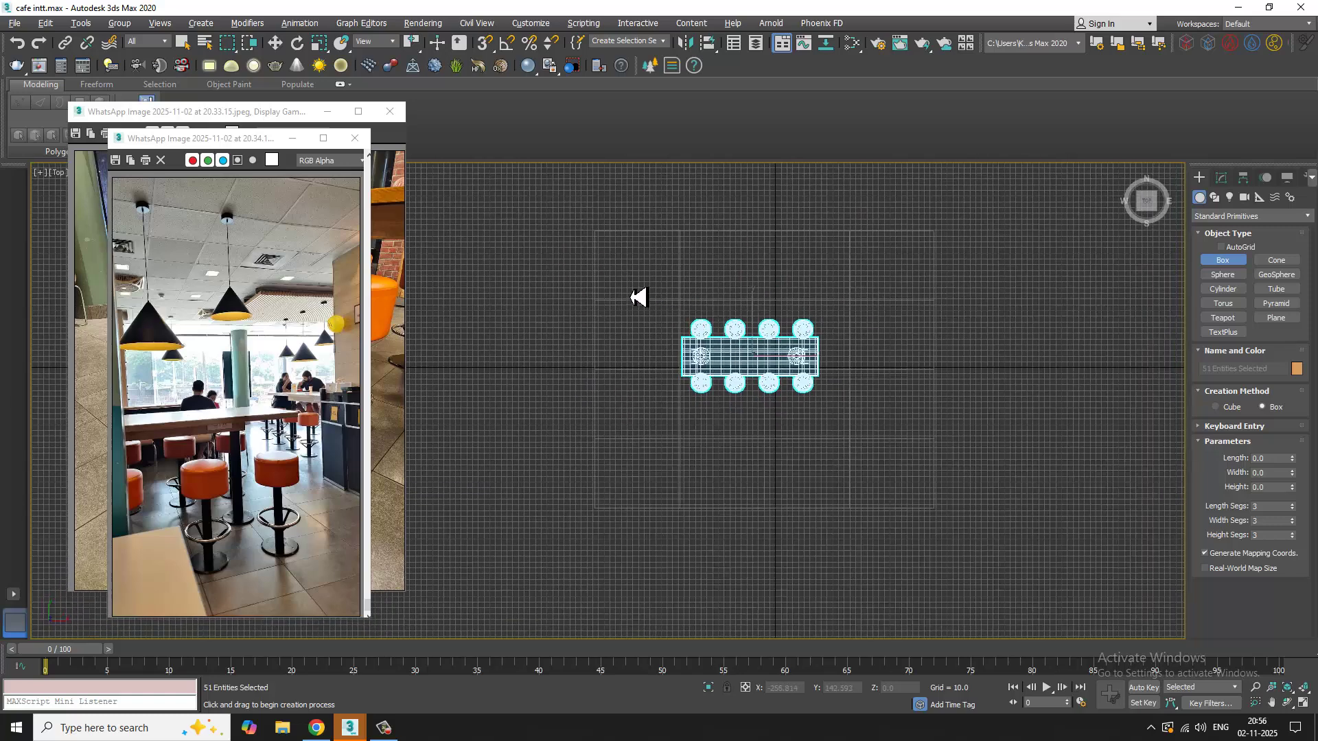
{"action": "left_click_drag", "start_coordinate": [630, 296], "coordinate": [885, 454]}
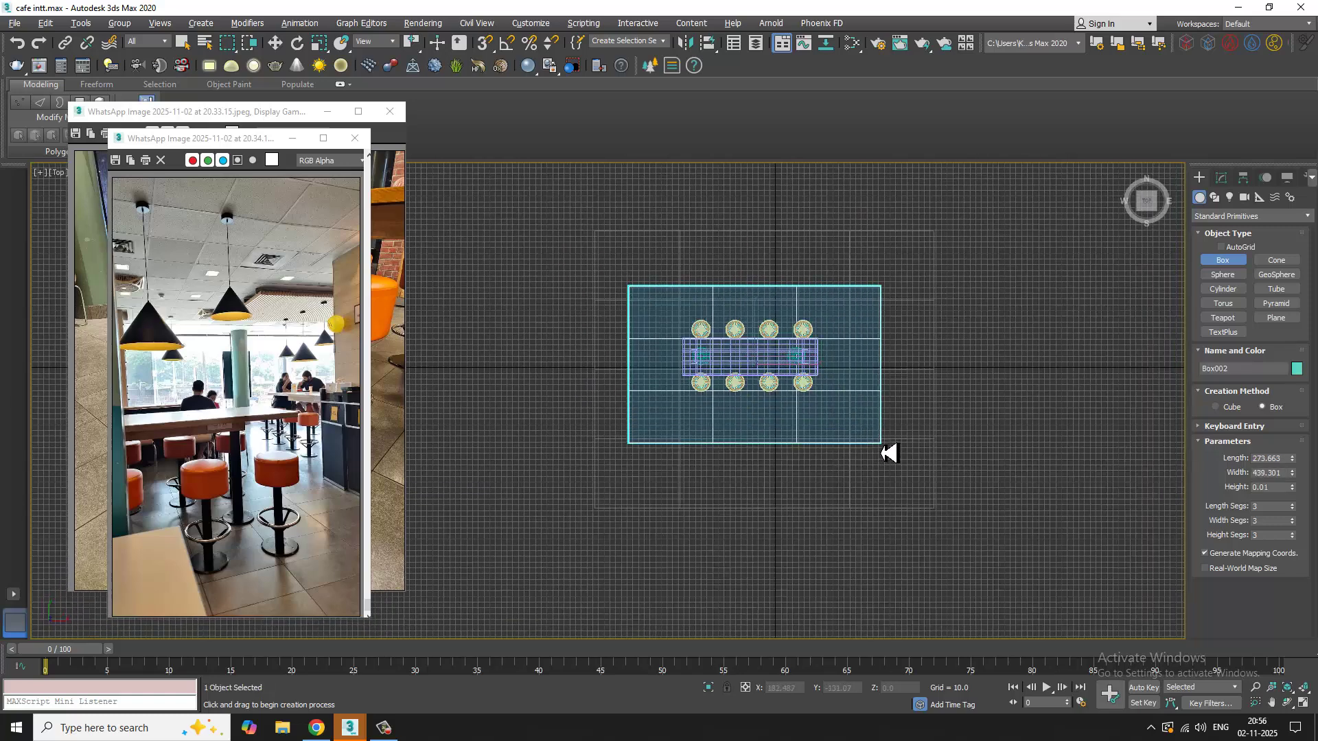
{"action": "left_click", "coordinate": [881, 449]}
Step: Raise the new box high above the table as a ceiling slab, at a Z of about 214.6
{"action": "key", "text": "w"}
{"action": "key", "text": "alt+w"}
{"action": "middle_click", "coordinate": [975, 524]}
{"action": "key", "text": "alt+w"}
{"action": "middle_click_drag", "start_coordinate": [975, 524], "coordinate": [827, 455], "text": "alt"}
{"action": "left_click_drag", "start_coordinate": [826, 425], "coordinate": [826, 126]}
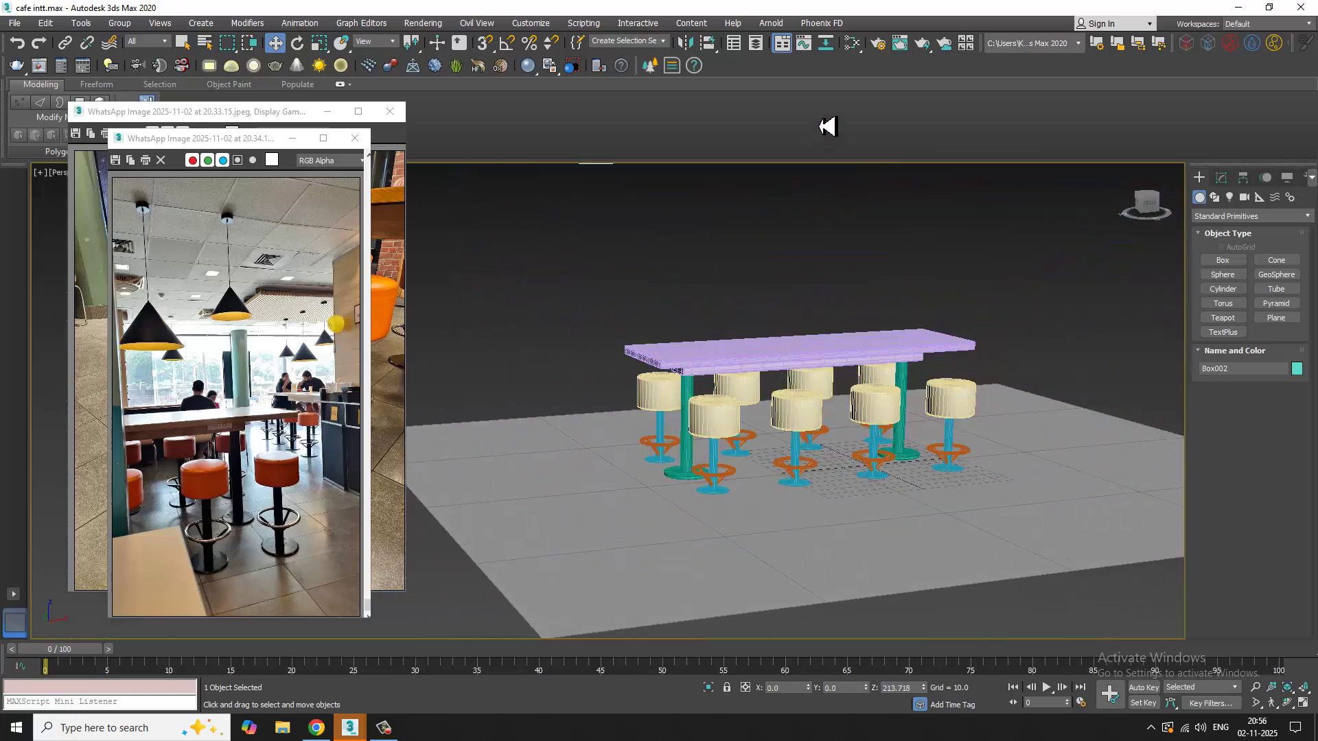
{"action": "middle_click_drag", "start_coordinate": [823, 328], "coordinate": [834, 302], "text": "alt"}
{"action": "middle_click_drag", "start_coordinate": [828, 205], "coordinate": [825, 303]}
{"action": "scroll", "coordinate": [824, 307], "scroll_direction": "up", "scroll_amount": 2}
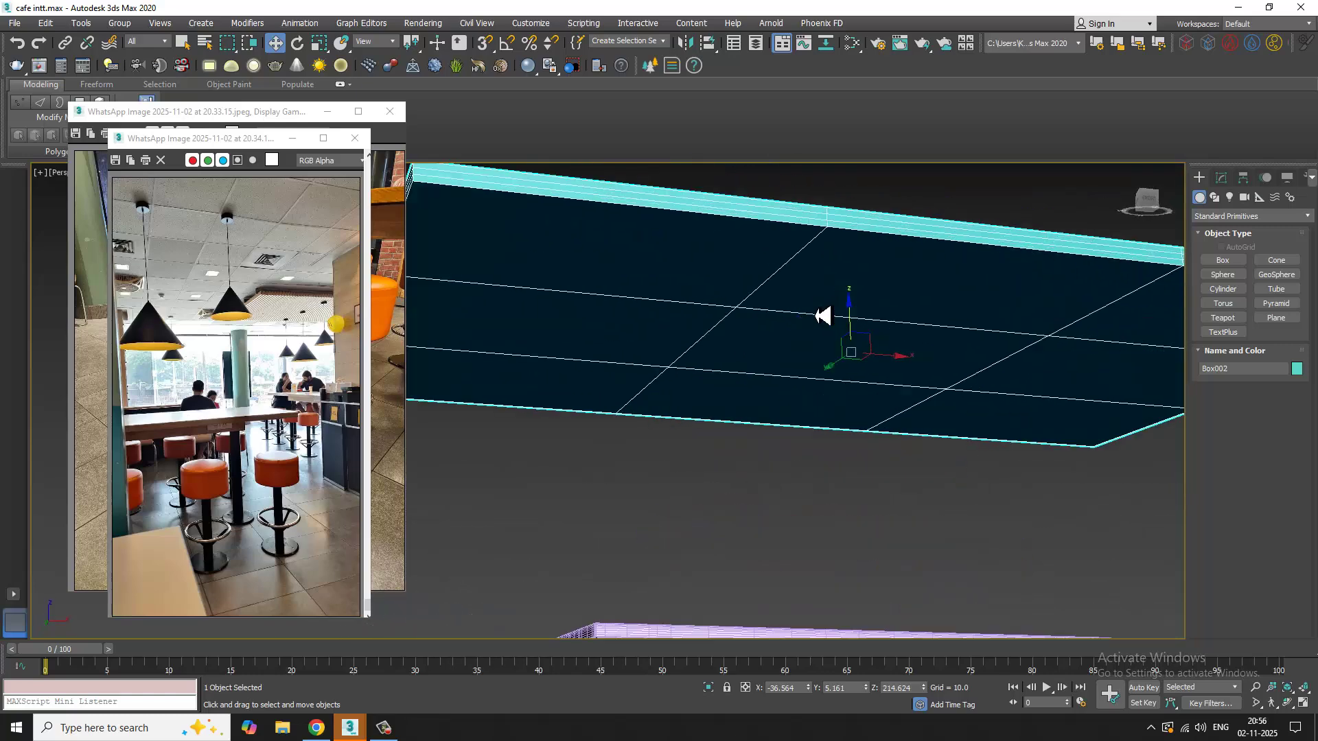
Step: Raise the ceiling slab further, to a Z of about 234.5
{"action": "key", "text": "r"}
{"action": "mouse_move", "coordinate": [876, 386]}
{"action": "middle_mouse_down", "text": "alt"}
{"action": "mouse_move", "coordinate": [889, 410]}
{"action": "mouse_move", "coordinate": [861, 367]}
{"action": "middle_mouse_up", "text": "alt"}
{"action": "scroll", "coordinate": [888, 409], "scroll_direction": "down", "scroll_amount": 2}
{"action": "key", "text": "w"}
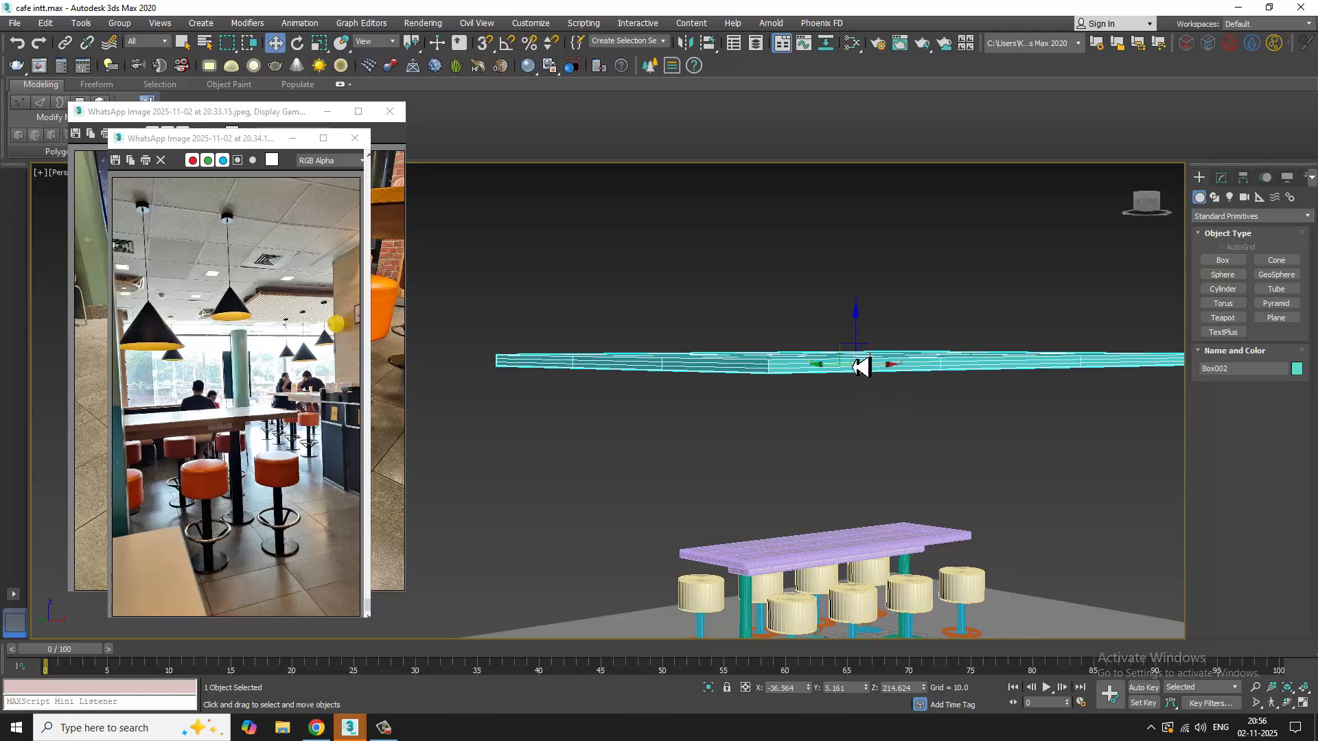
{"action": "left_click_drag", "start_coordinate": [853, 350], "coordinate": [856, 324]}
{"action": "middle_click_drag", "start_coordinate": [884, 400], "coordinate": [860, 271], "text": "alt"}
Step: Set the ceiling slab's length, width and height segments to 1 each
{"action": "left_click", "coordinate": [1221, 181]}
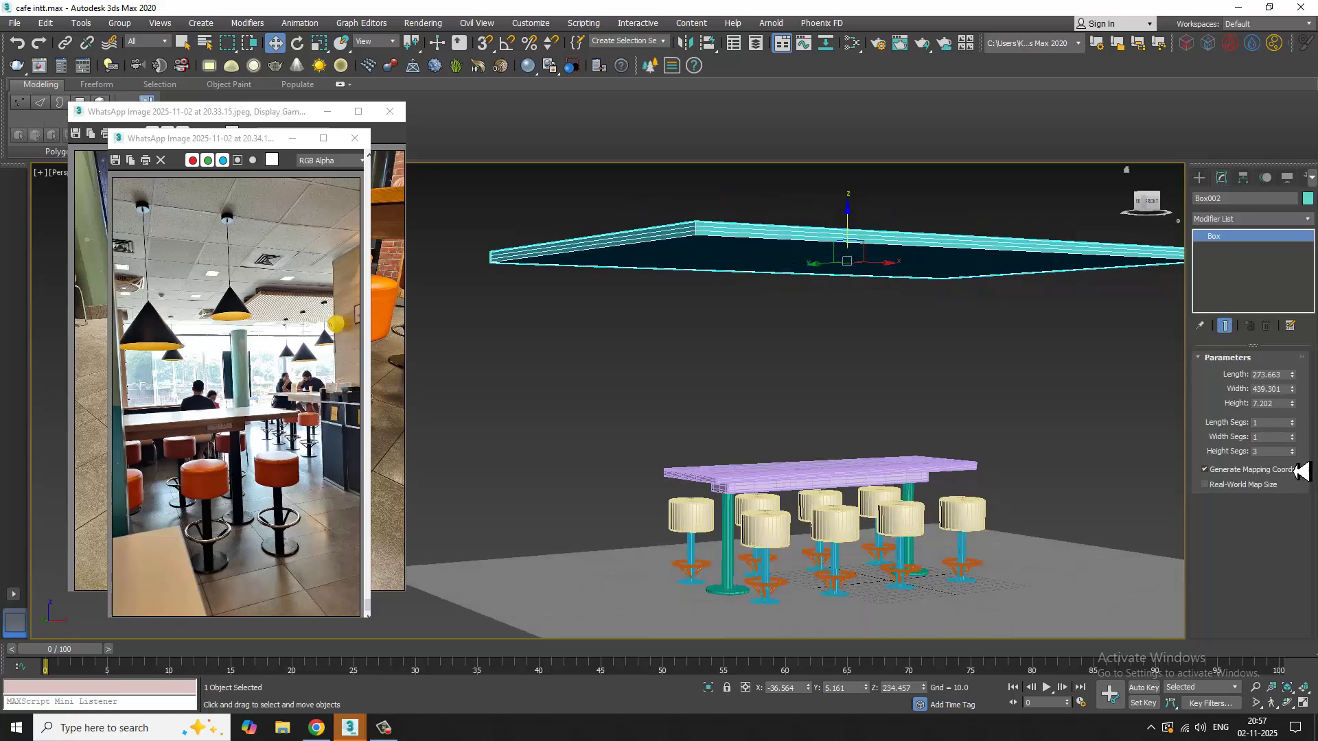
{"action": "left_click", "coordinate": [1291, 454]}
{"action": "left_click", "coordinate": [1291, 455]}
{"action": "middle_click_drag", "start_coordinate": [1094, 427], "coordinate": [1050, 405], "text": "alt"}
{"action": "mouse_move", "coordinate": [879, 306]}
{"action": "middle_mouse_down"}
{"action": "mouse_move", "coordinate": [897, 318]}
{"action": "mouse_move", "coordinate": [877, 312]}
{"action": "mouse_move", "coordinate": [874, 283]}
{"action": "middle_mouse_up"}
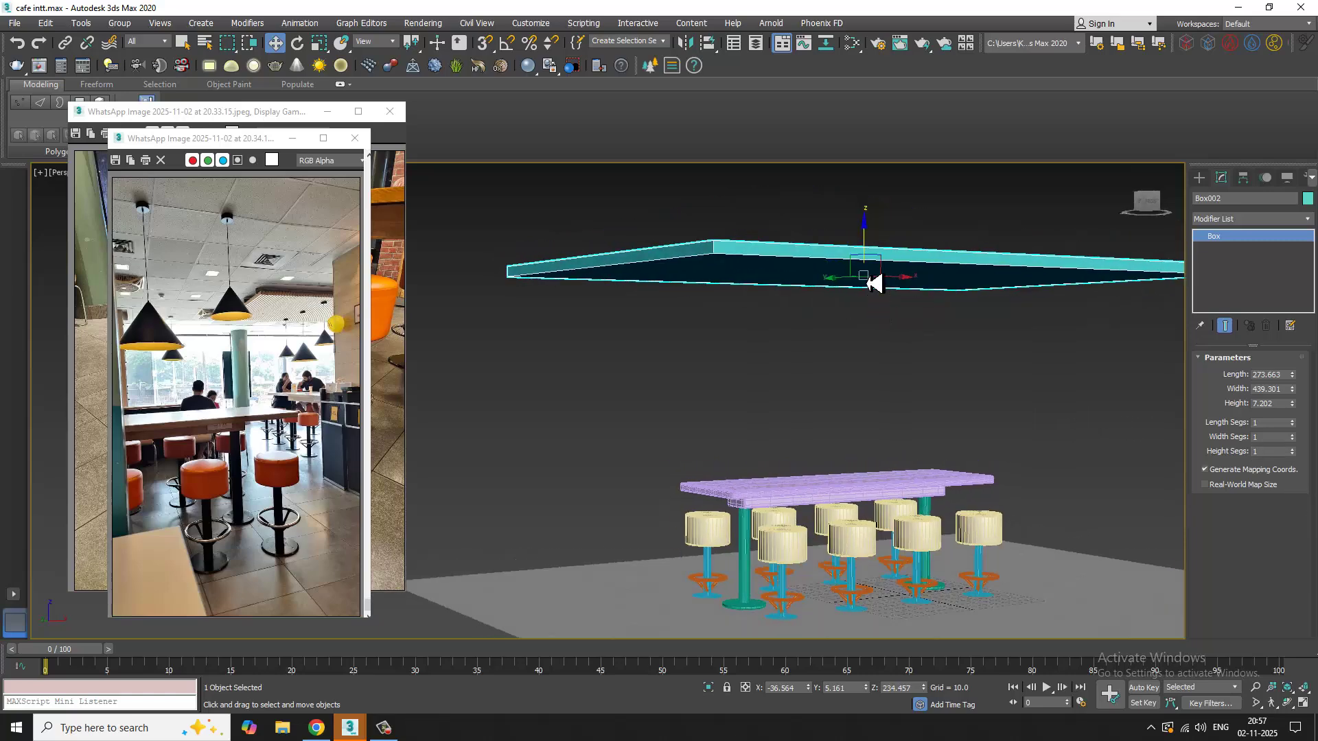
Step: Lower the ceiling slab slightly towards the table, to a Z of about 228
{"action": "left_click_drag", "start_coordinate": [865, 245], "coordinate": [867, 253]}
{"action": "middle_click_drag", "start_coordinate": [833, 361], "coordinate": [837, 391], "text": "alt"}
{"action": "scroll", "coordinate": [827, 481], "scroll_direction": "up", "scroll_amount": 3}
{"action": "middle_click_drag", "start_coordinate": [822, 536], "coordinate": [780, 299]}
{"action": "scroll", "coordinate": [832, 410], "scroll_direction": "down", "scroll_amount": 4}
Step: Convert the ceiling slab to an Editable Poly
{"action": "right_click", "coordinate": [780, 300]}
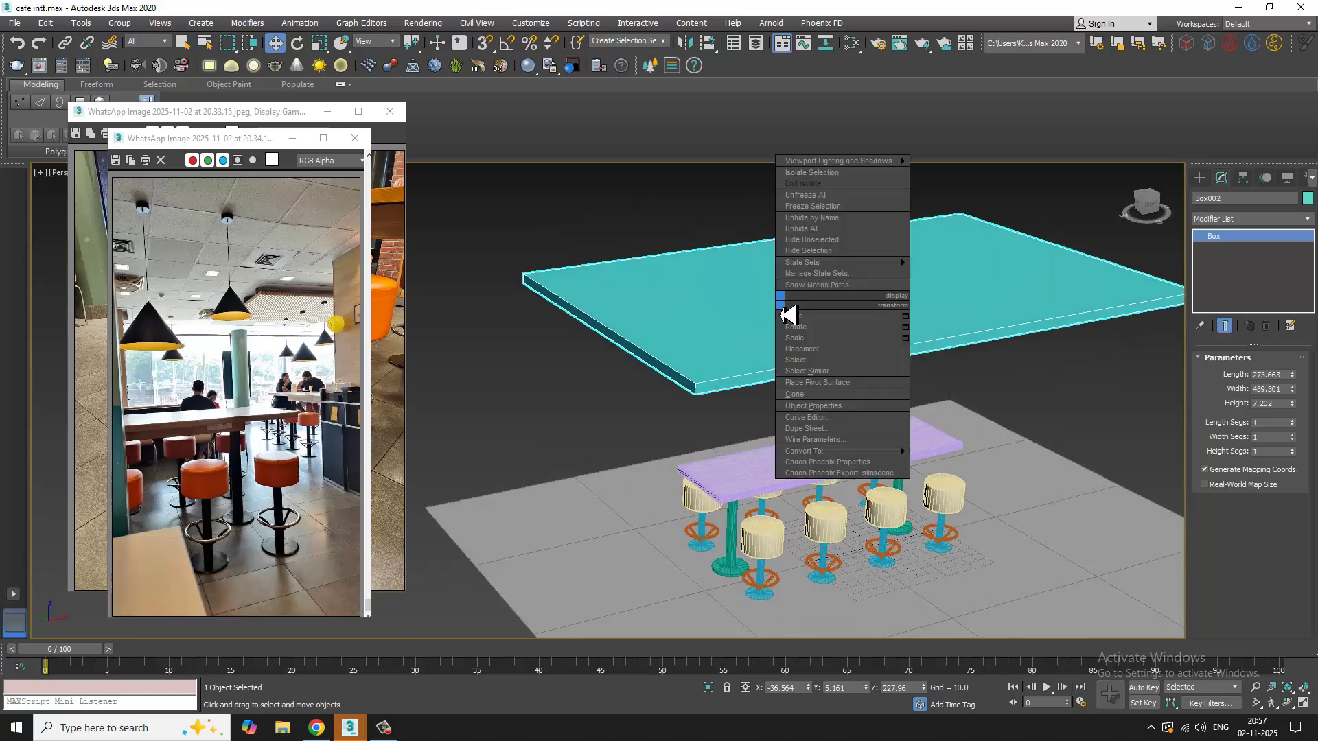
{"action": "left_click", "coordinate": [709, 285]}
{"action": "right_click", "coordinate": [967, 272]}
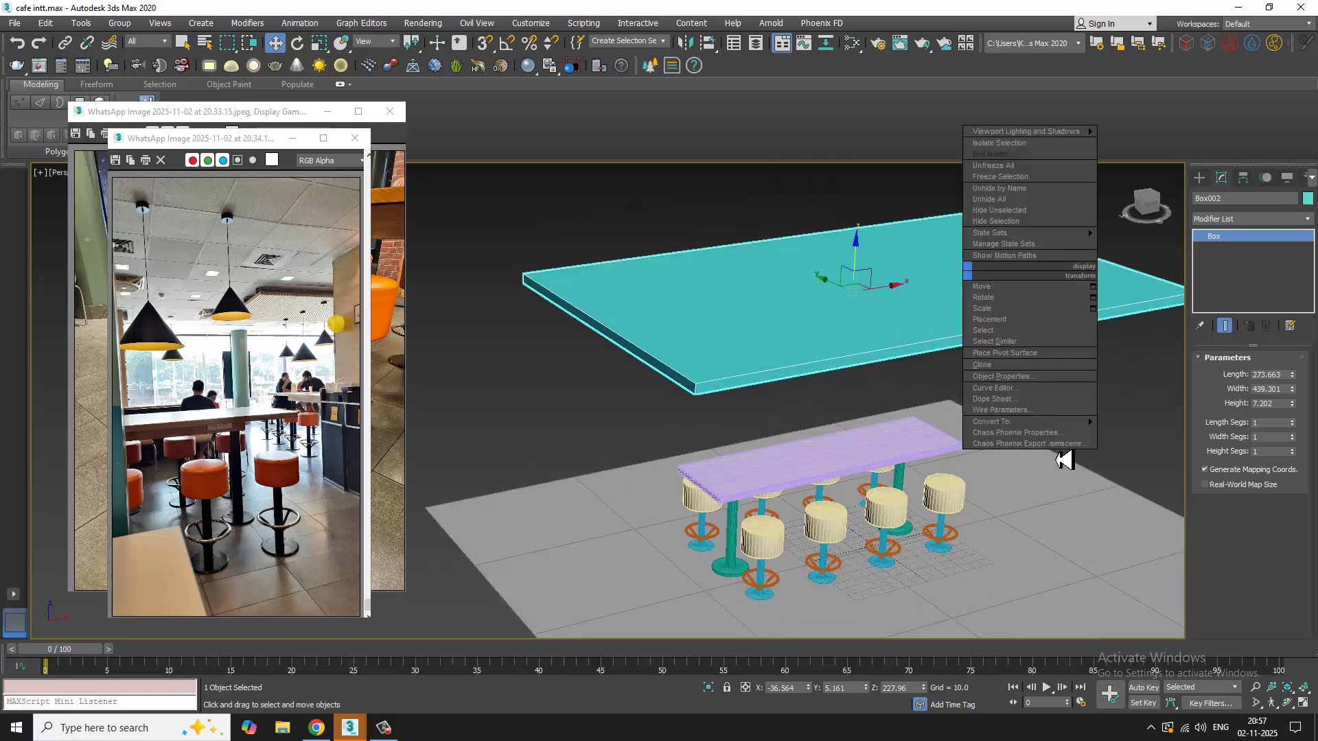
{"action": "mouse_move", "coordinate": [1067, 423]}
{"action": "left_click", "coordinate": [1146, 432]}
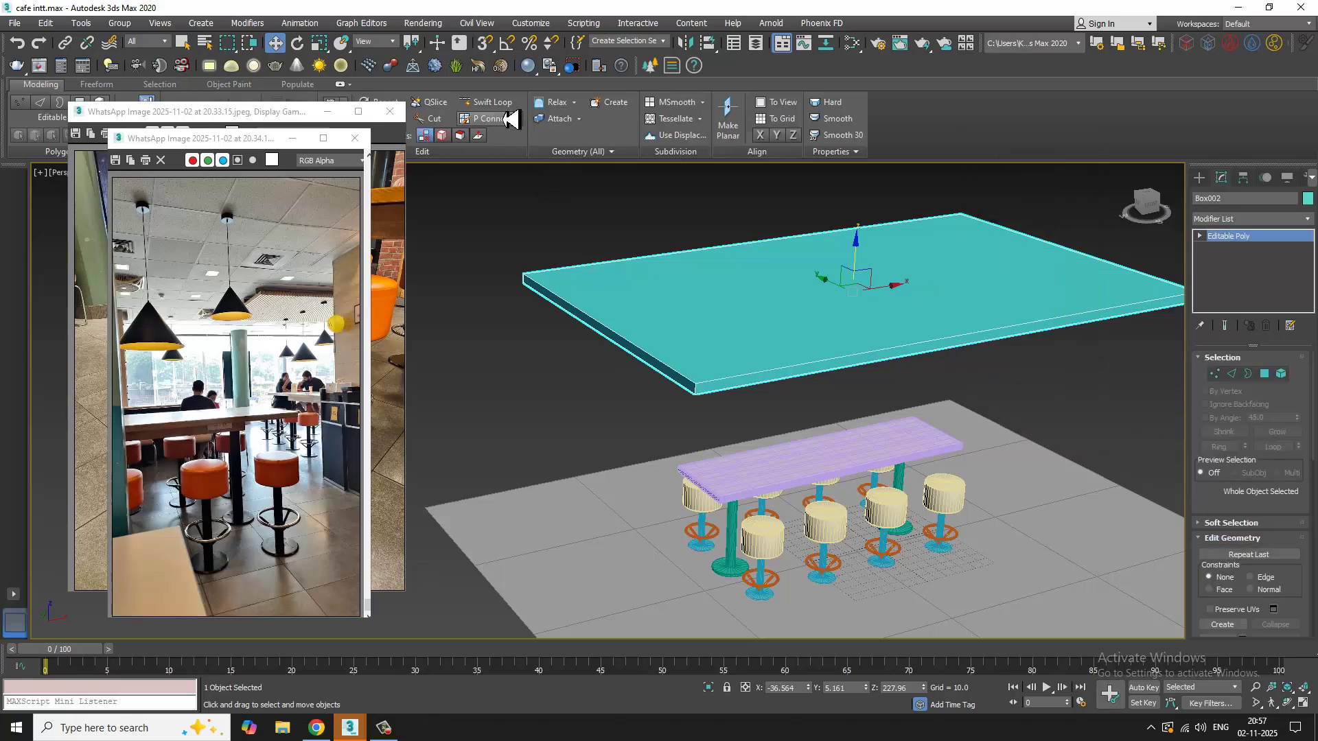
Step: Add Swift Loop edge loops just inside all four outer edges of the ceiling slab to form a border
{"action": "left_click", "coordinate": [495, 105]}
{"action": "middle_click_drag", "start_coordinate": [752, 411], "coordinate": [665, 469], "text": "alt"}
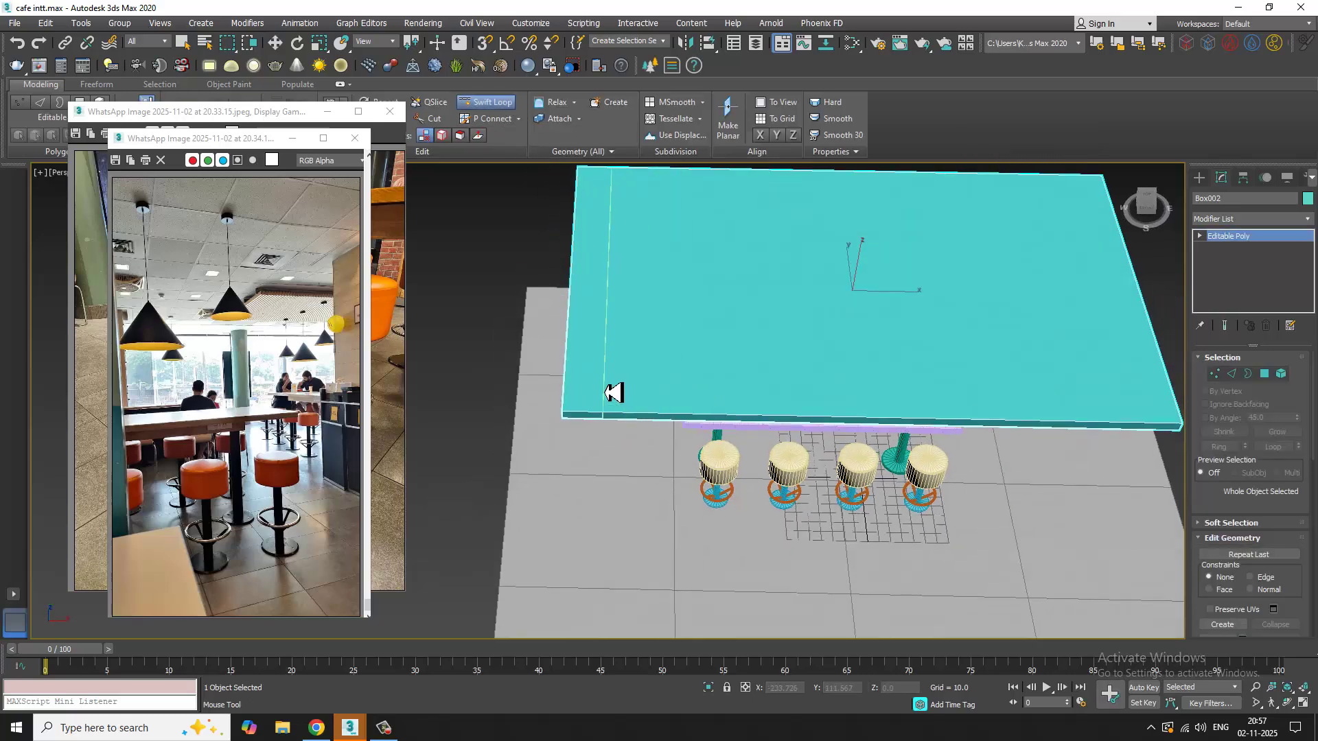
{"action": "left_click", "coordinate": [1146, 427]}
{"action": "middle_click_drag", "start_coordinate": [854, 402], "coordinate": [815, 449], "text": "alt"}
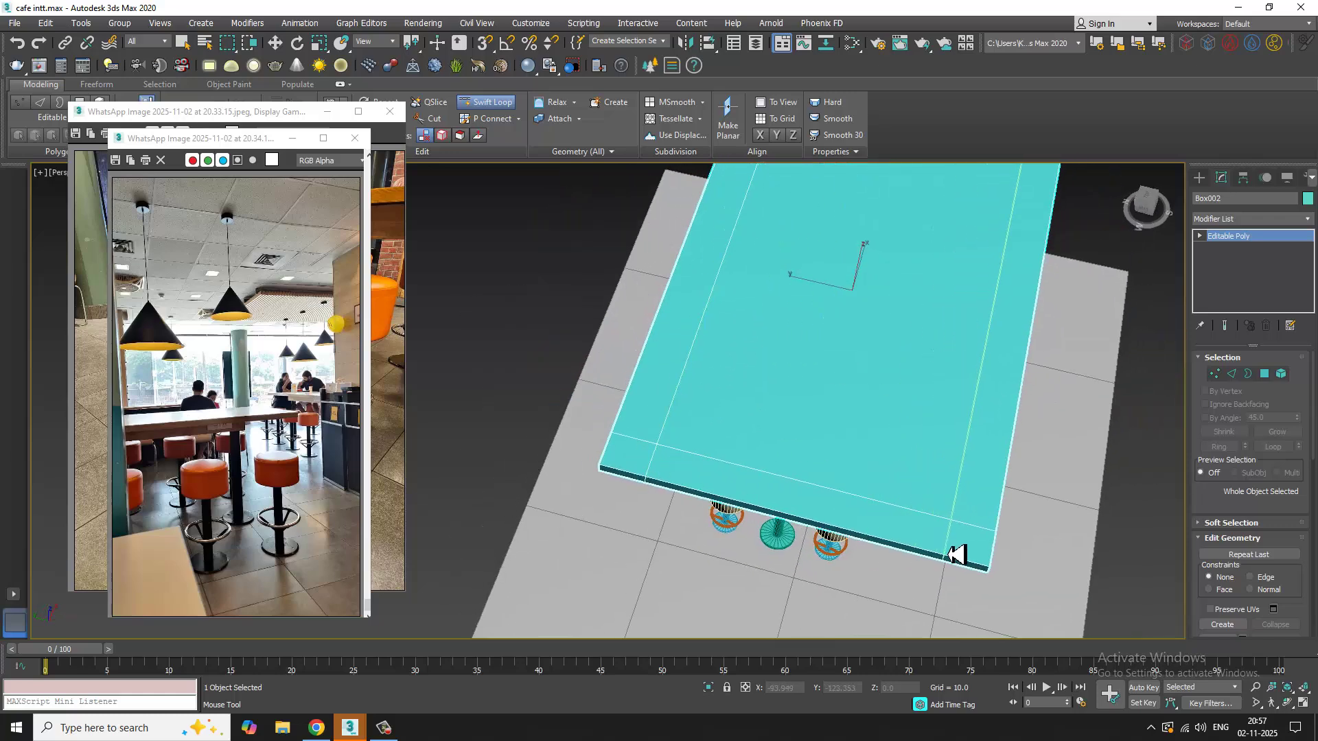
{"action": "right_click", "coordinate": [956, 554]}
Step: Extrude the large centre polygon on the slab's upper side by 10, raise it slightly further and leave polygon editing
{"action": "middle_click_drag", "start_coordinate": [957, 555], "coordinate": [1009, 424], "text": "alt"}
{"action": "key", "text": "4"}
{"action": "left_click", "coordinate": [855, 407]}
{"action": "left_click", "coordinate": [1242, 570]}
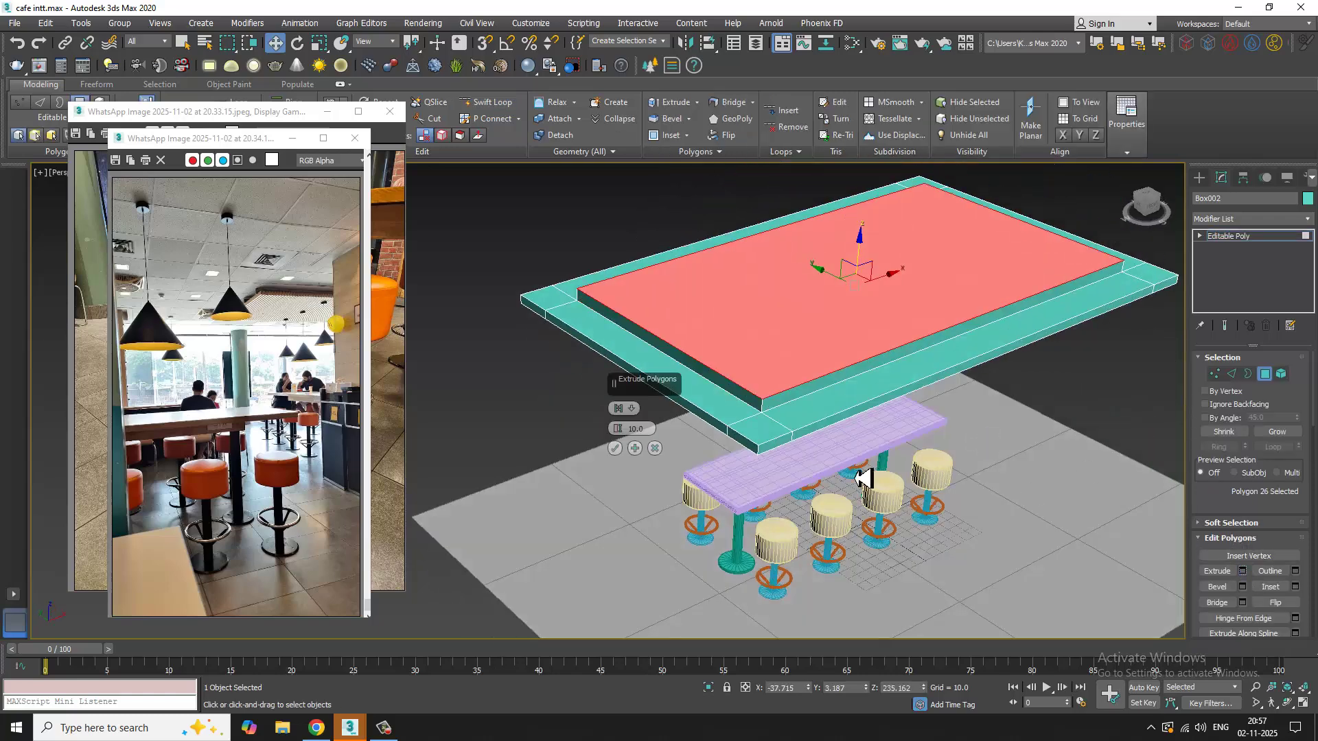
{"action": "middle_click_drag", "start_coordinate": [740, 441], "coordinate": [735, 419], "text": "alt"}
{"action": "left_click", "coordinate": [617, 447]}
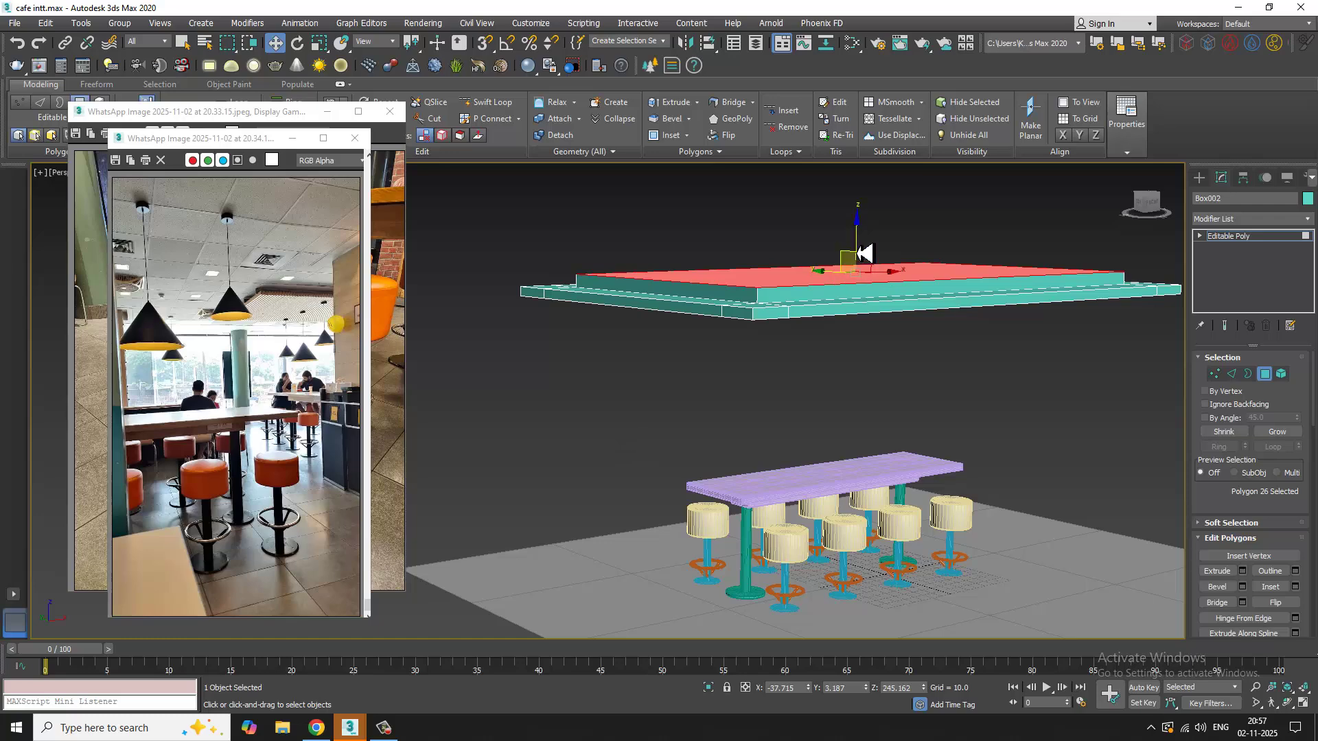
{"action": "left_click_drag", "start_coordinate": [858, 245], "coordinate": [858, 236]}
{"action": "middle_click_drag", "start_coordinate": [868, 272], "coordinate": [814, 276], "text": "alt"}
{"action": "left_click", "coordinate": [1273, 240]}
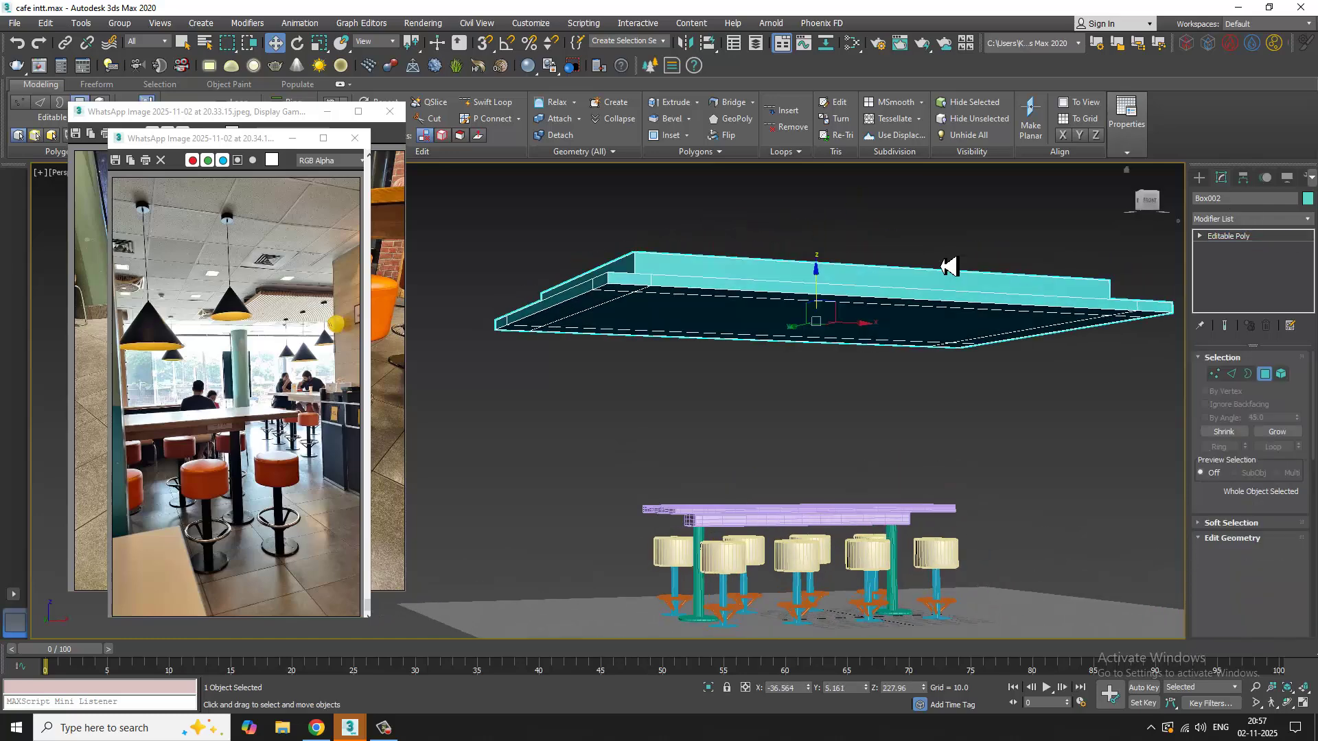
Step: Add Swift Loop edge loops around the thin side of the slab's rim and close to its outer edges
{"action": "middle_click_drag", "start_coordinate": [941, 266], "coordinate": [960, 289], "text": "alt"}
{"action": "left_click", "coordinate": [504, 107]}
{"action": "scroll", "coordinate": [671, 420], "scroll_direction": "up", "scroll_amount": 3}
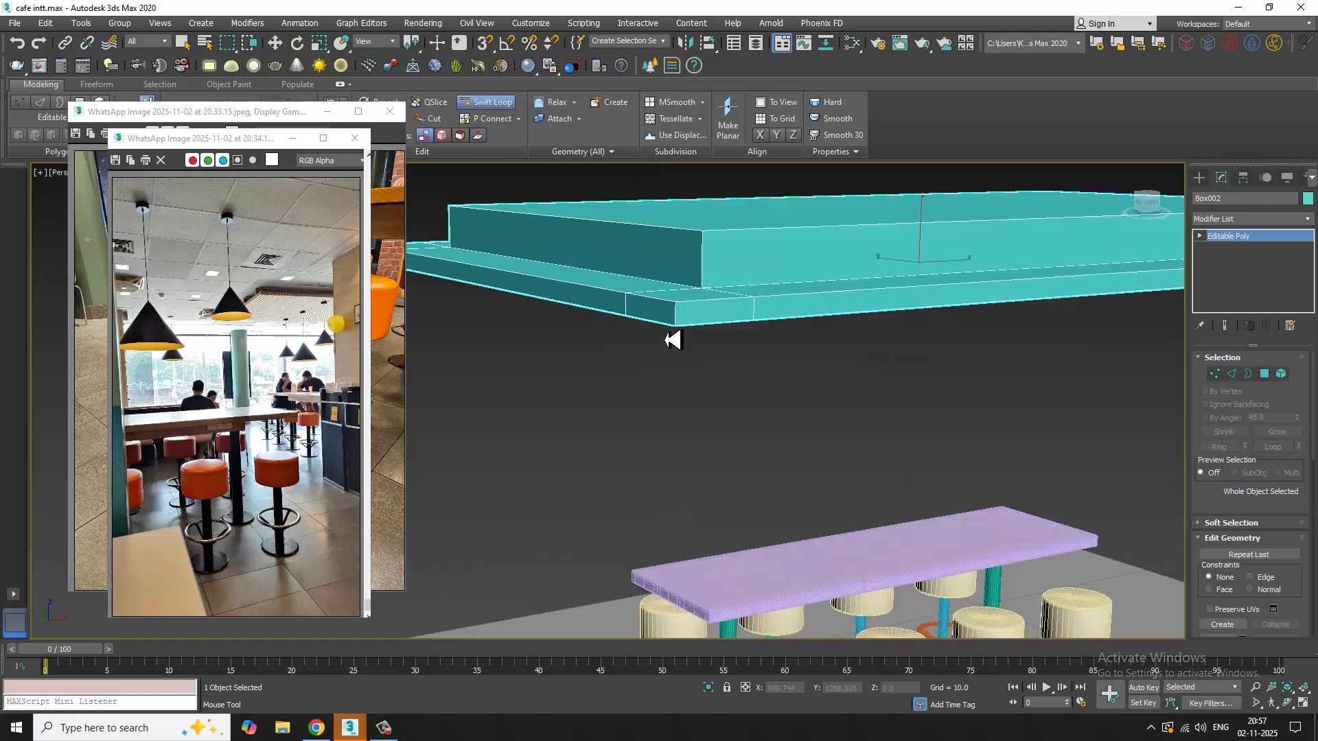
{"action": "scroll", "coordinate": [683, 318], "scroll_direction": "up", "scroll_amount": 2}
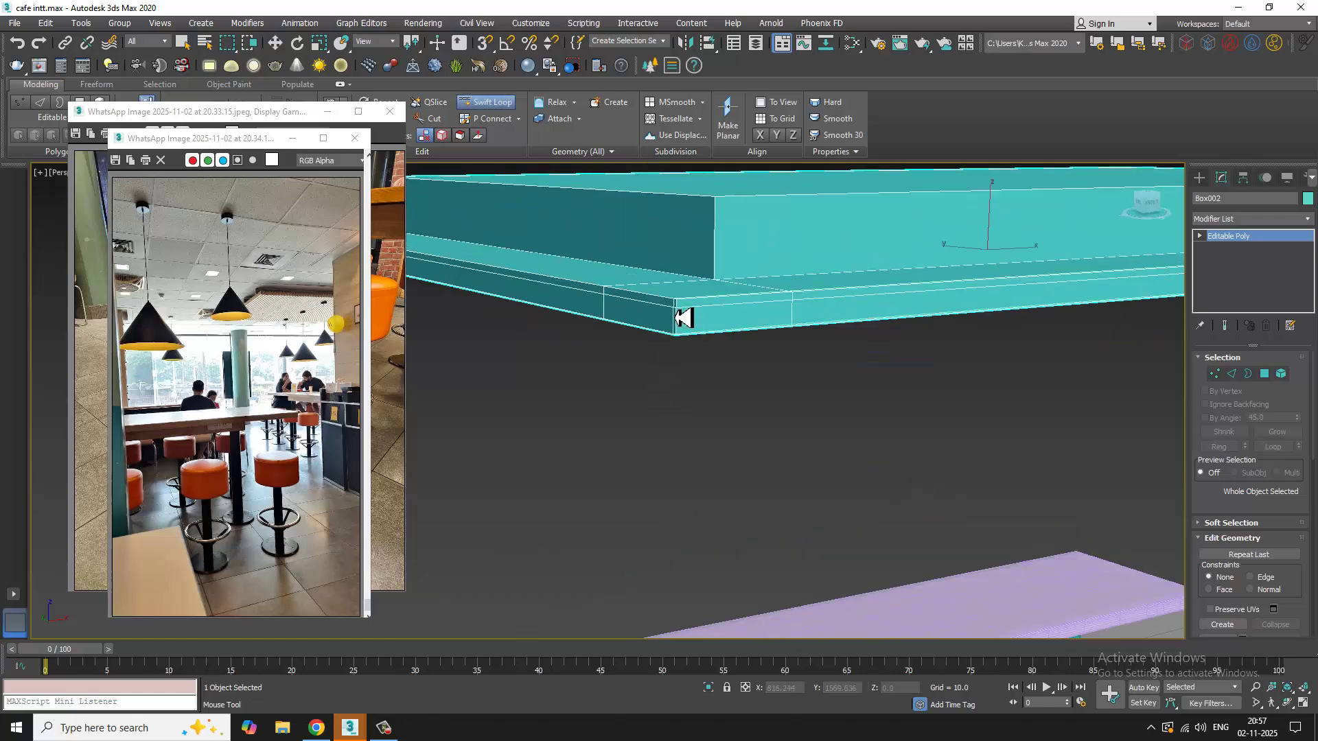
{"action": "middle_click_drag", "start_coordinate": [708, 338], "coordinate": [722, 362], "text": "alt"}
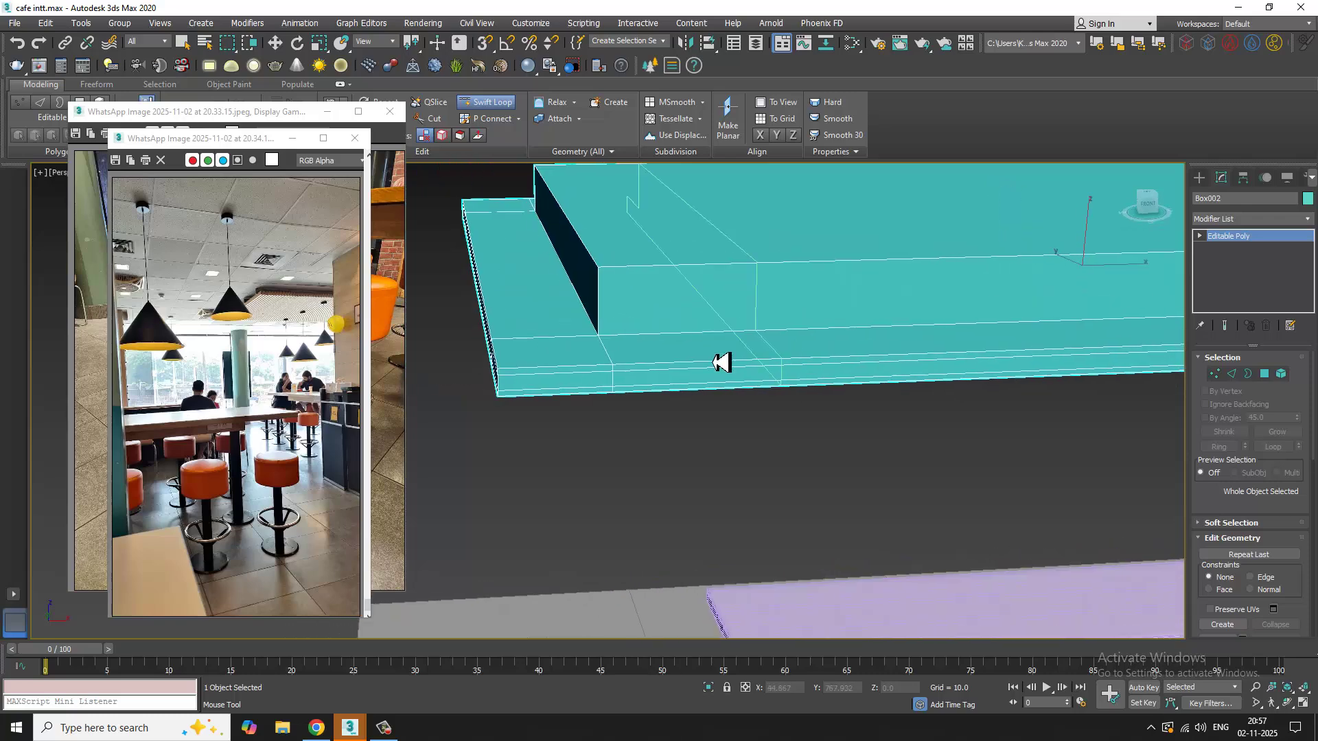
{"action": "middle_click_drag", "start_coordinate": [577, 386], "coordinate": [615, 500], "text": "alt"}
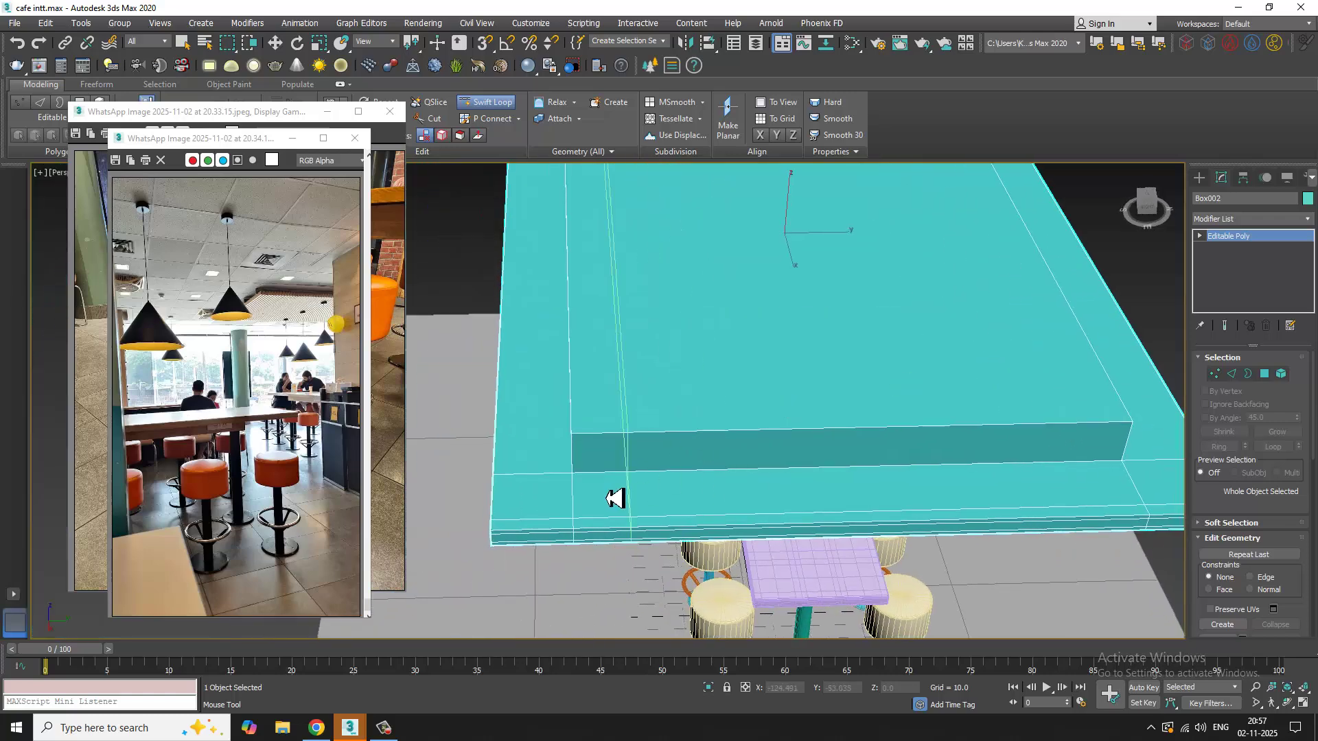
{"action": "middle_click_drag", "start_coordinate": [529, 511], "coordinate": [986, 487], "text": "alt"}
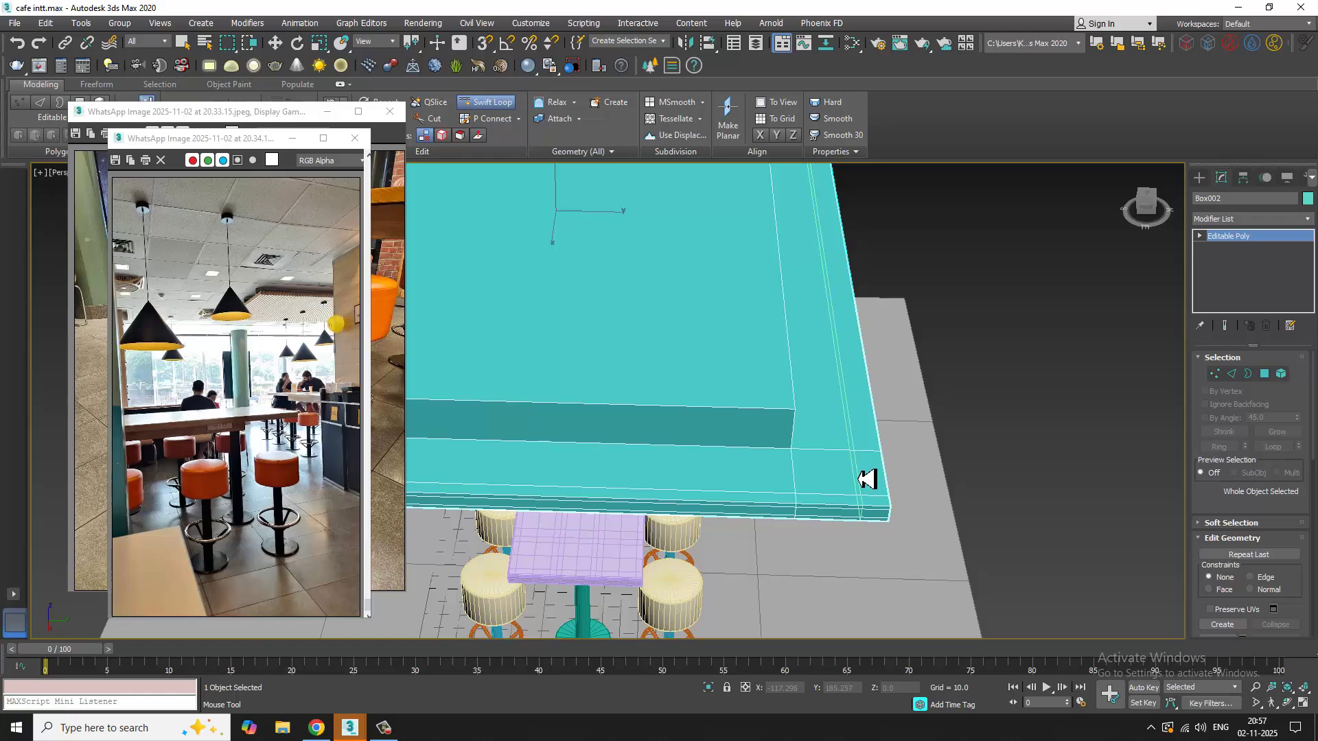
{"action": "scroll", "coordinate": [864, 479], "scroll_direction": "down", "scroll_amount": 4}
{"action": "middle_click_drag", "start_coordinate": [733, 476], "coordinate": [811, 475], "text": "alt"}
{"action": "scroll", "coordinate": [790, 507], "scroll_direction": "up", "scroll_amount": 3}
{"action": "right_click", "coordinate": [789, 508]}
Step: Lower the stepped ceiling slab slightly, to a Z of about 222.3
{"action": "scroll", "coordinate": [802, 438], "scroll_direction": "up", "scroll_amount": 3}
{"action": "scroll", "coordinate": [808, 429], "scroll_direction": "down", "scroll_amount": 3}
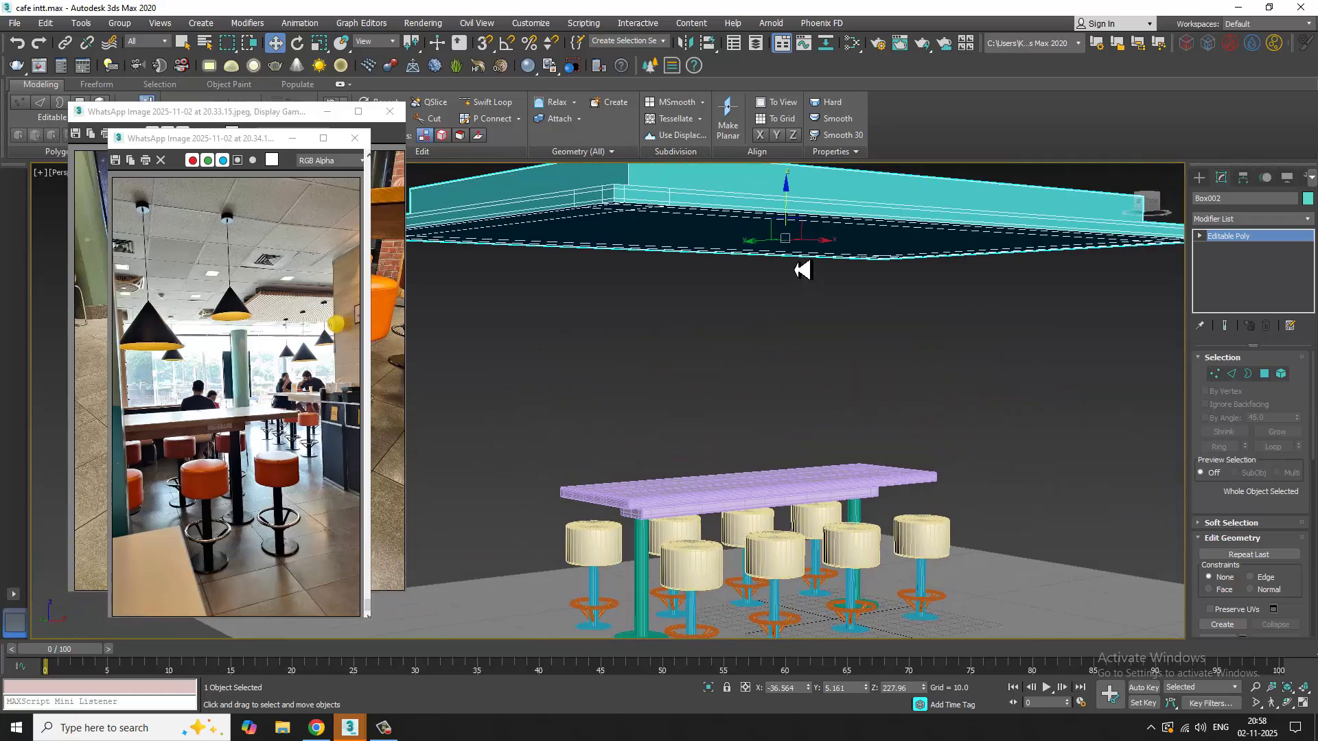
{"action": "left_click_drag", "start_coordinate": [794, 226], "coordinate": [796, 235]}
{"action": "middle_click_drag", "start_coordinate": [811, 529], "coordinate": [826, 430]}
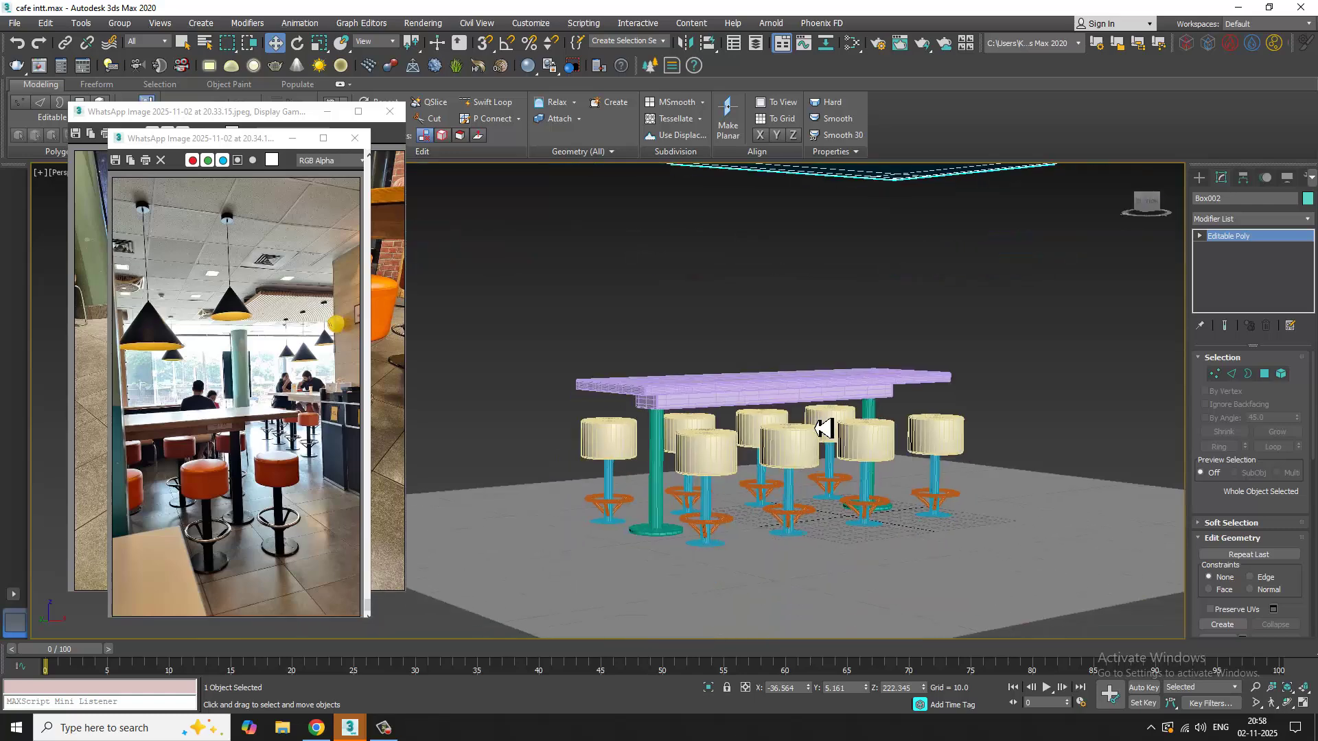
Step: Minimise both reference photo windows and frame the table with its eight stools up close
{"action": "scroll", "coordinate": [811, 465], "scroll_direction": "up", "scroll_amount": 3}
{"action": "scroll", "coordinate": [810, 475], "scroll_direction": "down", "scroll_amount": 1}
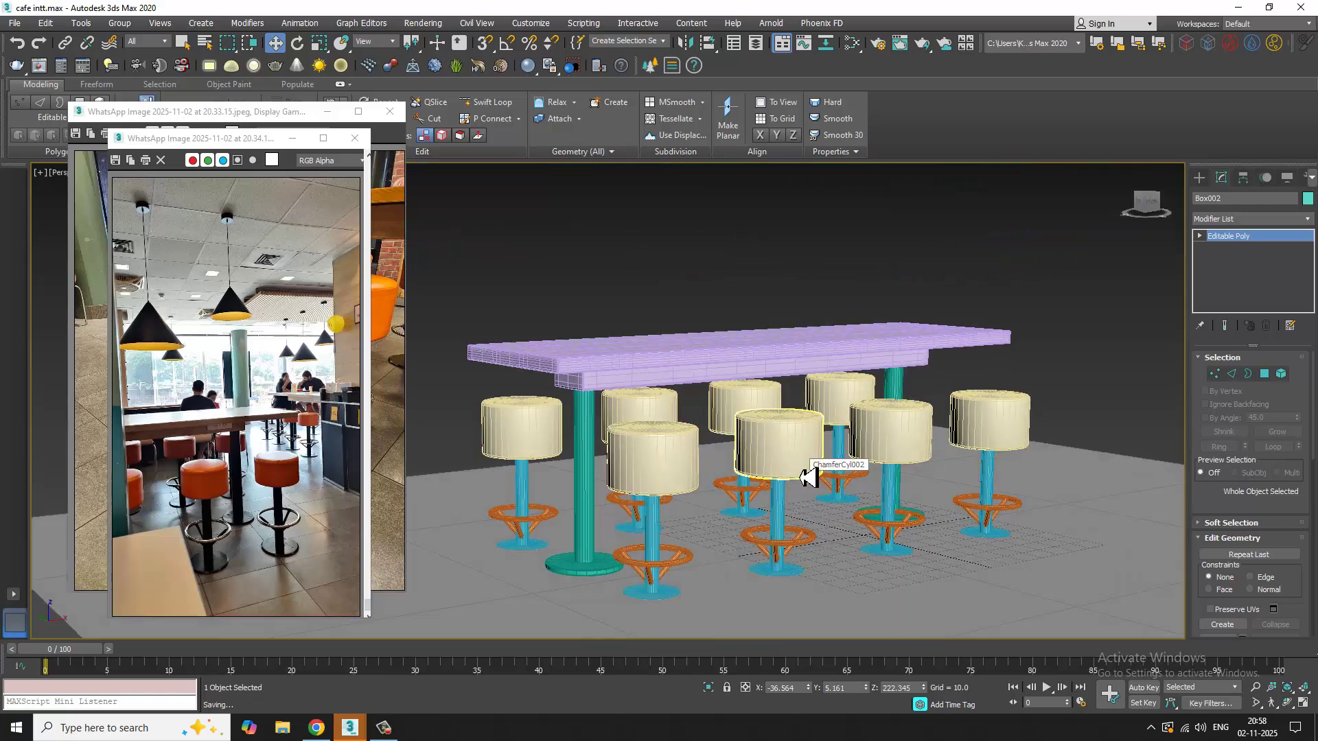
{"action": "left_click", "coordinate": [294, 140]}
{"action": "left_click", "coordinate": [330, 111]}
{"action": "middle_click_drag", "start_coordinate": [789, 449], "coordinate": [792, 482], "text": "alt"}
{"action": "scroll", "coordinate": [770, 463], "scroll_direction": "up", "scroll_amount": 3}
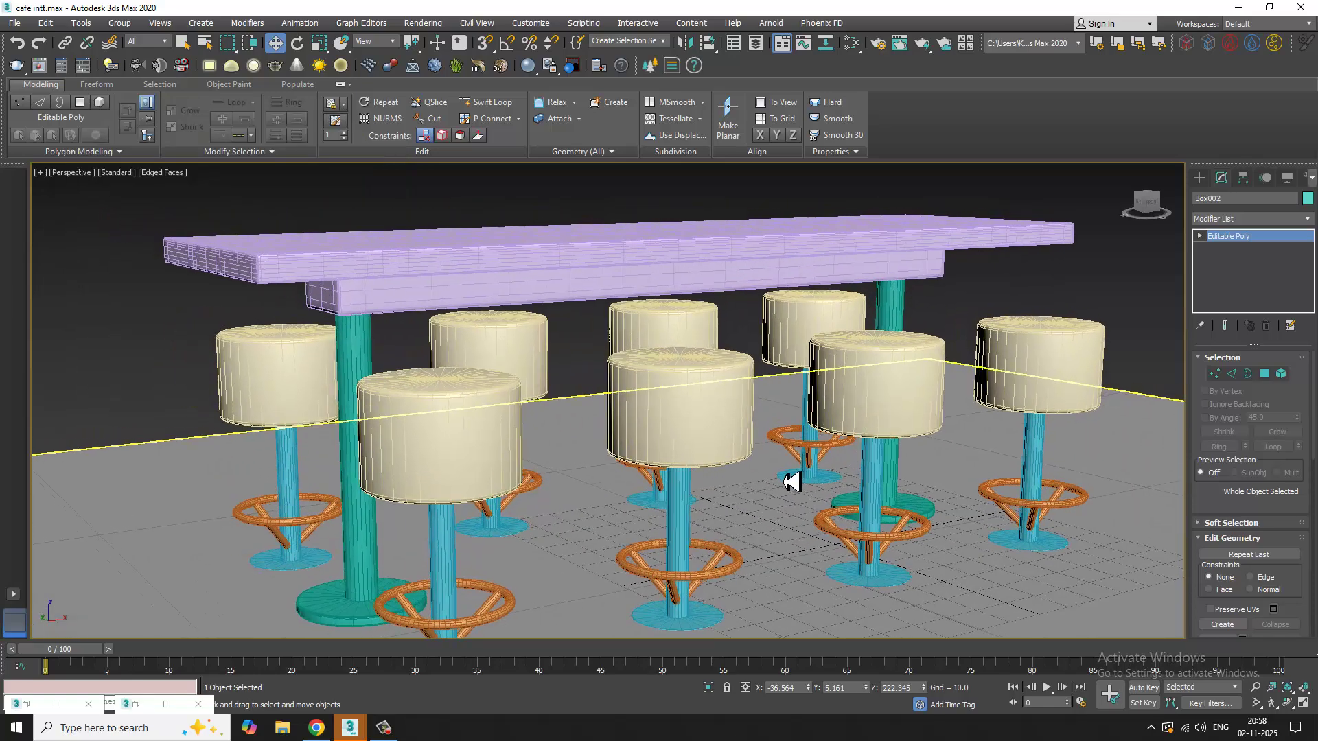